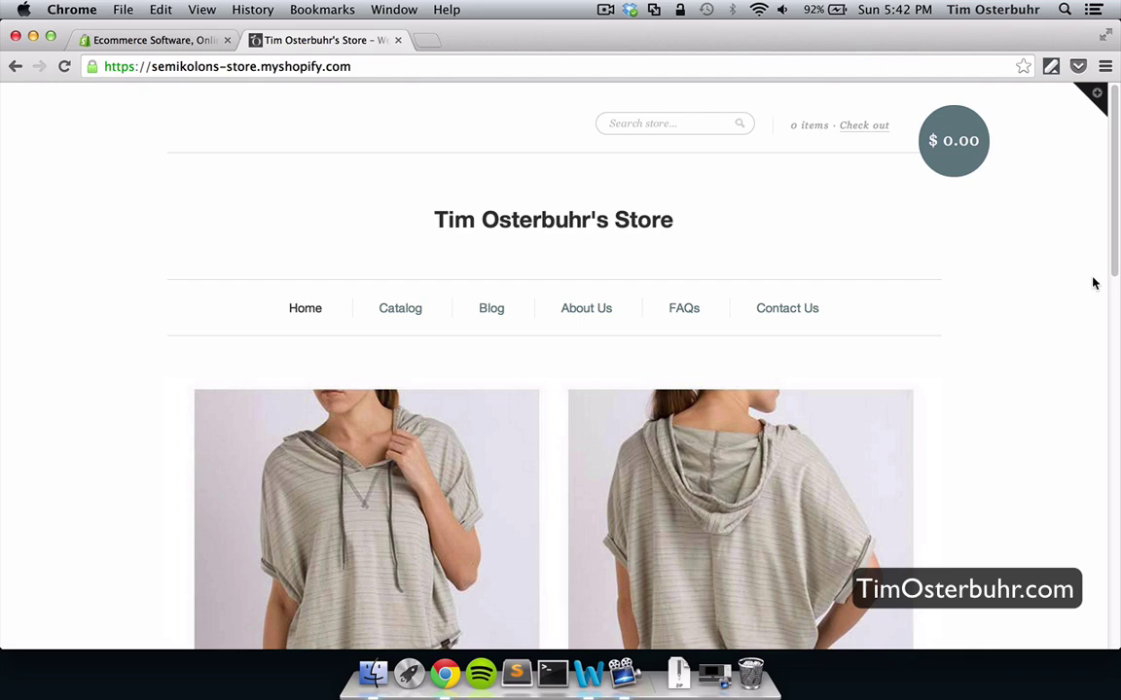
# - Look through the example store's home page, from the header and slideshow to the products of the week and footer
pyautogui.scroll(-3, 1093, 283)
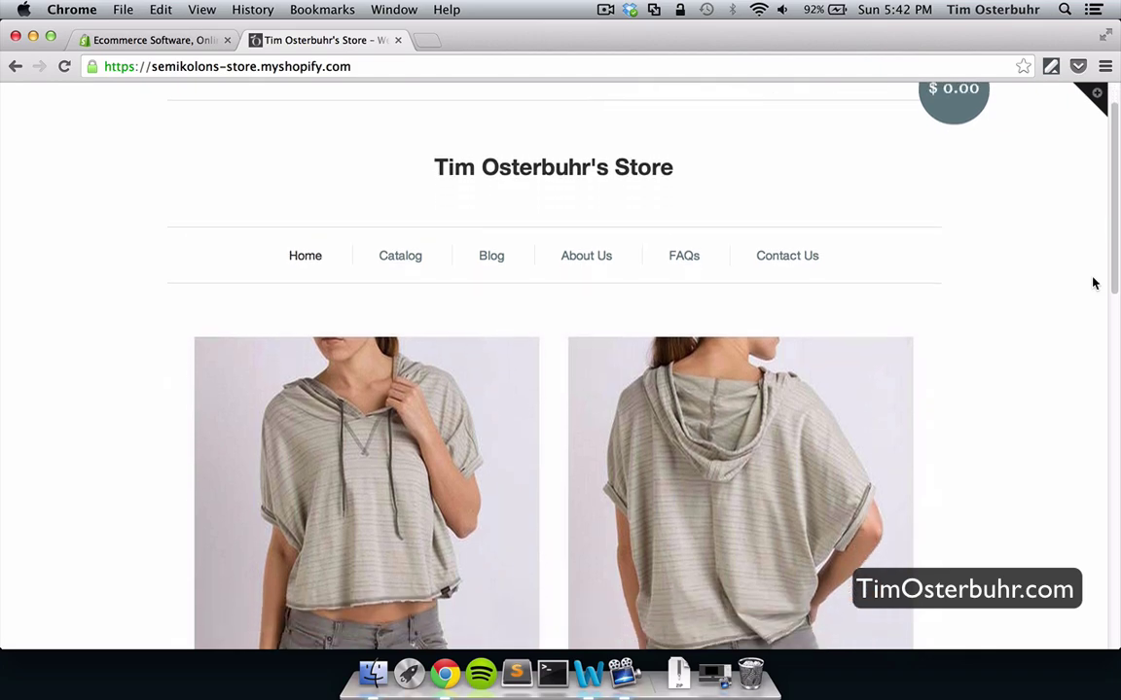
pyautogui.scroll(-3, 1093, 283)
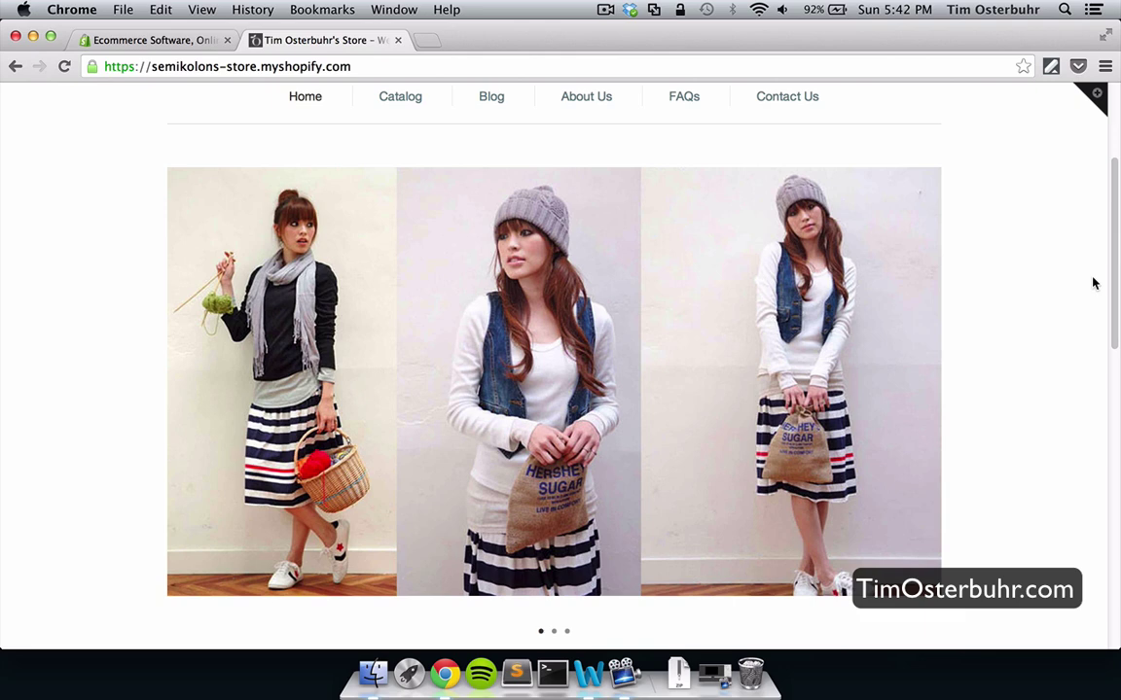
pyautogui.scroll(-3, 1093, 283)
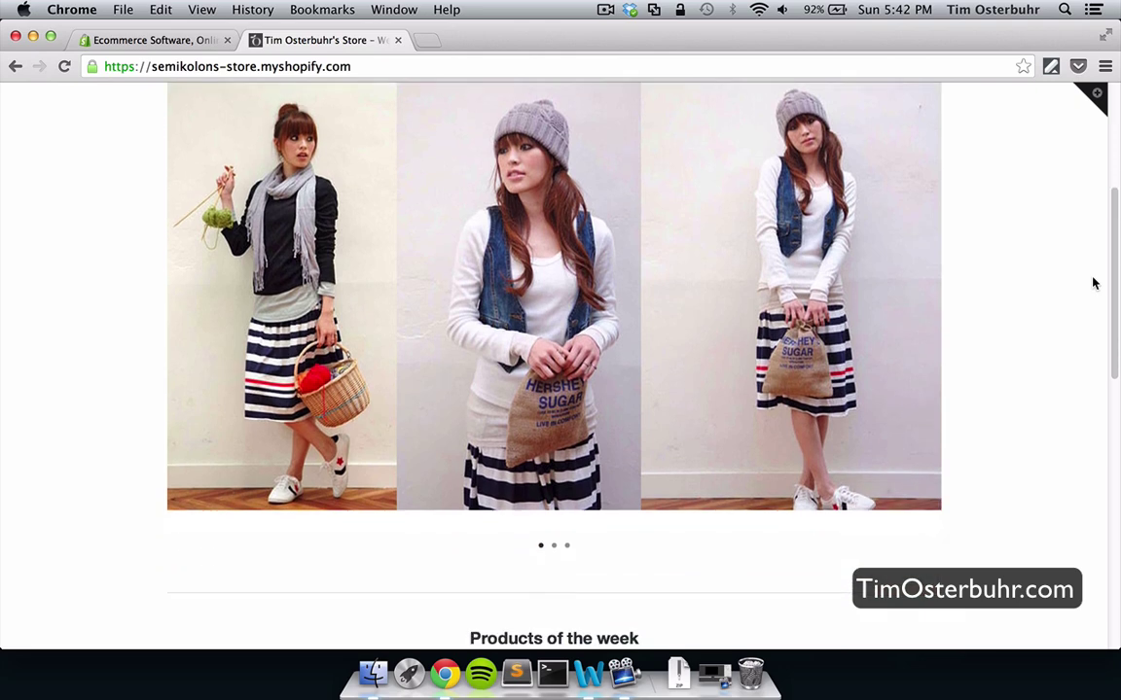
pyautogui.scroll(-9, 1093, 283)
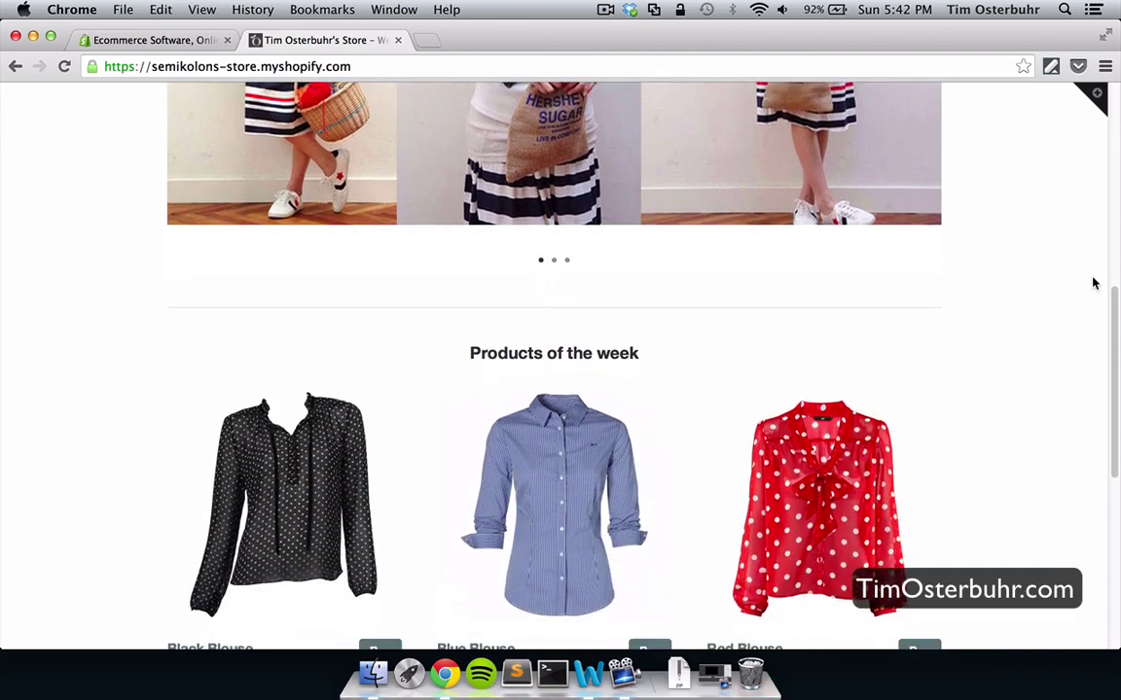
pyautogui.scroll(-6, 1094, 283)
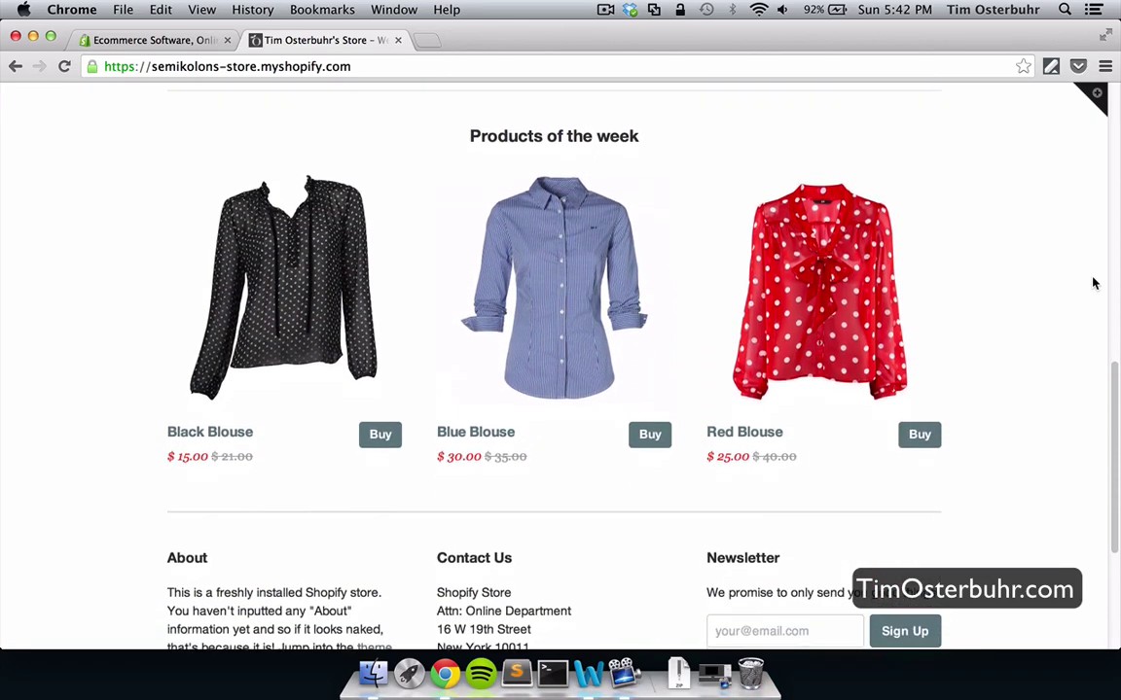
pyautogui.scroll(-2, 1093, 283)
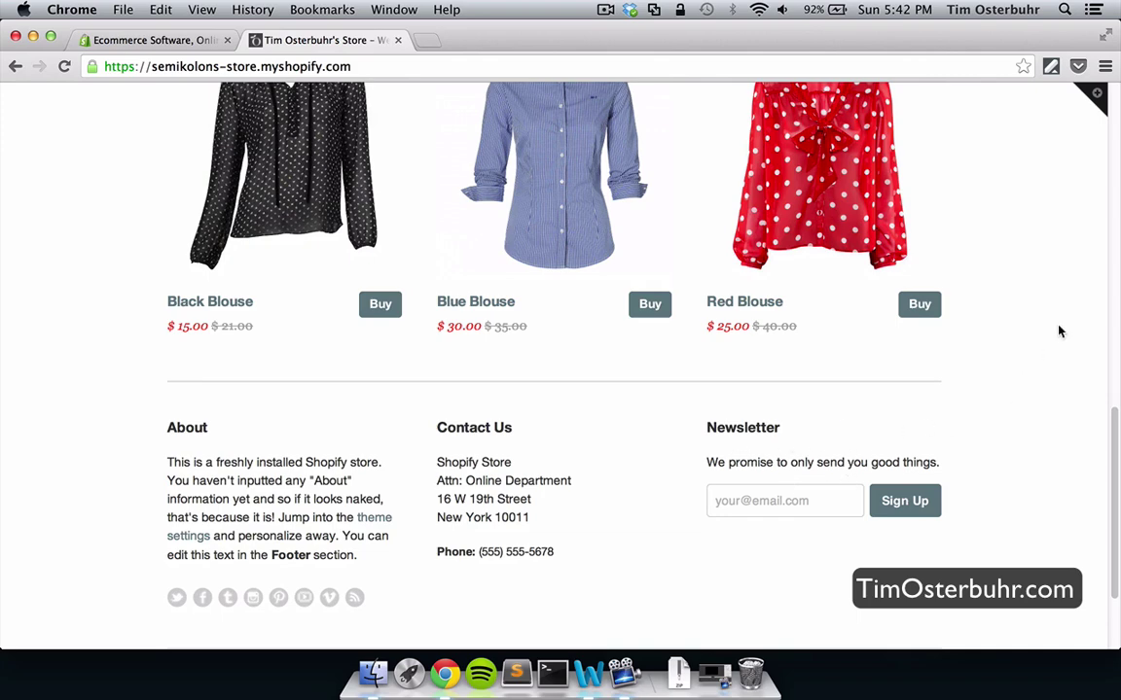
# - Open the Red Blouse product page from the products of the week and examine its price, original price and description
pyautogui.scroll(3, 1061, 332)
pyautogui.click(828, 270)
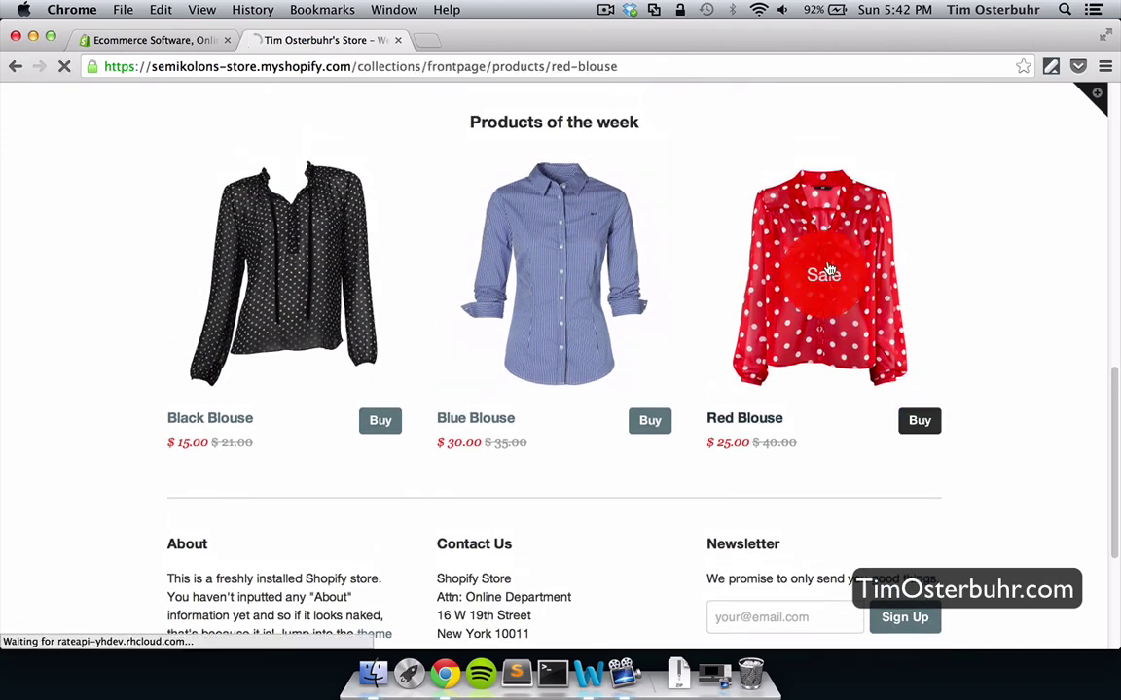
pyautogui.scroll(-2, 1008, 315)
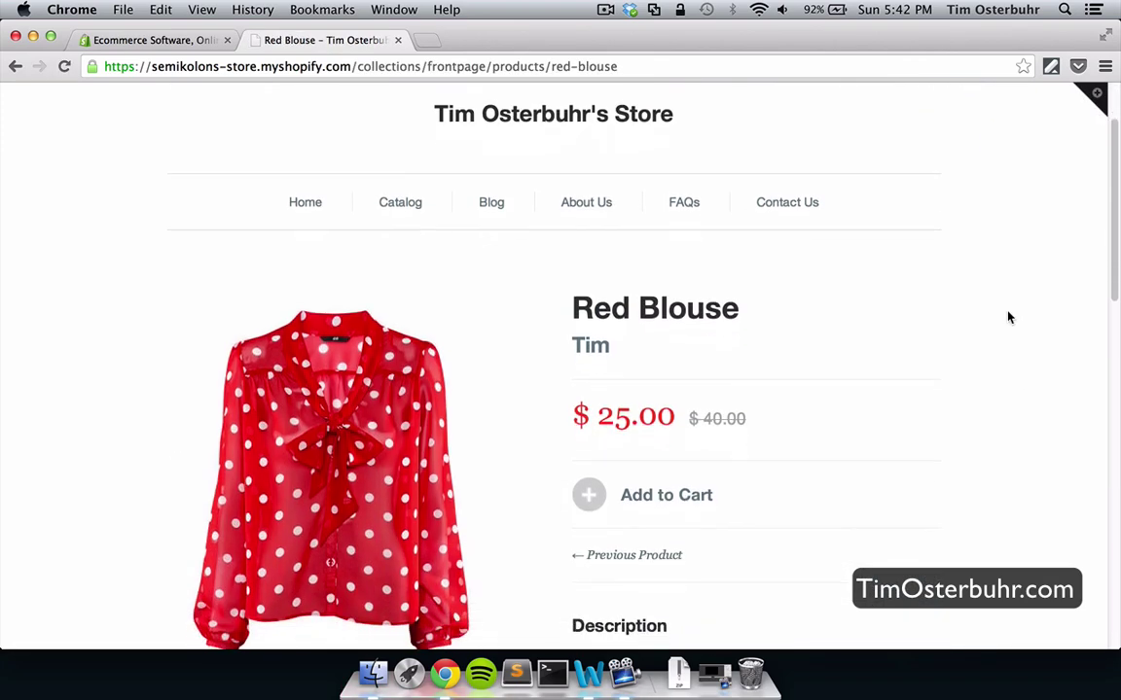
pyautogui.scroll(-3, 1007, 317)
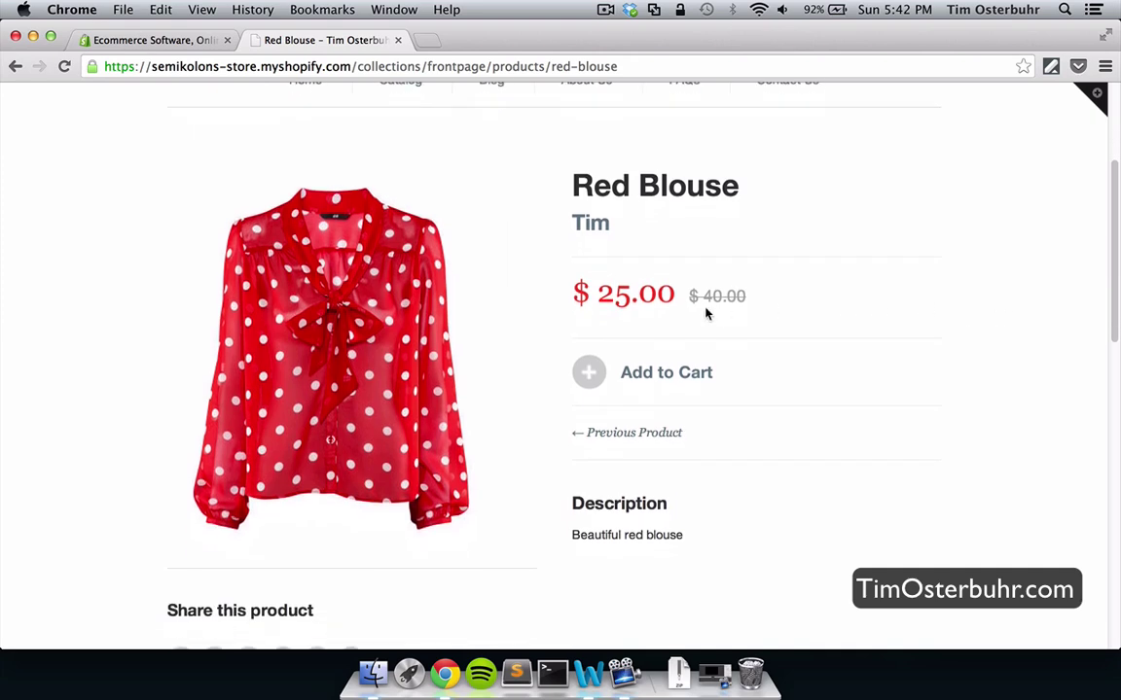
pyautogui.moveTo(687, 295); pyautogui.dragTo(750, 296)
pyautogui.click(793, 328)
pyautogui.scroll(-1, 802, 319)
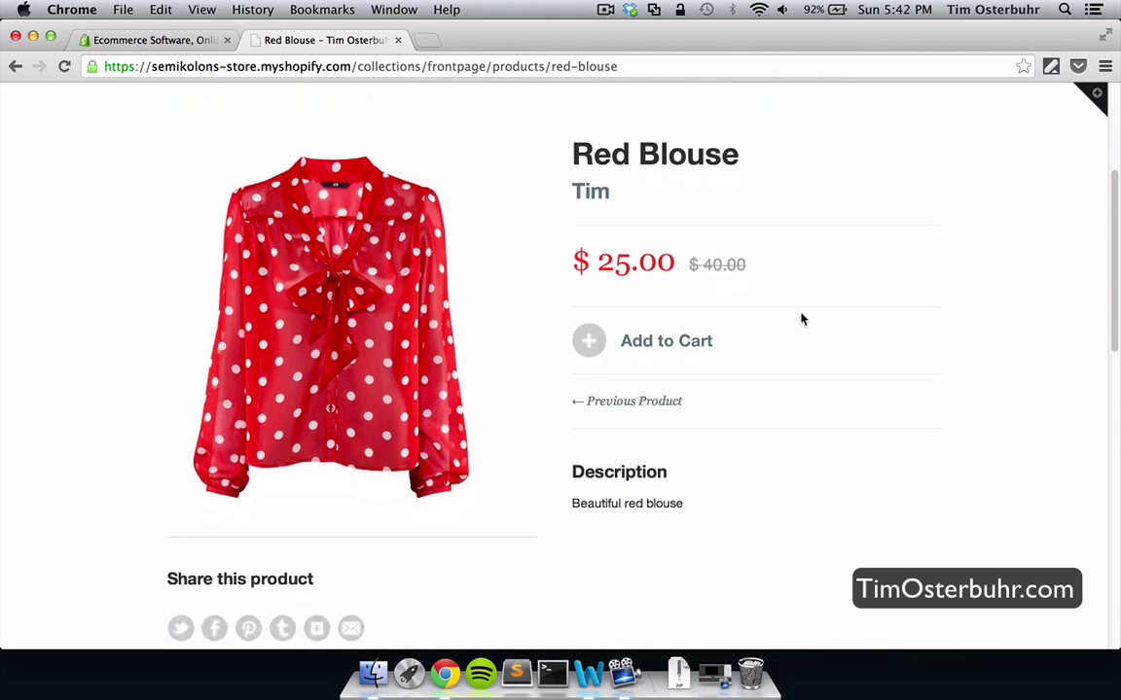
pyautogui.scroll(3, 802, 319)
pyautogui.scroll(3, 801, 319)
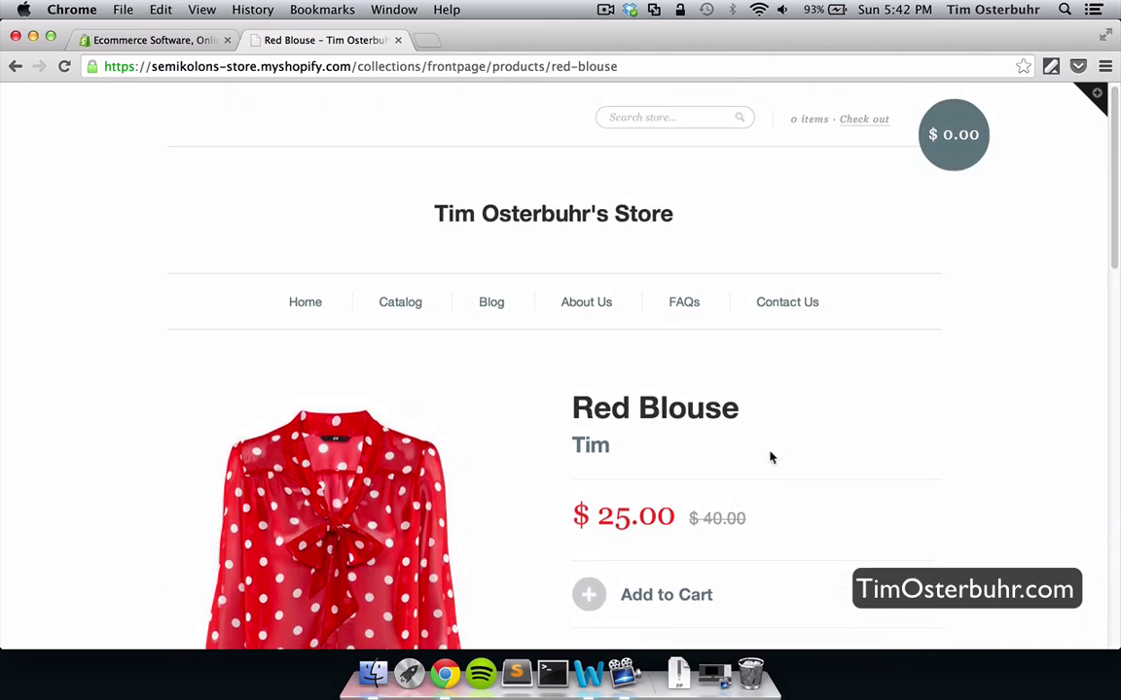
# - Start a free trial on the Shopify site with an e-mail address and continue the account setup with Online Store selected
pyautogui.click(154, 39)
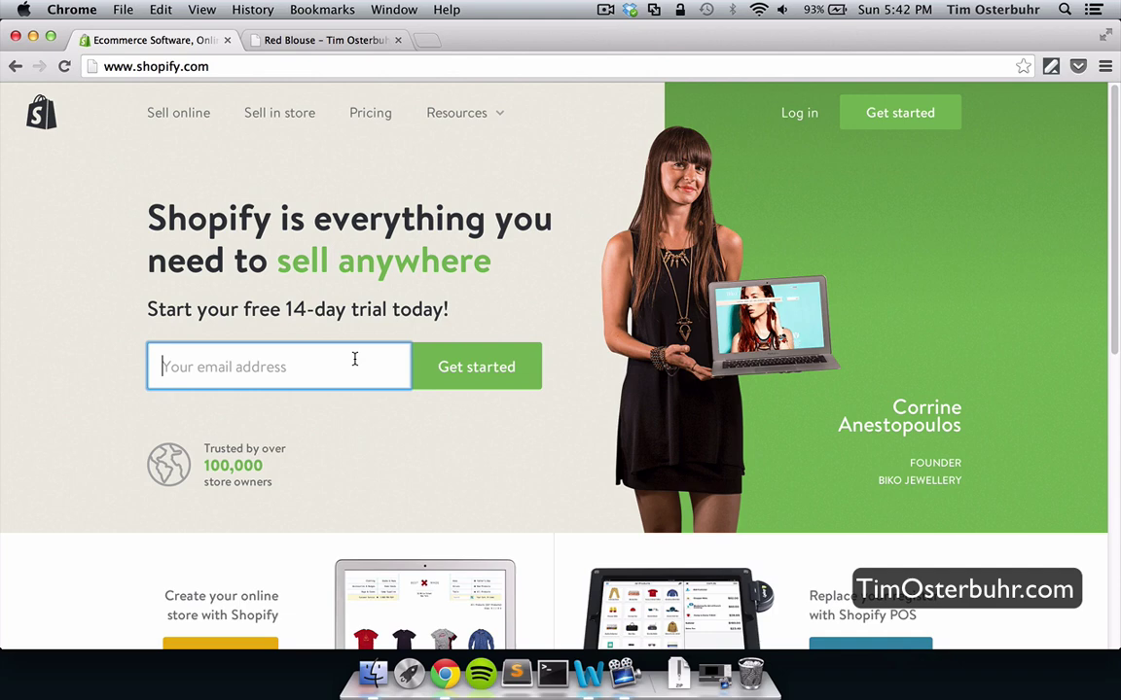
pyautogui.write('os')
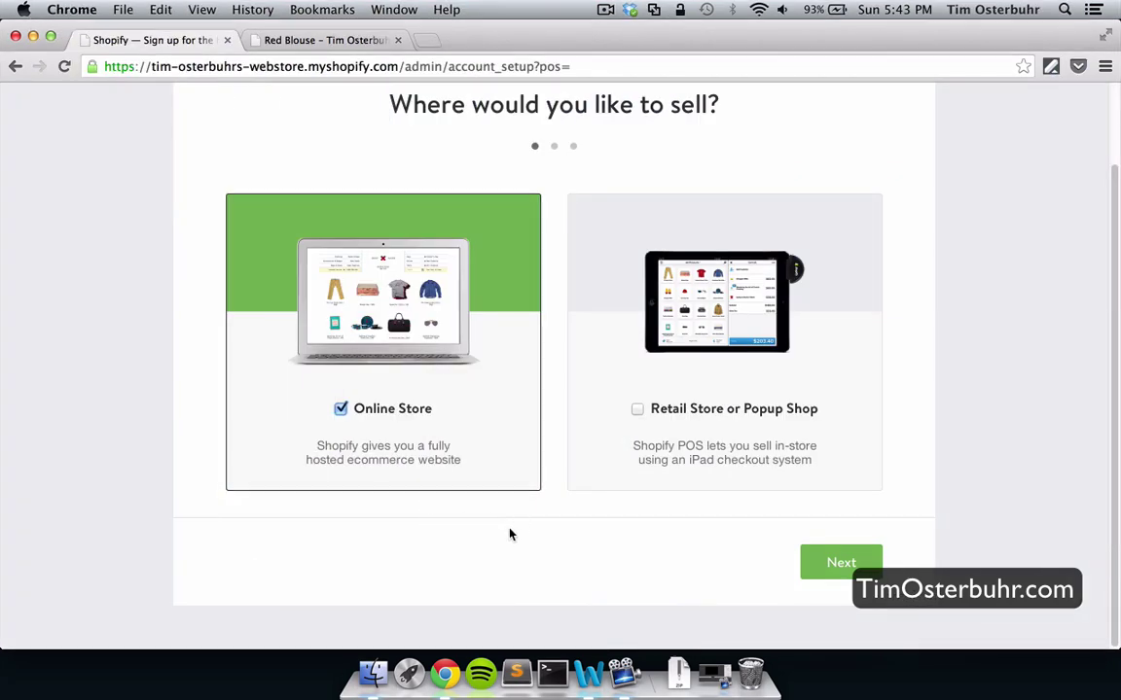
pyautogui.click(843, 563)
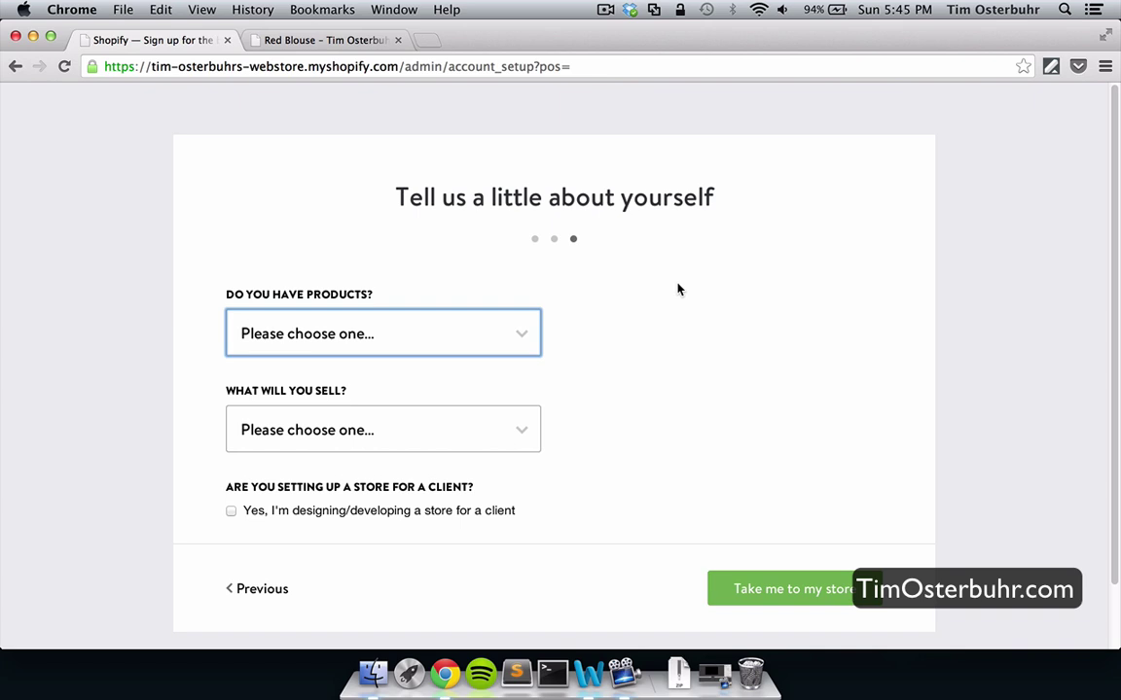
# - Answer the setup questions with "I'm just playing around" for products and "I am not sure" for what to sell, and enter the store
pyautogui.click(424, 334)
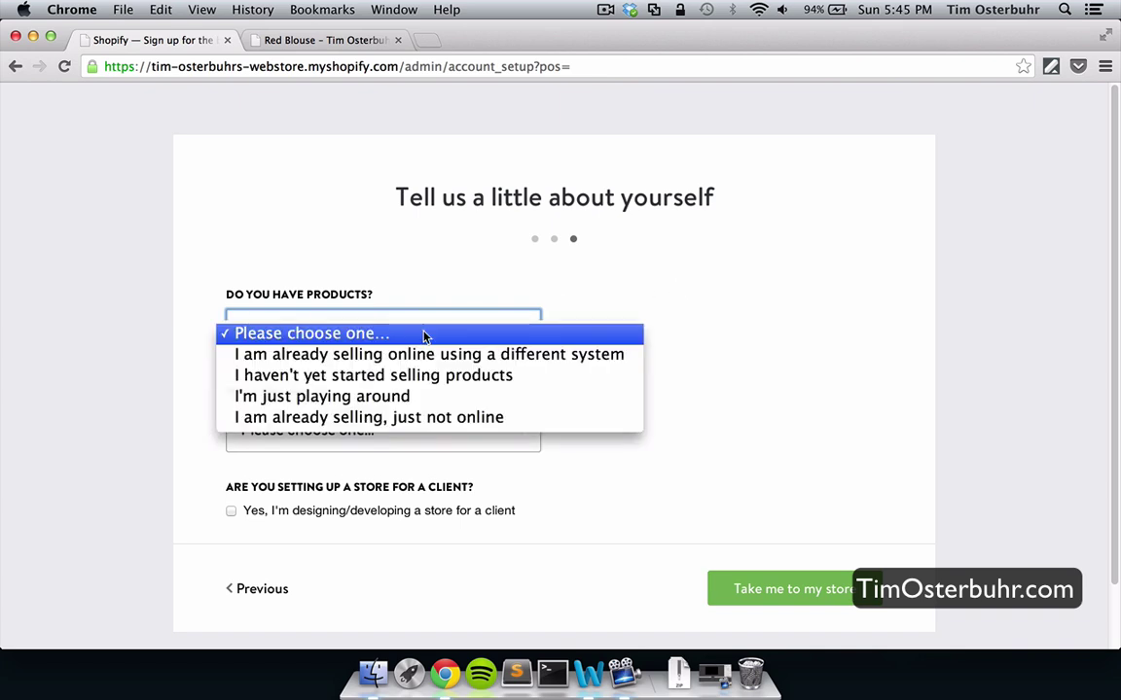
pyautogui.click(404, 397)
pyautogui.scroll(-2, 638, 388)
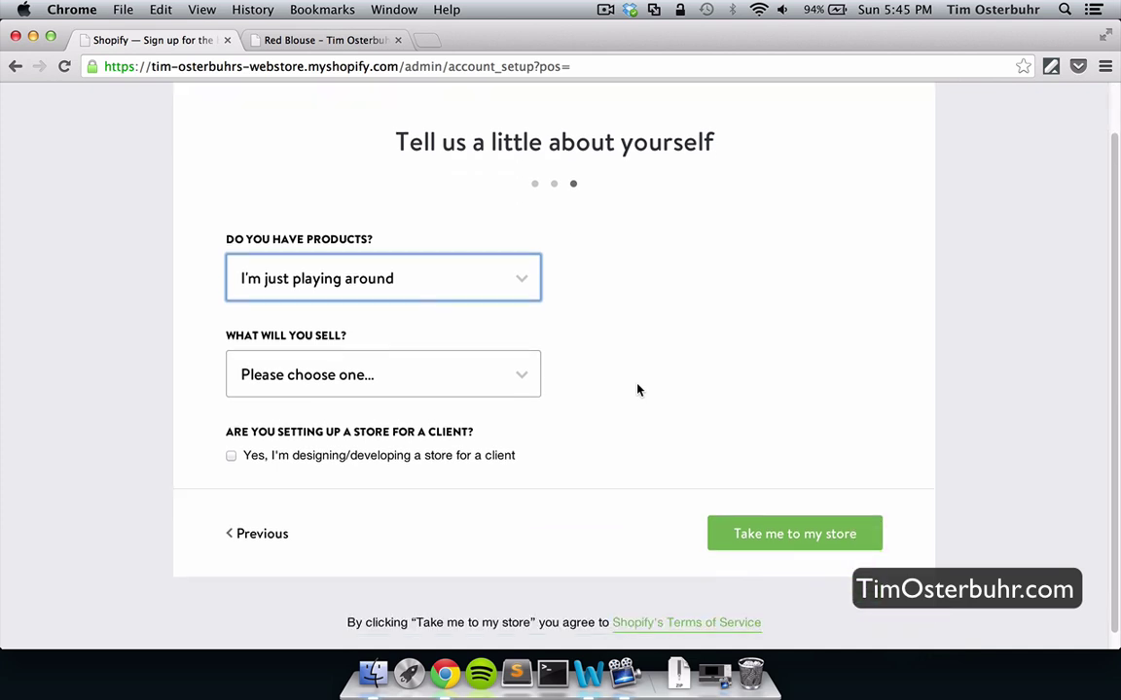
pyautogui.click(378, 385)
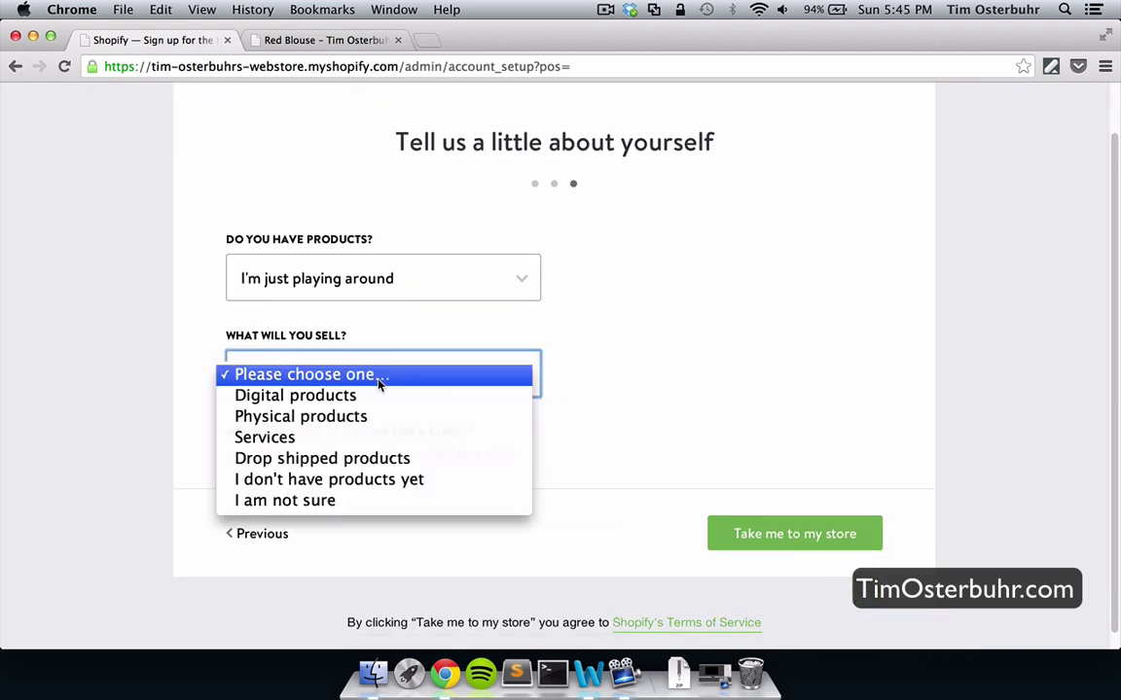
pyautogui.click(329, 502)
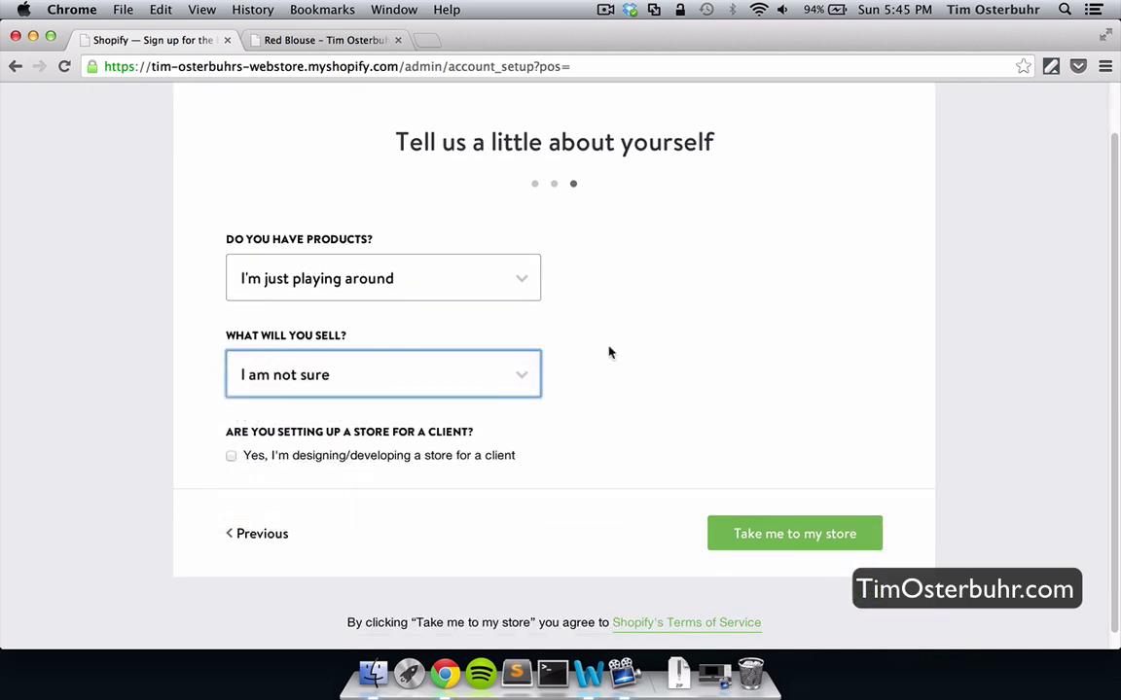
pyautogui.scroll(-1, 612, 352)
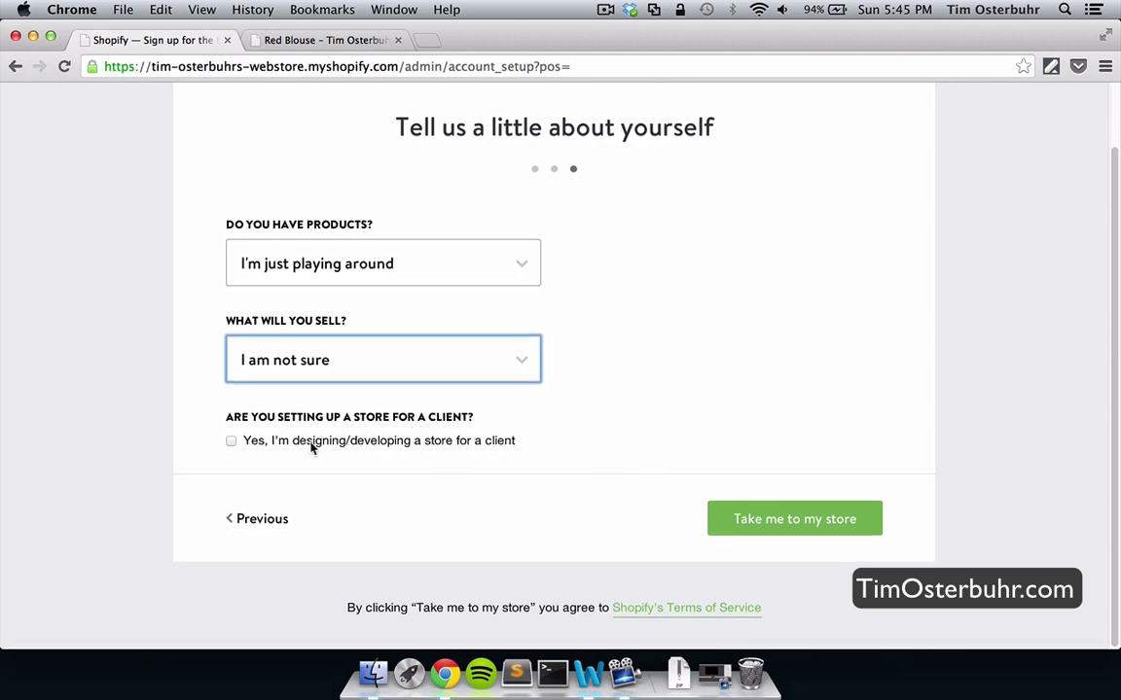
pyautogui.click(820, 523)
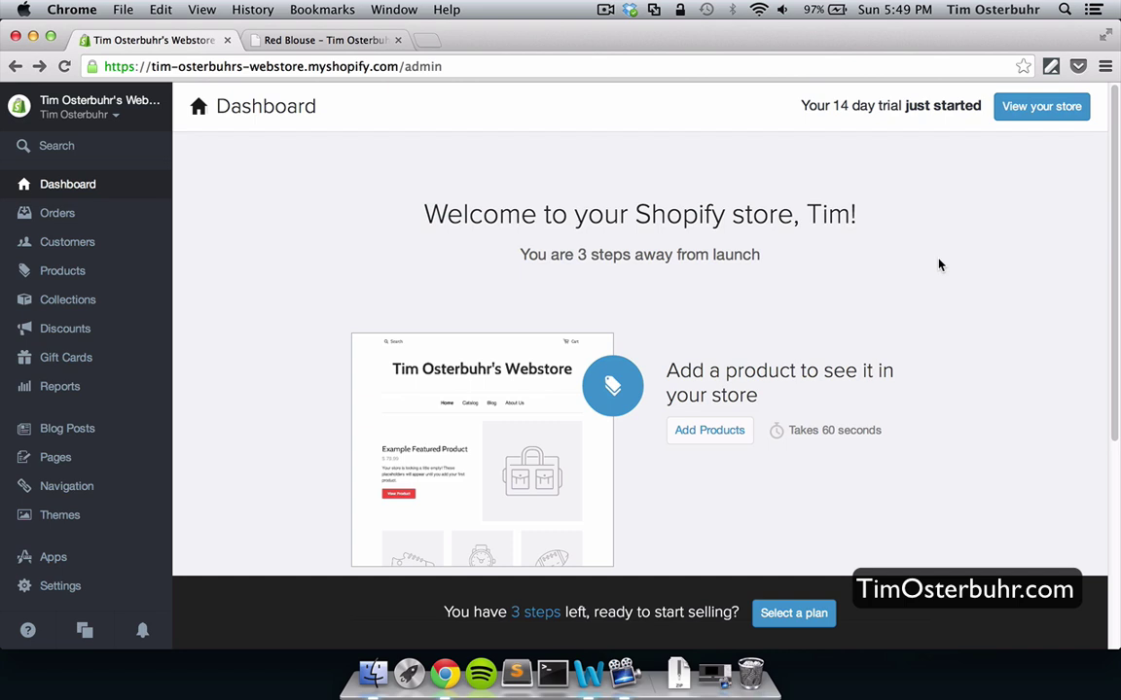
# - Close the Red Blouse page and open the new webstore from its dashboard preview in a separate tab
pyautogui.click(398, 39)
pyautogui.scroll(-3, 343, 315)
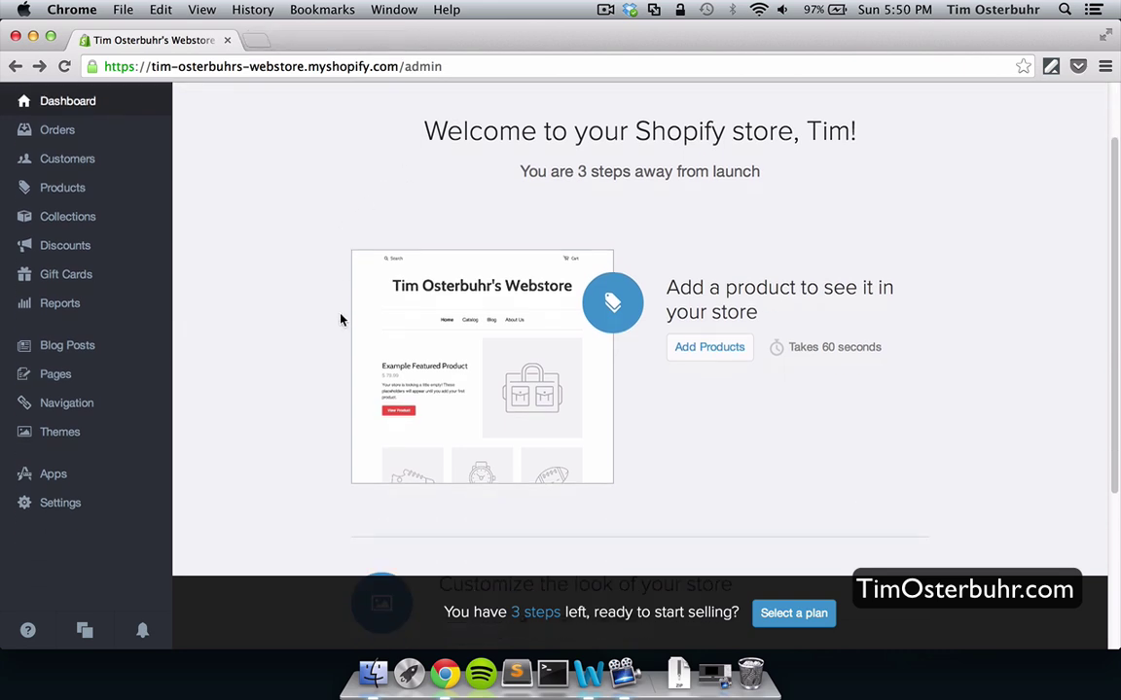
pyautogui.rightClick(439, 329)
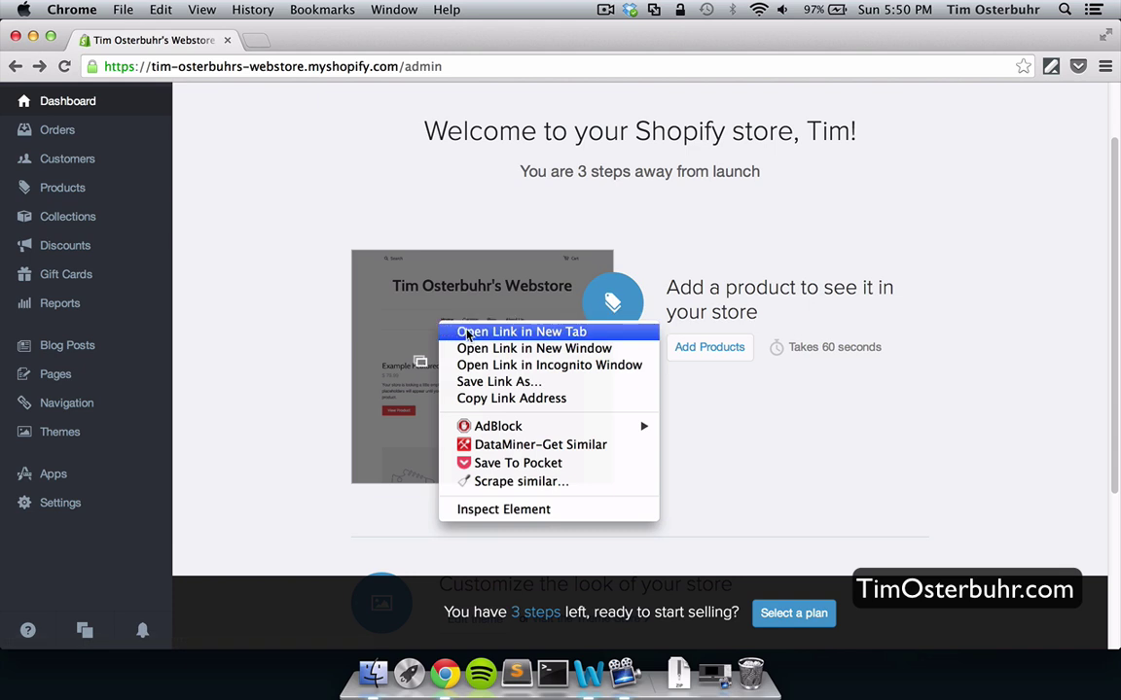
pyautogui.click(468, 333)
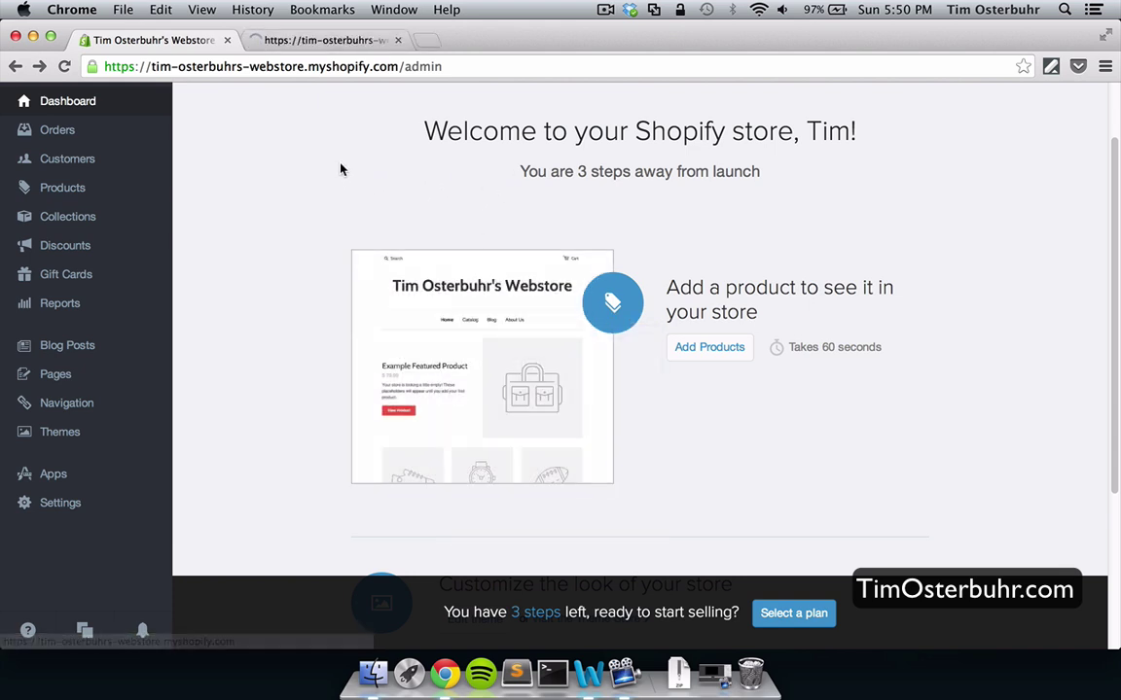
pyautogui.click(327, 40)
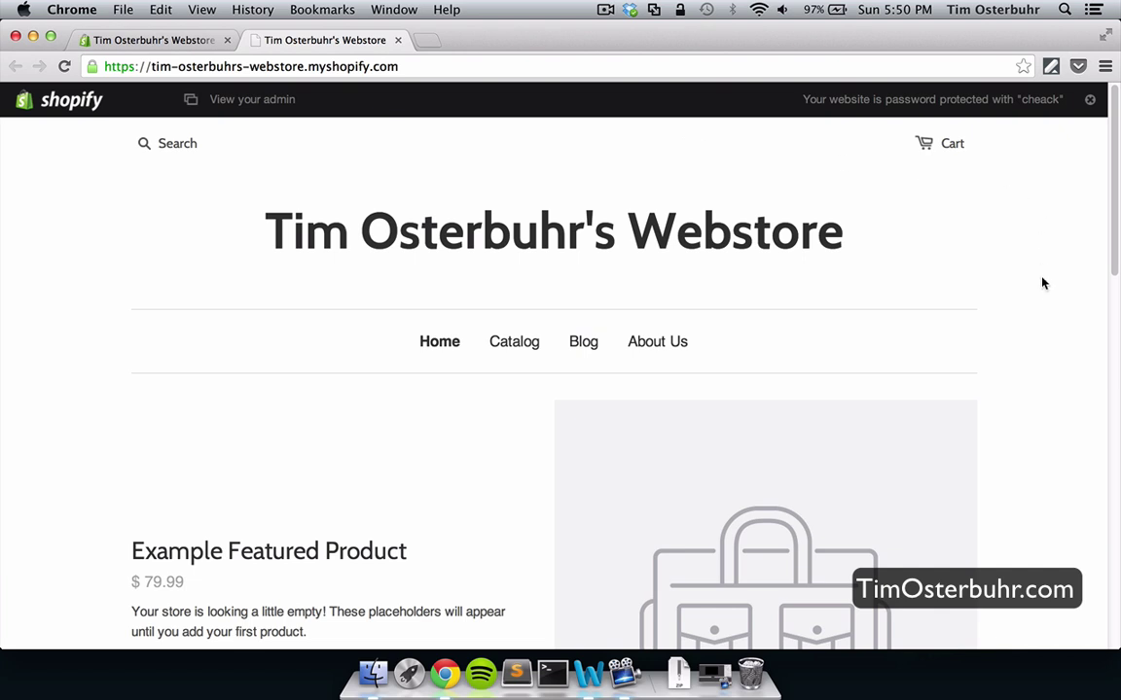
# - Look through the new store's default home page, including its placeholder products, Frontpage text and footer sections
pyautogui.scroll(-2, 1042, 286)
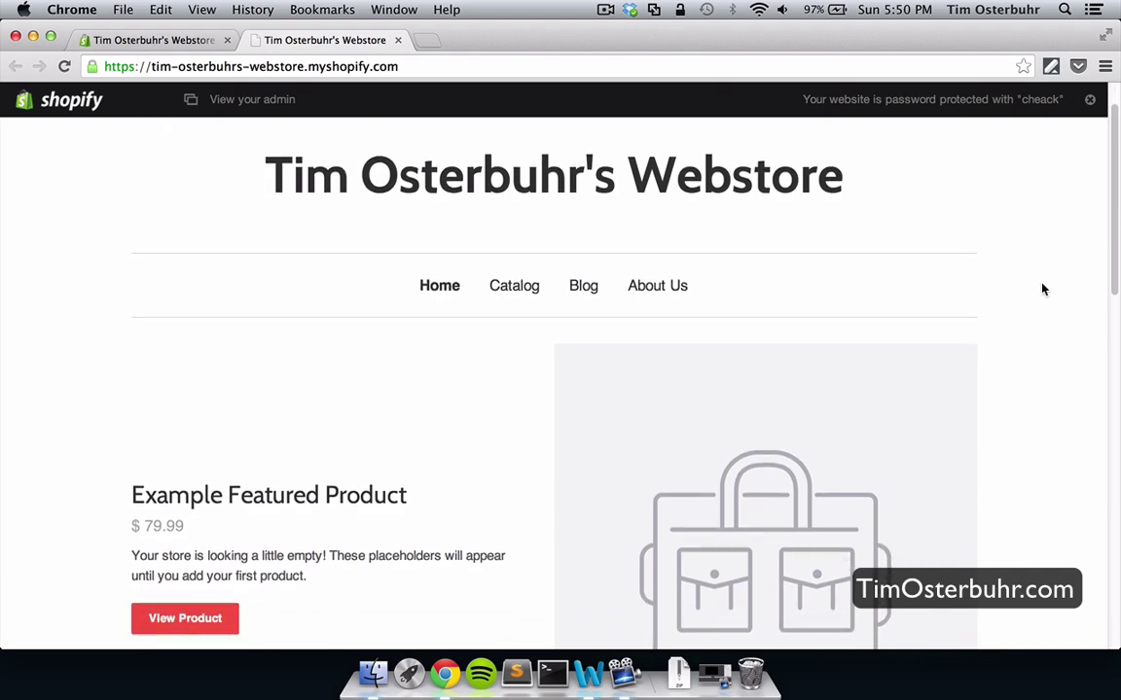
pyautogui.scroll(-3, 1043, 289)
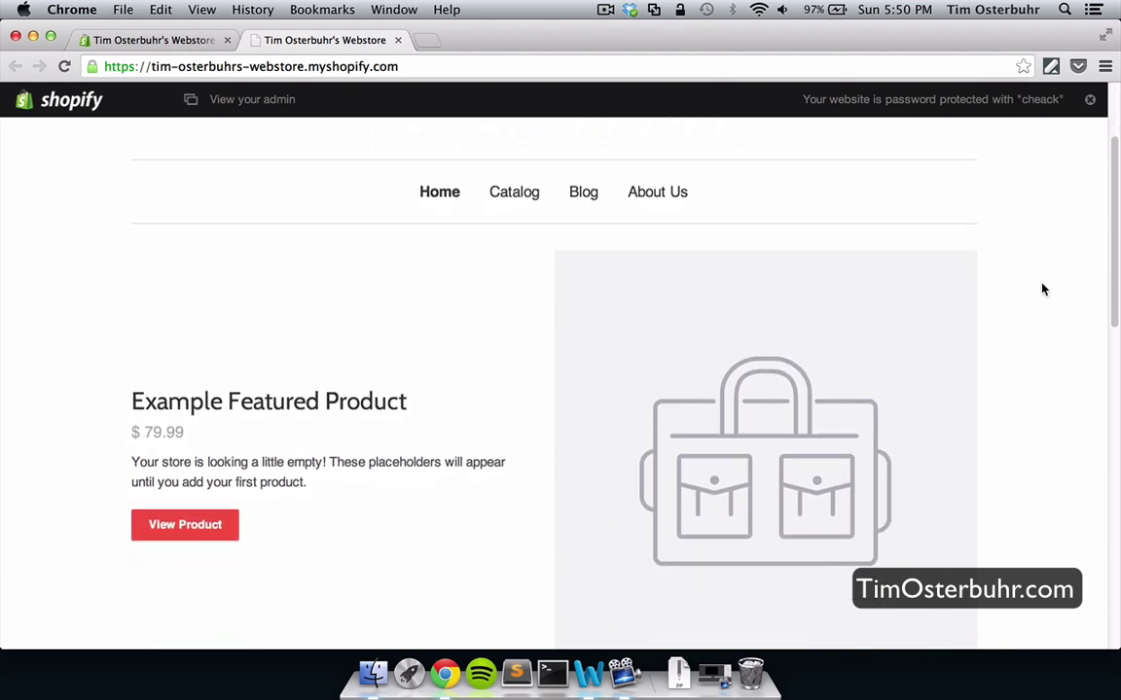
pyautogui.scroll(-5, 1043, 289)
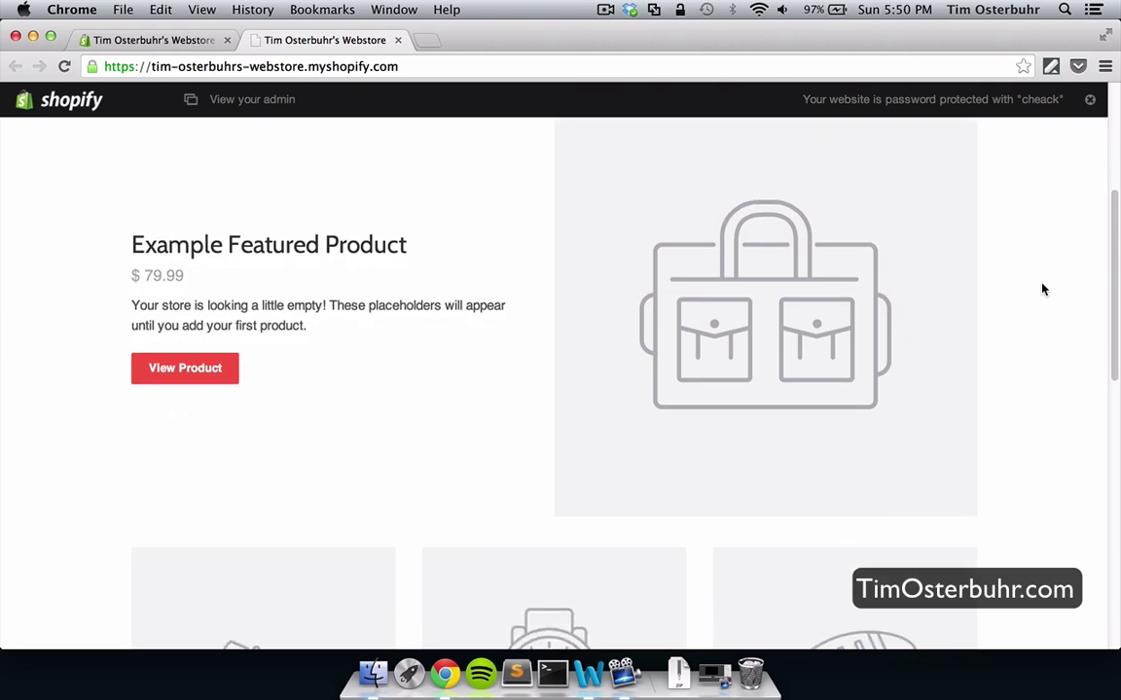
pyautogui.scroll(-10, 1042, 289)
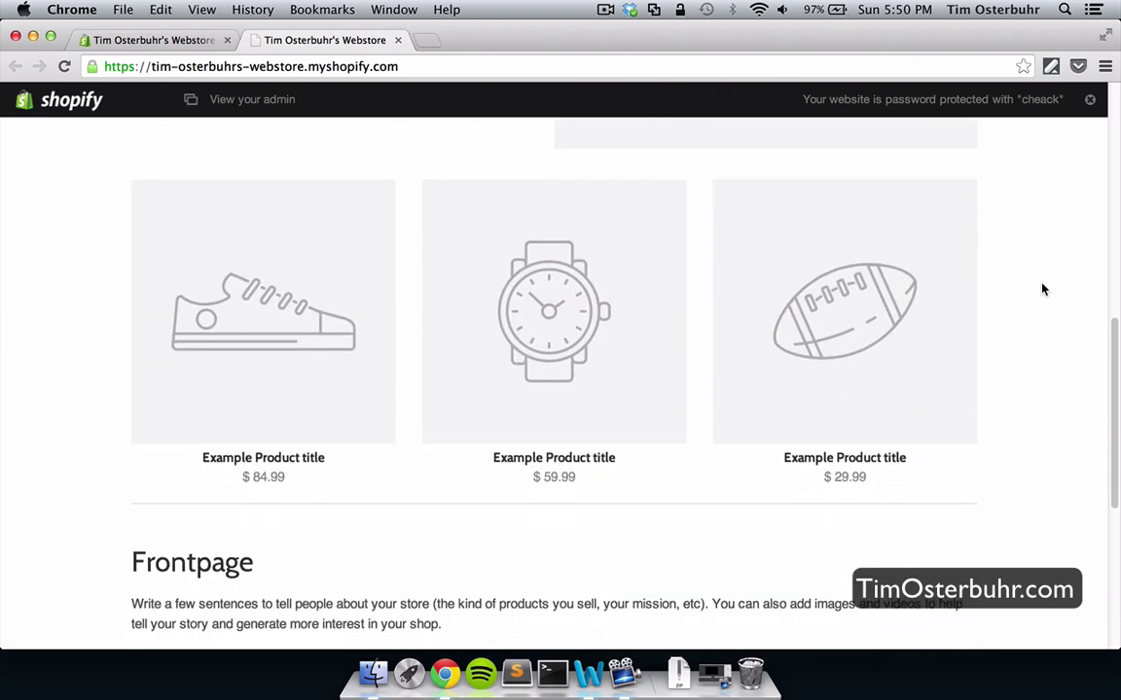
pyautogui.scroll(-8, 1043, 289)
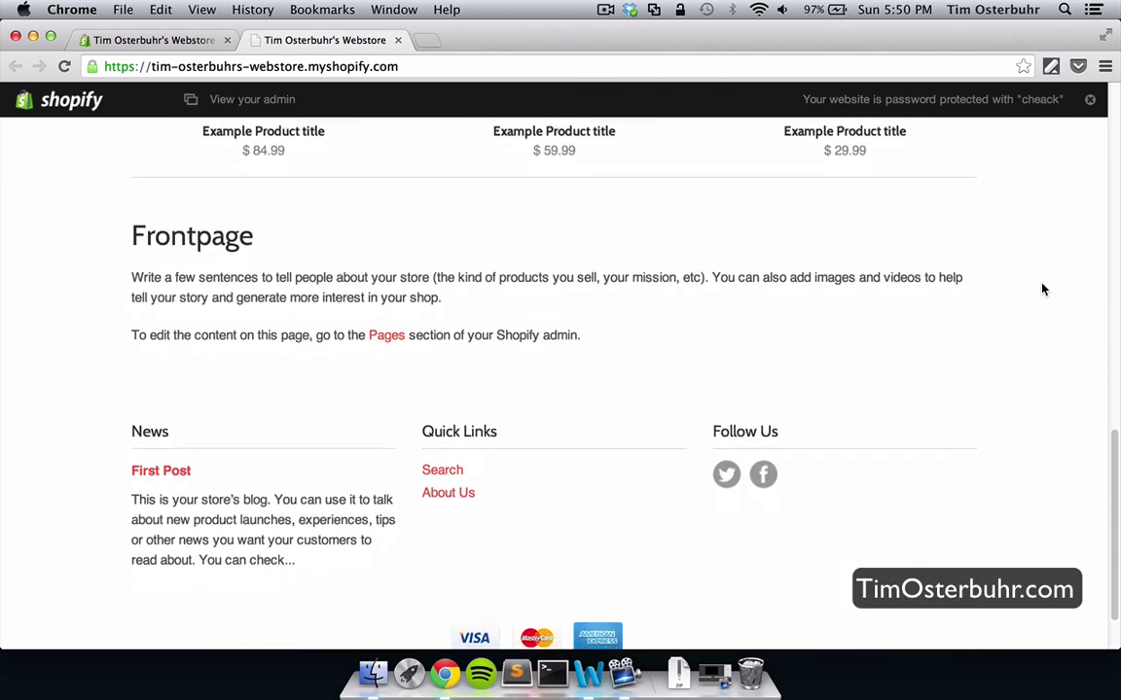
pyautogui.scroll(20, 1043, 288)
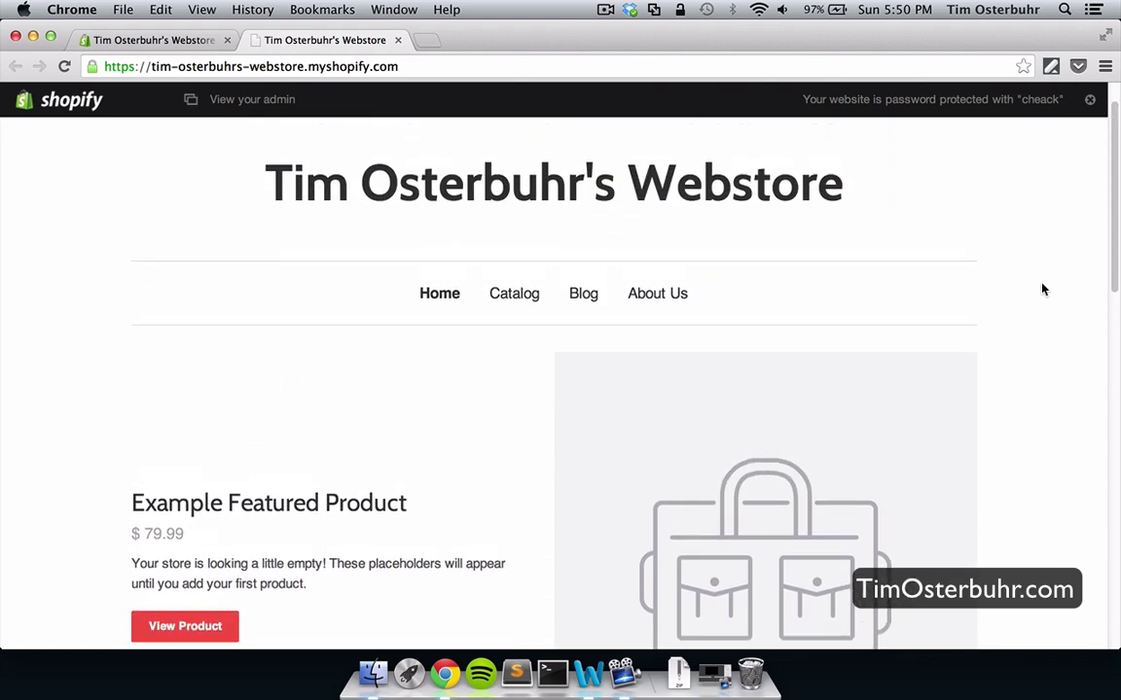
pyautogui.scroll(2, 1042, 289)
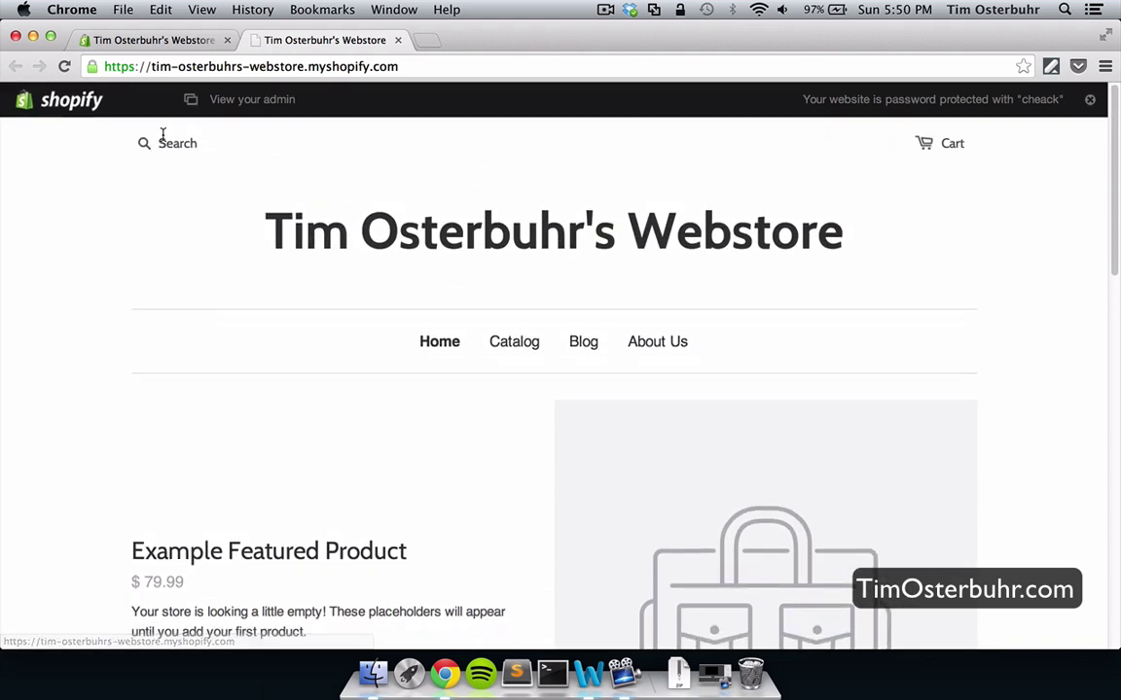
# - Return to the store admin and start a new product titled "Red Blouse"
pyautogui.click(126, 37)
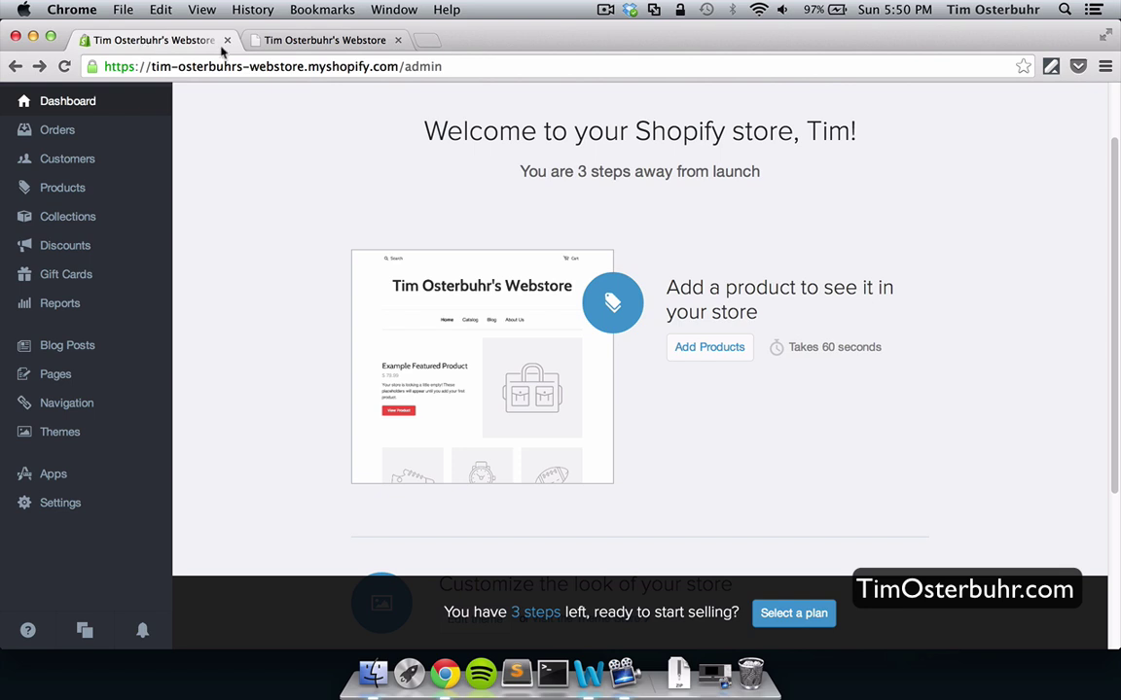
pyautogui.scroll(-3, 1013, 198)
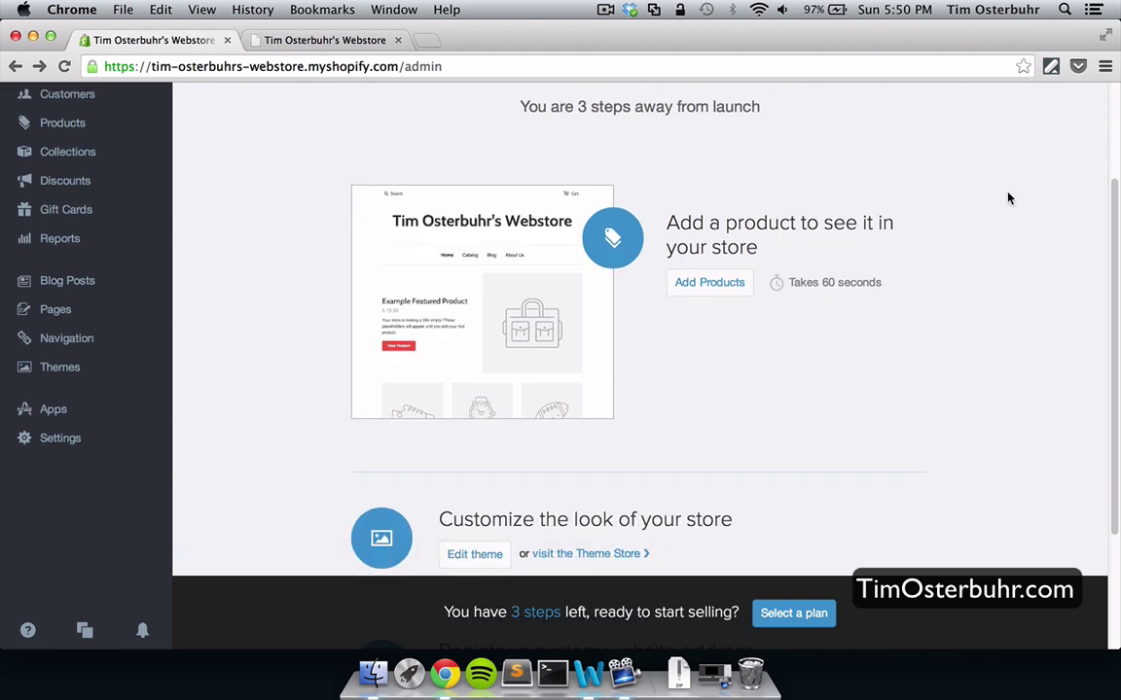
pyautogui.click(725, 292)
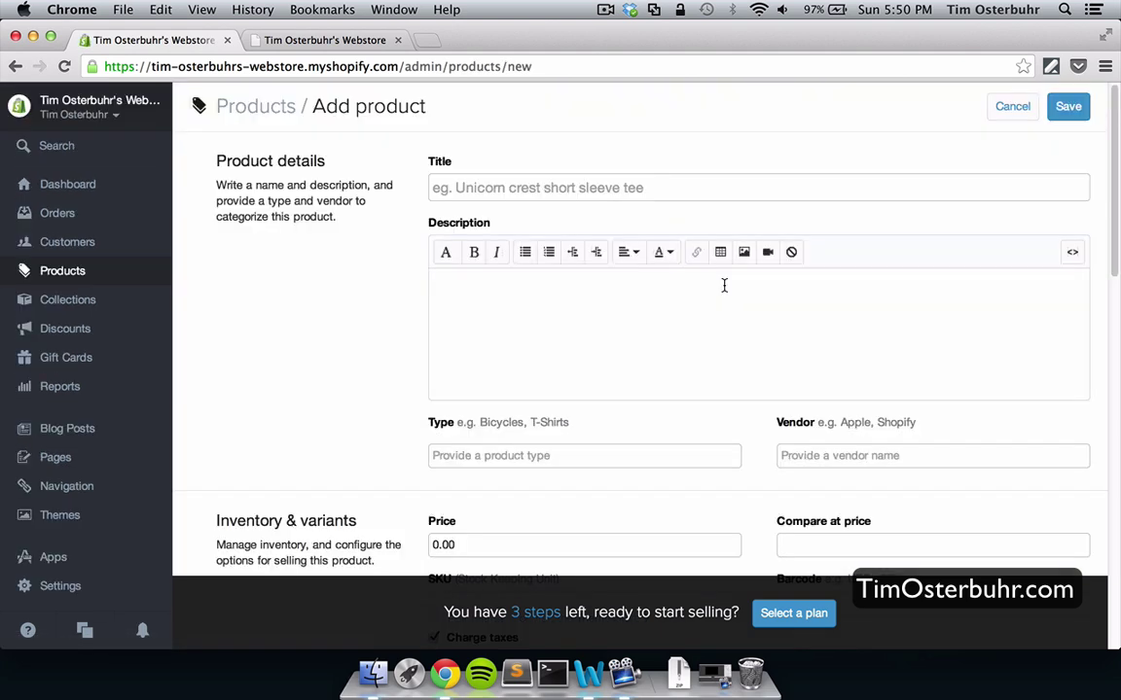
pyautogui.click(549, 188)
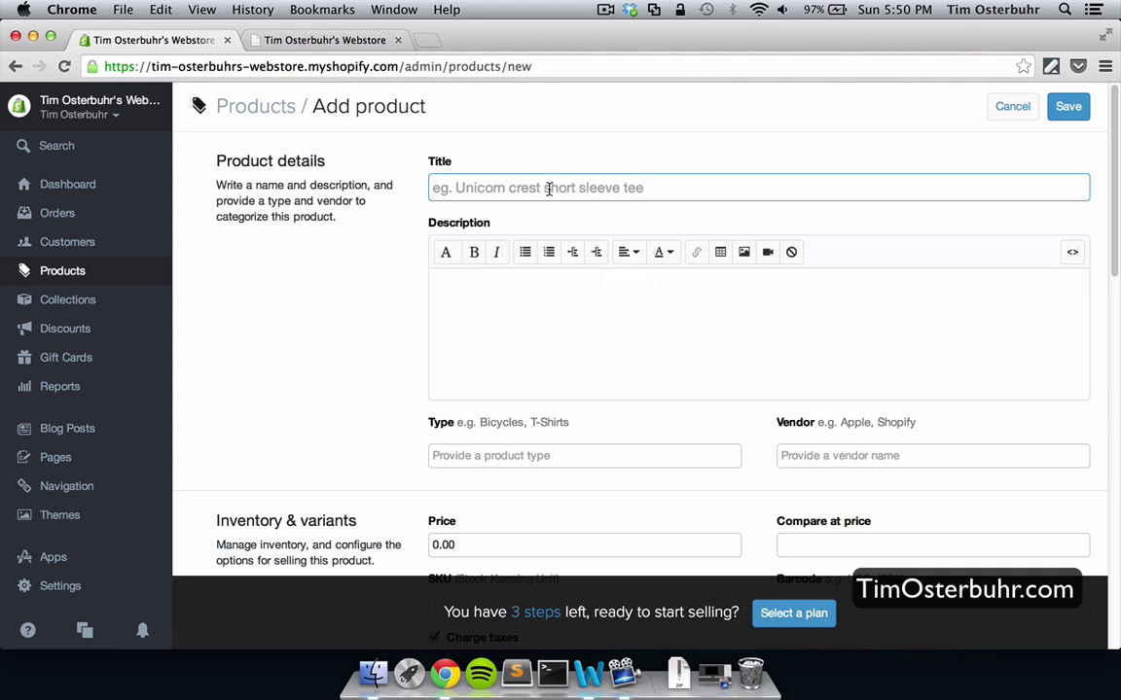
pyautogui.write('Red Blouse')
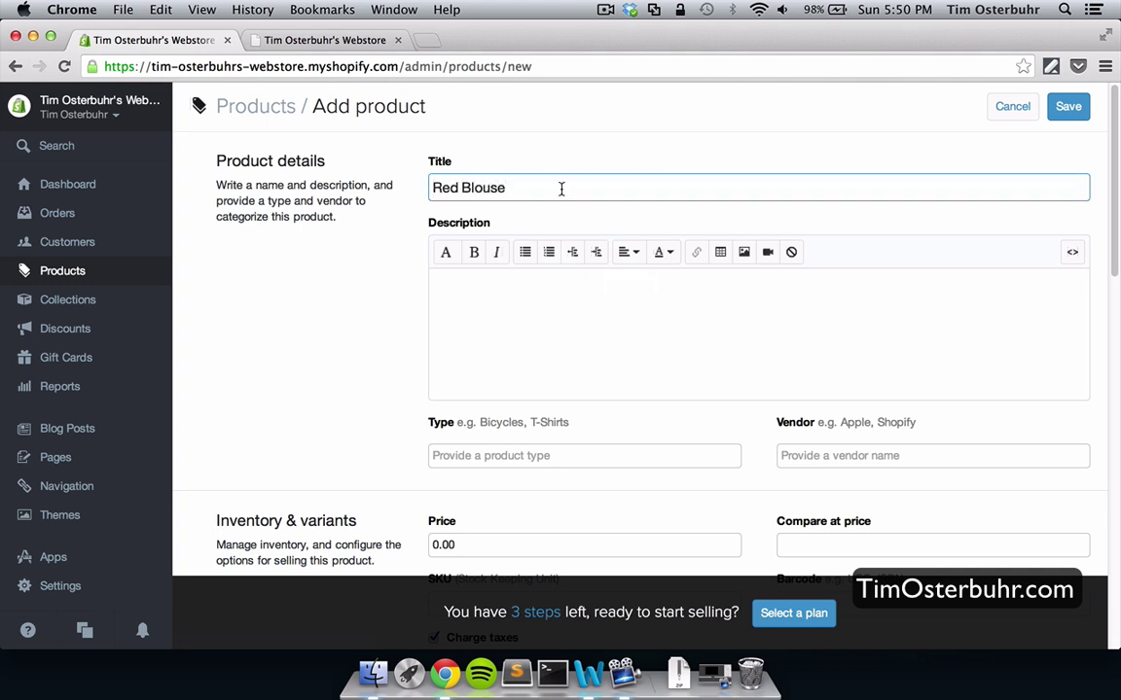
# - Enter "Beautiful Red Blouse for sale." as the product description
pyautogui.click(535, 298)
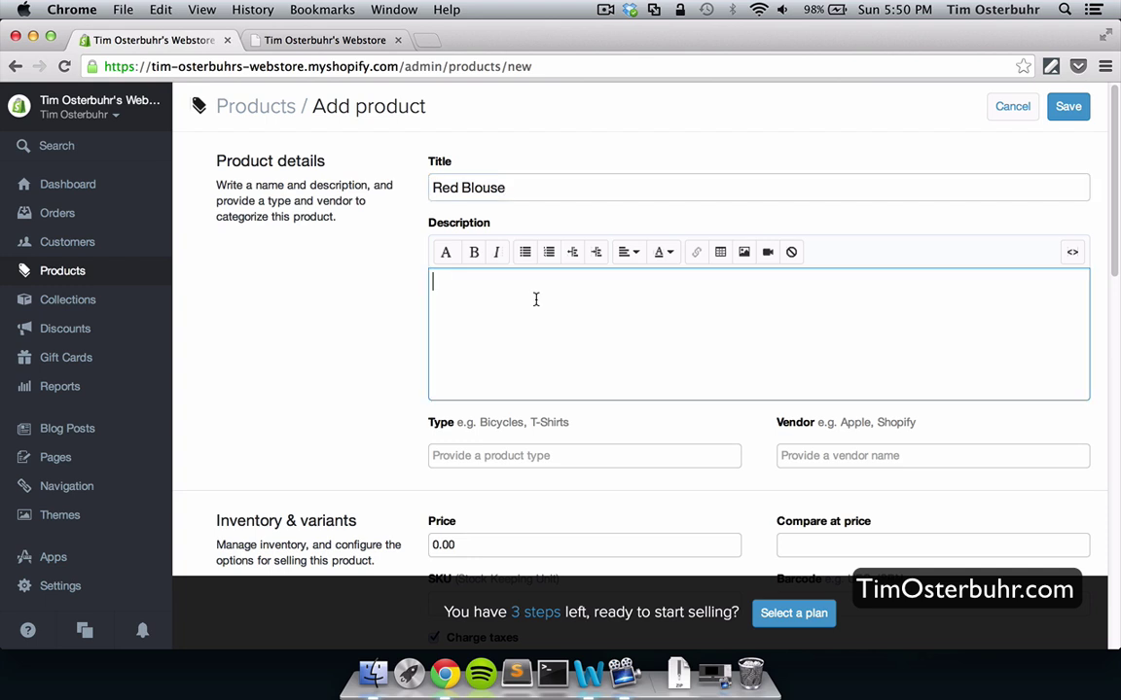
pyautogui.write('Beautiful Red ')
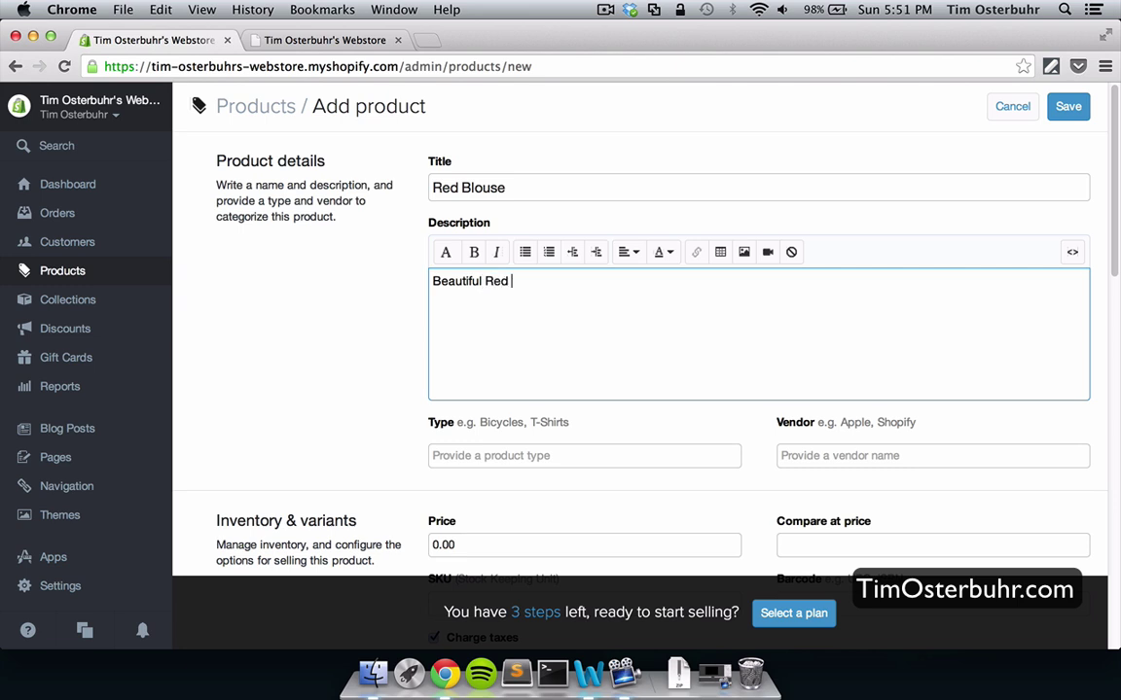
pyautogui.write('Blouse for sales')
pyautogui.press('BackSpace')
pyautogui.write('.')
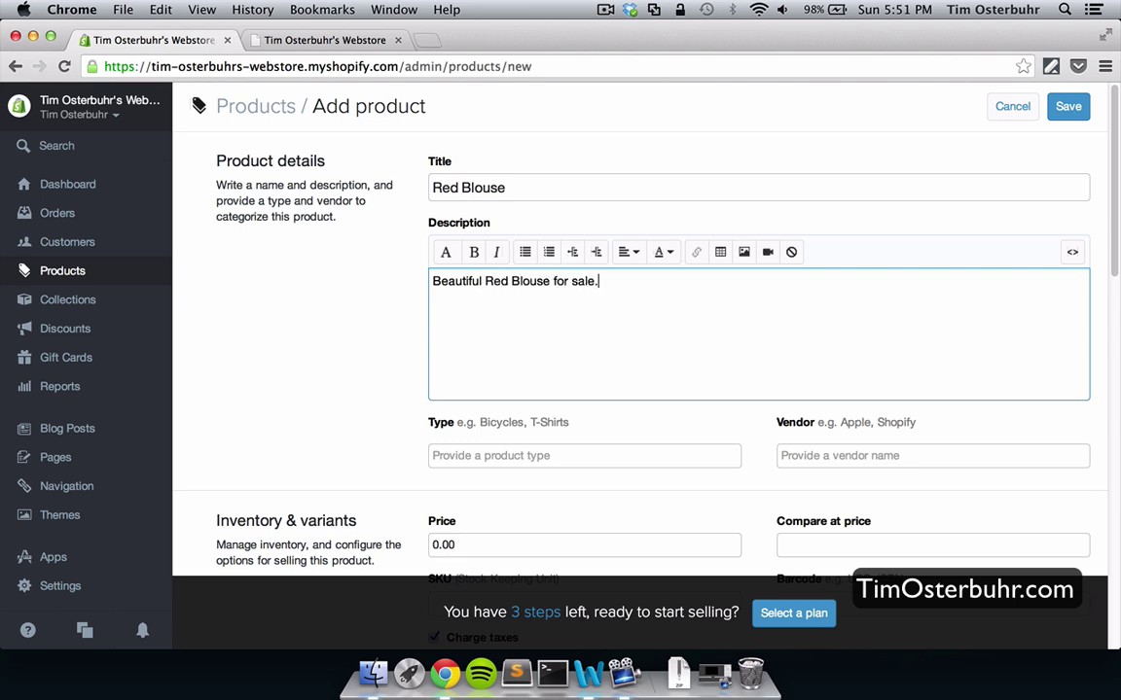
# - Set the product type to "Blouse" and enter the store owner's full name as the vendor
pyautogui.scroll(-1, 566, 360)
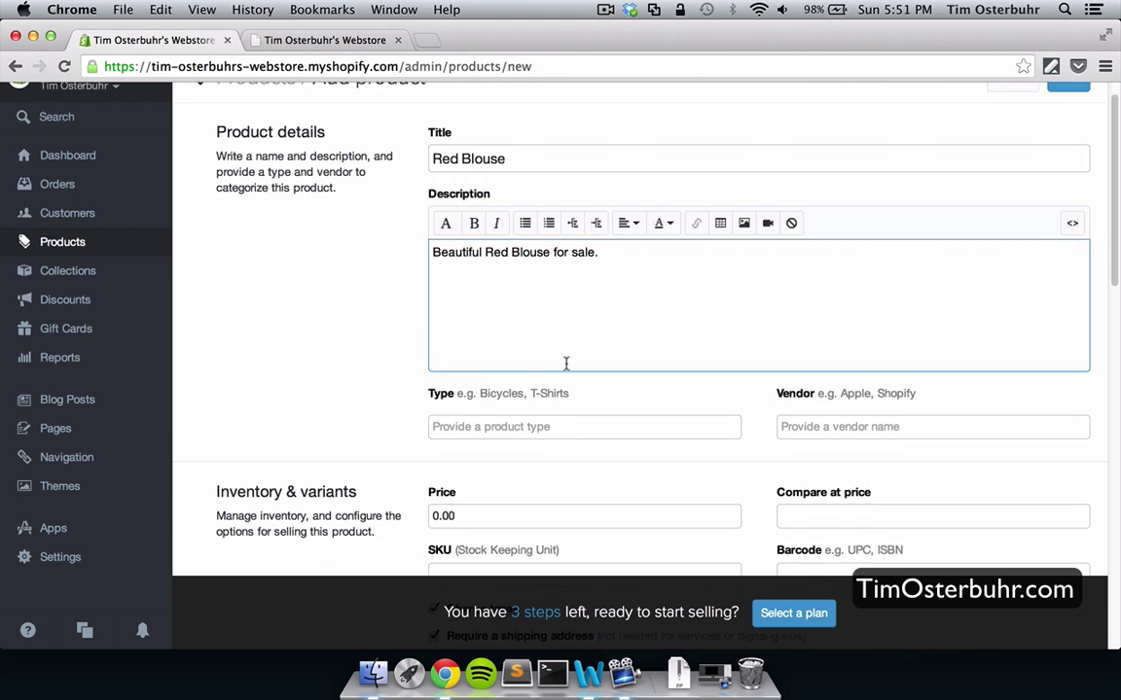
pyautogui.click(539, 427)
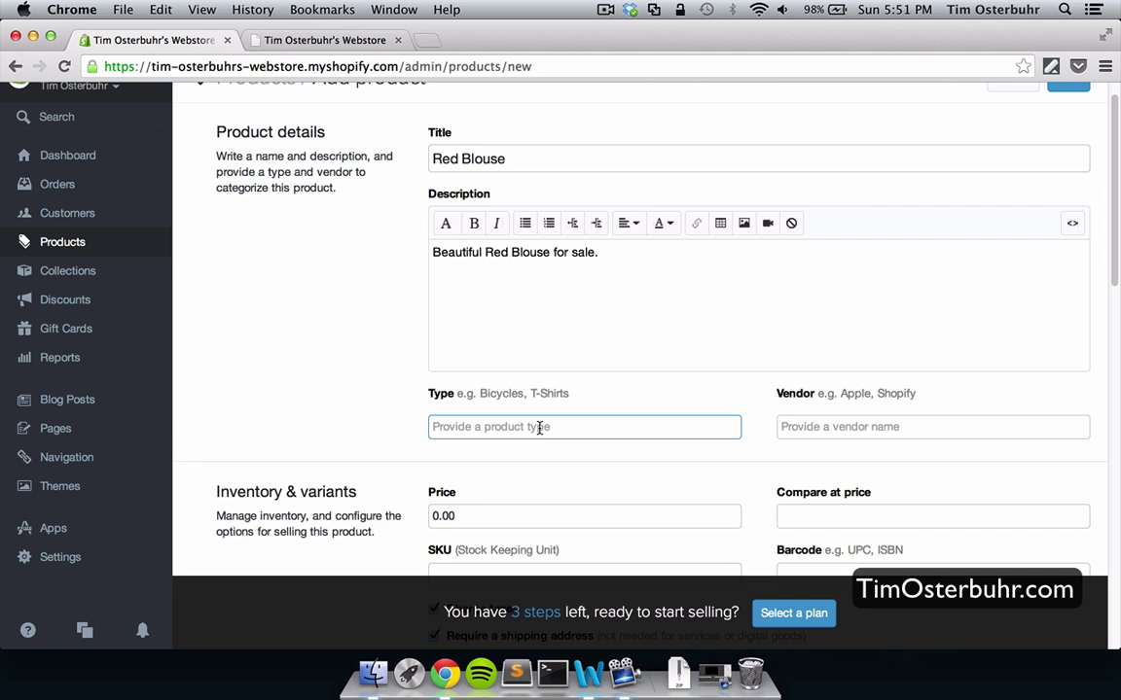
pyautogui.write('Blouse')
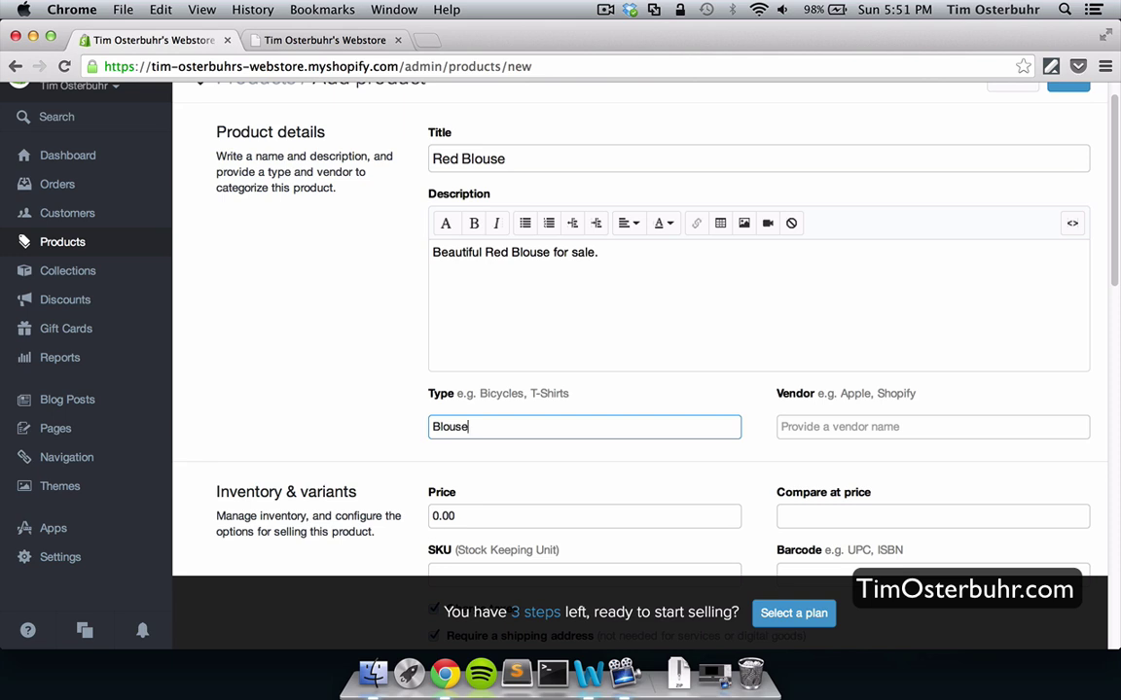
pyautogui.click(879, 427)
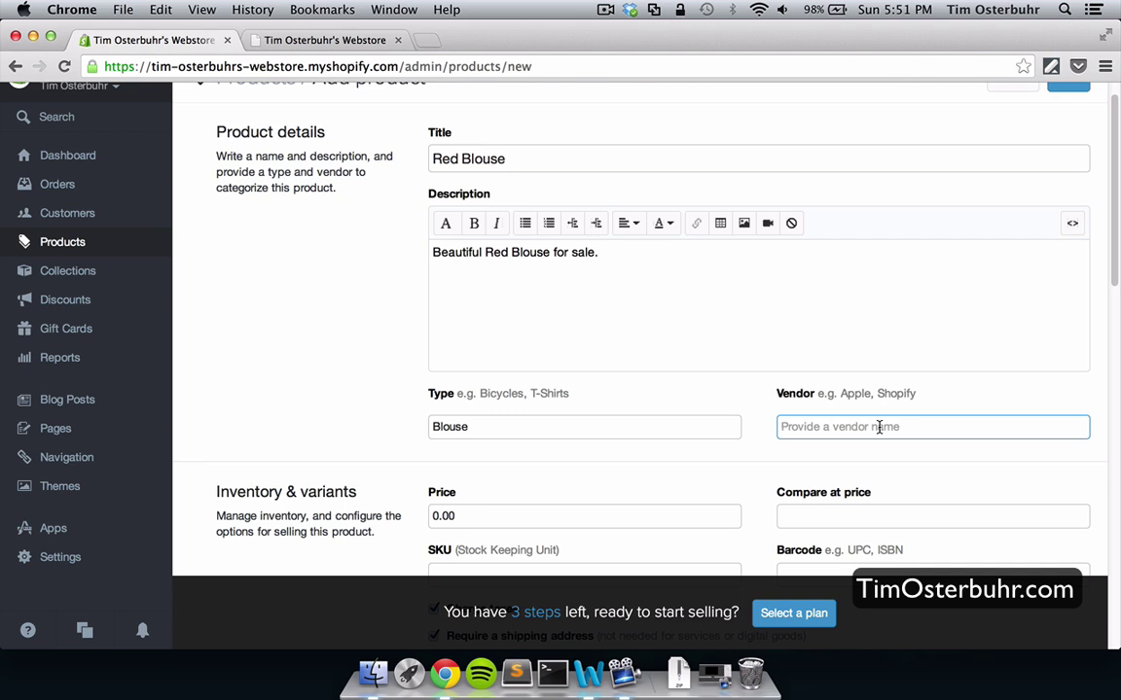
pyautogui.write('Tim Ost')
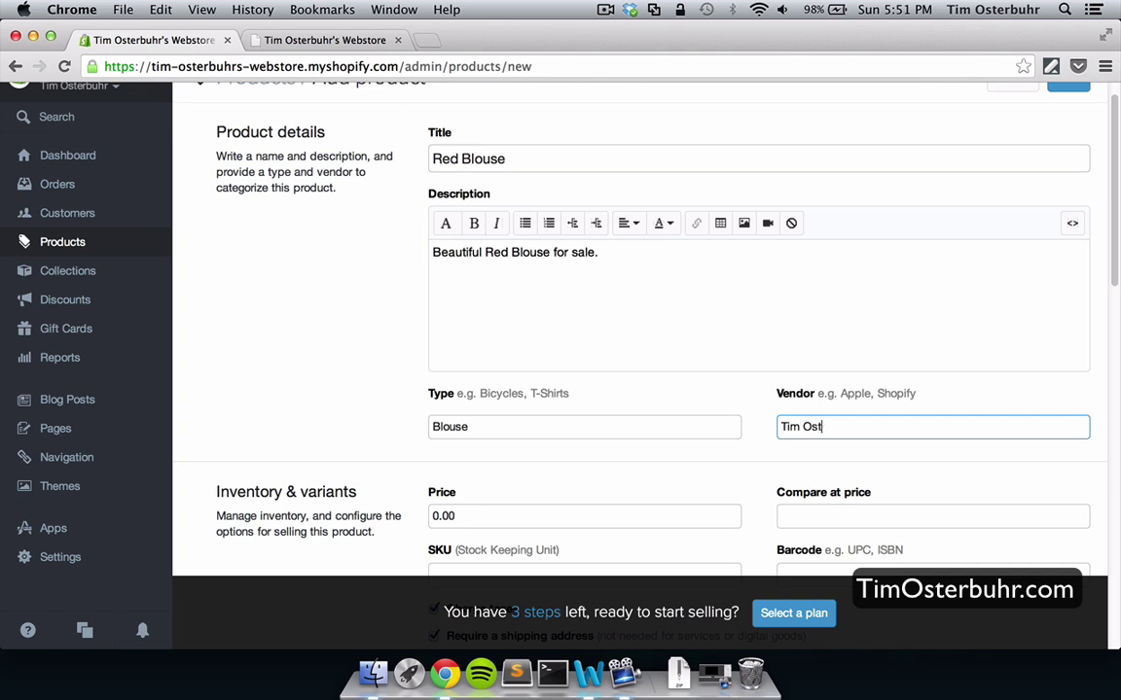
pyautogui.write('erbuhr')
# - Fill in the product's price as 25.00, compare-at price as 30 and SKU as 1000-L
pyautogui.scroll(-5, 642, 331)
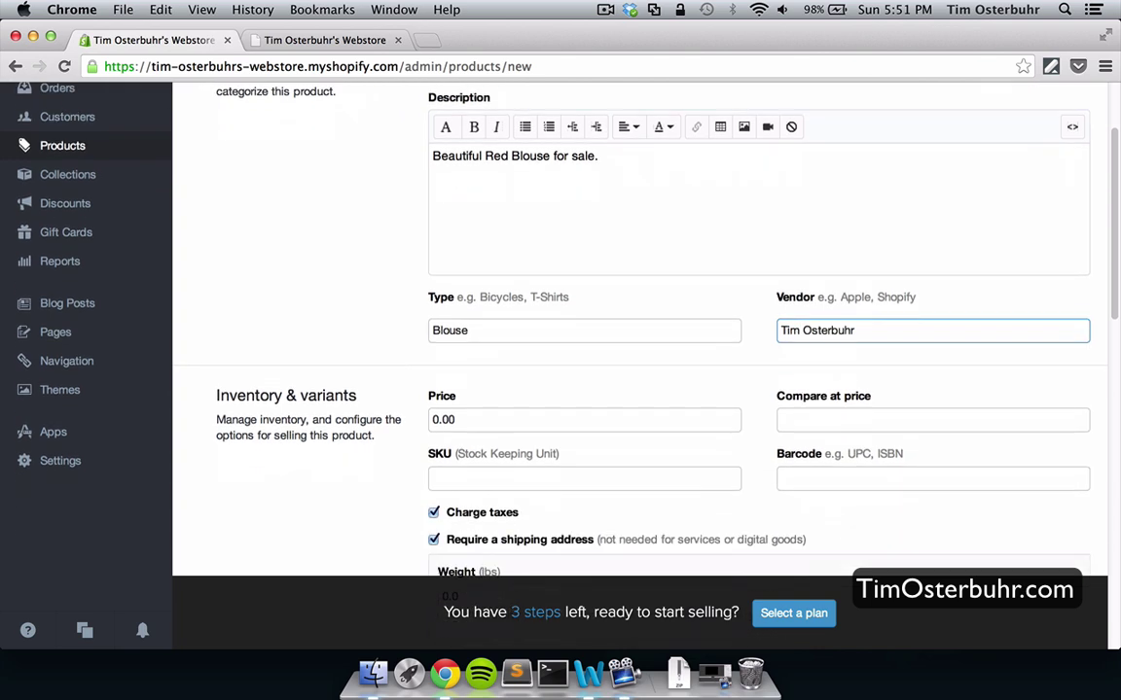
pyautogui.scroll(-1, 642, 331)
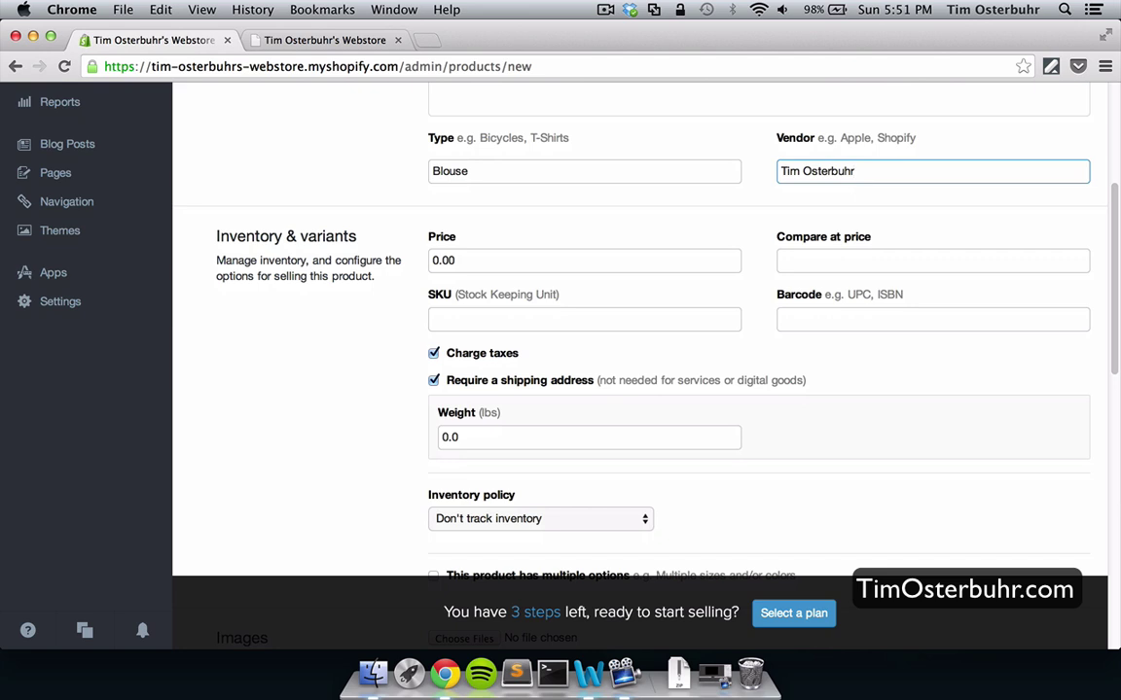
pyautogui.click(438, 261)
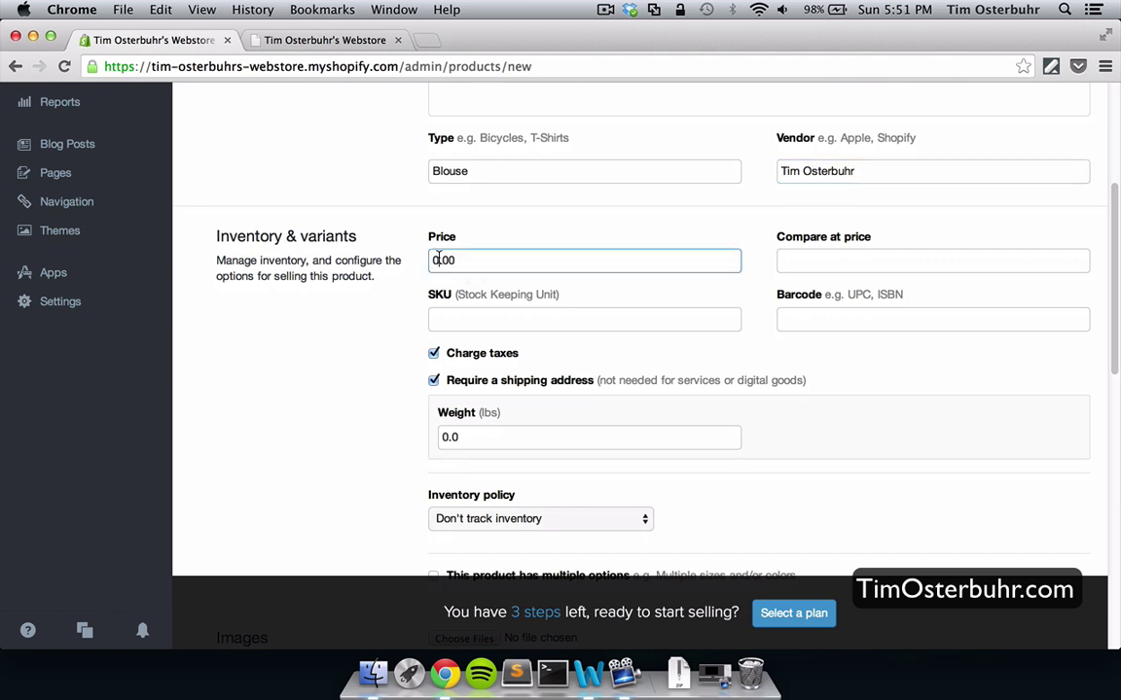
pyautogui.write('25.00')
pyautogui.click(885, 261)
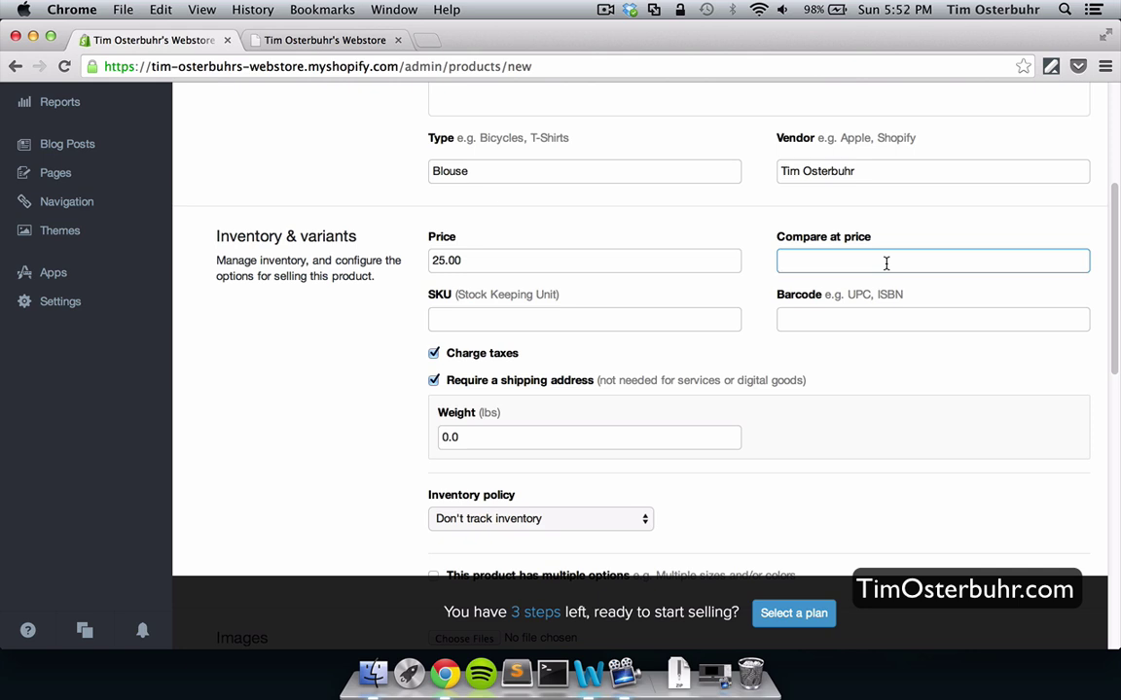
pyautogui.write('30')
pyautogui.click(629, 321)
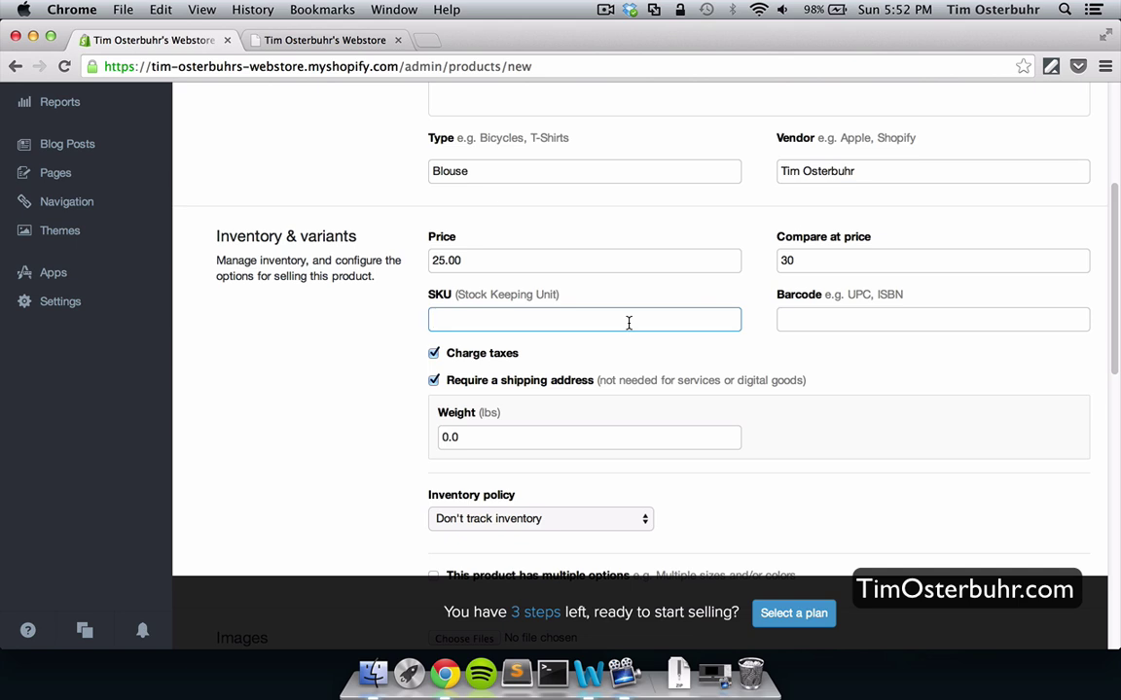
pyautogui.write('1000-L')
# - Set the inventory policy to have Shopify track this product's inventory, with a quantity of 3
pyautogui.scroll(-2, 642, 331)
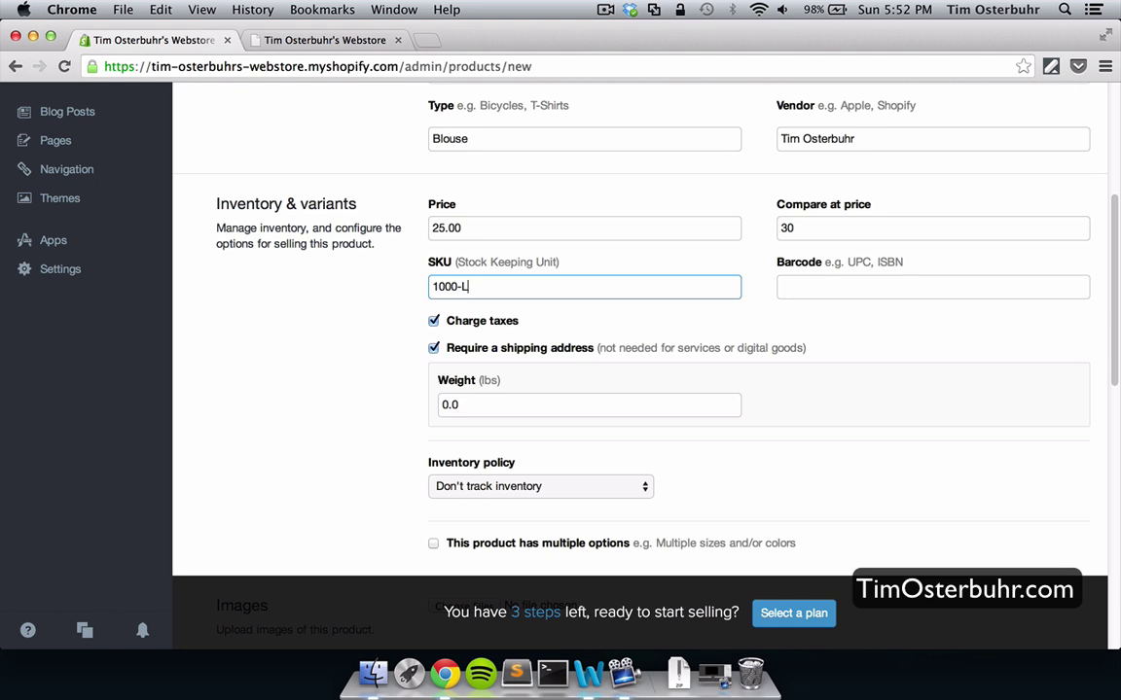
pyautogui.scroll(-1, 640, 365)
pyautogui.scroll(-3, 640, 364)
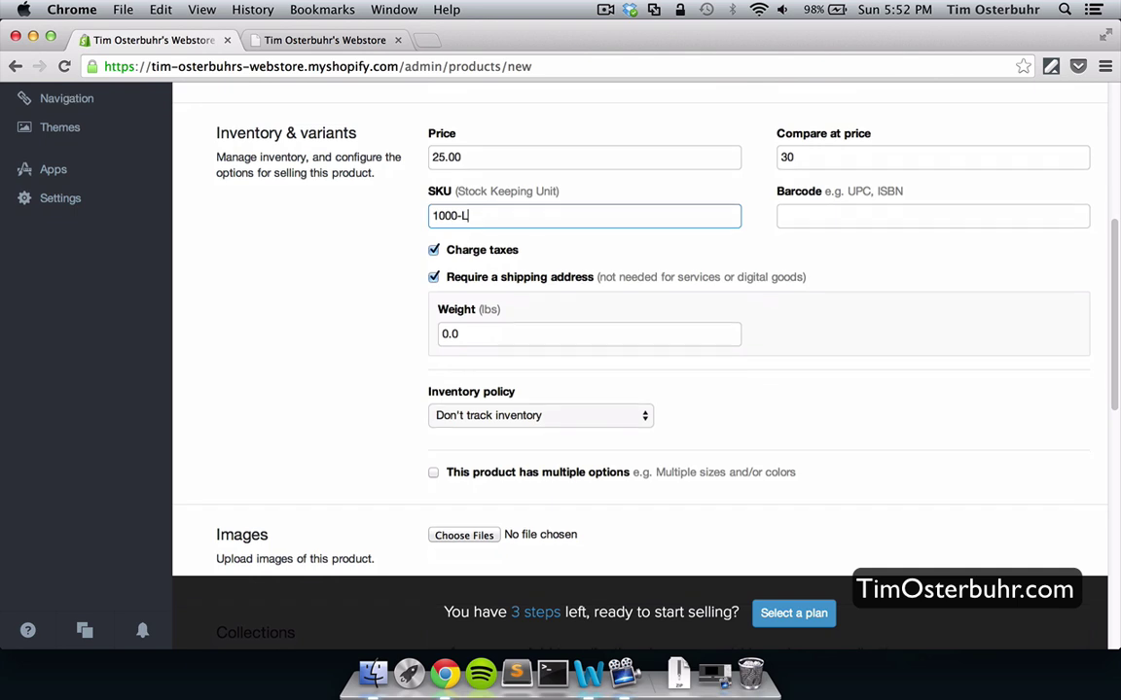
pyautogui.scroll(-1, 601, 184)
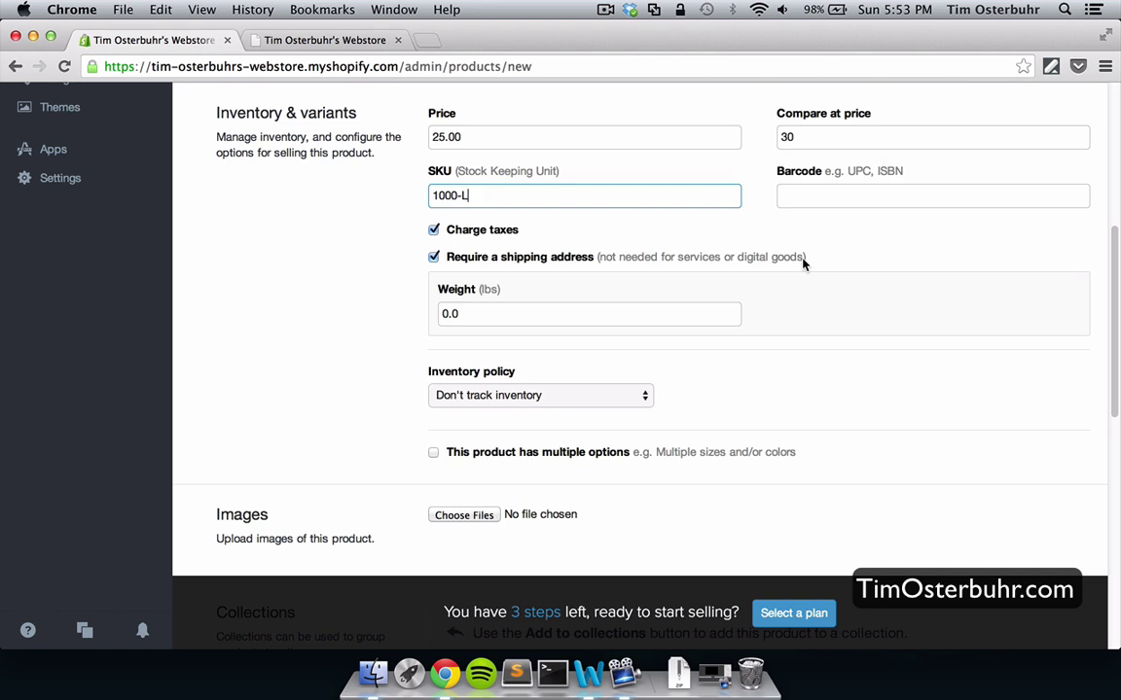
pyautogui.scroll(-2, 795, 264)
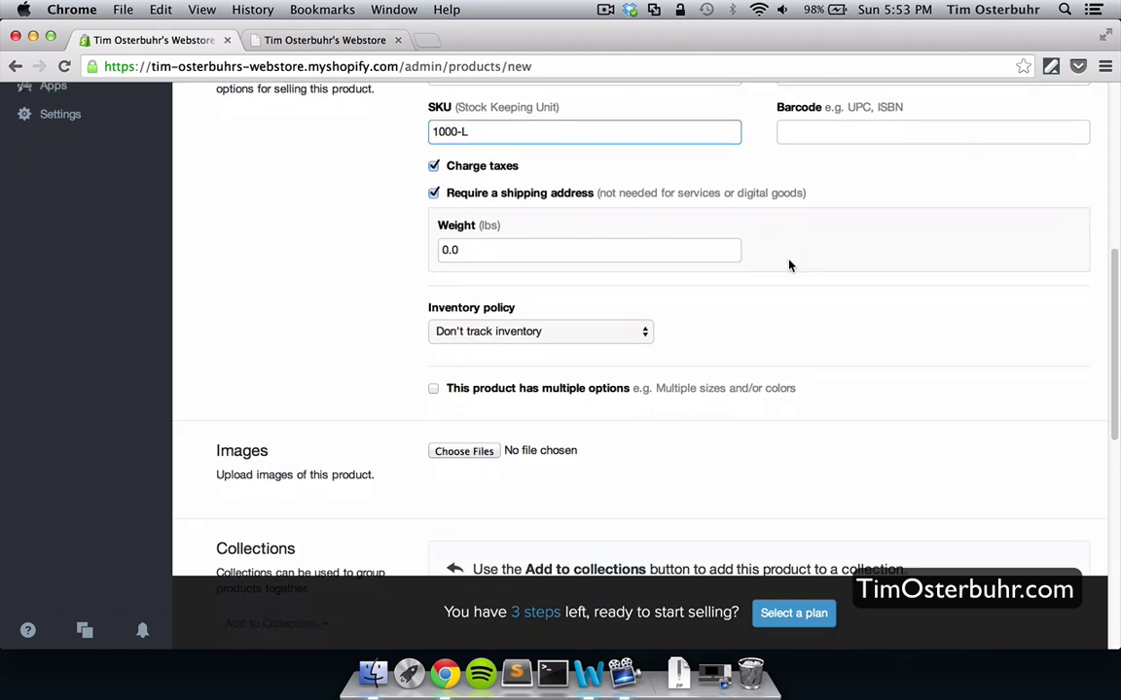
pyautogui.click(604, 330)
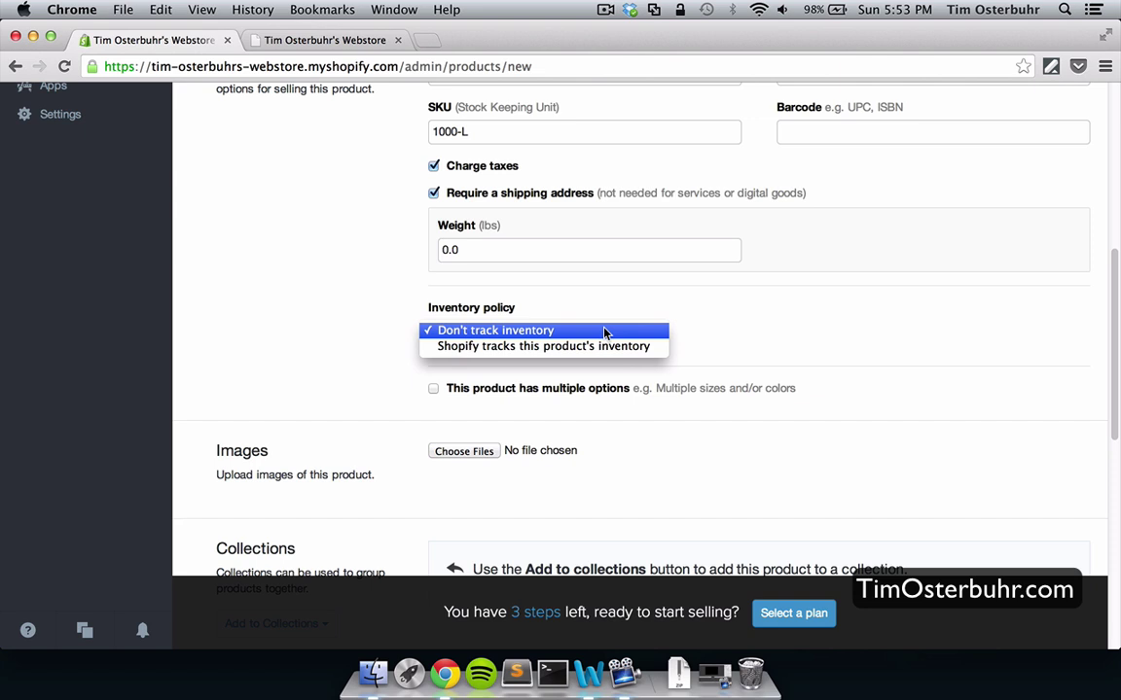
pyautogui.click(583, 346)
pyautogui.write('3')
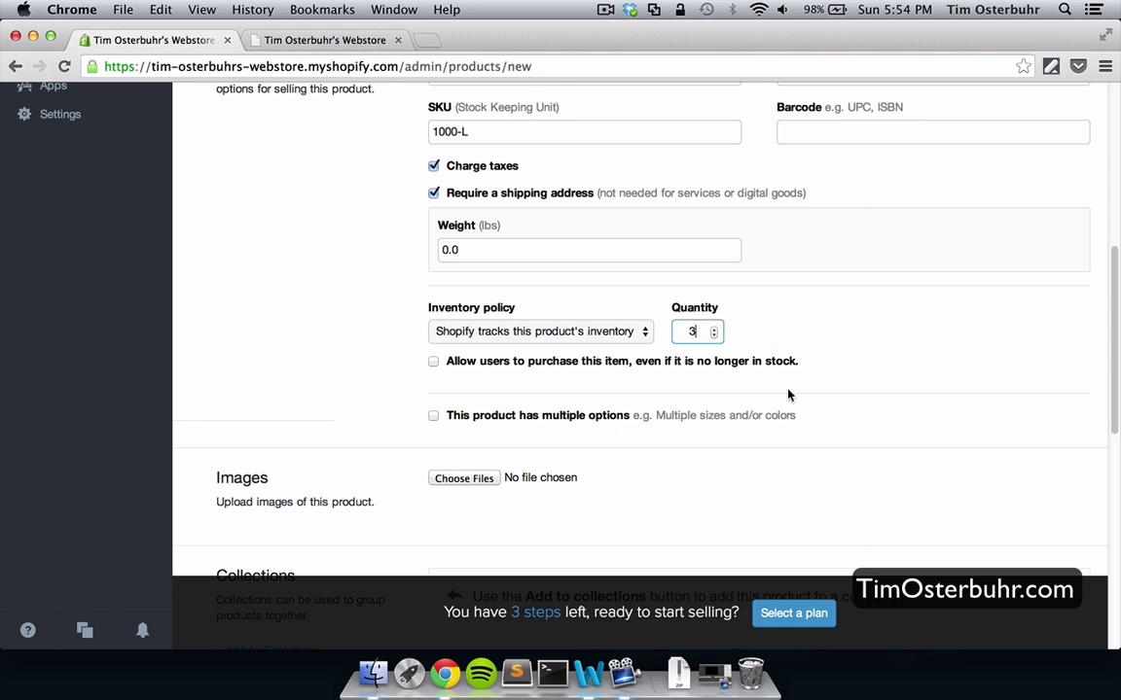
# - Mark the product as having multiple options and use Size as the option name
pyautogui.scroll(-3, 789, 394)
pyautogui.click(405, 349)
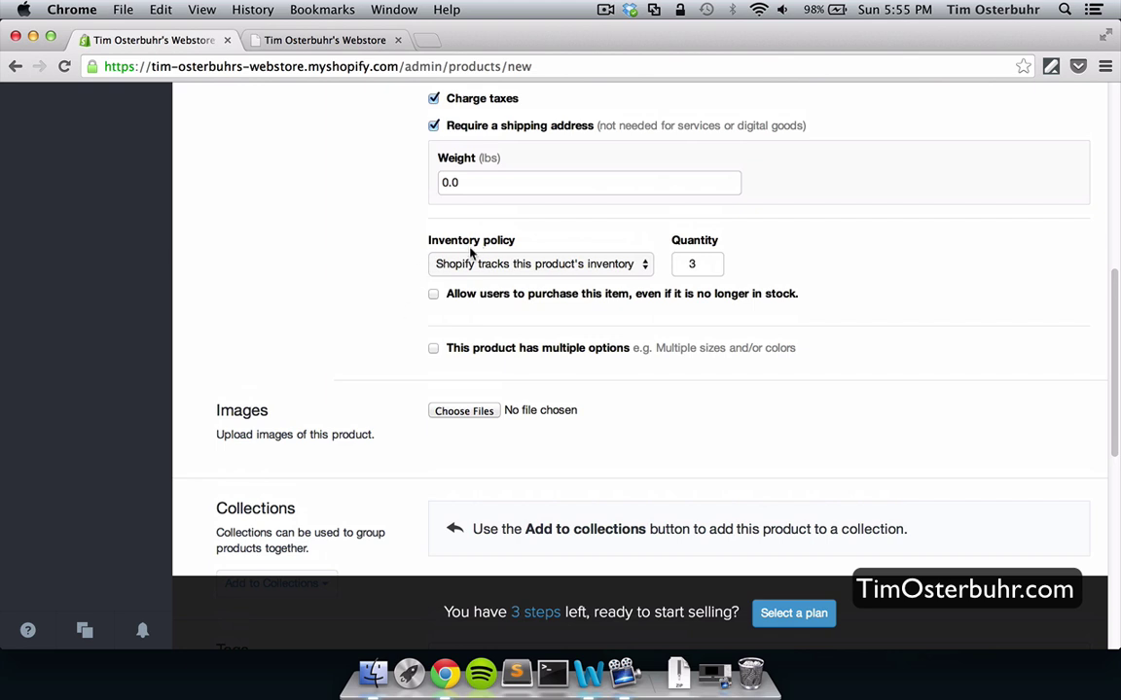
pyautogui.click(433, 350)
pyautogui.scroll(-3, 381, 458)
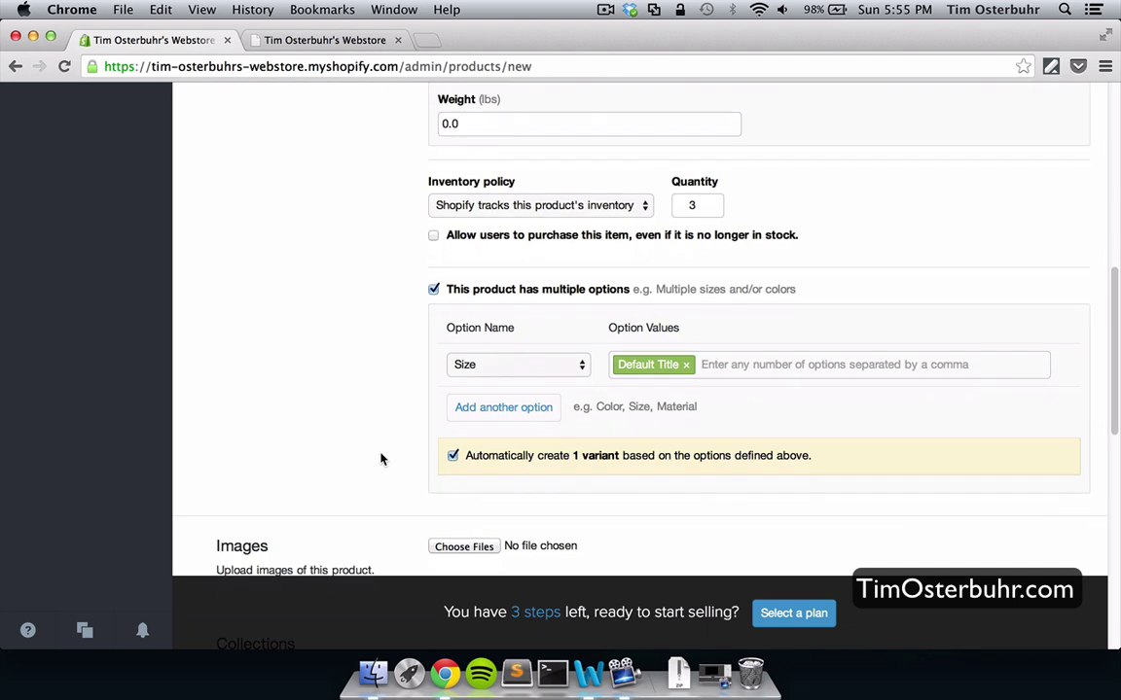
pyautogui.click(511, 338)
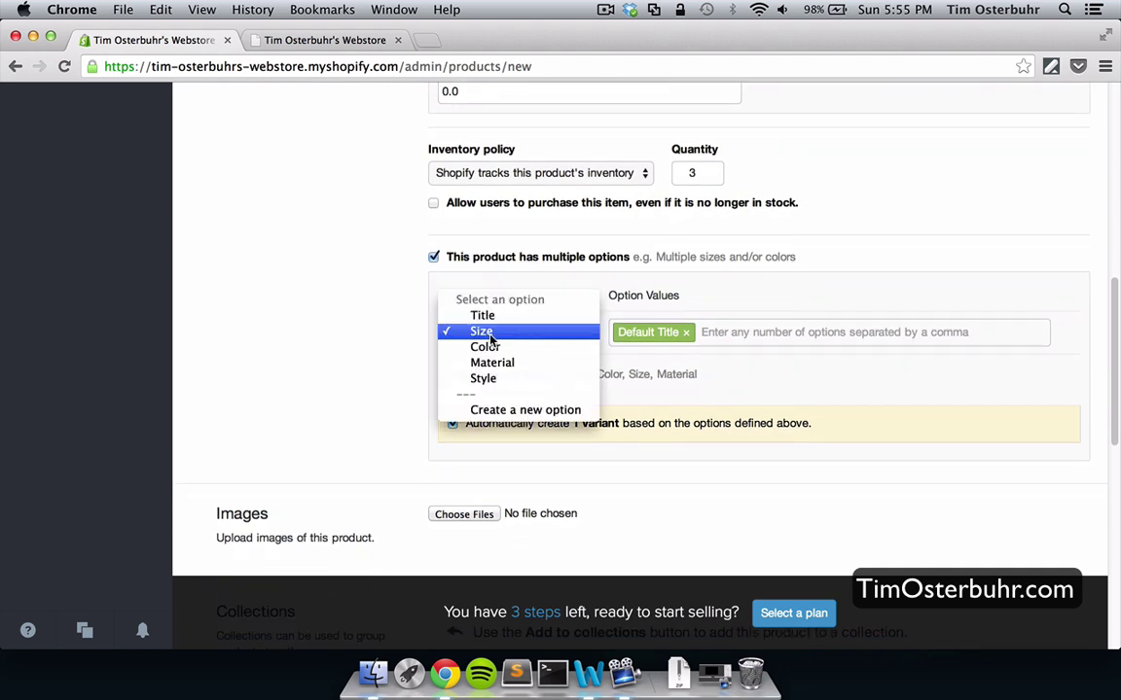
pyautogui.click(491, 332)
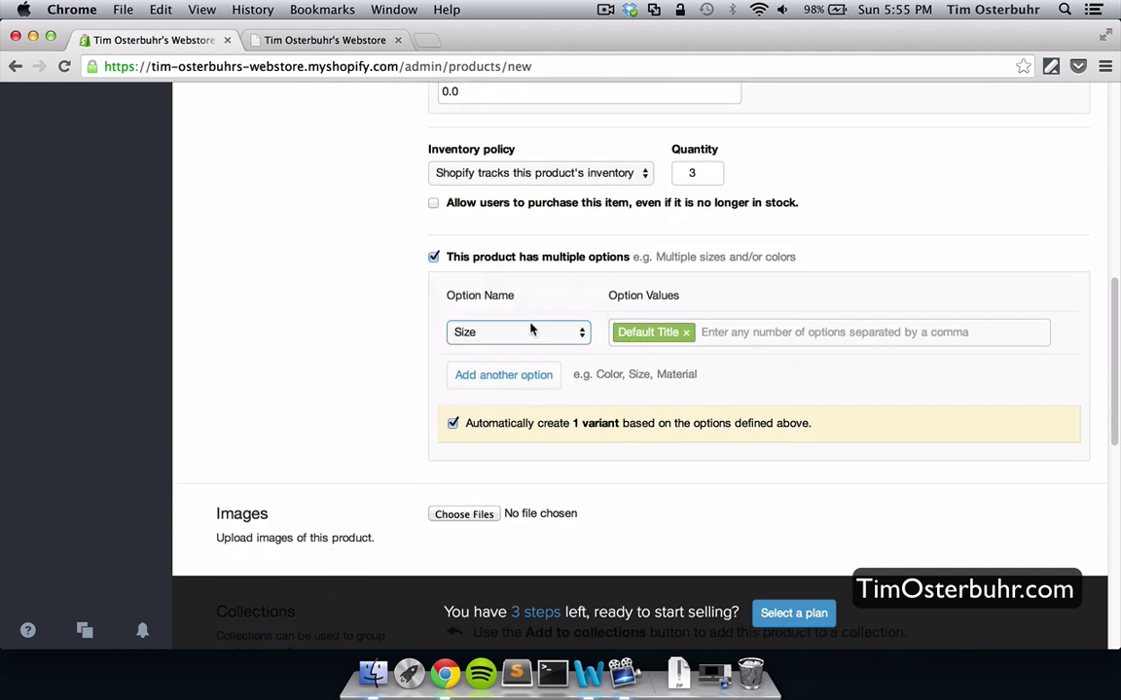
# - Add "large" and "small" as values of the Size option
pyautogui.click(761, 333)
pyautogui.write('large')
pyautogui.press('Return')
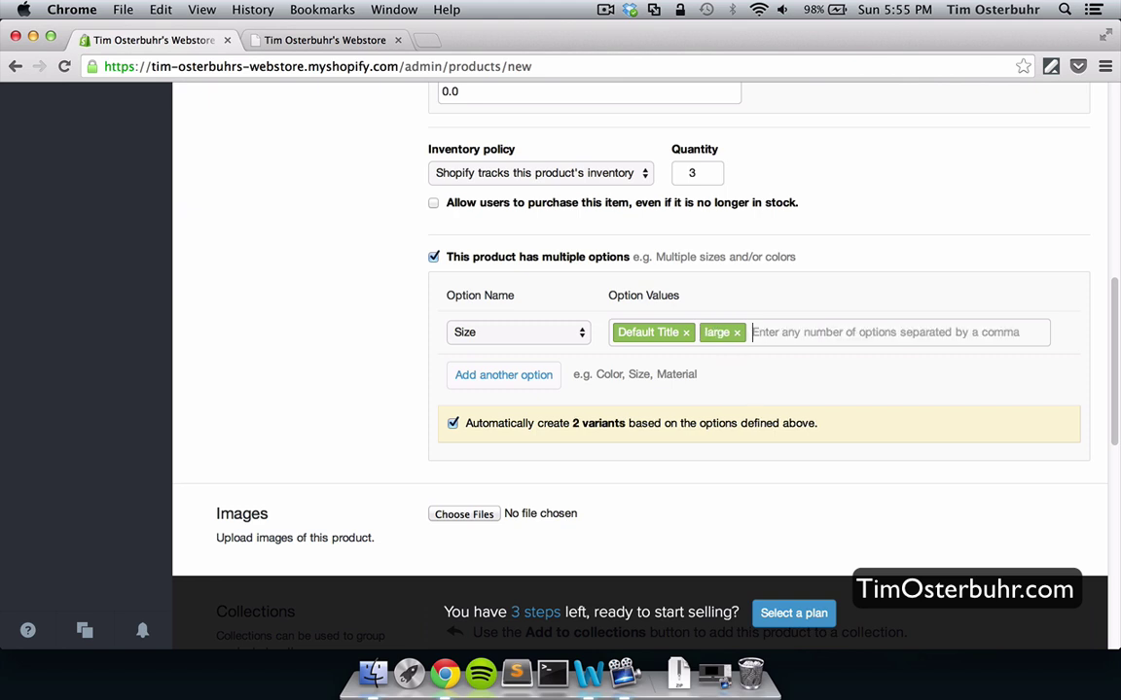
pyautogui.write('small')
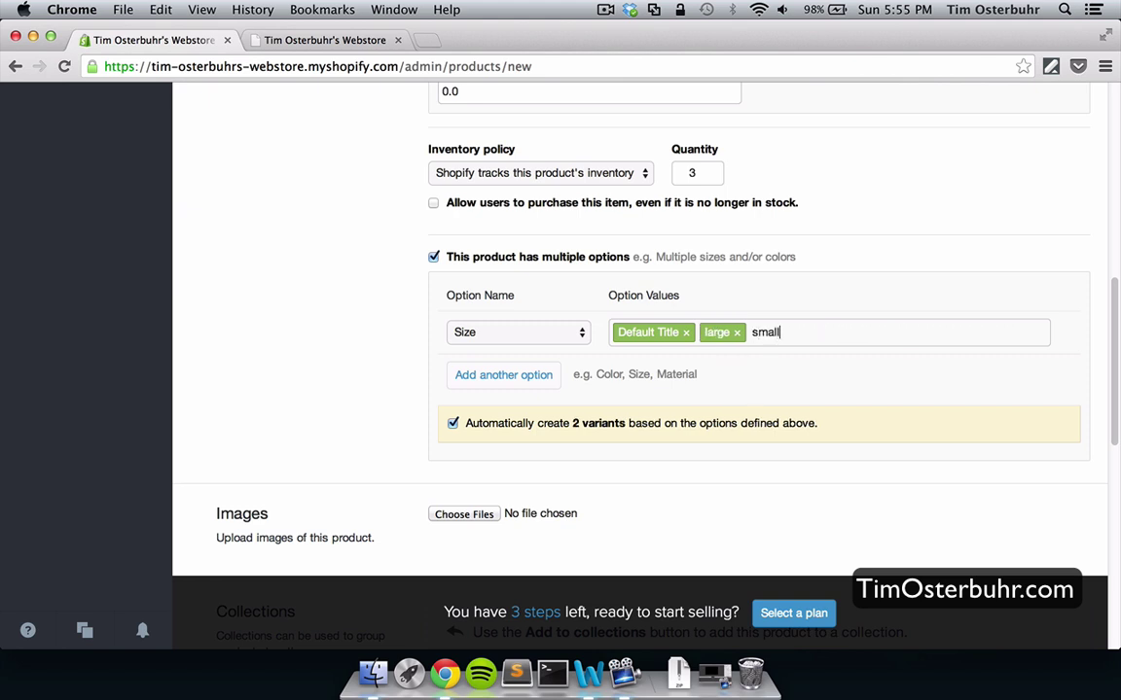
pyautogui.press('Return')
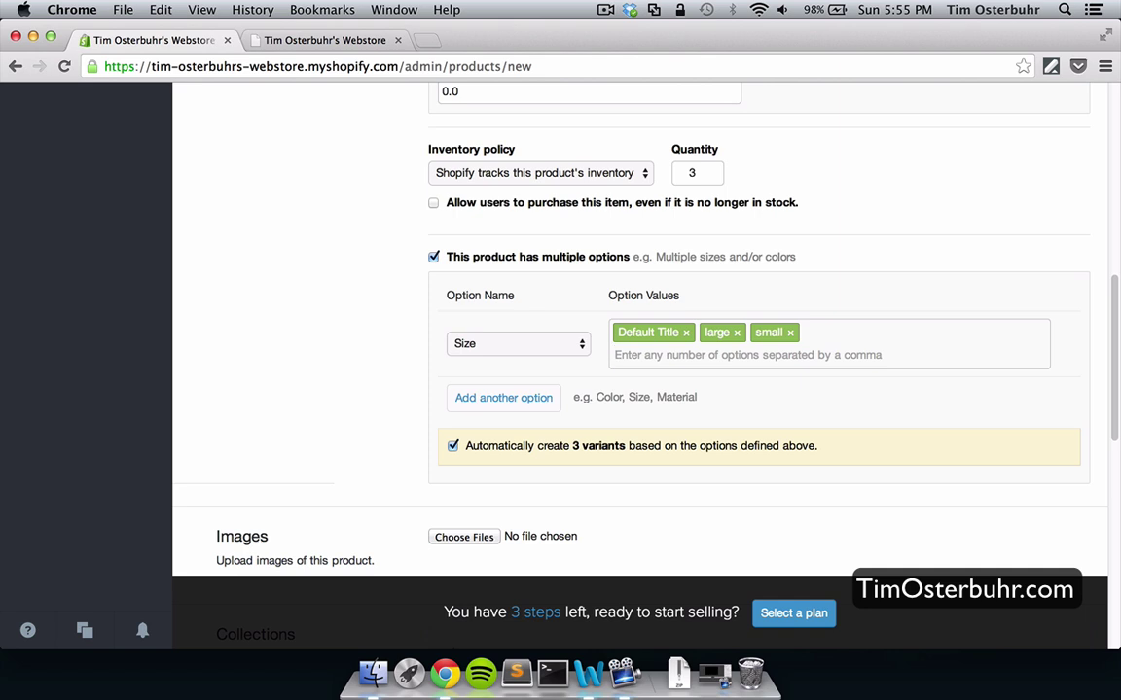
pyautogui.scroll(-2, 558, 334)
pyautogui.click(516, 340)
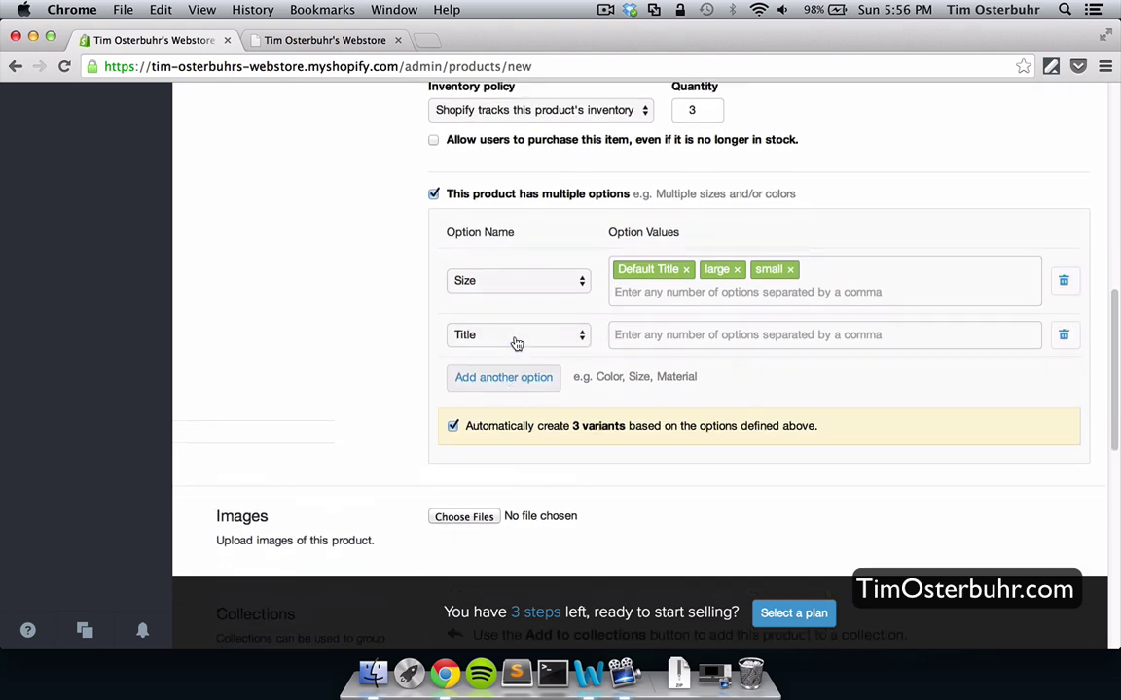
pyautogui.click(516, 341)
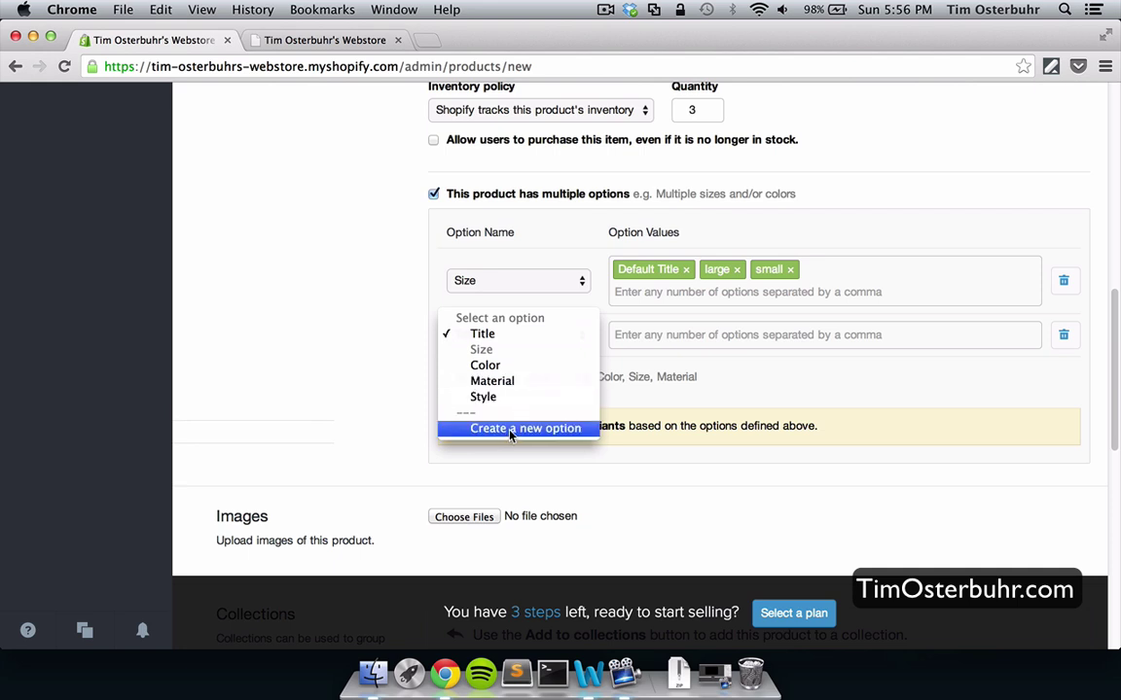
pyautogui.click(355, 382)
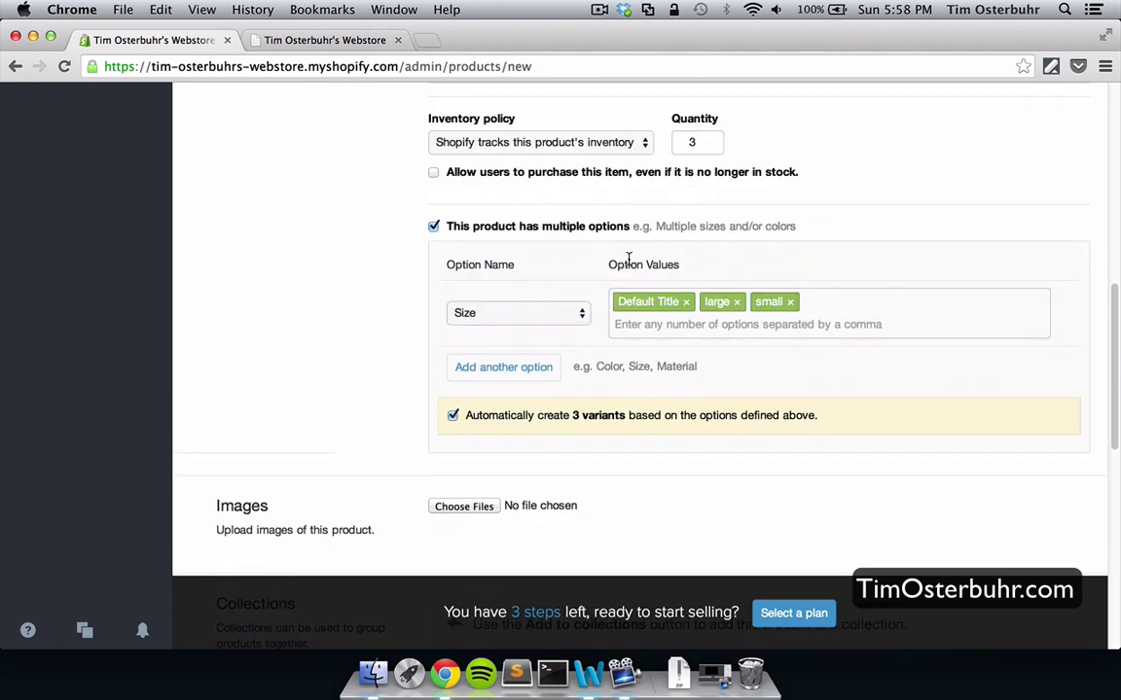
pyautogui.scroll(-3, 628, 260)
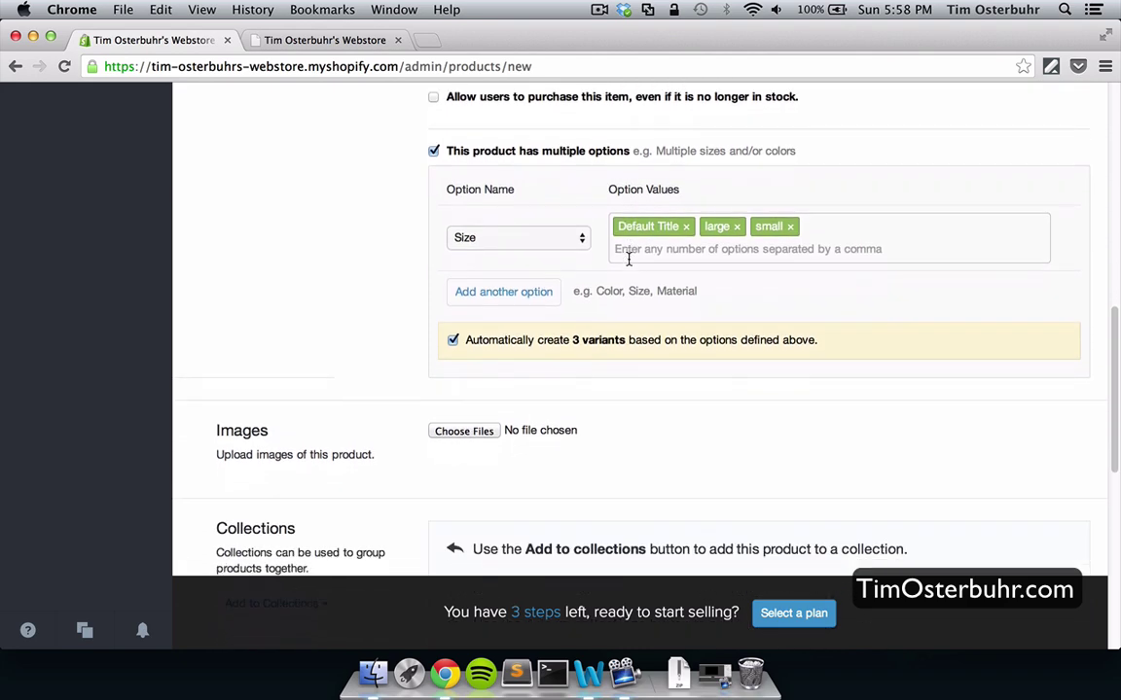
# - Choose img1.png from the Shopify Files folder on the Desktop as the product's image
pyautogui.scroll(-5, 628, 260)
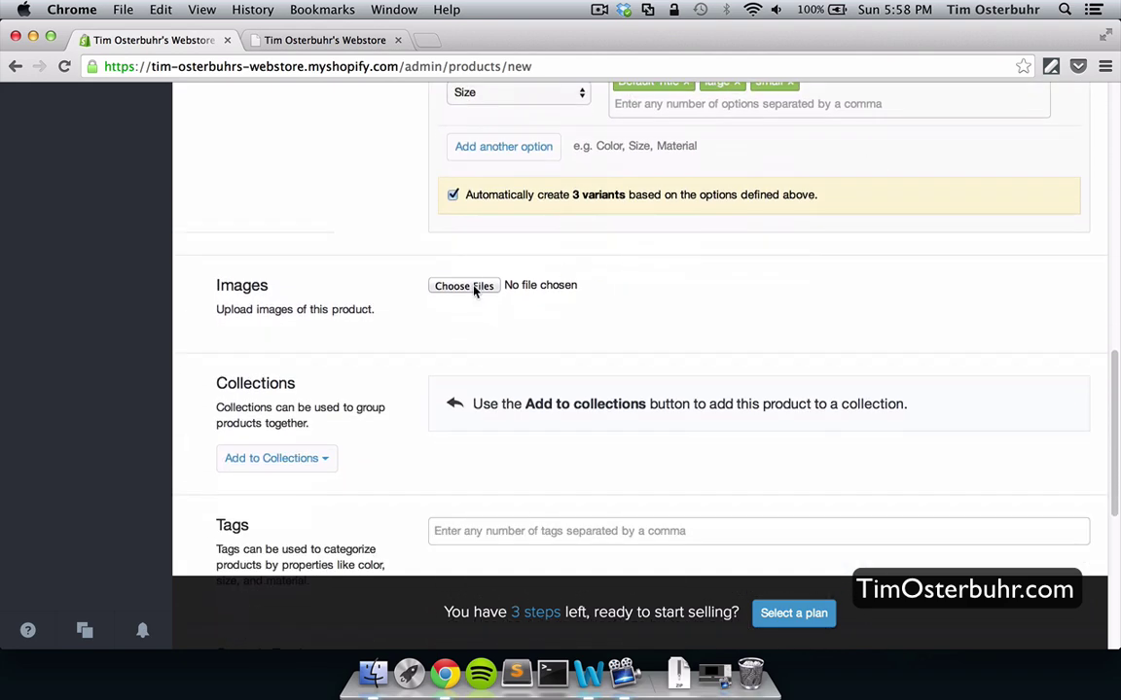
pyautogui.click(475, 290)
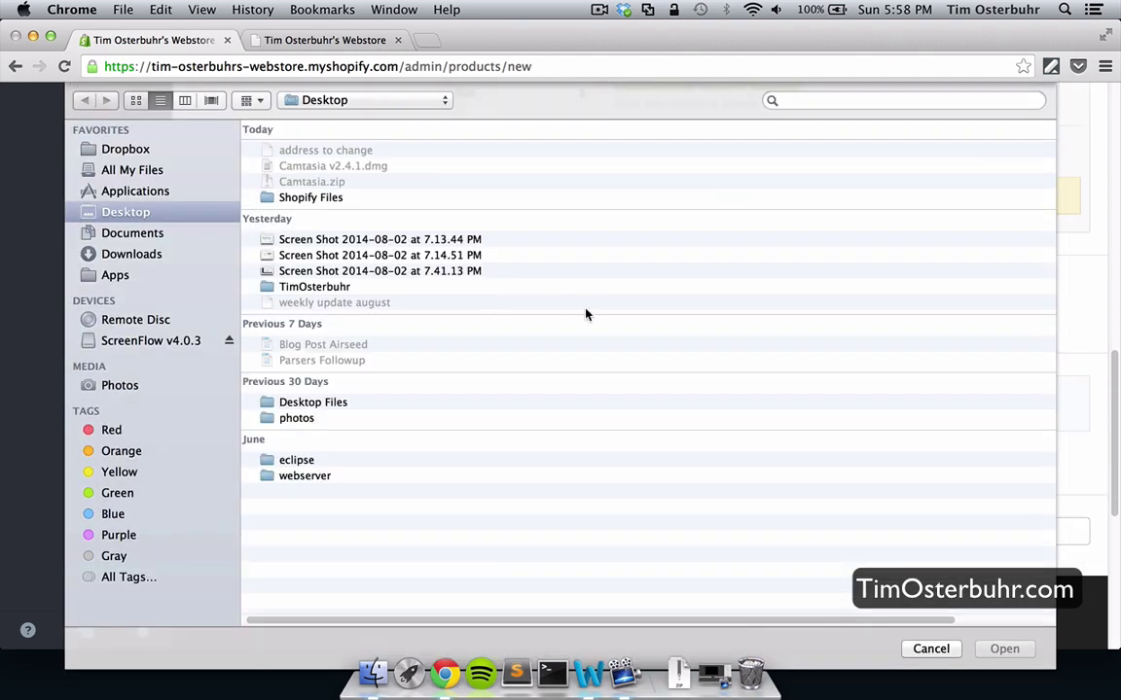
pyautogui.doubleClick(311, 197)
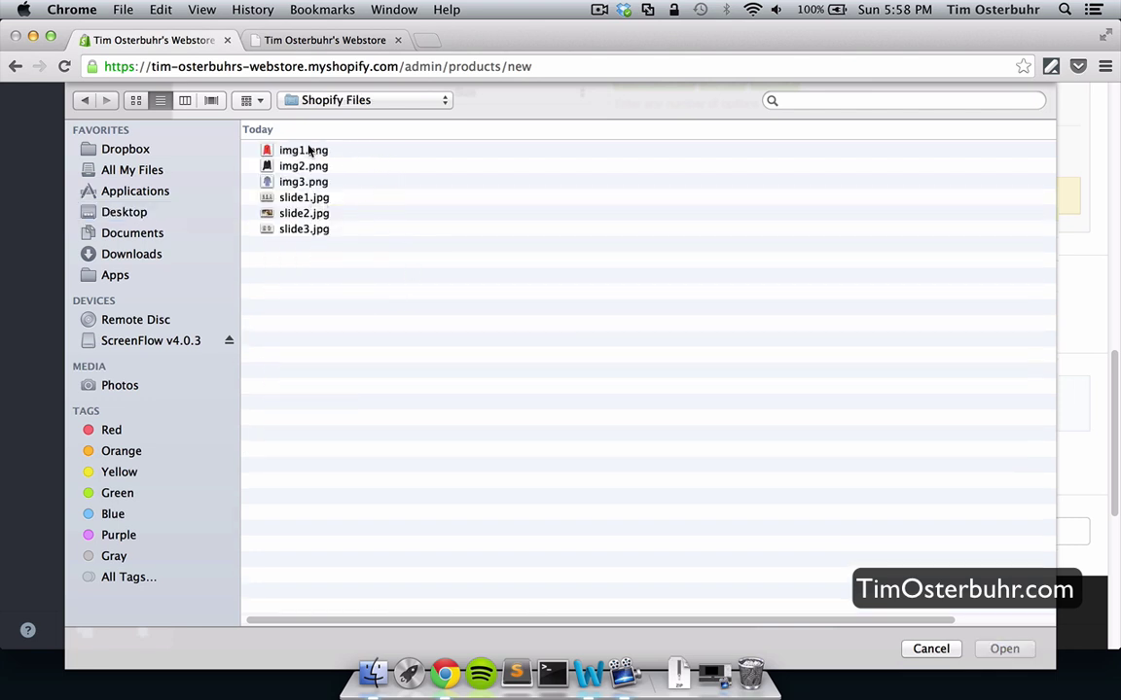
pyautogui.doubleClick(309, 150)
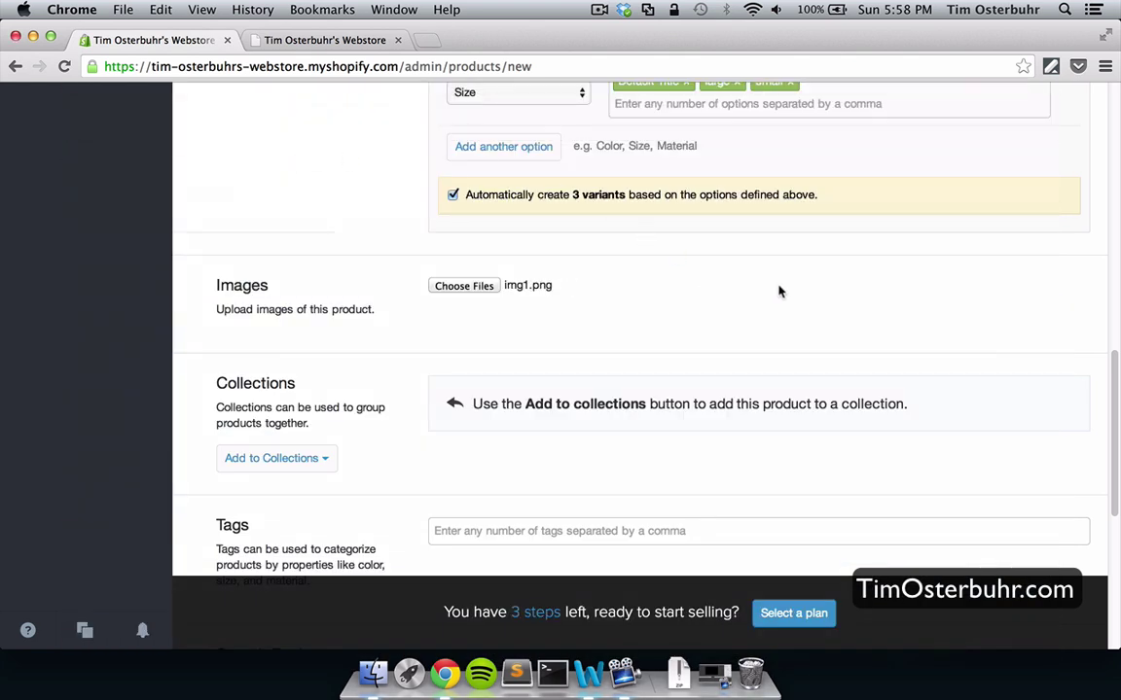
# - Add the product to the Frontpage collection
pyautogui.scroll(-3, 900, 301)
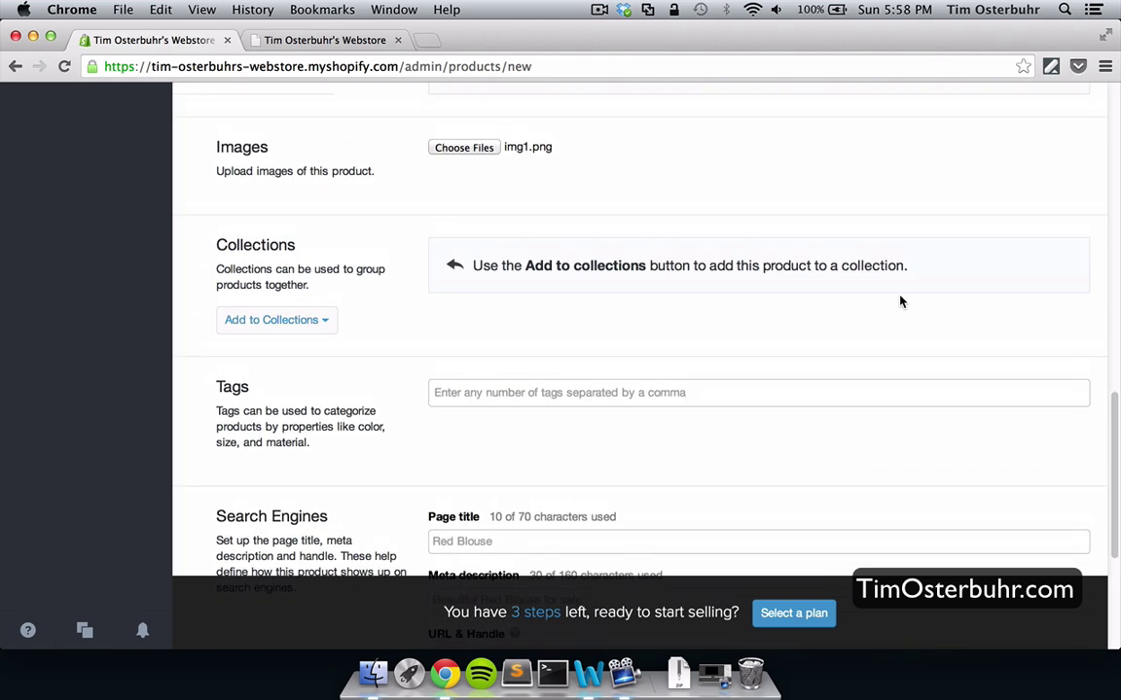
pyautogui.scroll(-1, 901, 302)
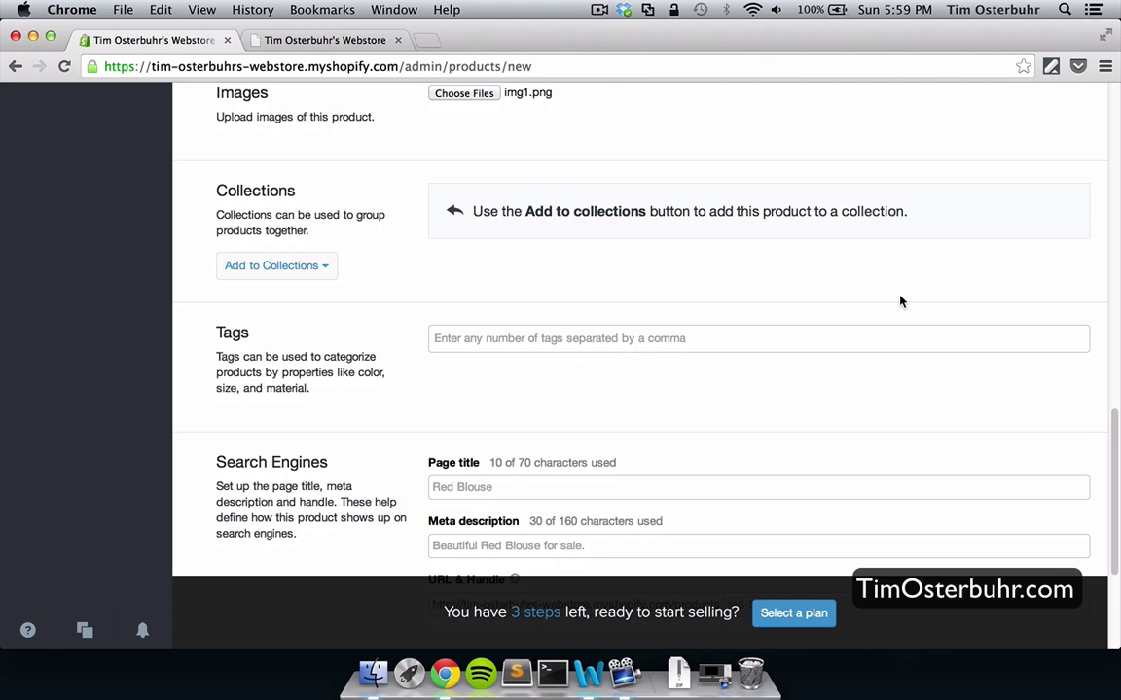
pyautogui.click(331, 274)
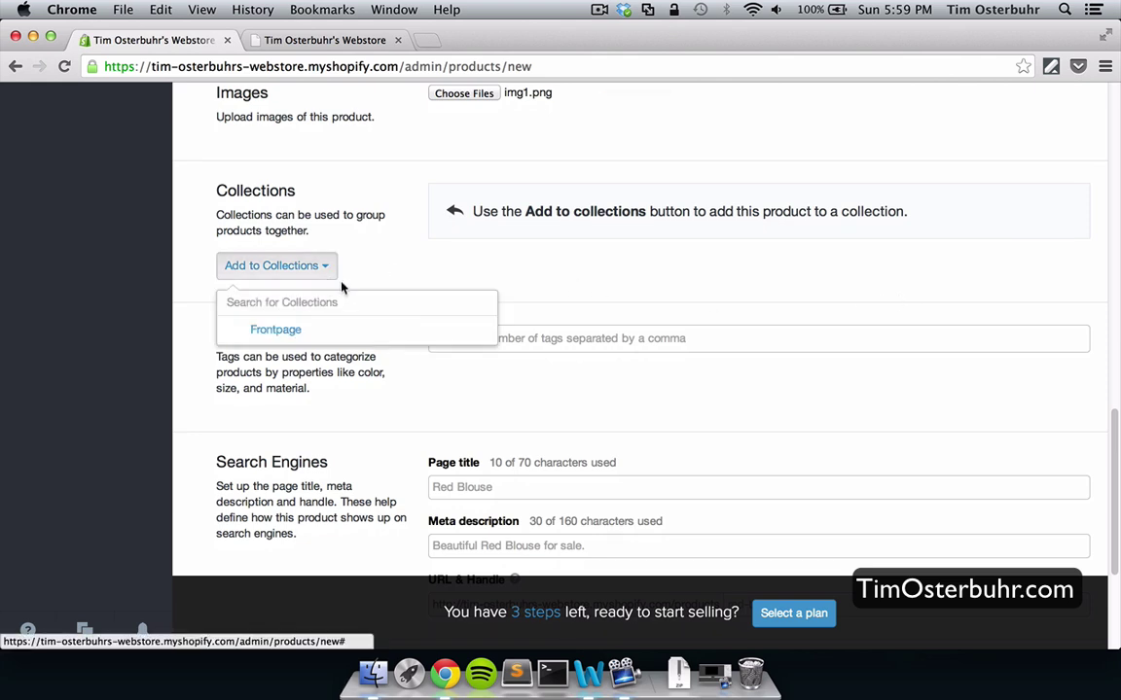
pyautogui.click(291, 332)
pyautogui.click(292, 332)
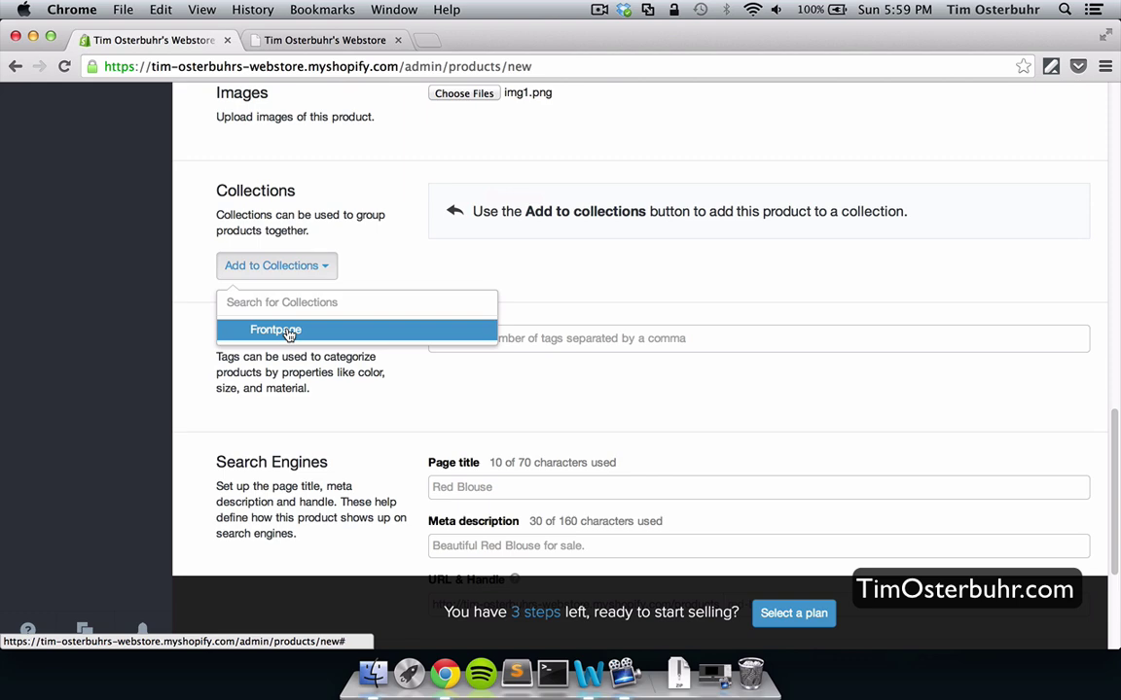
pyautogui.click(289, 331)
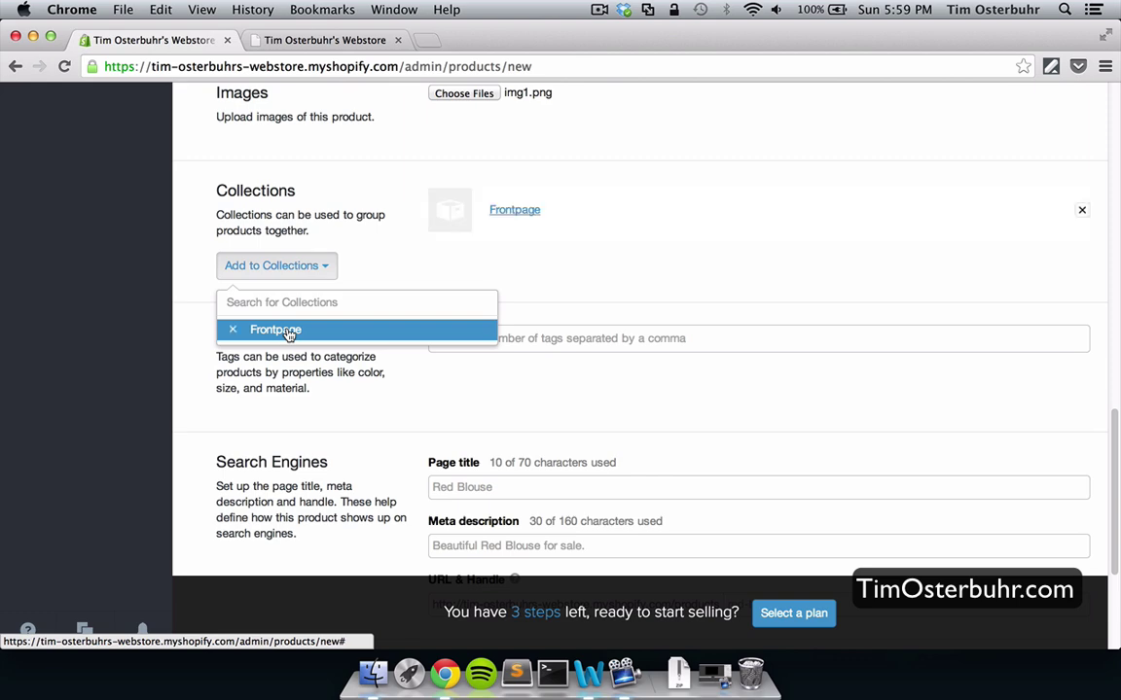
pyautogui.click(384, 385)
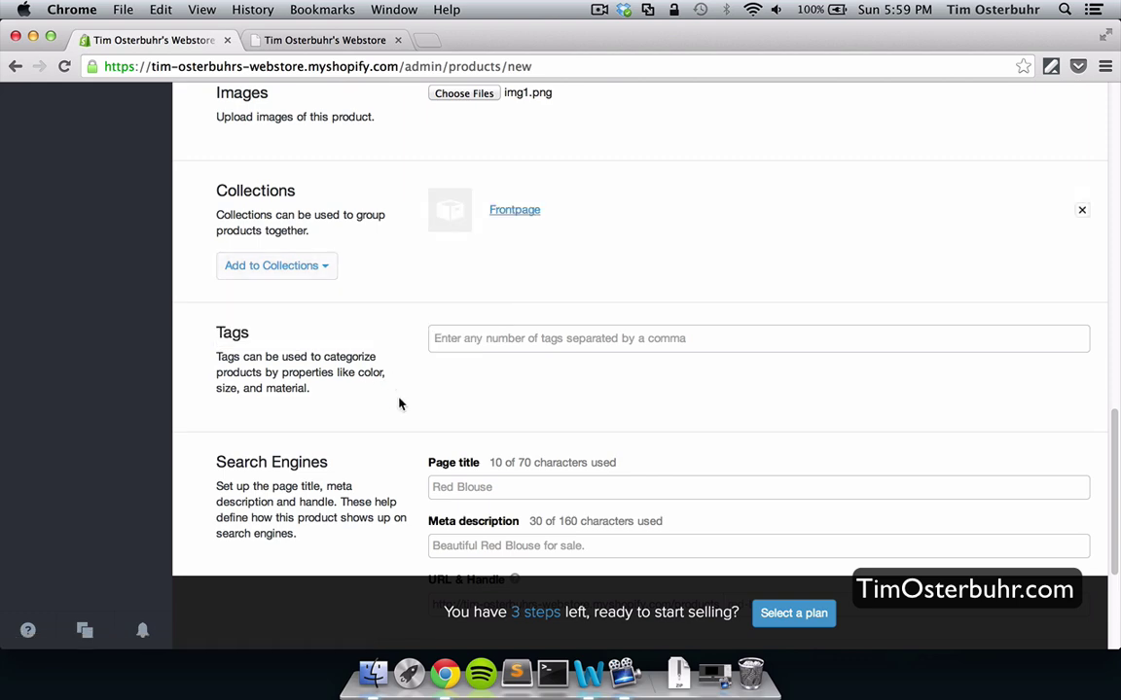
# - Add the tags "blouse" and "red" to the product
pyautogui.scroll(-3, 397, 380)
pyautogui.scroll(-3, 398, 399)
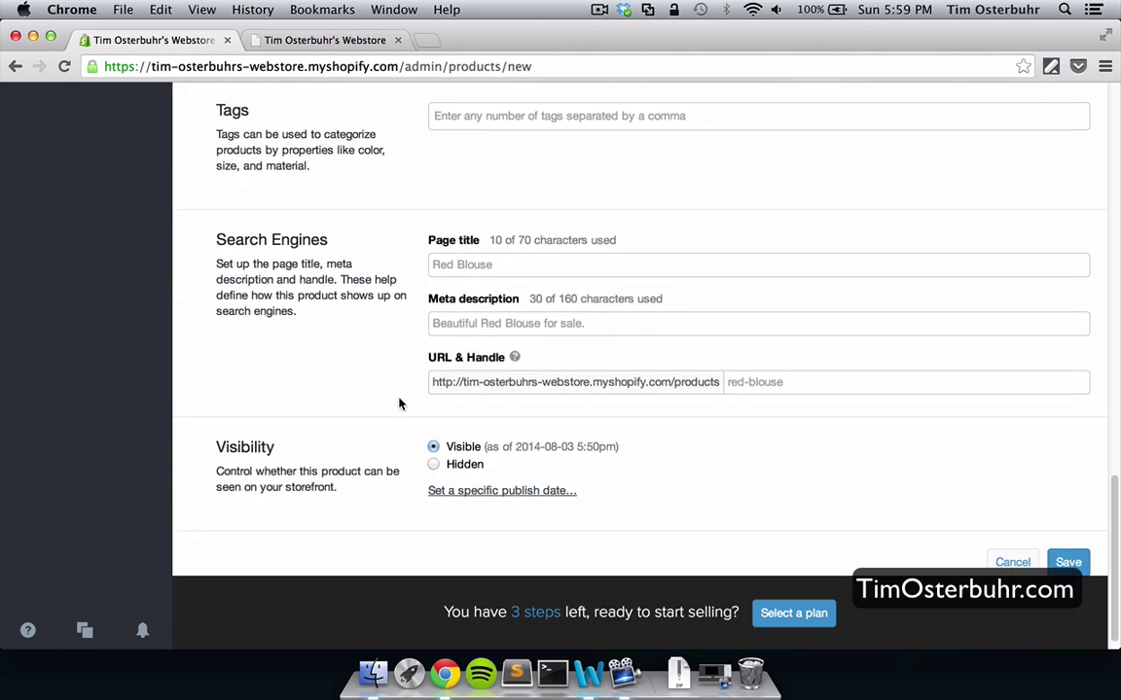
pyautogui.click(532, 115)
pyautogui.write('blouse')
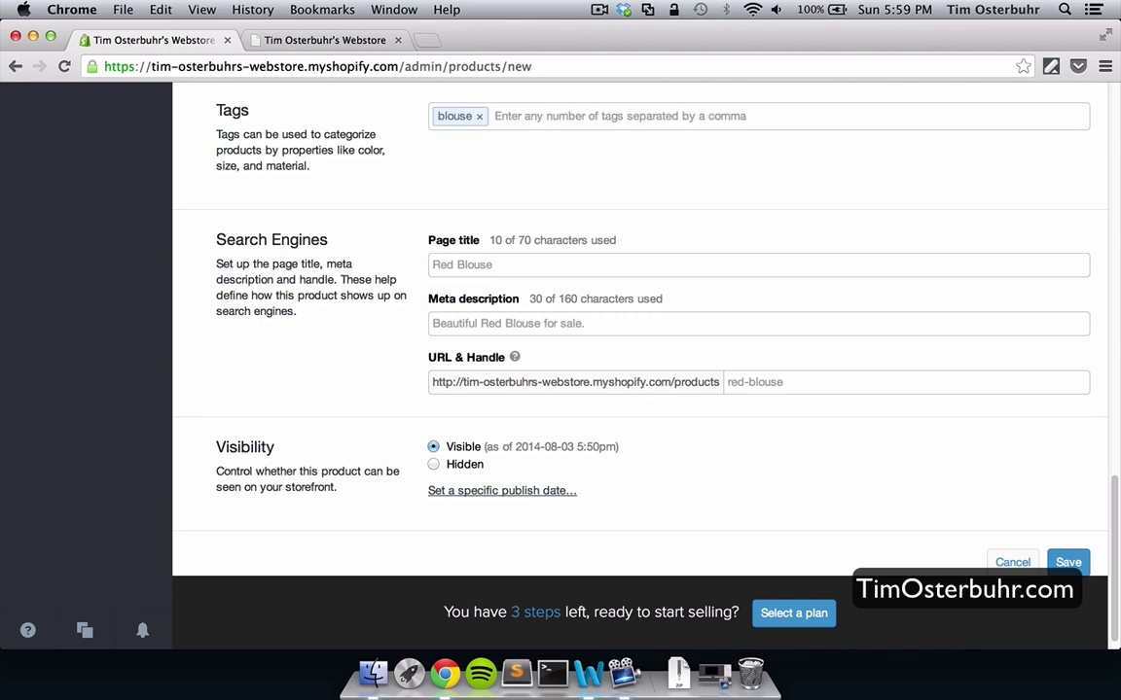
pyautogui.write(',red')
pyautogui.write(',')
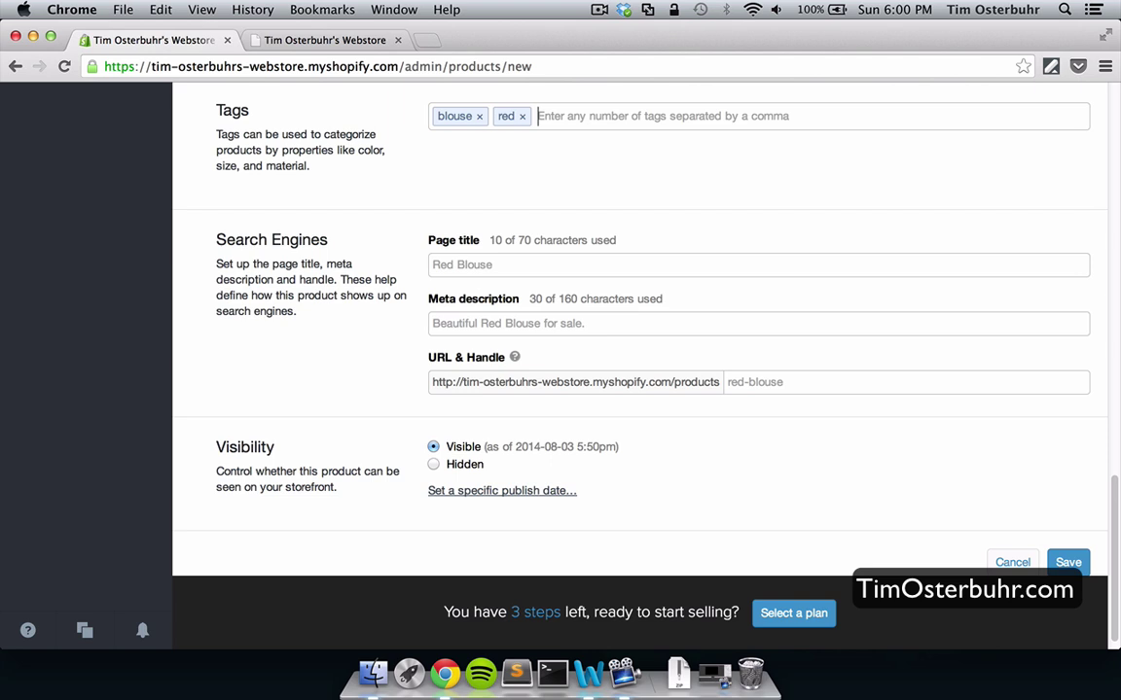
# - Check the search engine page title and meta description, keeping the suggested text, and save the Red Blouse product
pyautogui.scroll(-1, 368, 233)
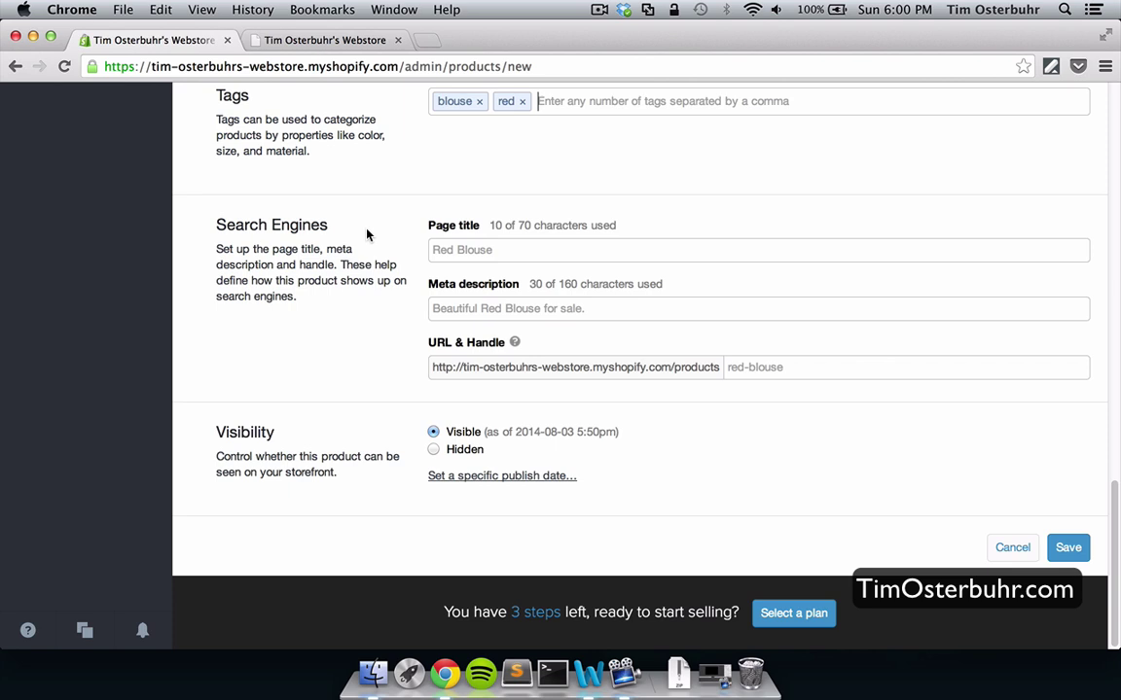
pyautogui.click(522, 251)
pyautogui.click(627, 310)
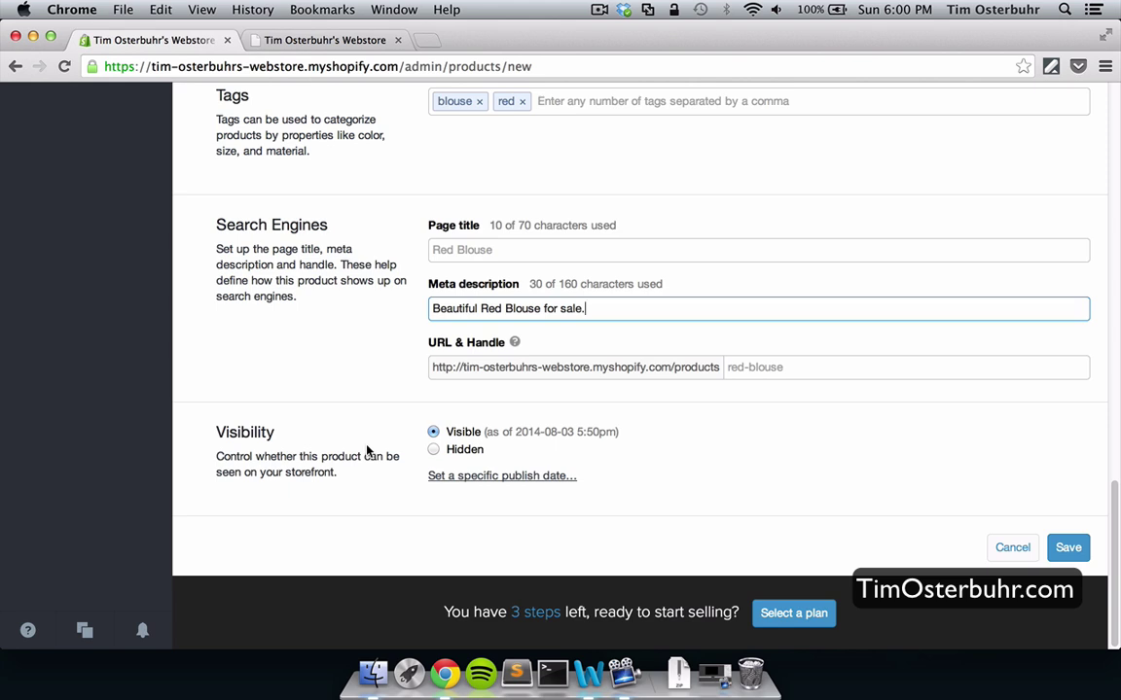
pyautogui.click(1068, 549)
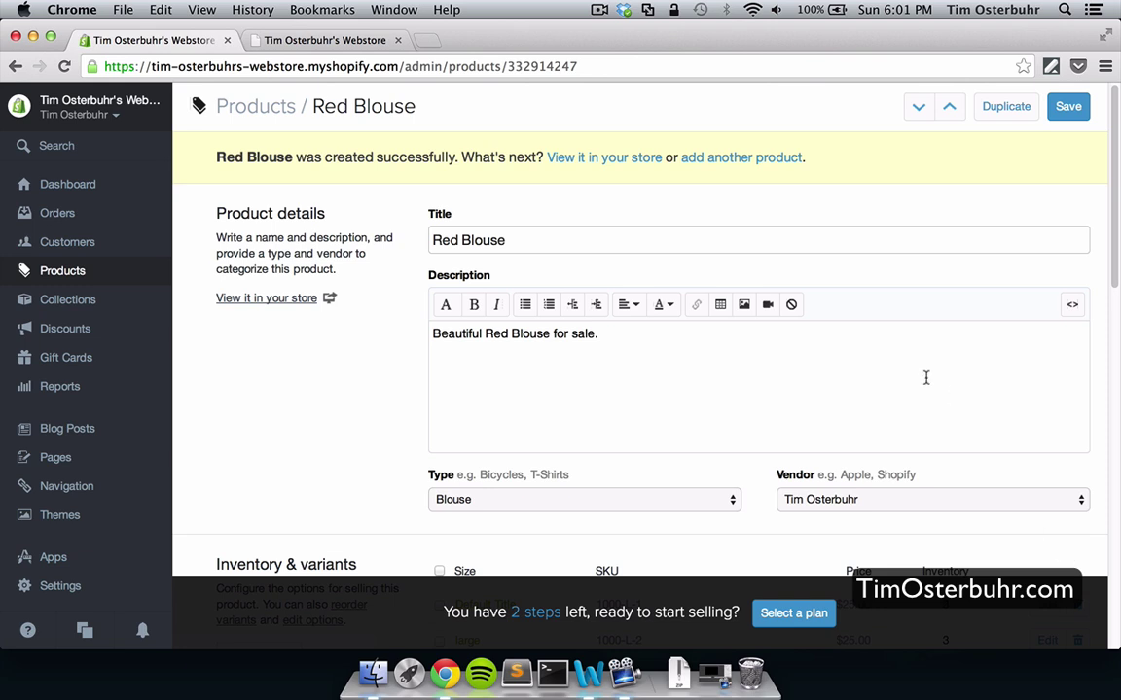
# - Start another product titled "Black Blouse" with the description "Beautiful Black Blouse"
pyautogui.click(759, 157)
pyautogui.click(590, 189)
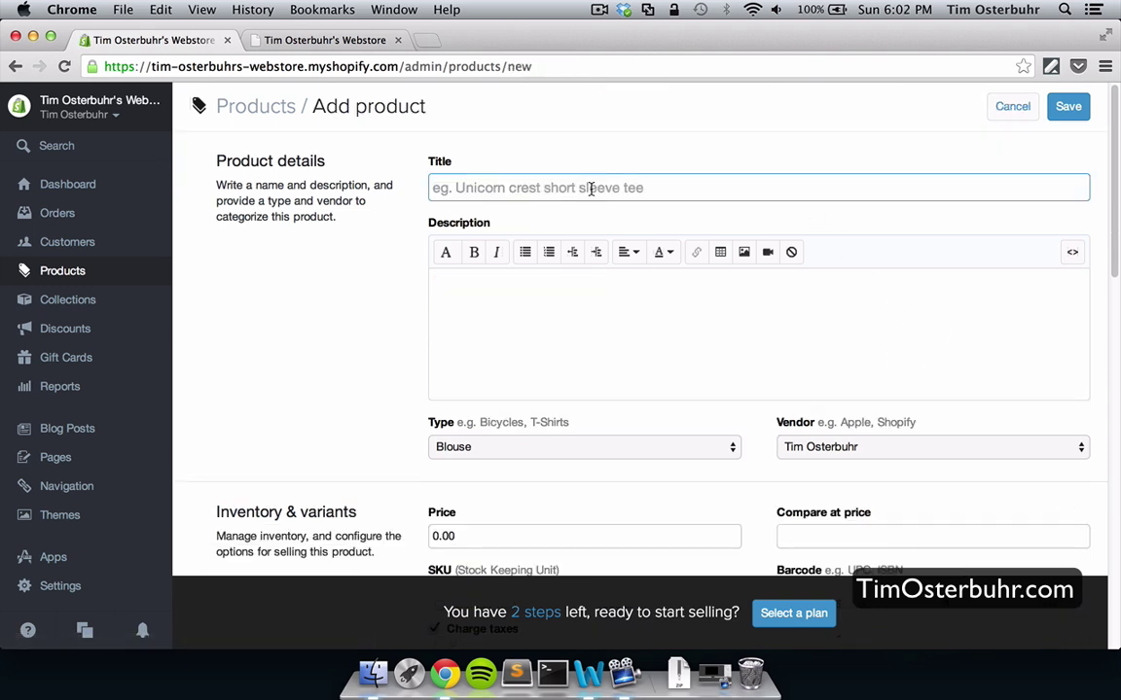
pyautogui.write('Black')
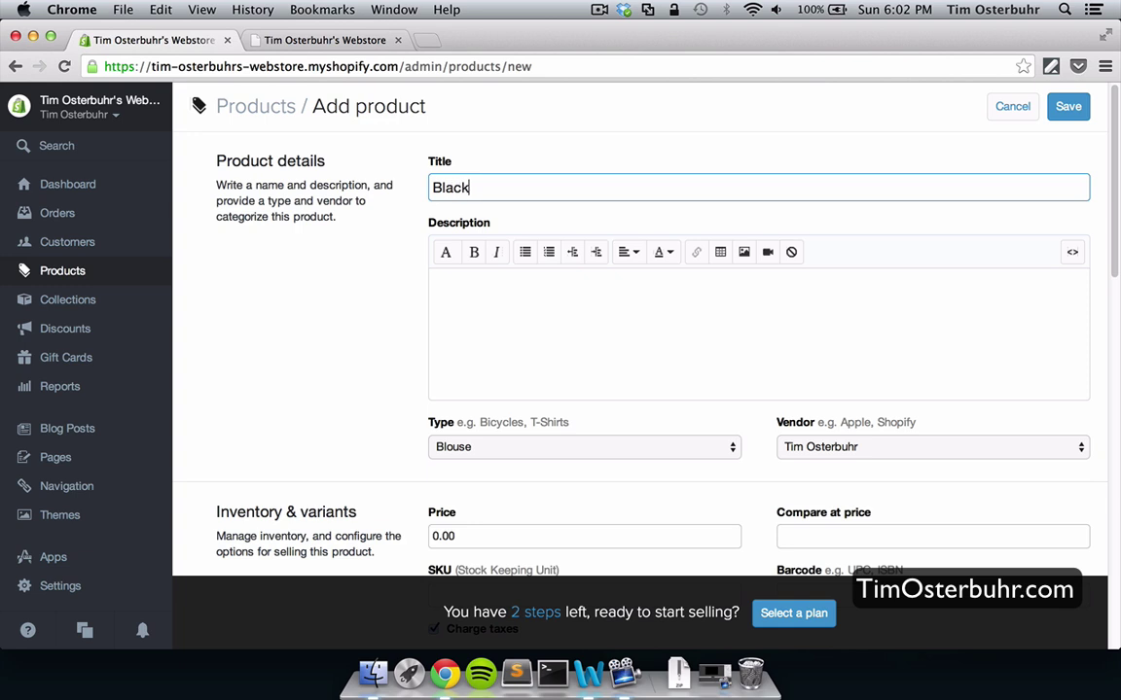
pyautogui.write(' Blouse')
pyautogui.click(517, 288)
pyautogui.write('Beautif')
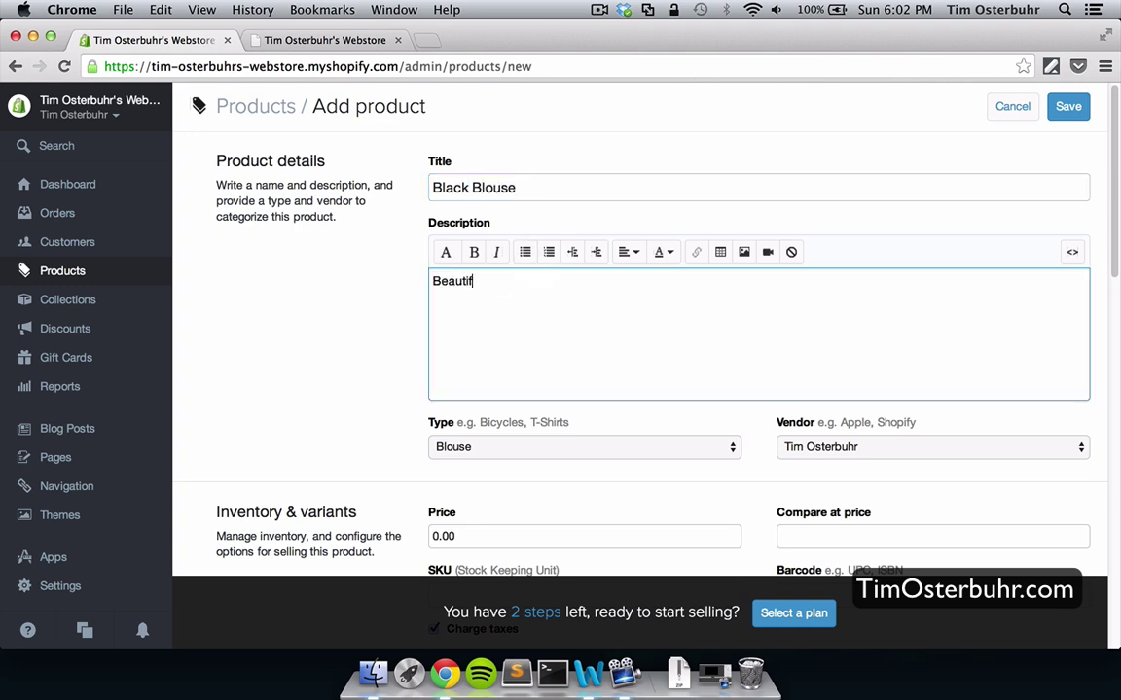
pyautogui.write('ul Black Blouse')
# - Set the Black Blouse's price to 20.00, its compare-at price to 24 and its SKU to 1003-L
pyautogui.scroll(-5, 632, 273)
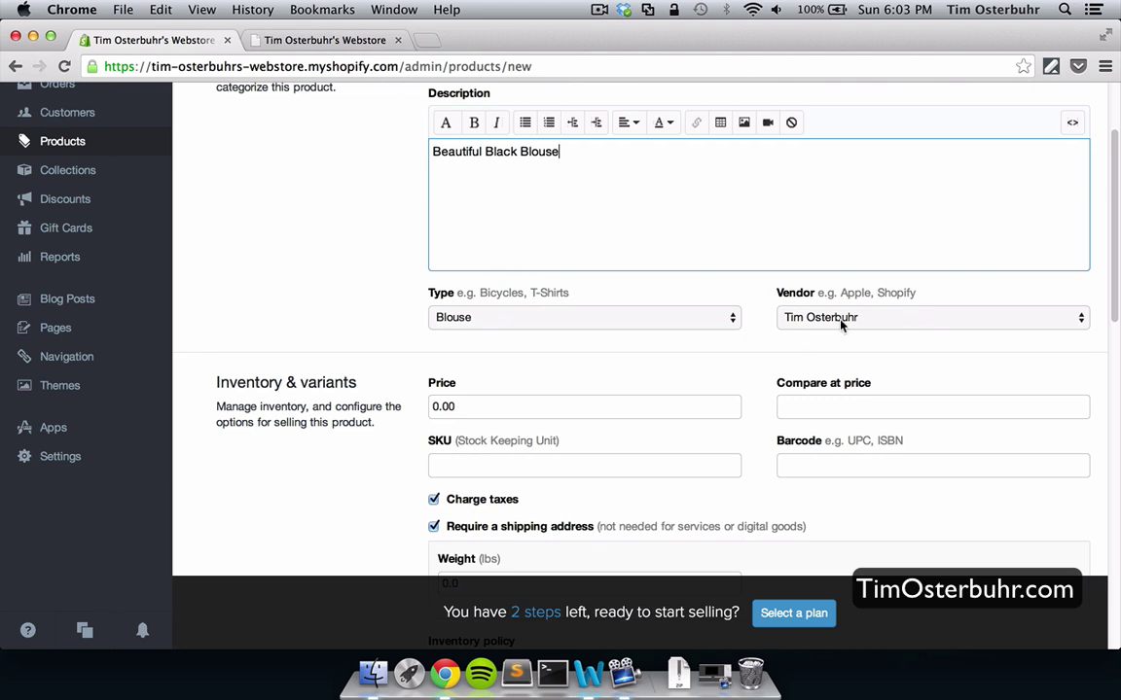
pyautogui.scroll(-2, 607, 362)
pyautogui.click(430, 362)
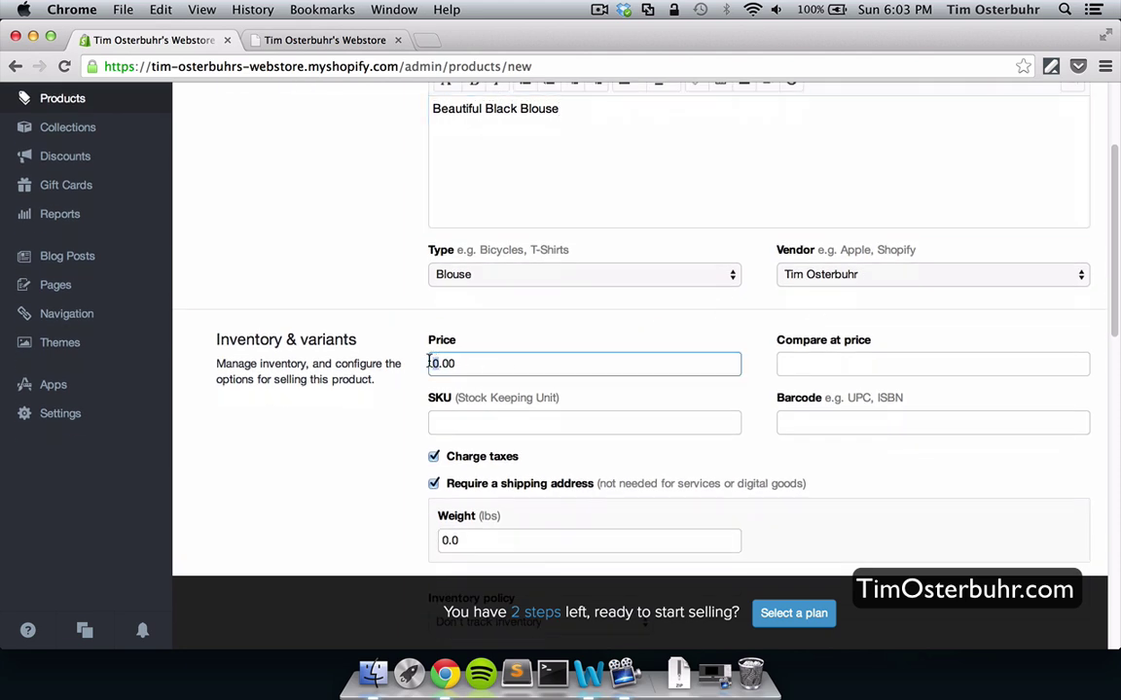
pyautogui.write('2')
pyautogui.click(828, 362)
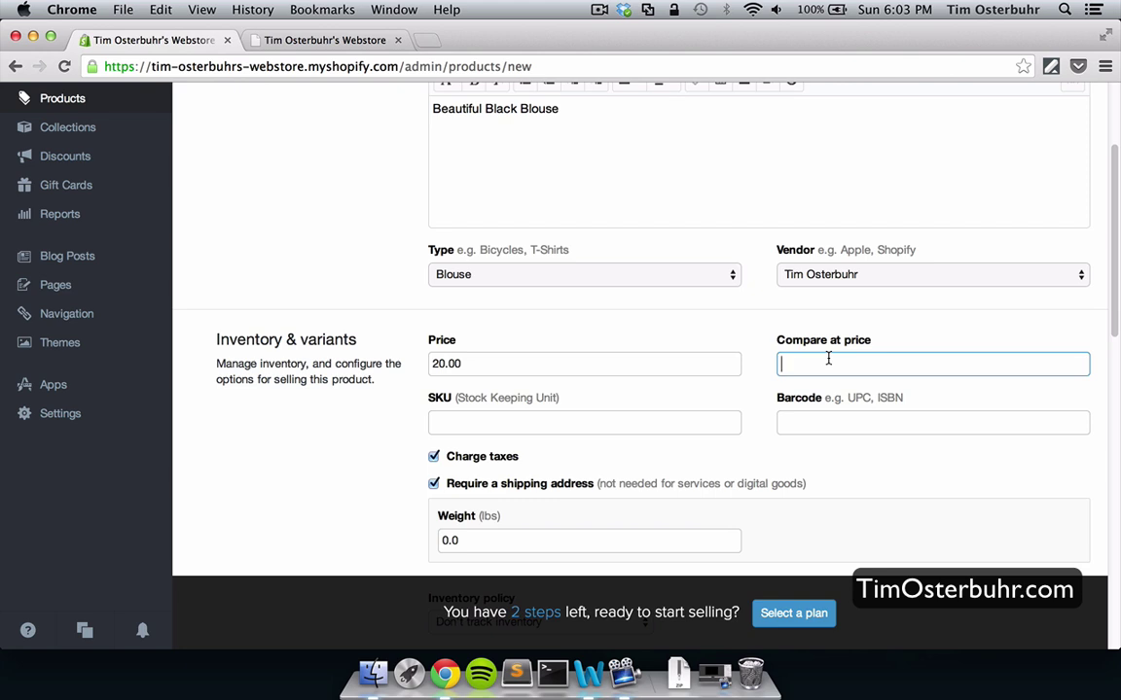
pyautogui.write('24')
pyautogui.scroll(-4, 669, 320)
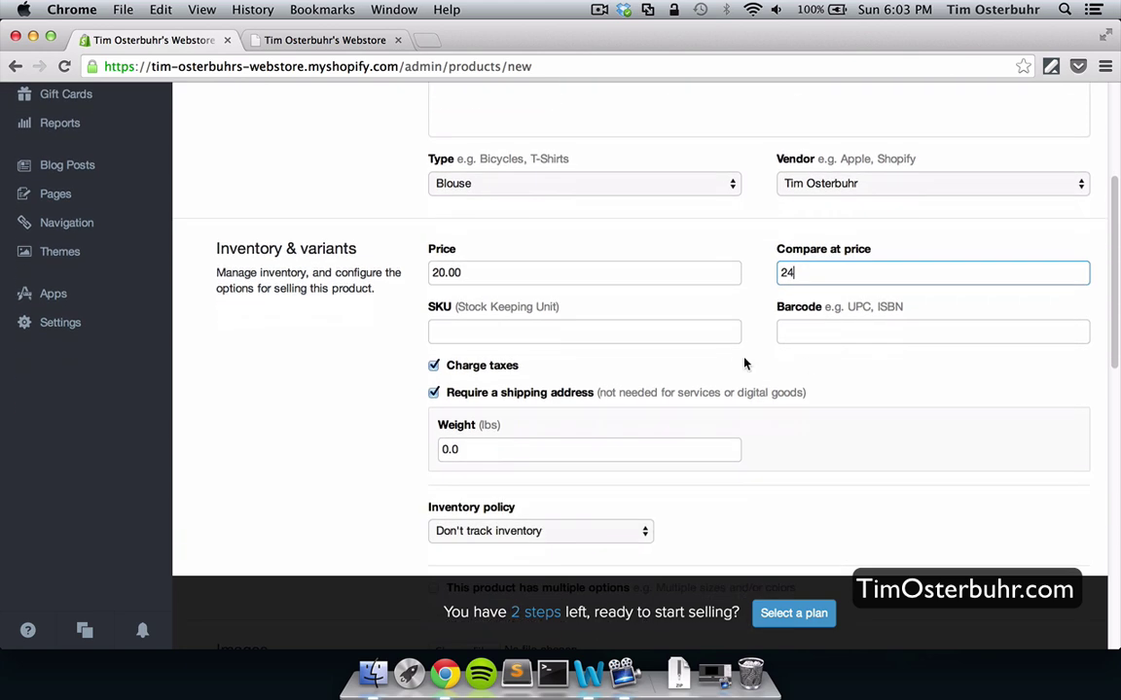
pyautogui.click(562, 333)
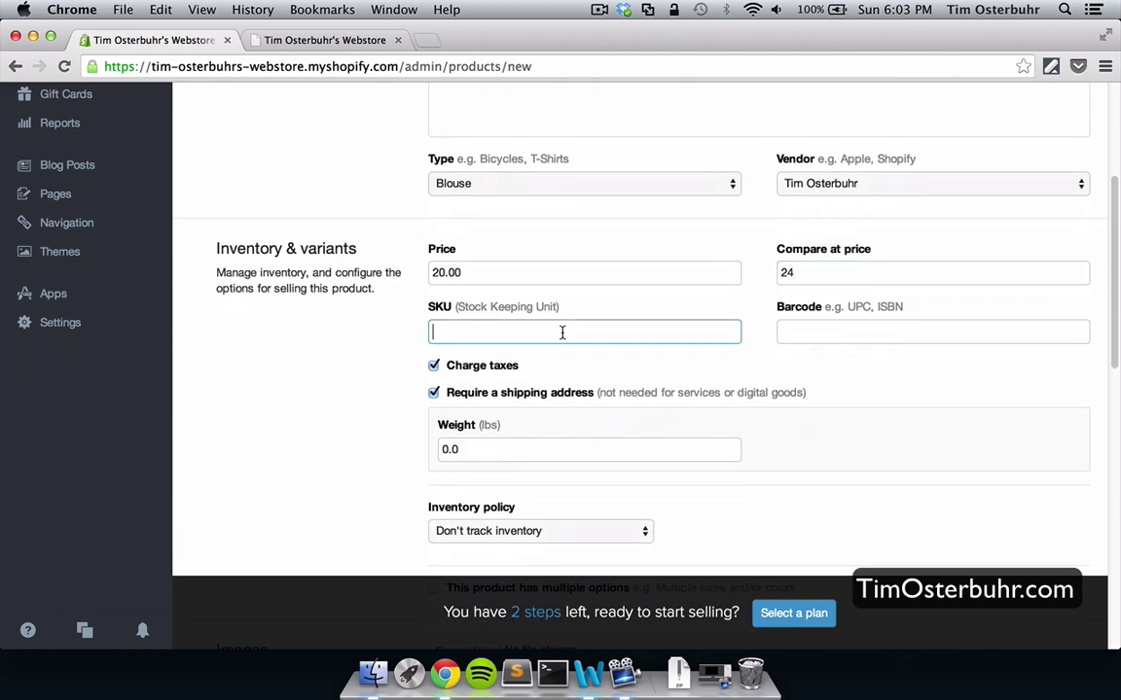
pyautogui.write('1003-L')
# - Have Shopify track the Black Blouse's inventory, with a quantity of 2
pyautogui.scroll(-2, 552, 309)
pyautogui.scroll(-3, 552, 309)
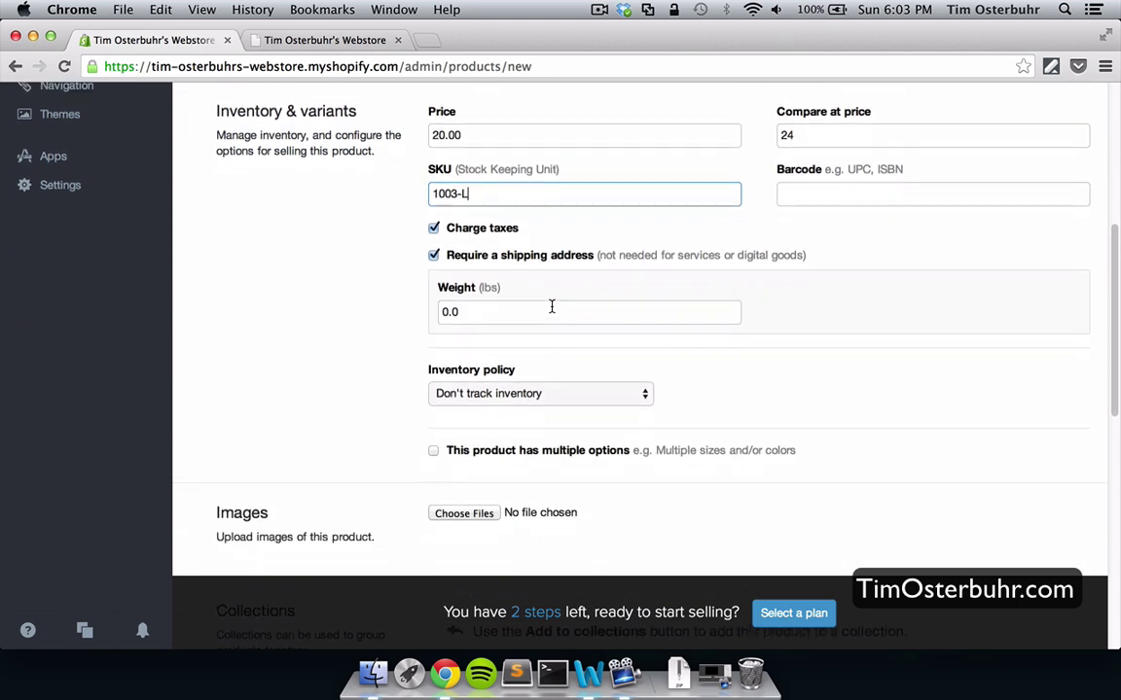
pyautogui.scroll(-3, 551, 311)
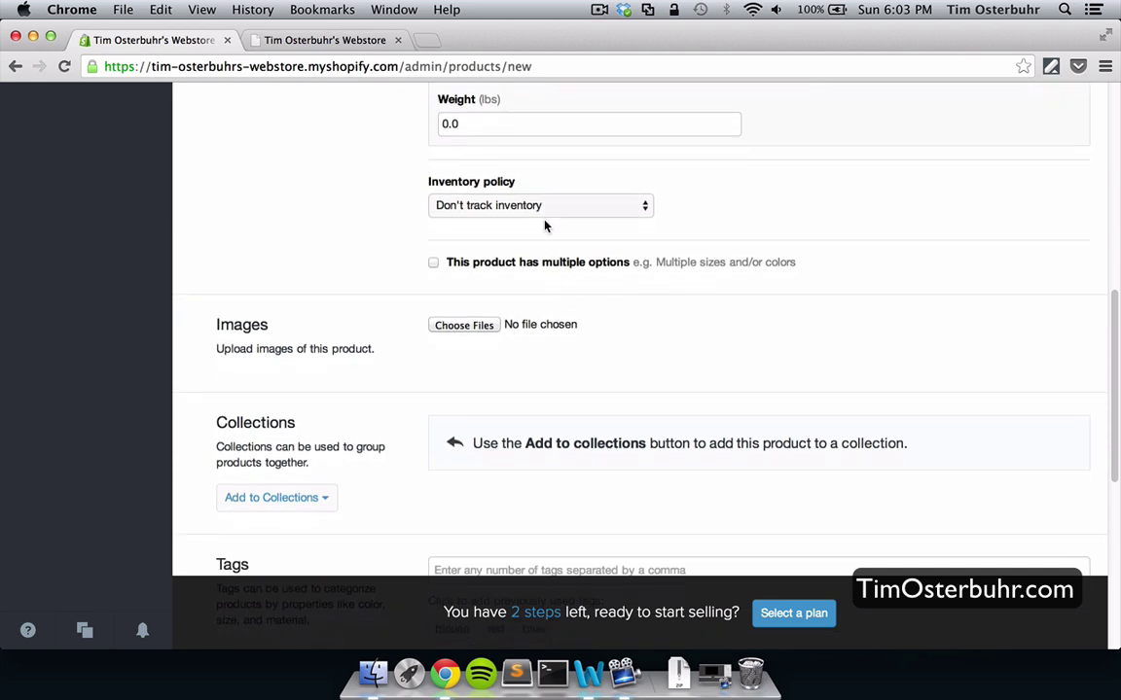
pyautogui.click(543, 210)
pyautogui.click(542, 221)
pyautogui.doubleClick(692, 206)
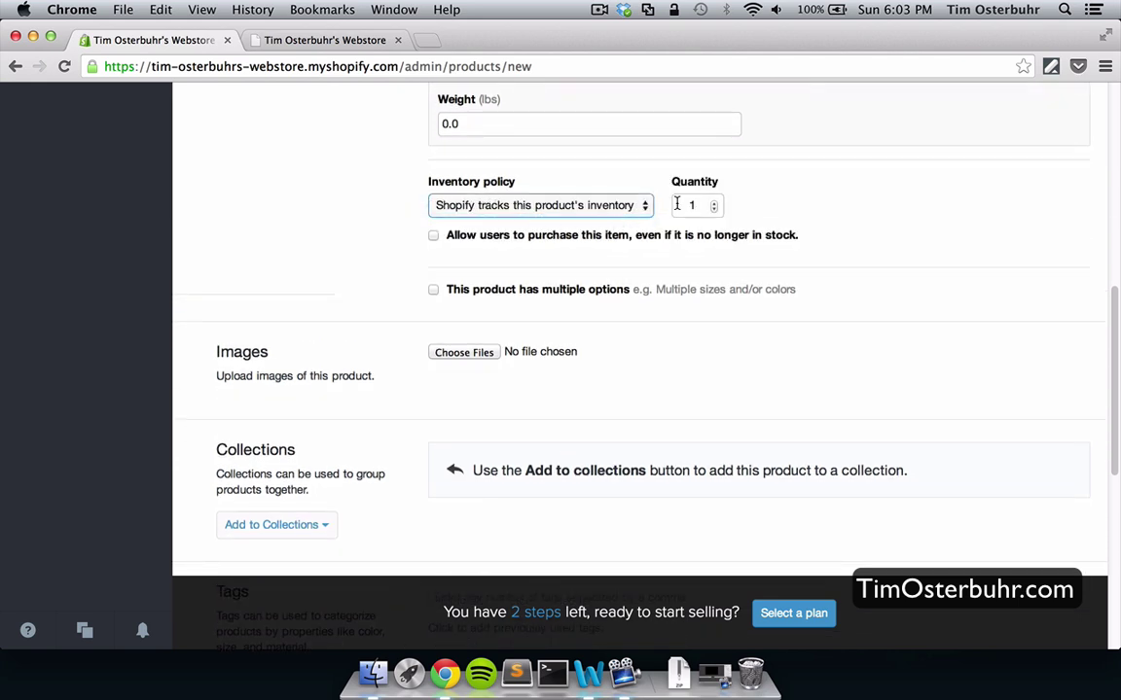
pyautogui.write('2')
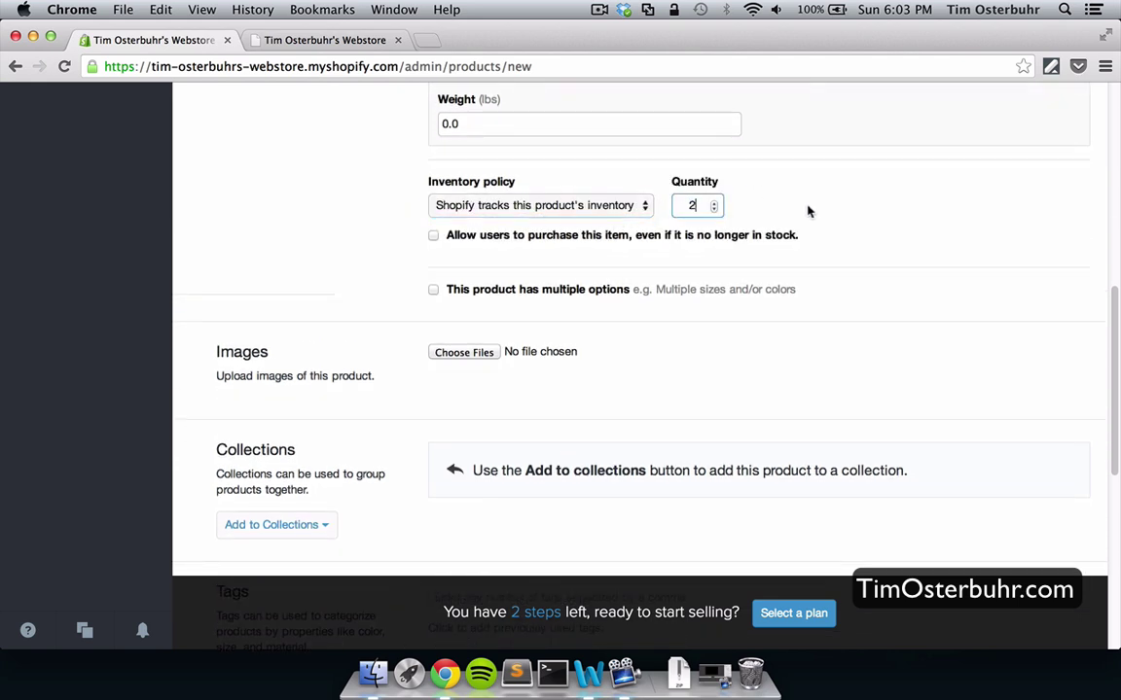
# - Mark the Black Blouse as having multiple options and choose Size as the option name
pyautogui.scroll(-1, 849, 229)
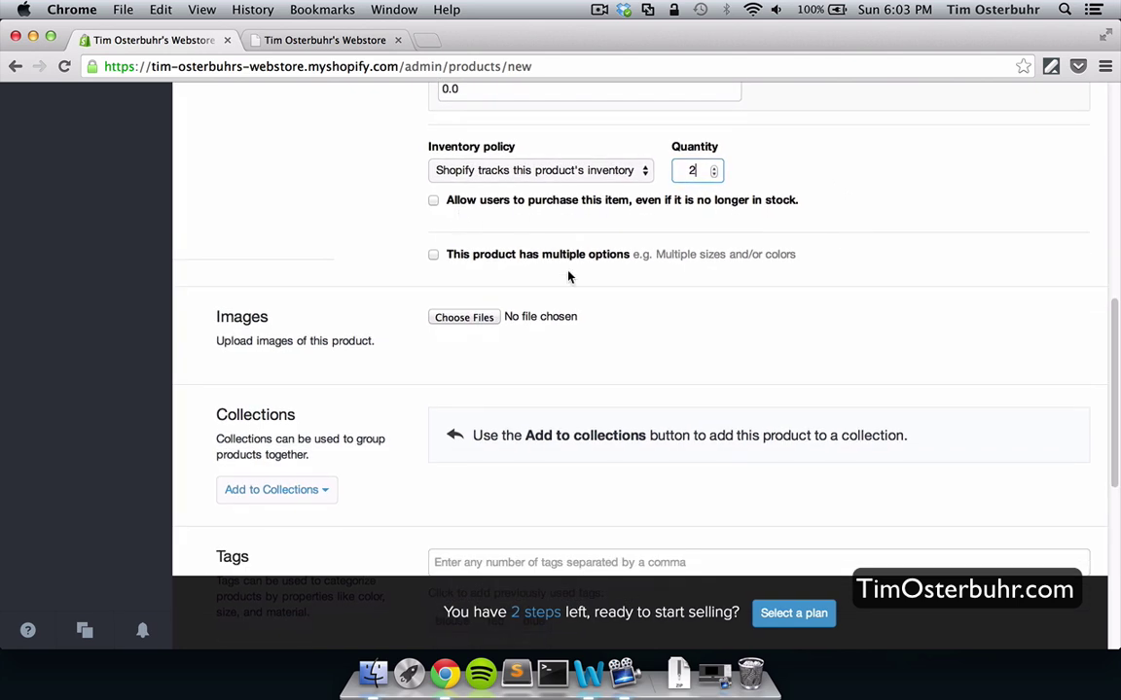
pyautogui.scroll(-2, 511, 243)
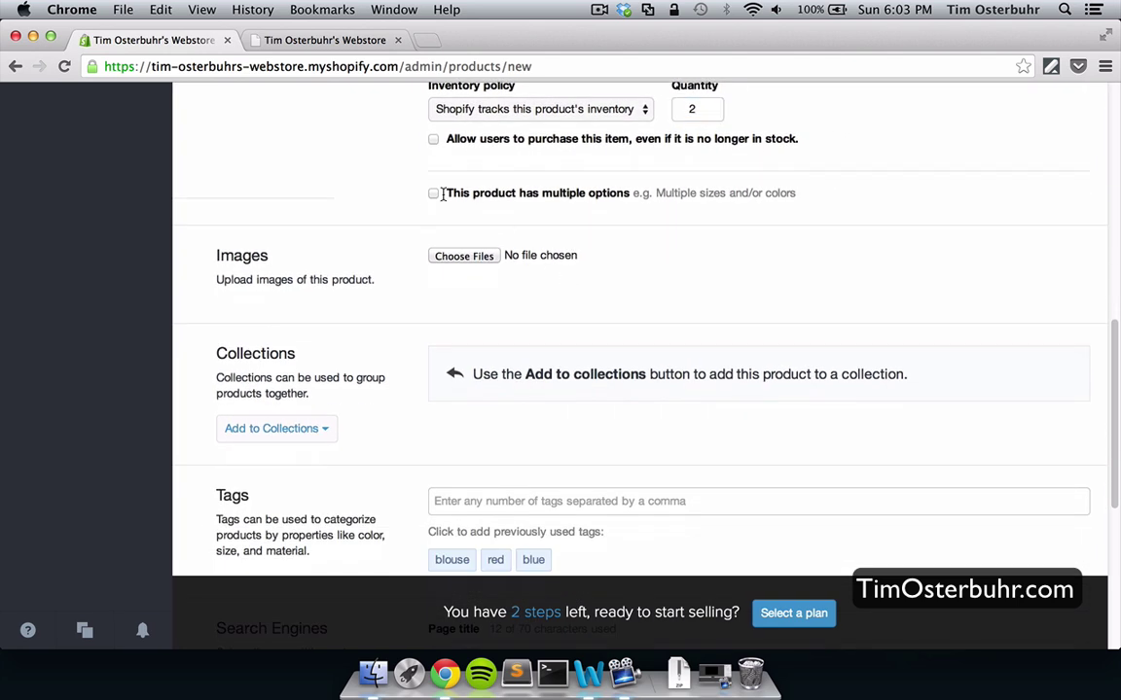
pyautogui.click(434, 193)
pyautogui.click(537, 279)
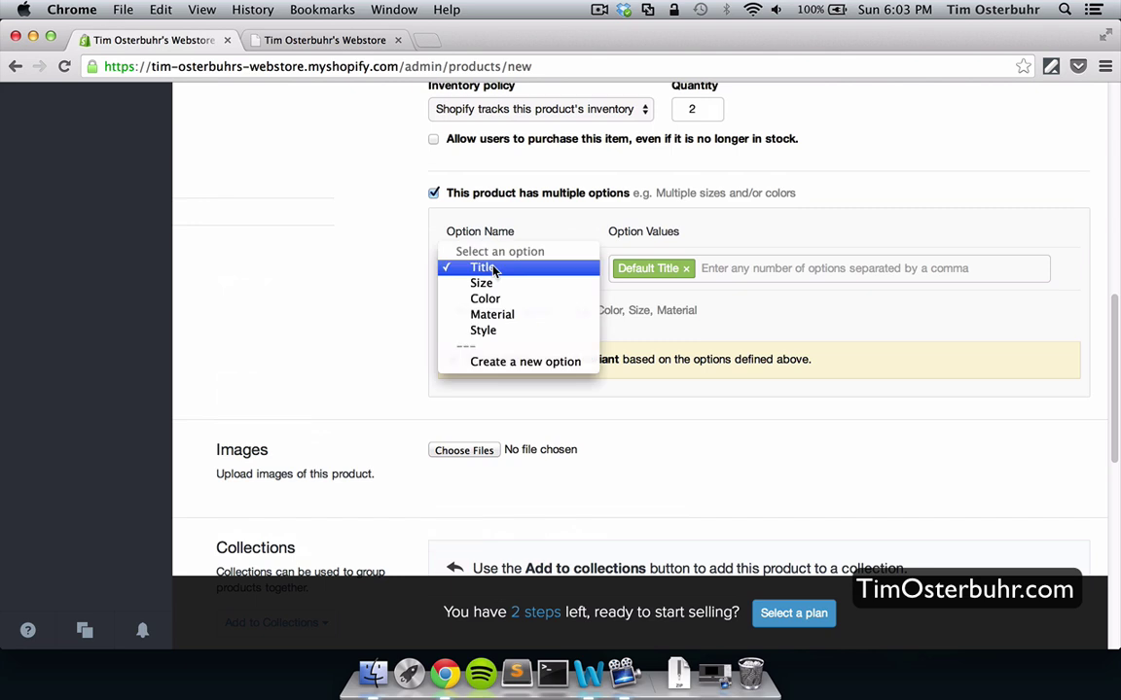
pyautogui.click(493, 283)
# - Add "large" and "small" as Size option values for the Black Blouse
pyautogui.click(733, 272)
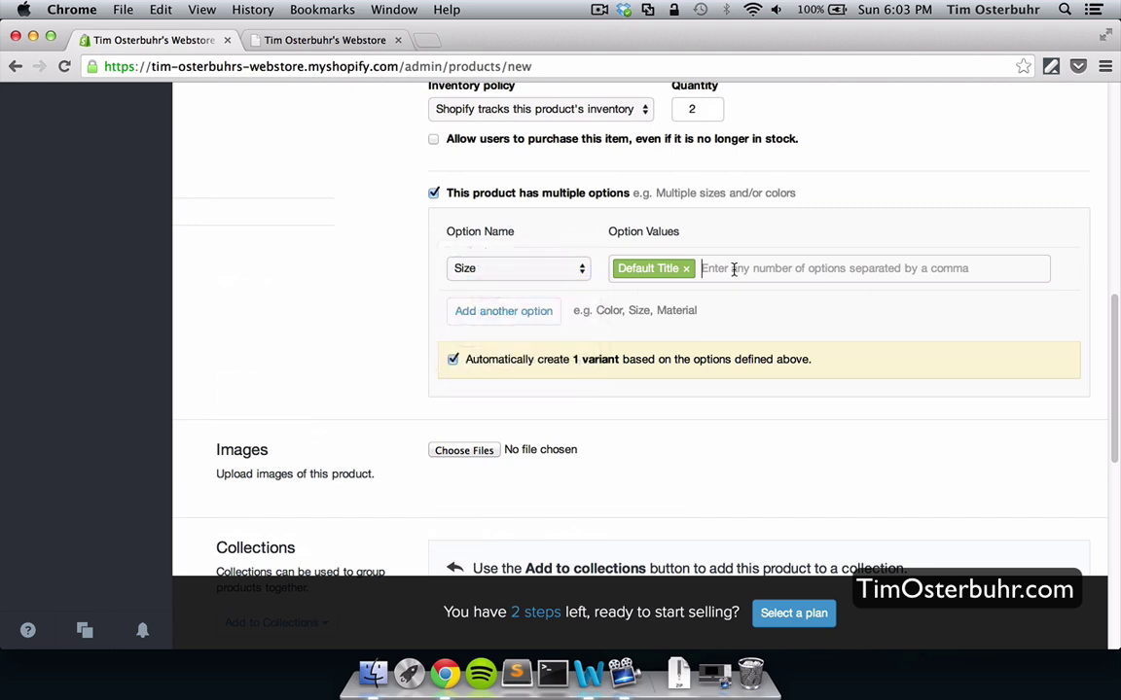
pyautogui.write('large')
pyautogui.press('Return')
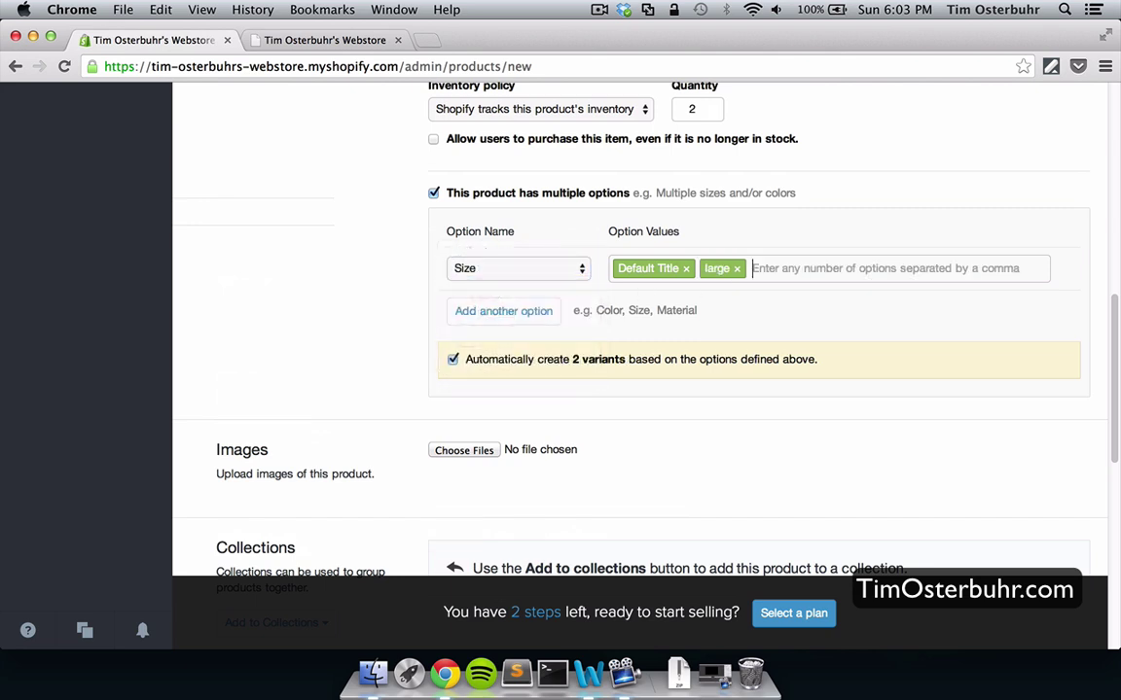
pyautogui.write('small')
pyautogui.press('Return')
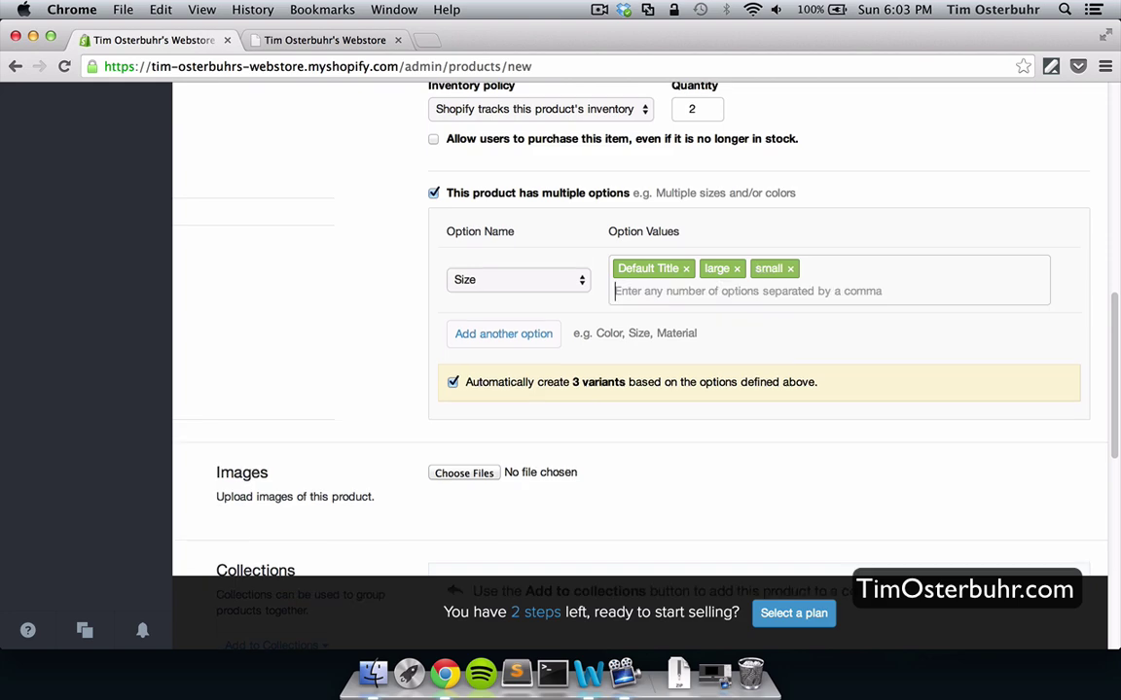
pyautogui.scroll(-5, 642, 389)
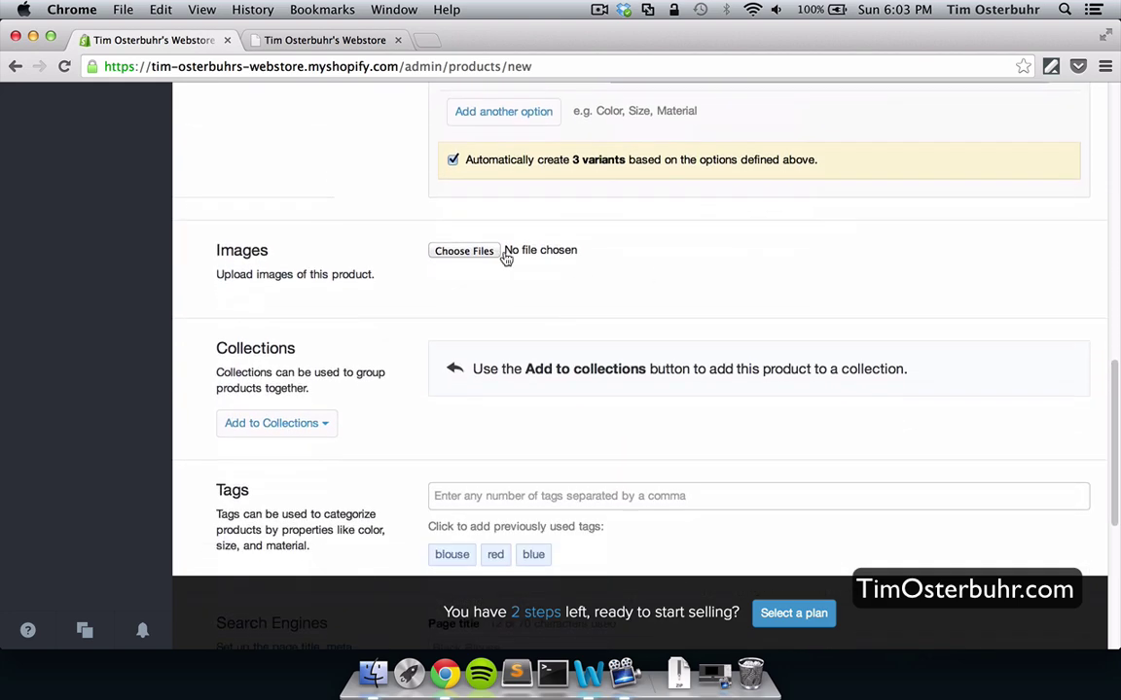
# - Choose img2.png as the Black Blouse's product image
pyautogui.click(474, 254)
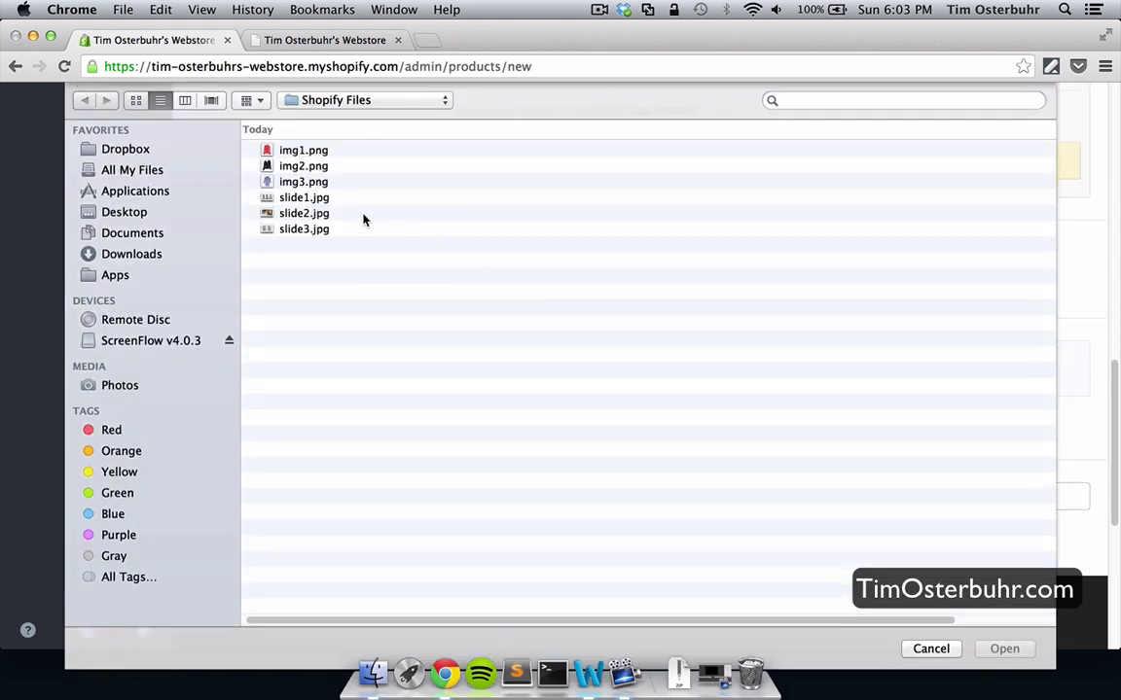
pyautogui.doubleClick(298, 167)
pyautogui.scroll(-2, 638, 278)
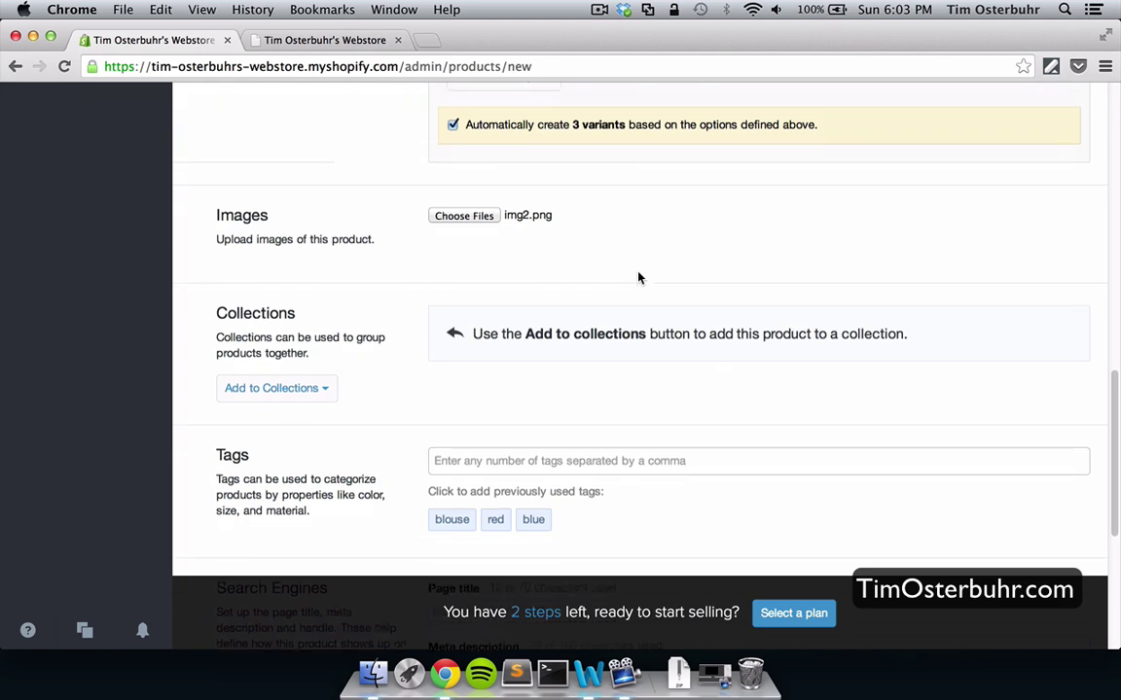
# - Add the Black Blouse to the Frontpage collection
pyautogui.scroll(-1, 638, 273)
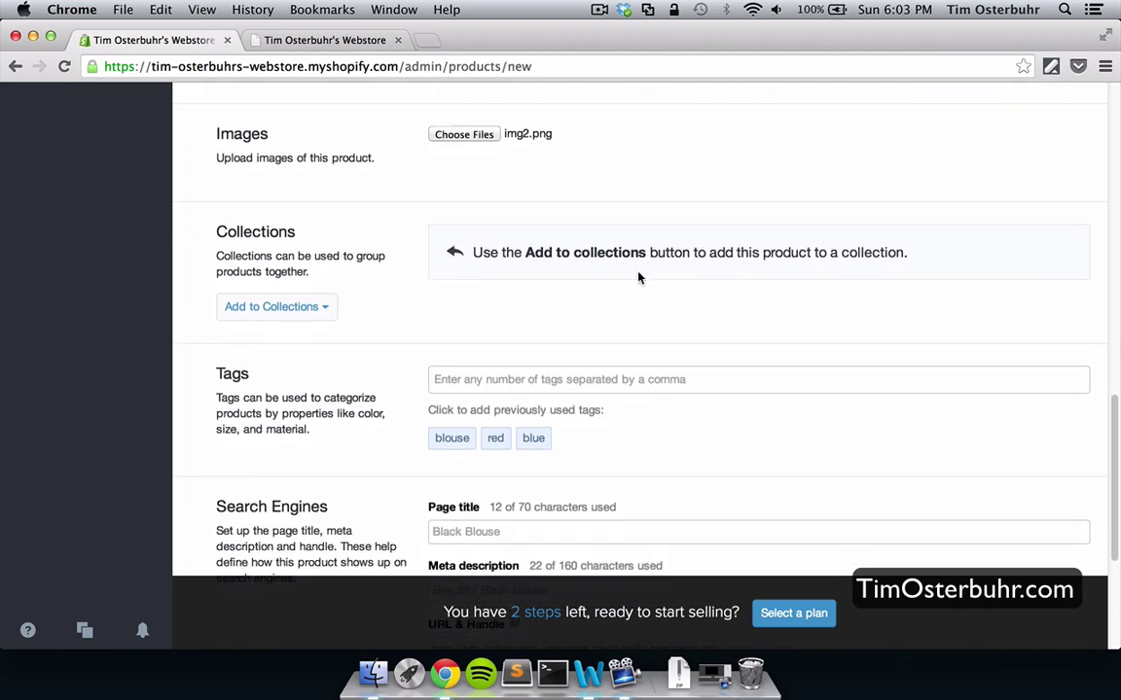
pyautogui.scroll(1, 638, 272)
pyautogui.scroll(-2, 638, 272)
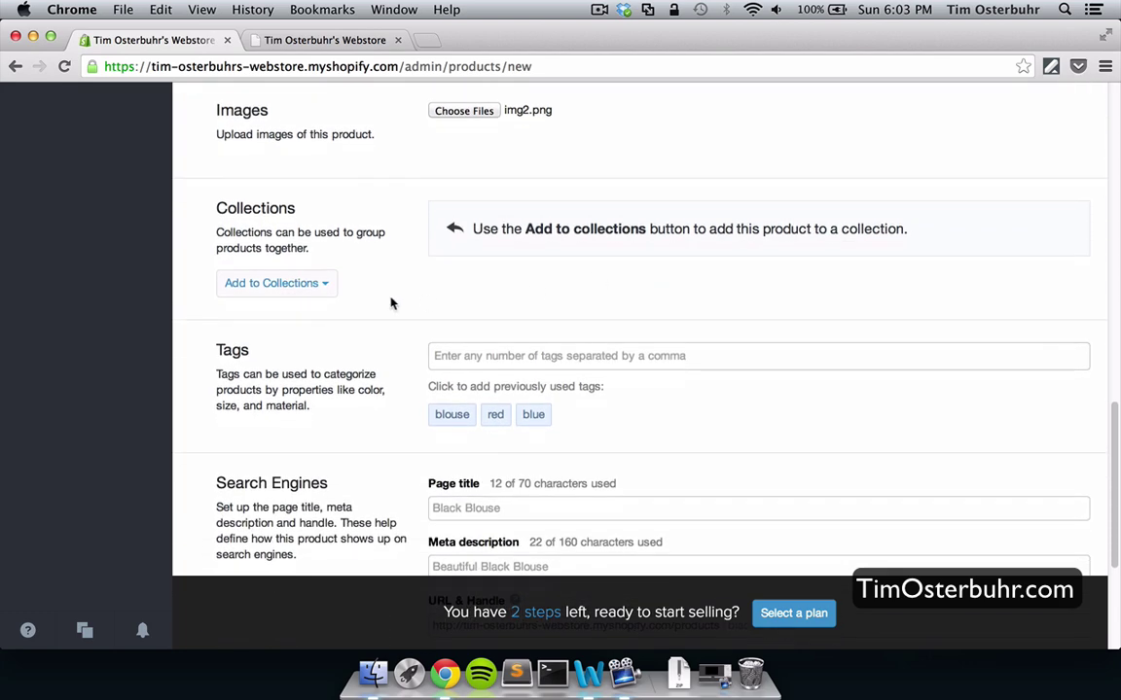
pyautogui.click(317, 285)
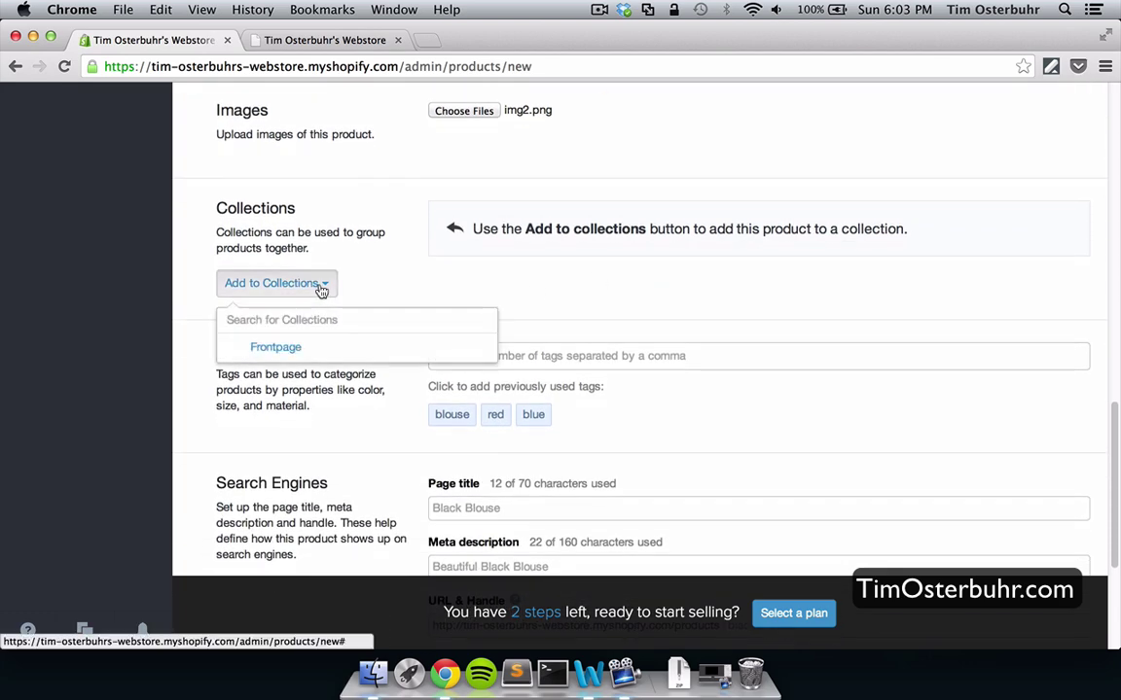
pyautogui.click(288, 349)
pyautogui.click(592, 301)
# - Tag the Black Blouse with the existing tag "blouse" and a new tag "black"
pyautogui.scroll(-2, 595, 300)
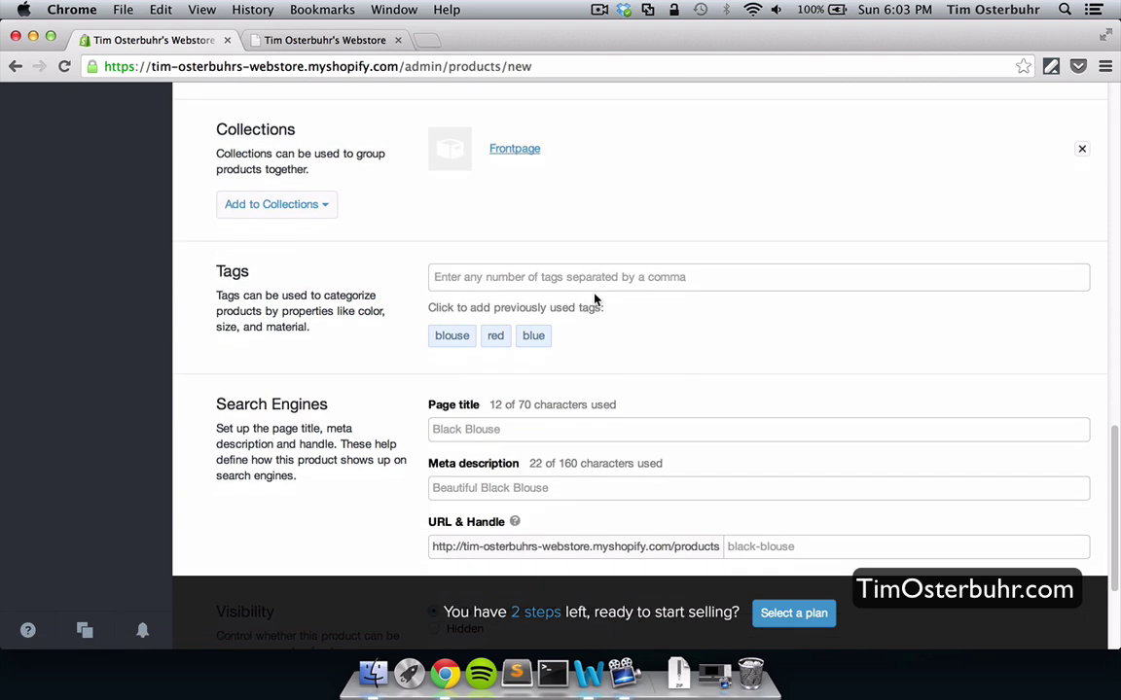
pyautogui.click(468, 277)
pyautogui.click(452, 336)
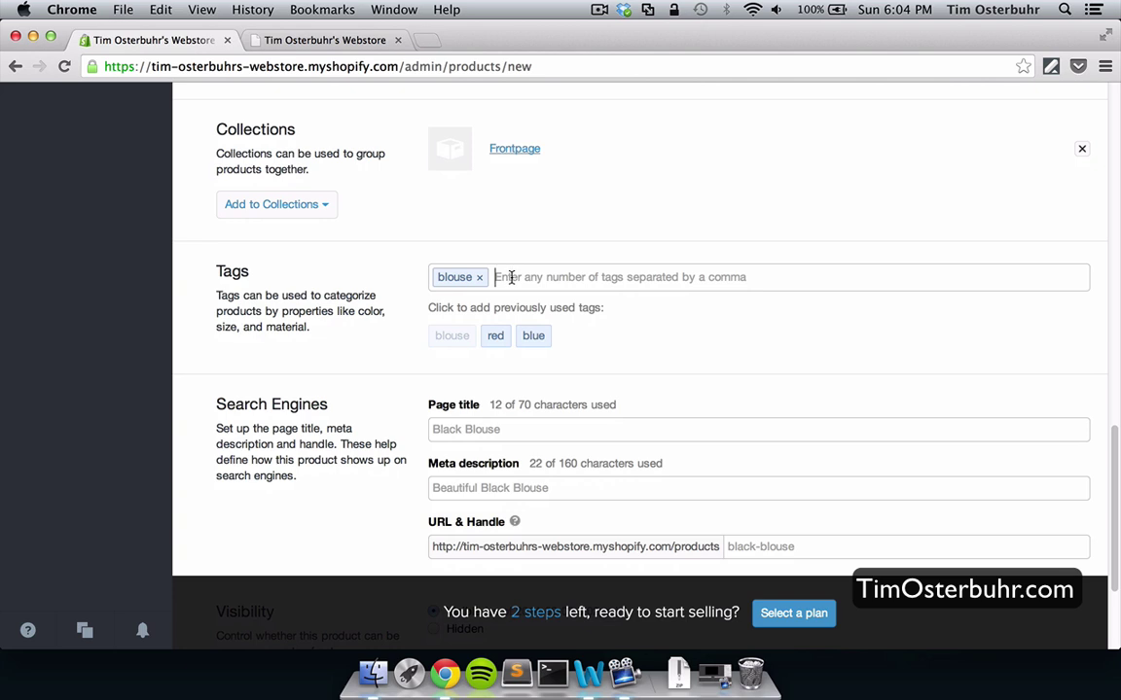
pyautogui.write('black')
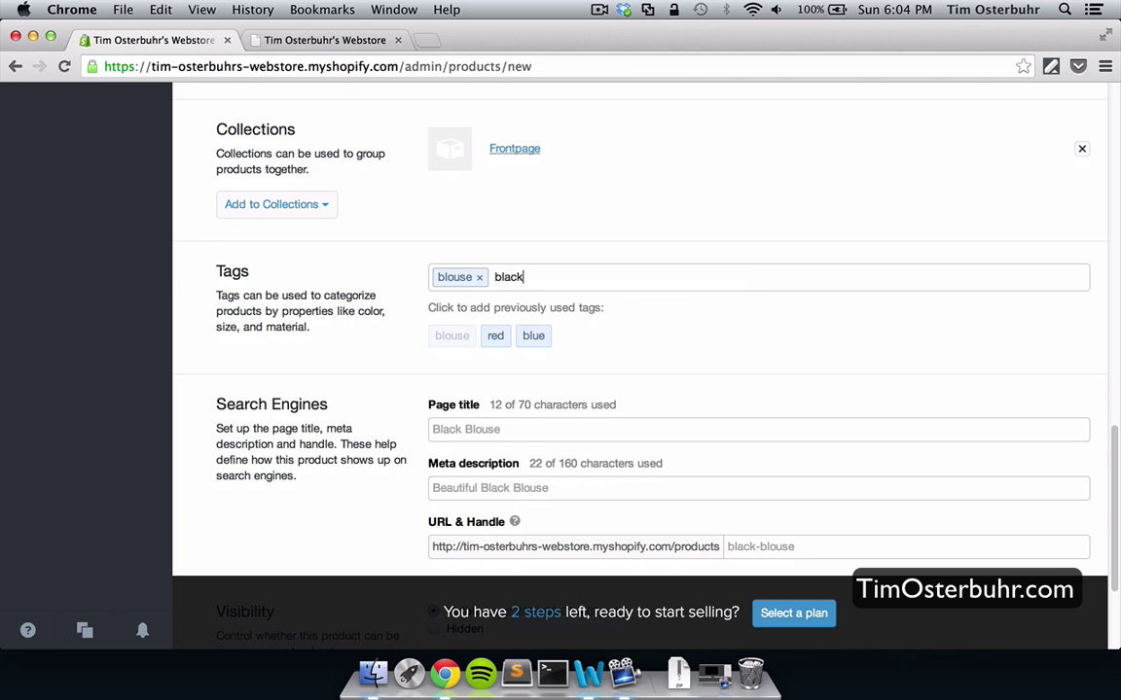
pyautogui.press('Return')
# - Save the new Black Blouse product, keeping its default search engine and visibility settings
pyautogui.scroll(-3, 626, 342)
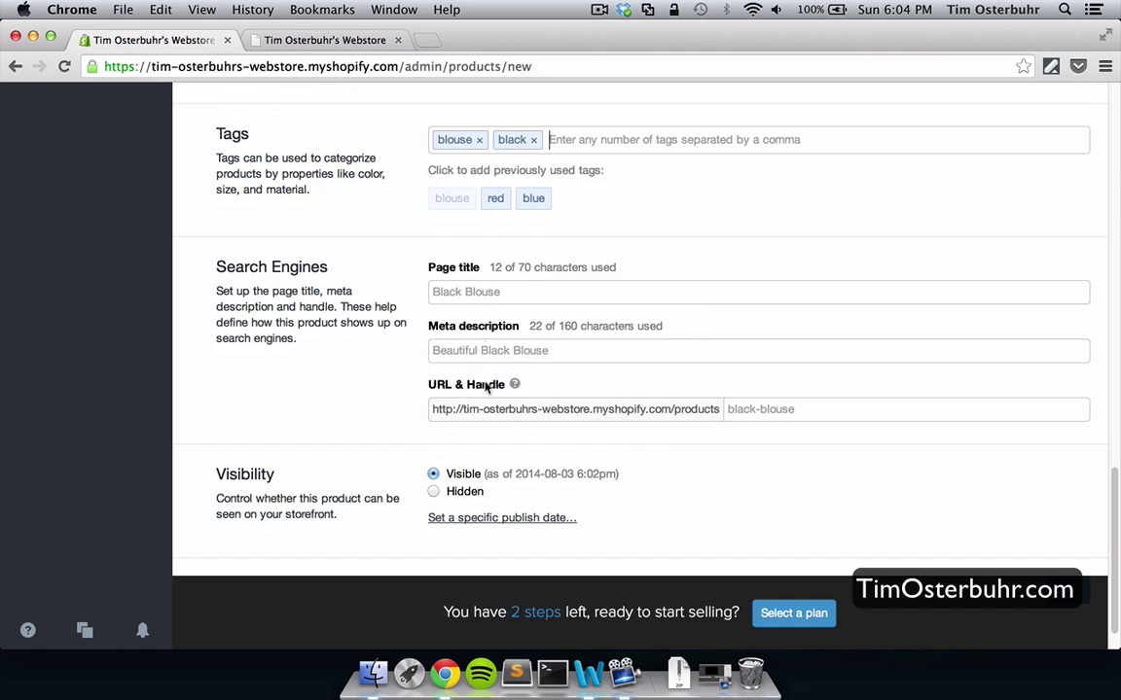
pyautogui.scroll(-1, 717, 399)
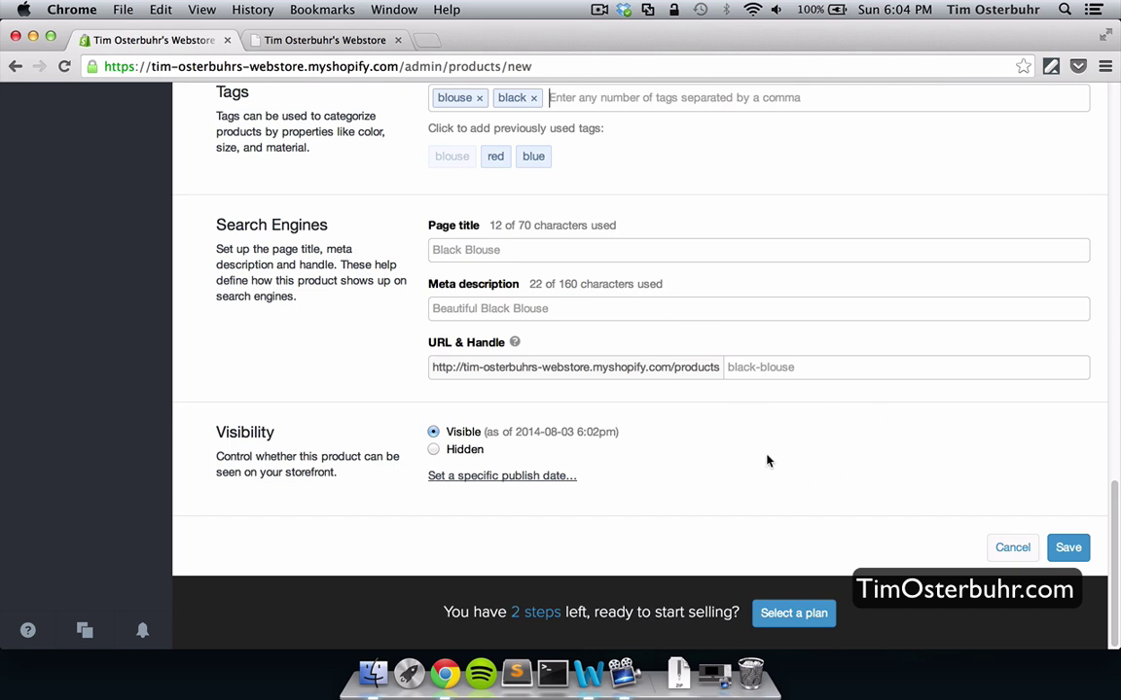
pyautogui.click(1069, 551)
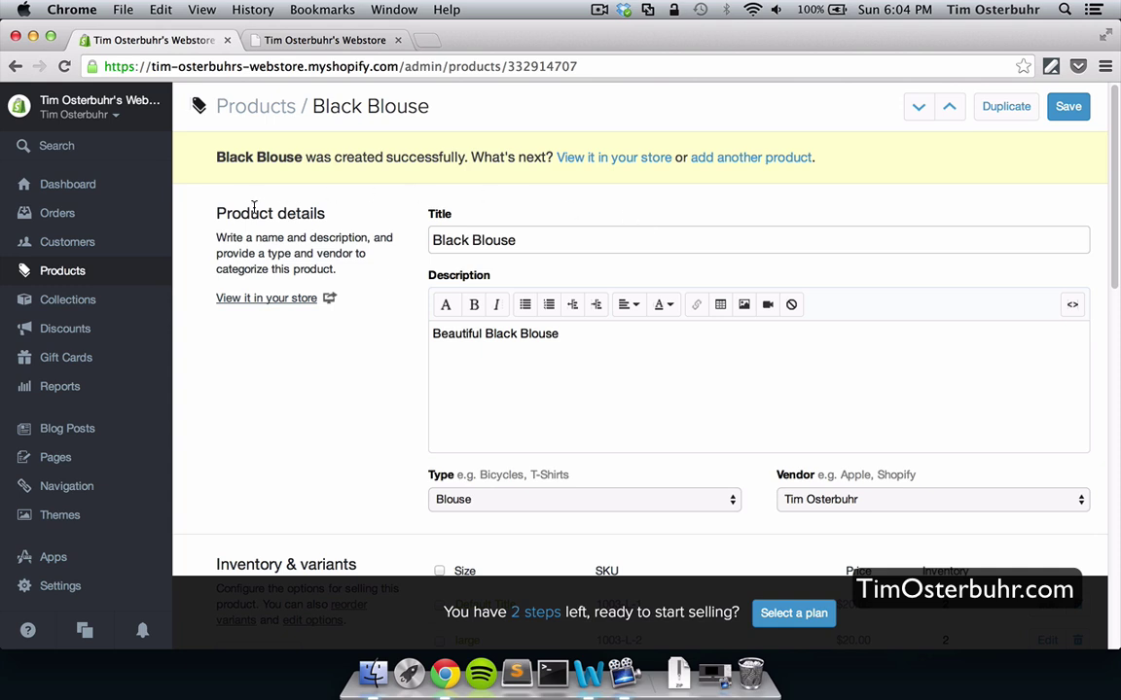
# - Go to the store admin's dashboard and look at the storefront preview there
pyautogui.click(82, 195)
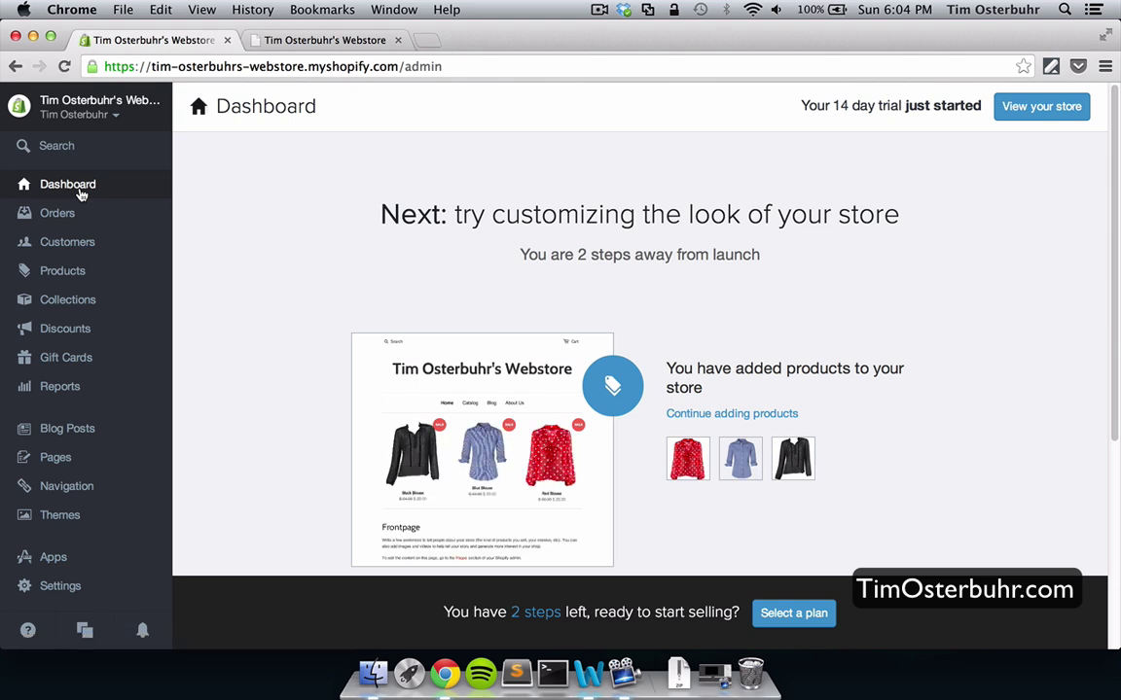
pyautogui.scroll(-2, 286, 231)
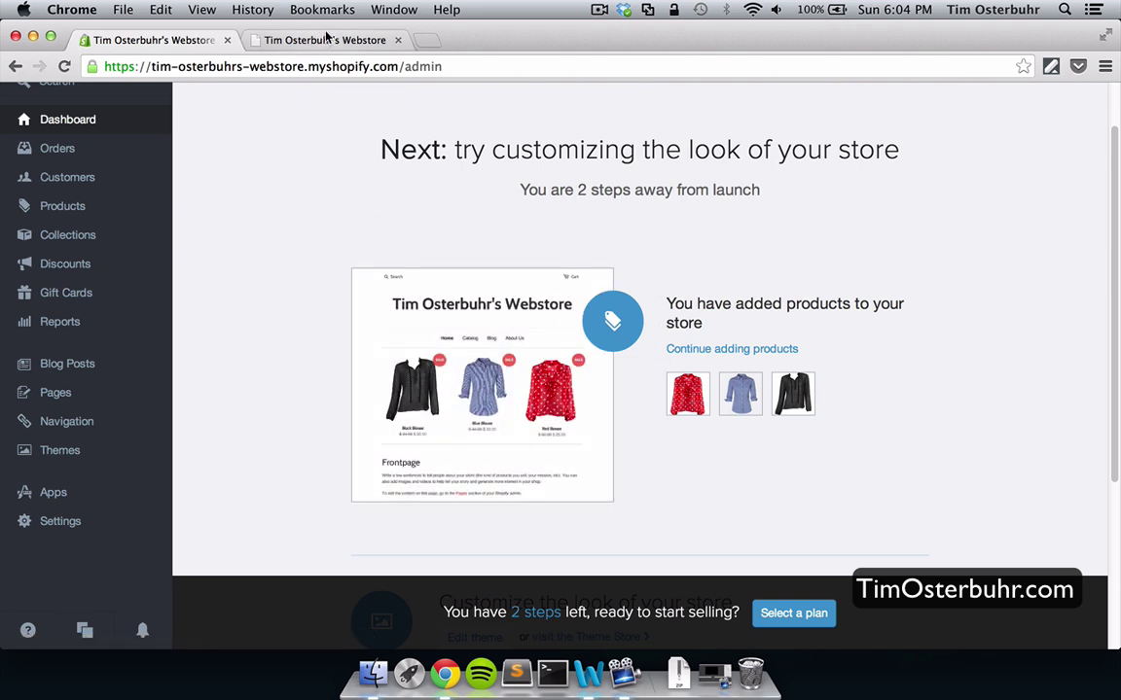
pyautogui.rightClick(486, 384)
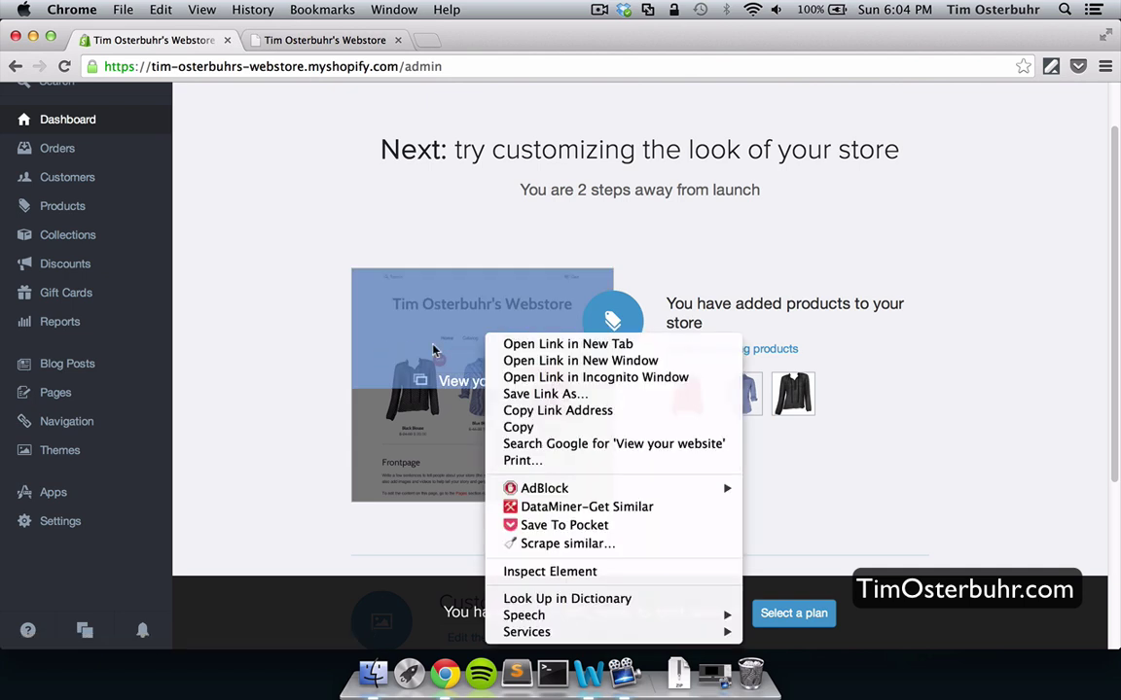
pyautogui.click(333, 218)
# - Reload the storefront in its open browser tab and look through the home page, from the product listing to the footer
pyautogui.click(329, 40)
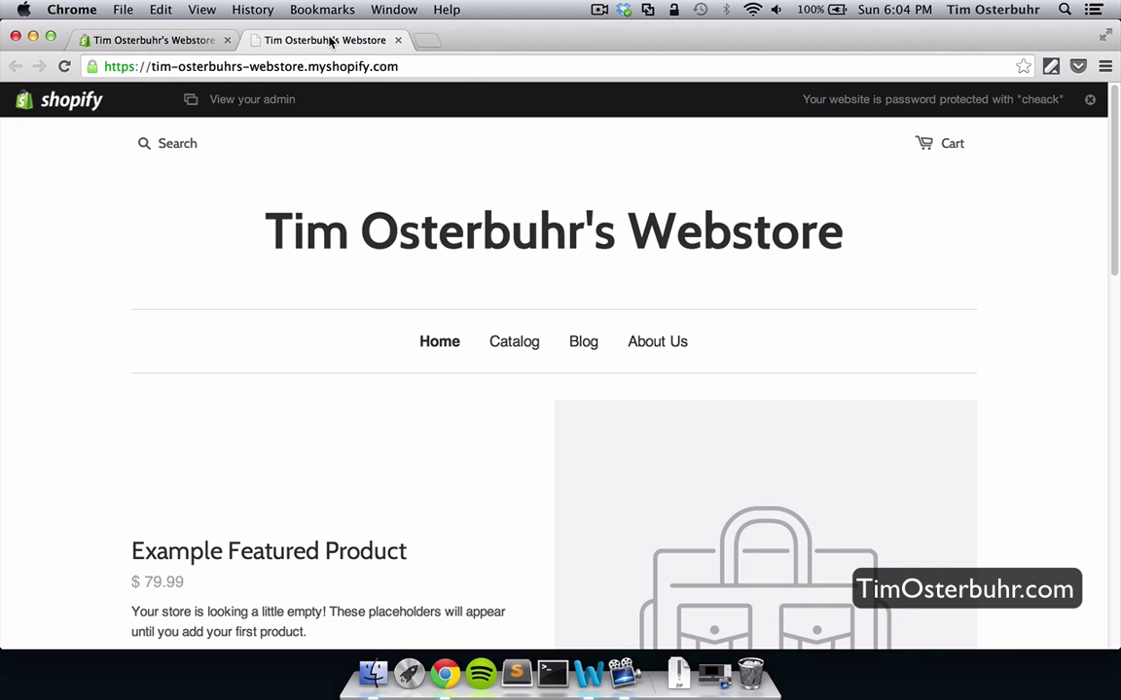
pyautogui.click(304, 66)
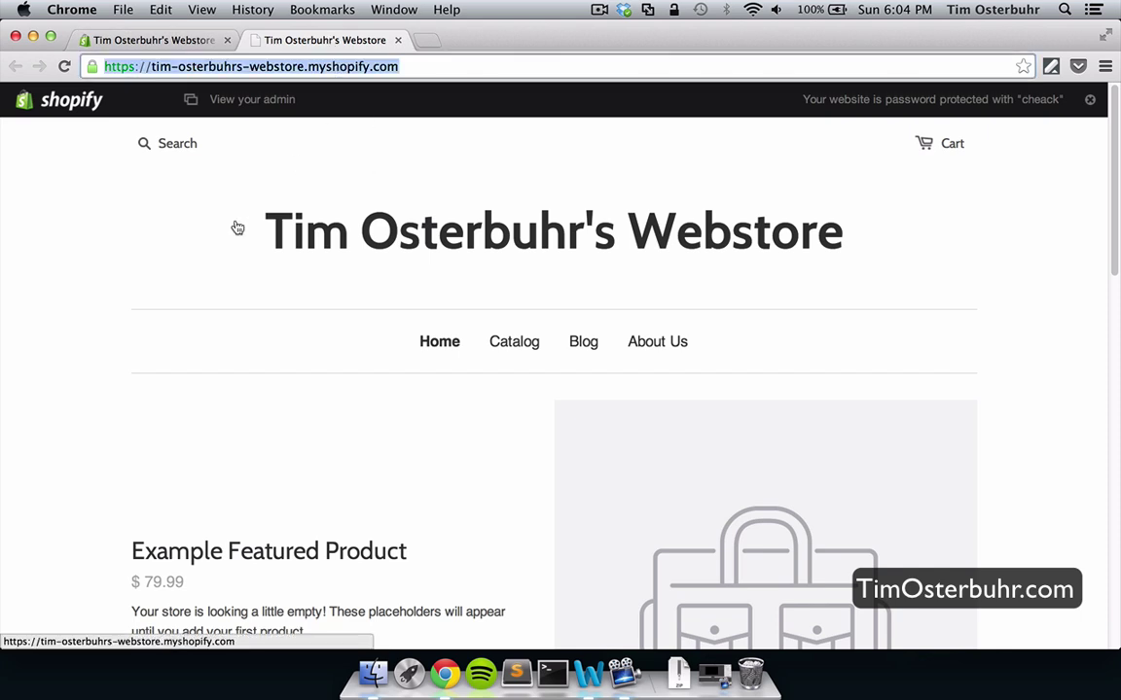
pyautogui.press('Return')
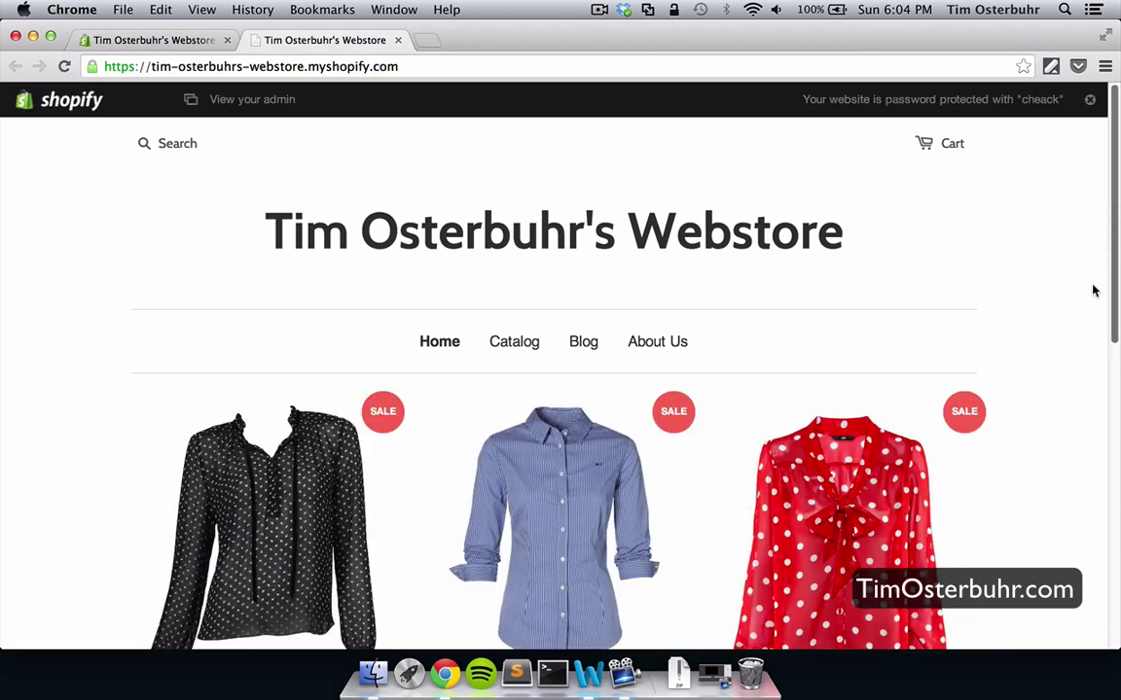
pyautogui.scroll(-3, 1092, 290)
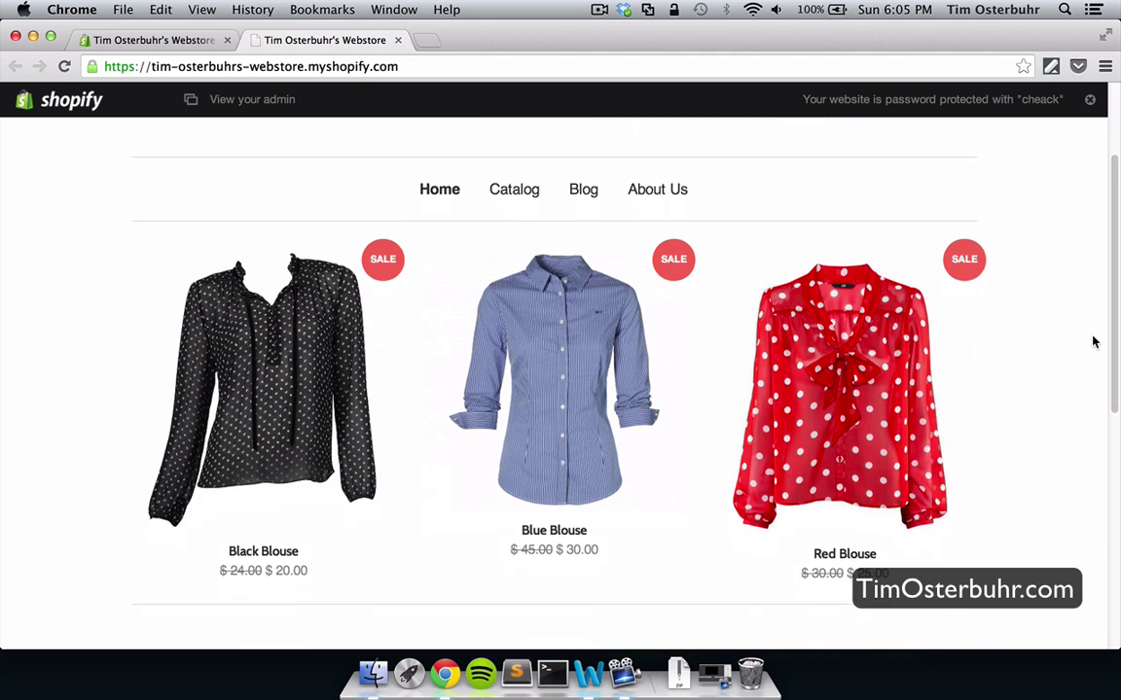
pyautogui.scroll(-3, 1092, 341)
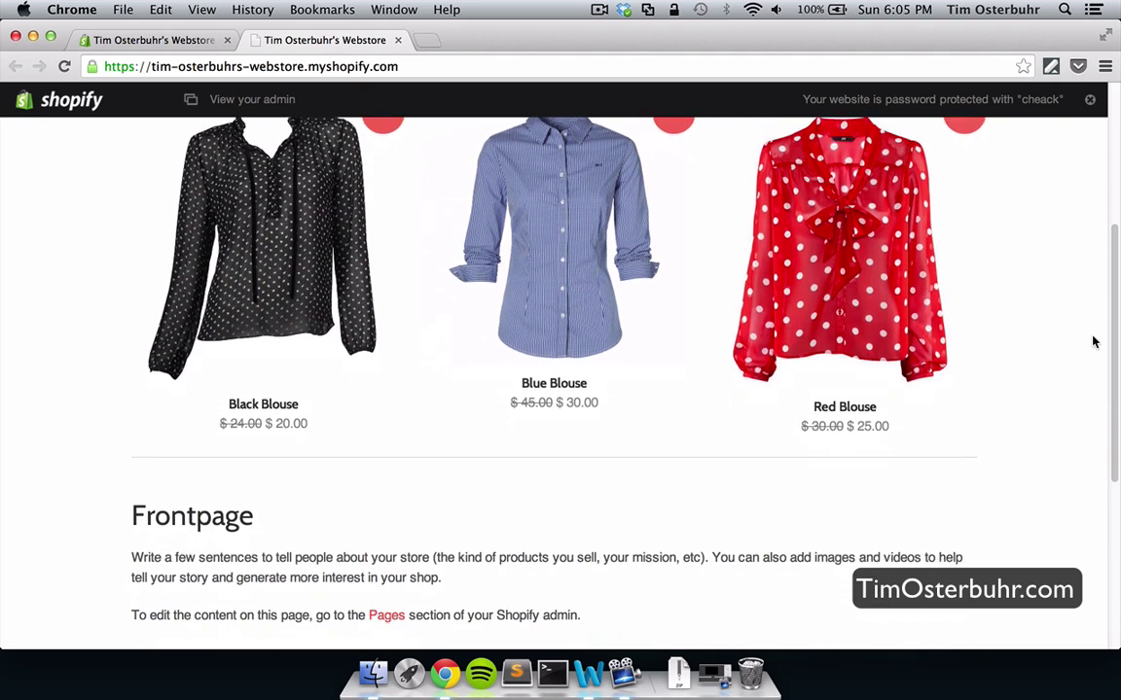
pyautogui.scroll(3, 1093, 341)
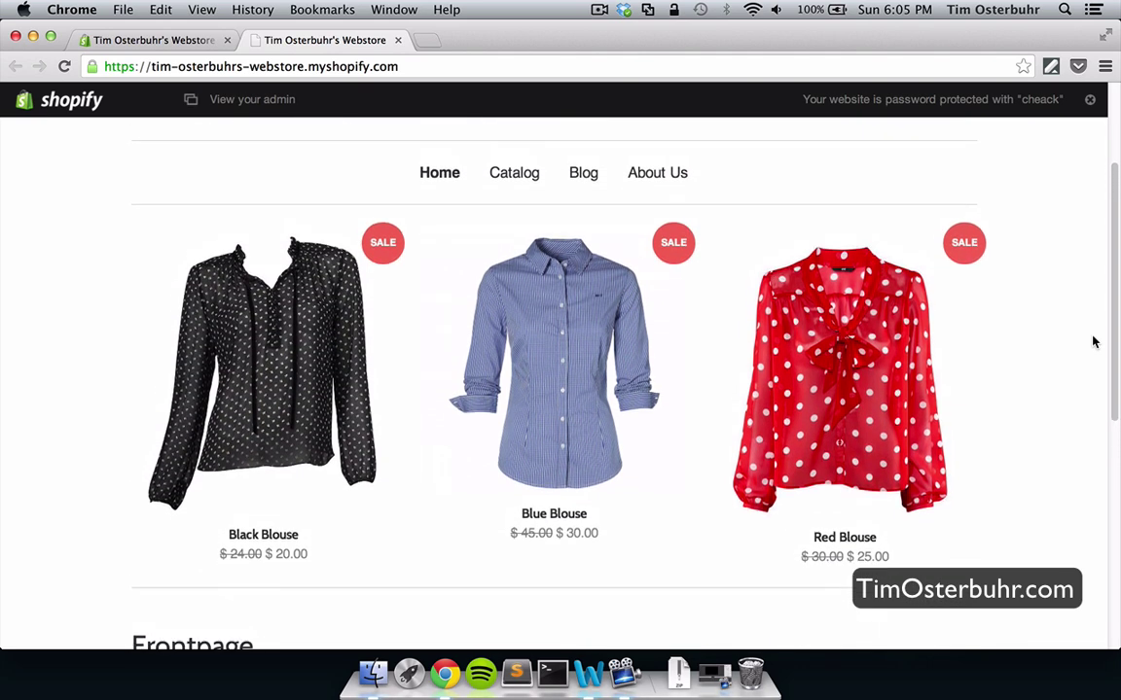
pyautogui.scroll(-5, 1093, 342)
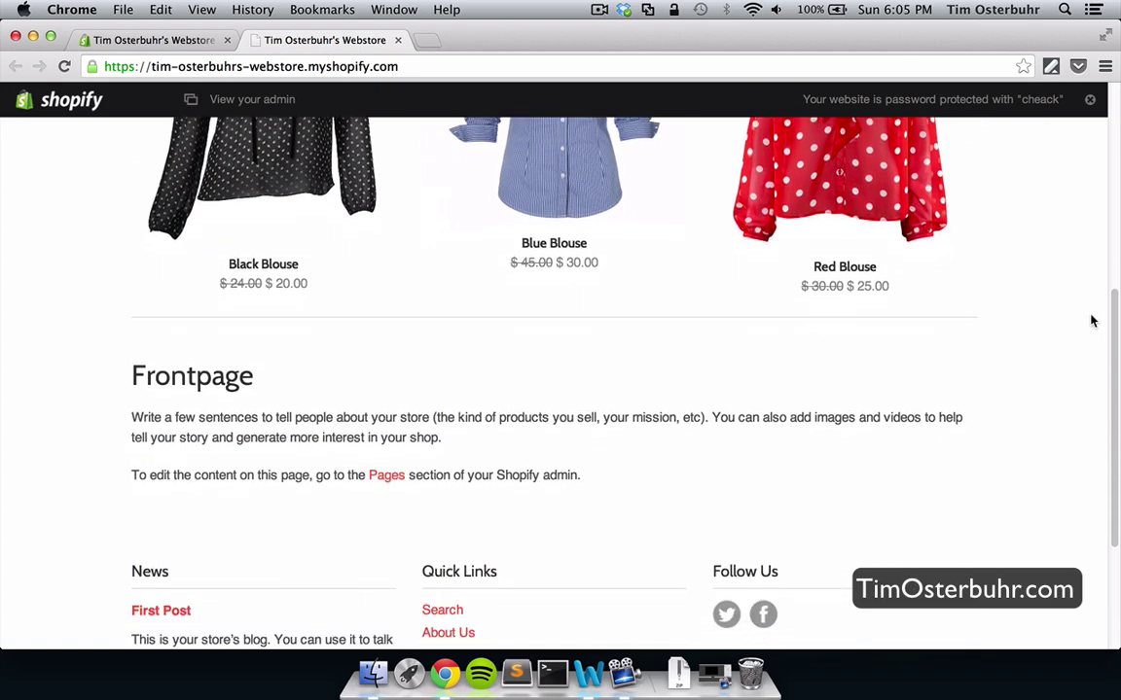
pyautogui.scroll(-4, 1091, 321)
pyautogui.scroll(4, 1095, 333)
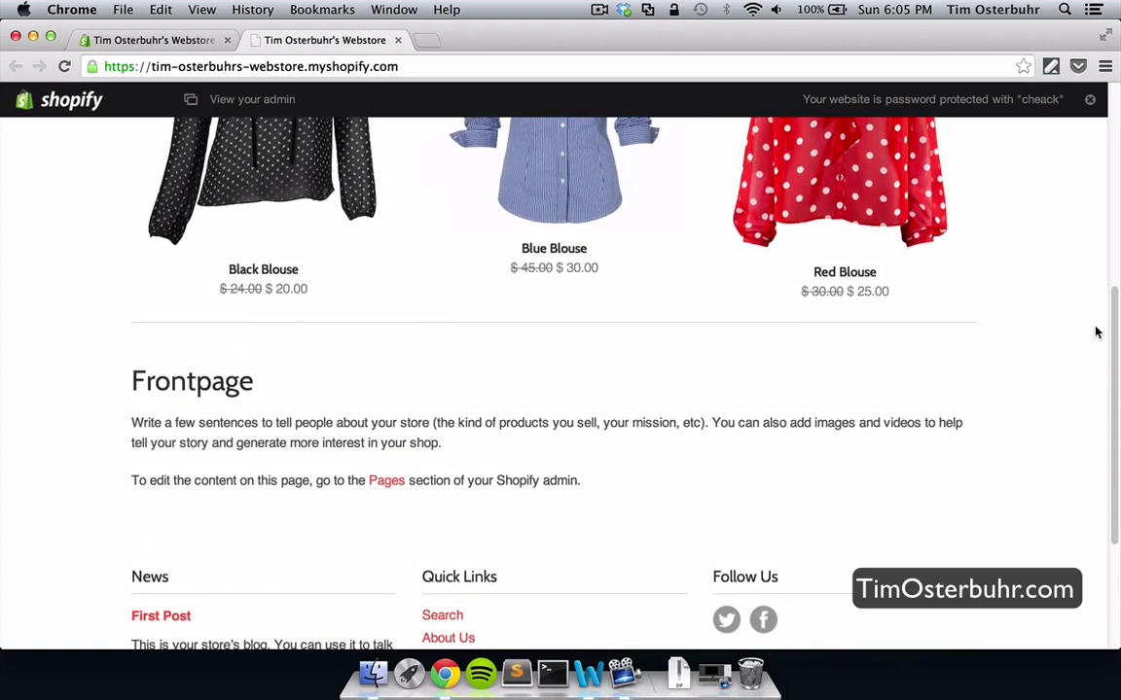
pyautogui.scroll(8, 1096, 333)
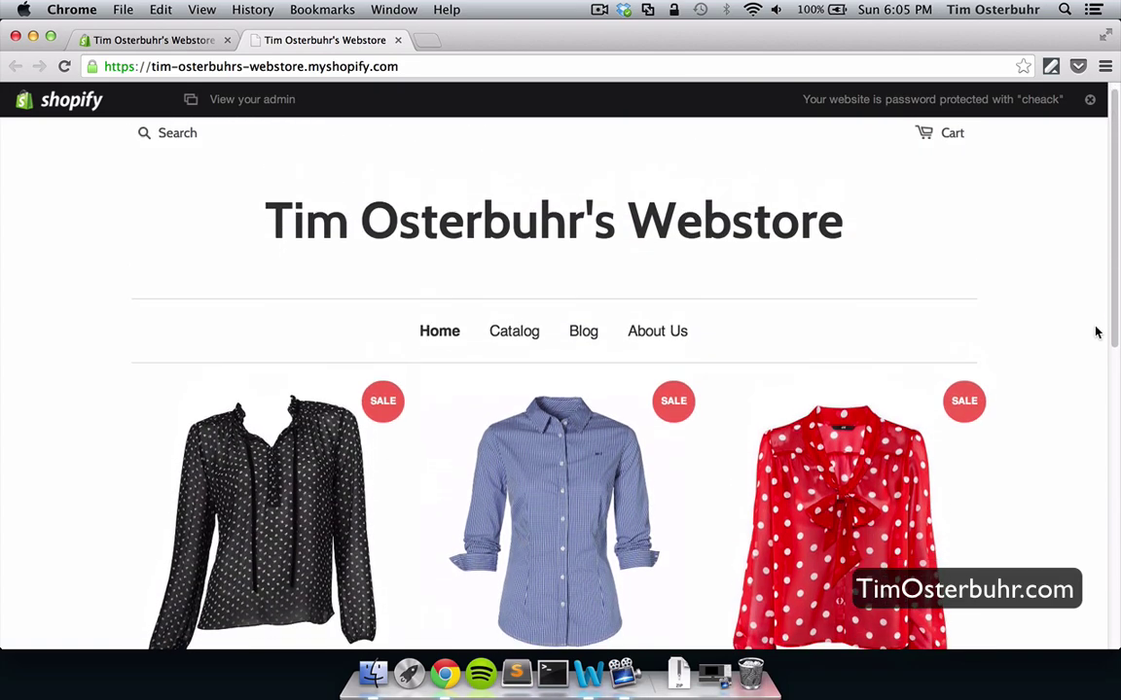
pyautogui.scroll(-2, 1093, 330)
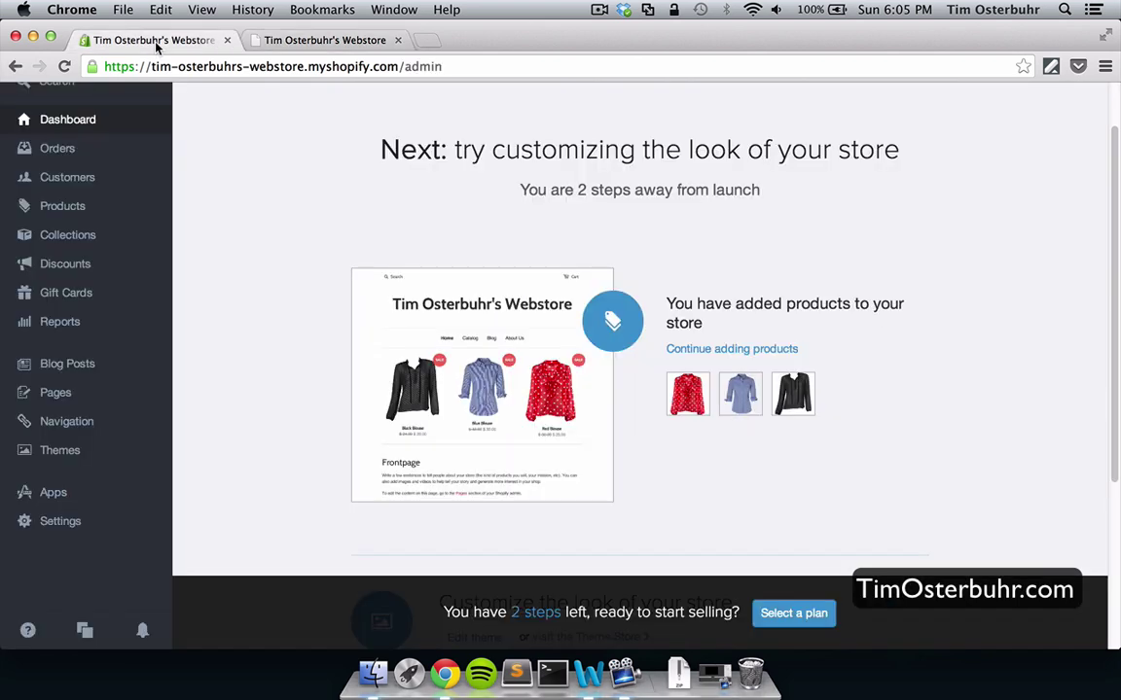
# - Return to the admin dashboard and open the store's theme for editing
pyautogui.scroll(-1, 387, 130)
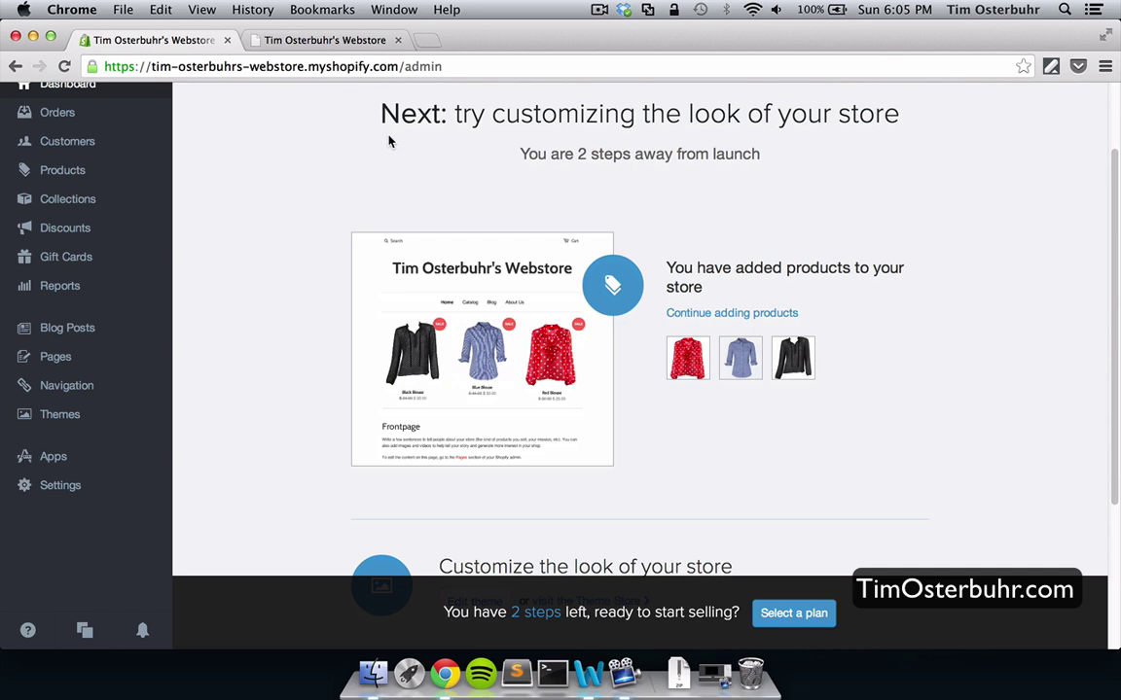
pyautogui.scroll(-3, 388, 142)
pyautogui.scroll(-3, 388, 142)
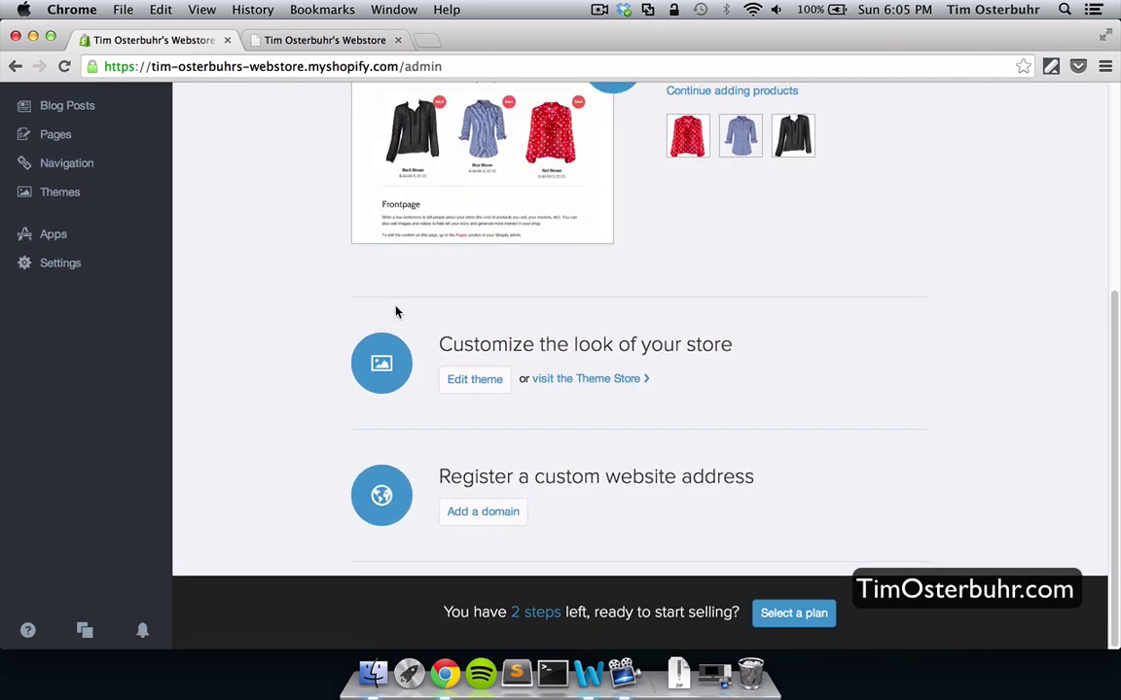
pyautogui.click(468, 383)
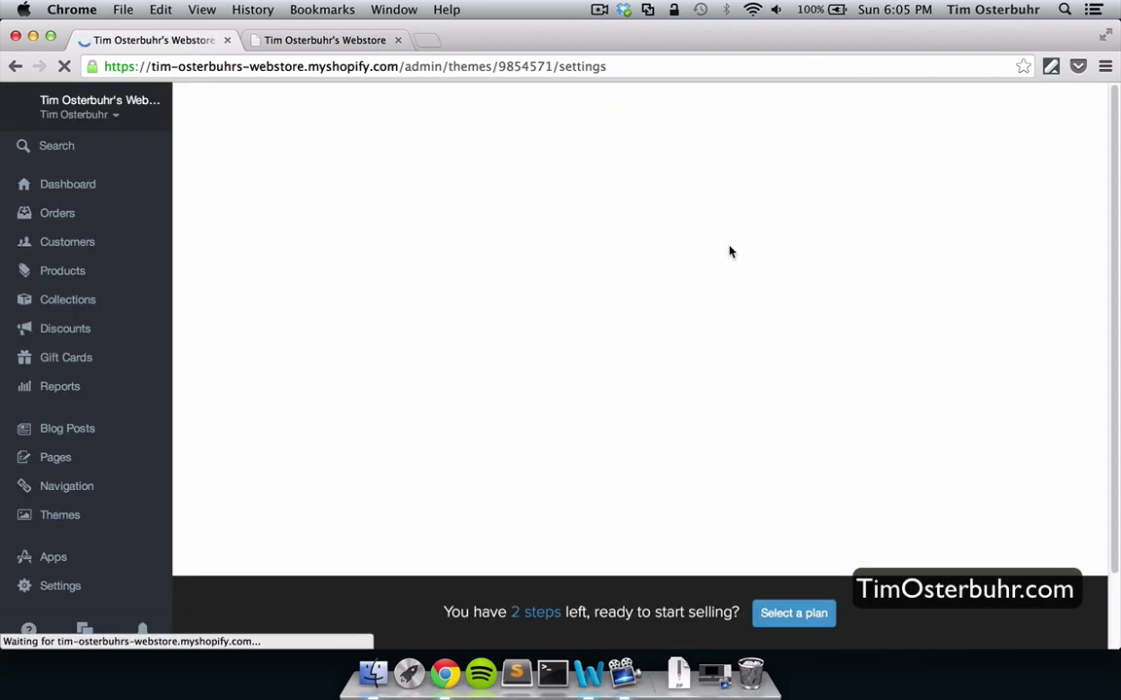
# - Examine the launchpad-star theme's logo, color, font and background settings
pyautogui.scroll(-2, 731, 252)
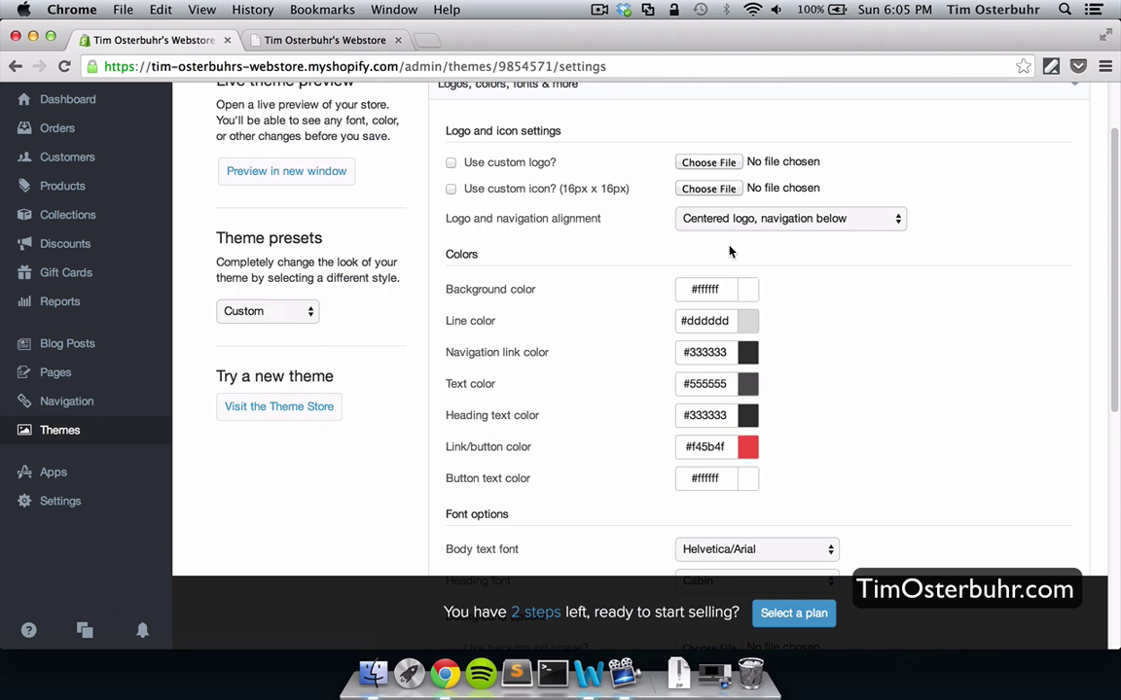
pyautogui.scroll(-5, 578, 165)
pyautogui.scroll(3, 581, 165)
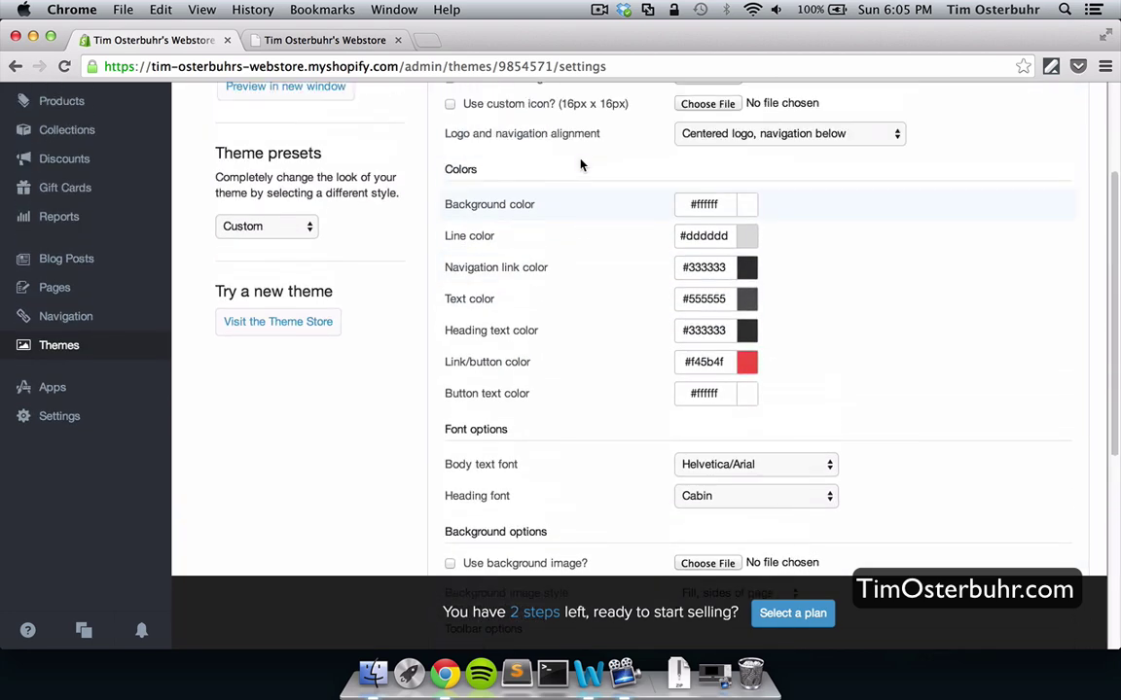
pyautogui.scroll(4, 580, 165)
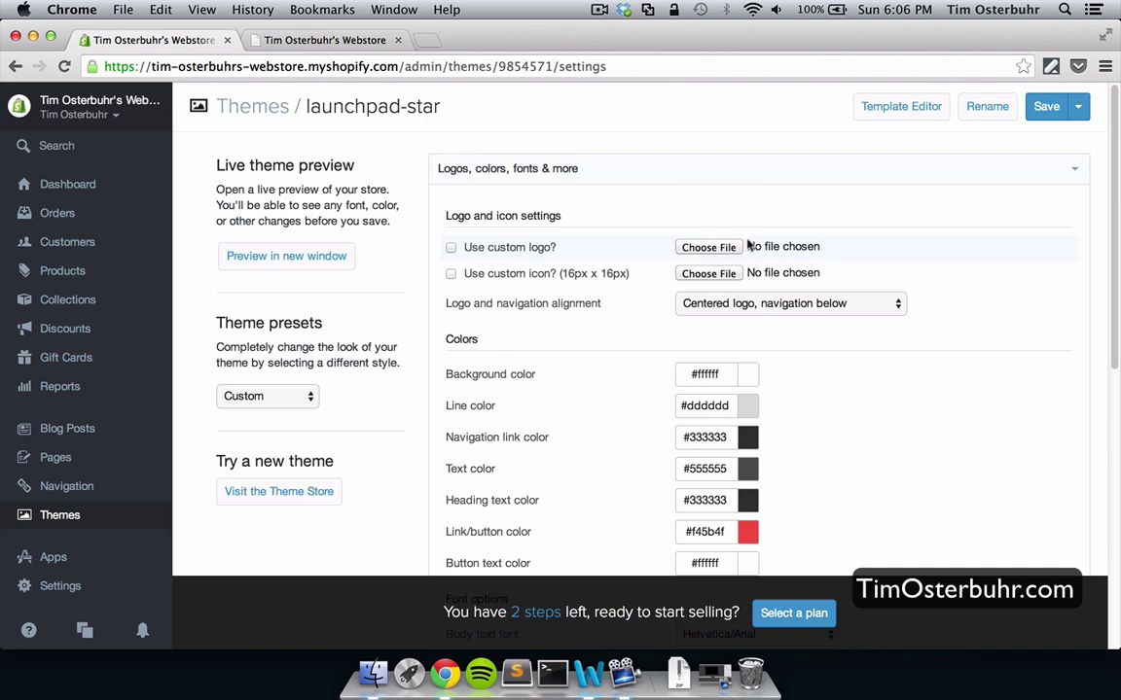
pyautogui.scroll(-1, 700, 251)
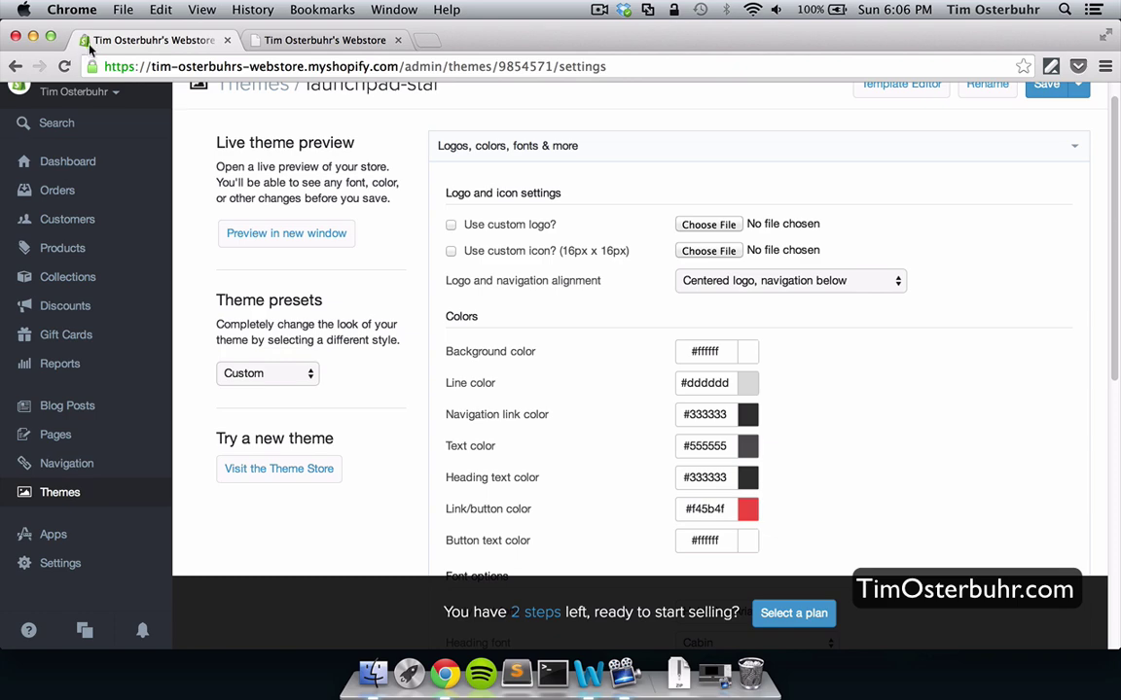
pyautogui.scroll(1, 500, 193)
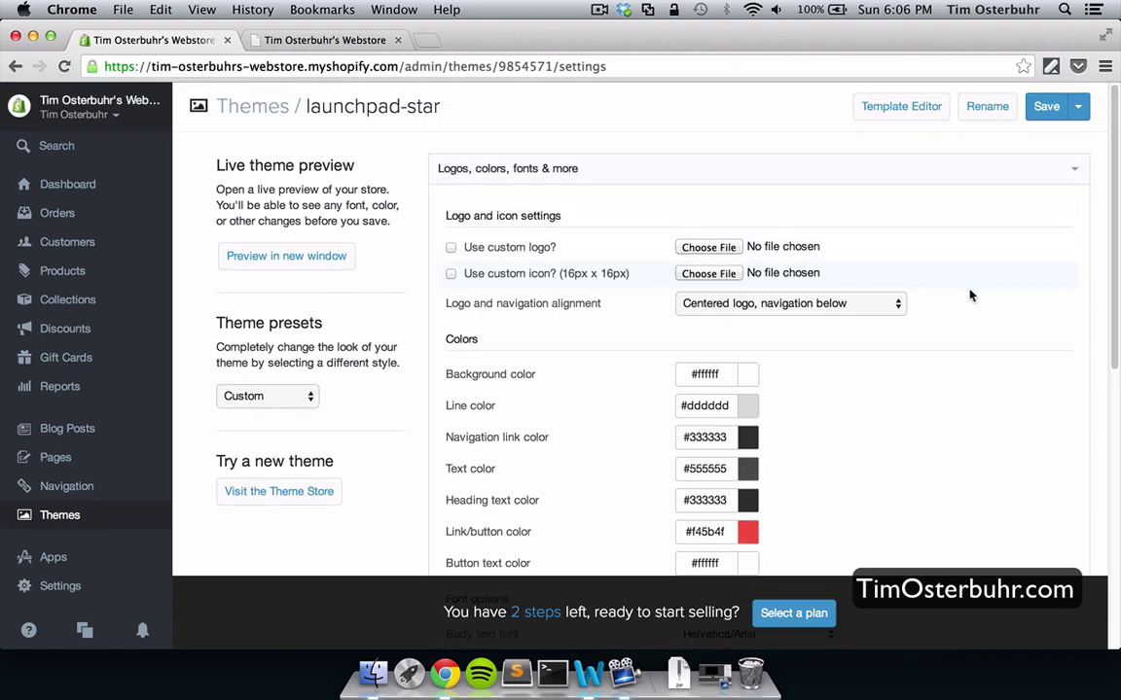
# - Set the theme's background color to red, #ff0000
pyautogui.scroll(-3, 951, 338)
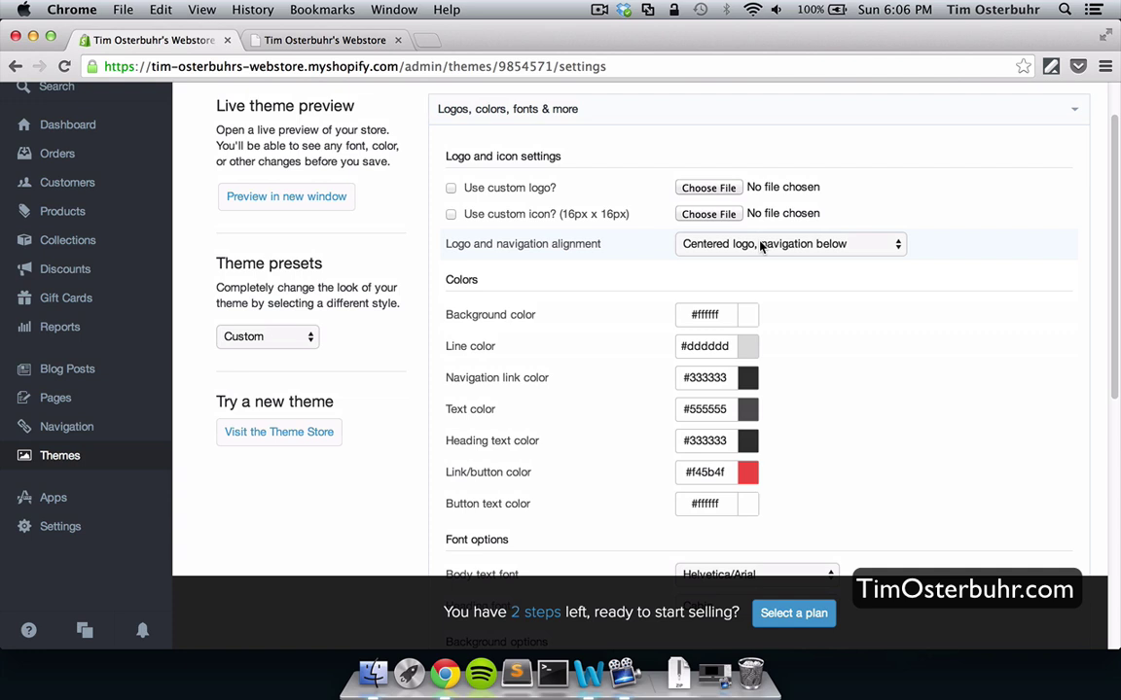
pyautogui.scroll(-3, 762, 246)
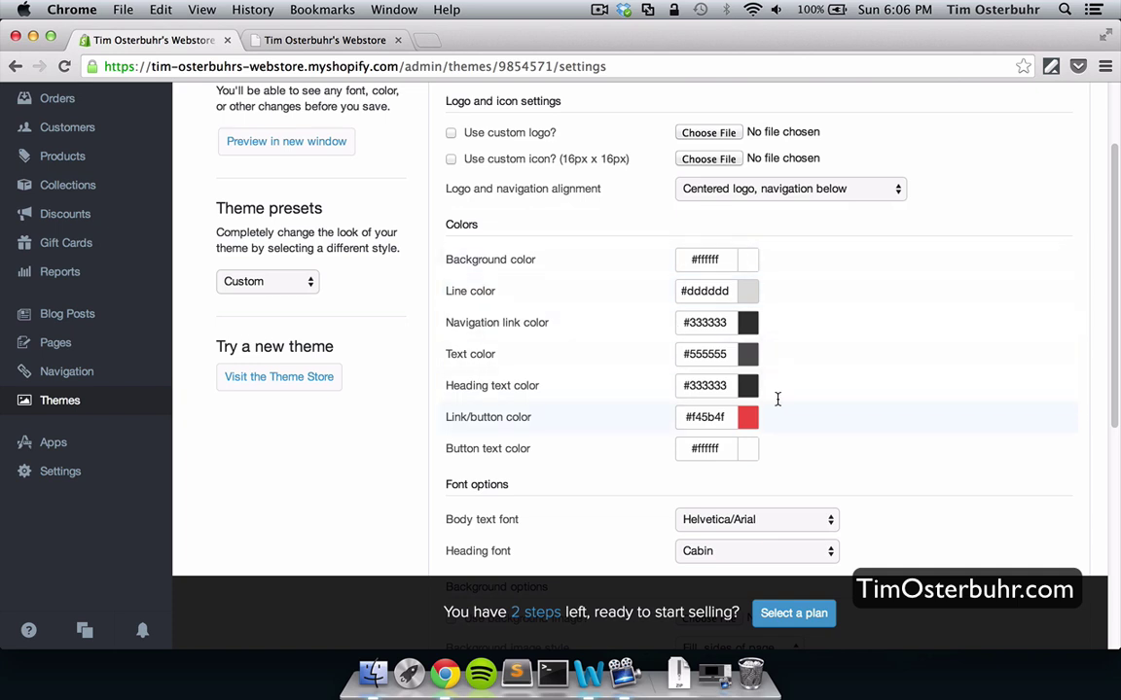
pyautogui.click(722, 257)
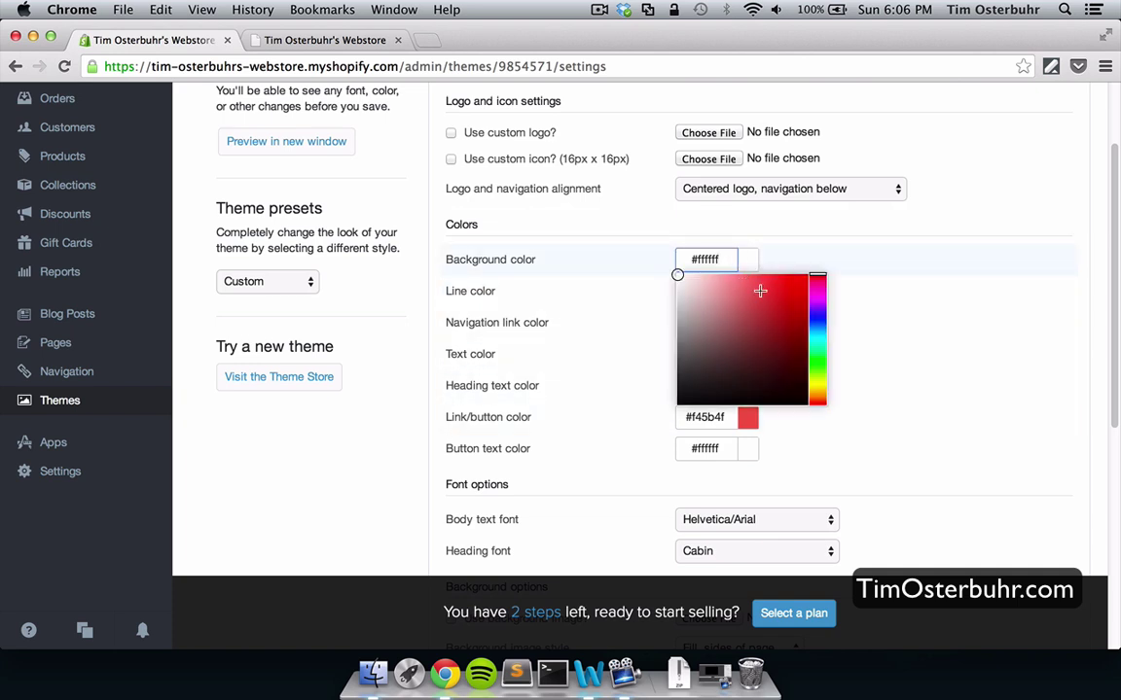
pyautogui.moveTo(763, 292)
pyautogui.mouseDown()
pyautogui.moveTo(783, 293)
pyautogui.moveTo(806, 266)
pyautogui.mouseUp()
pyautogui.click(837, 283)
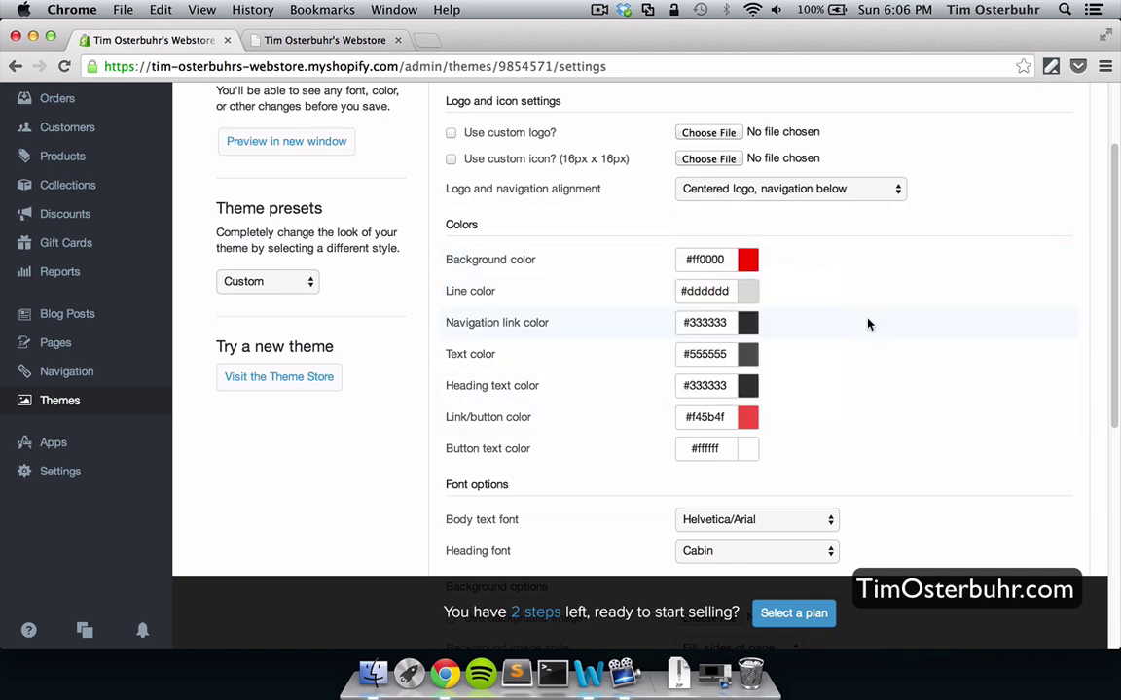
# - Preview the storefront in a new window and check the home page at a wider and a narrower window width
pyautogui.scroll(-1, 602, 348)
pyautogui.scroll(-4, 602, 348)
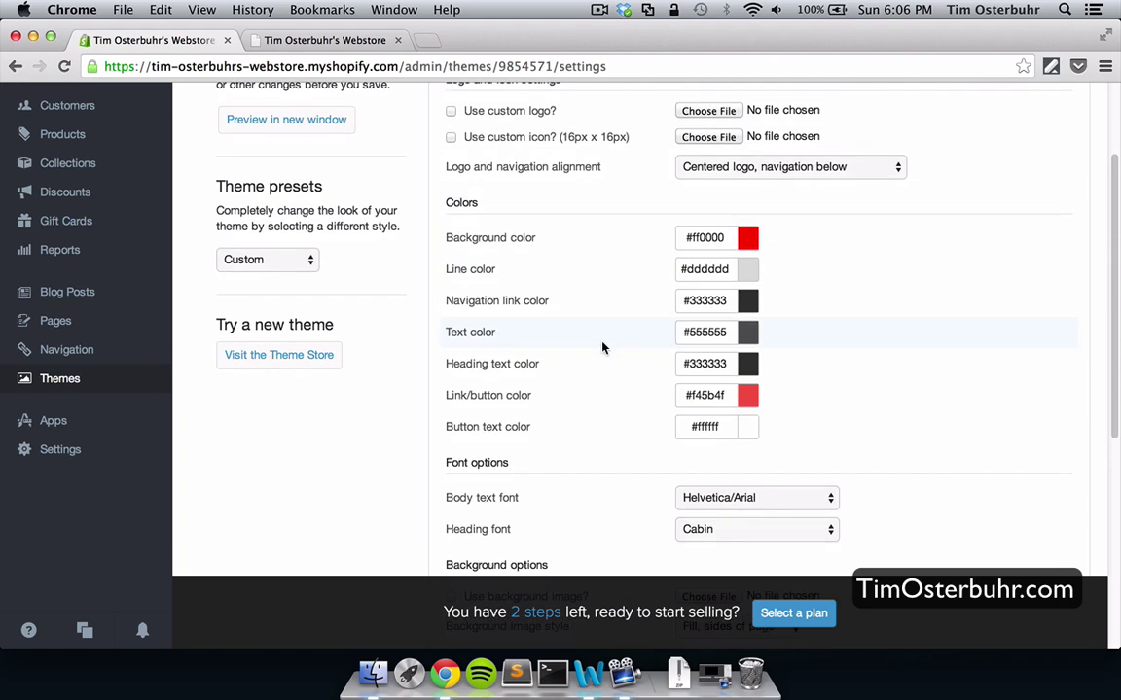
pyautogui.scroll(4, 602, 347)
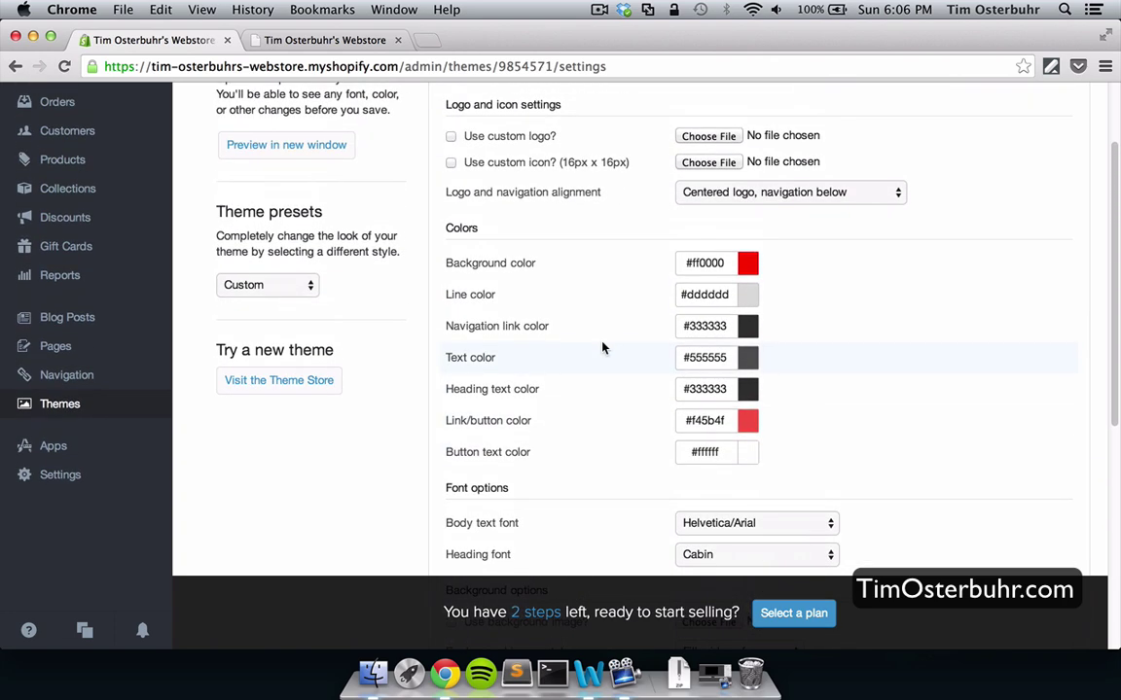
pyautogui.scroll(4, 602, 347)
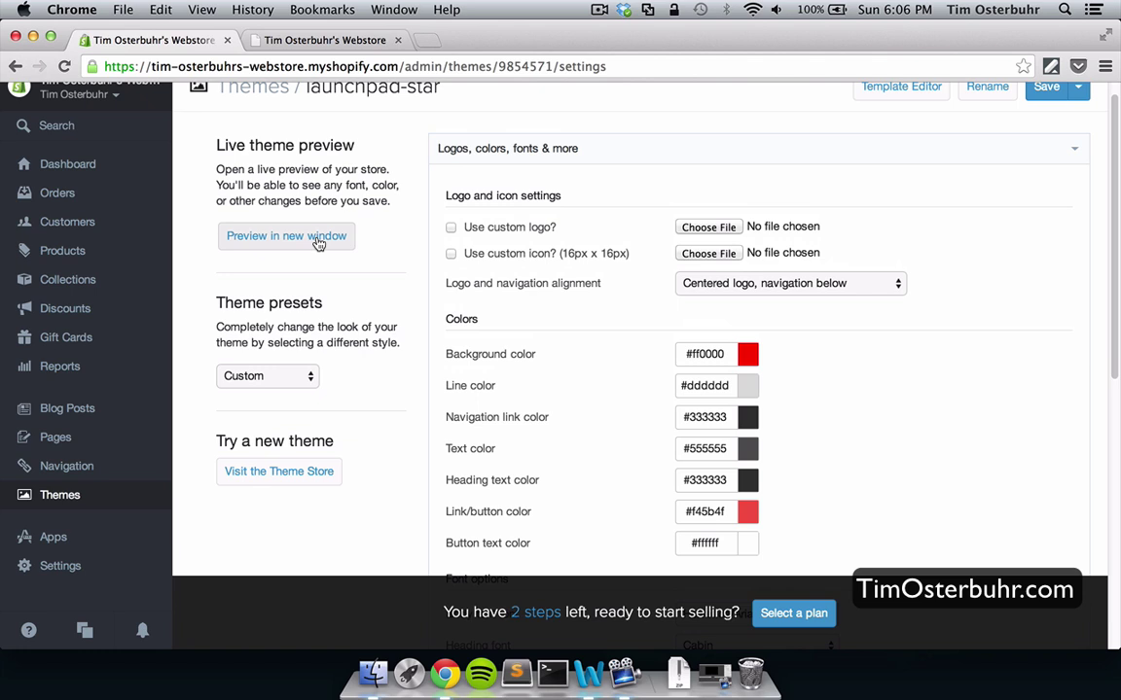
pyautogui.click(318, 241)
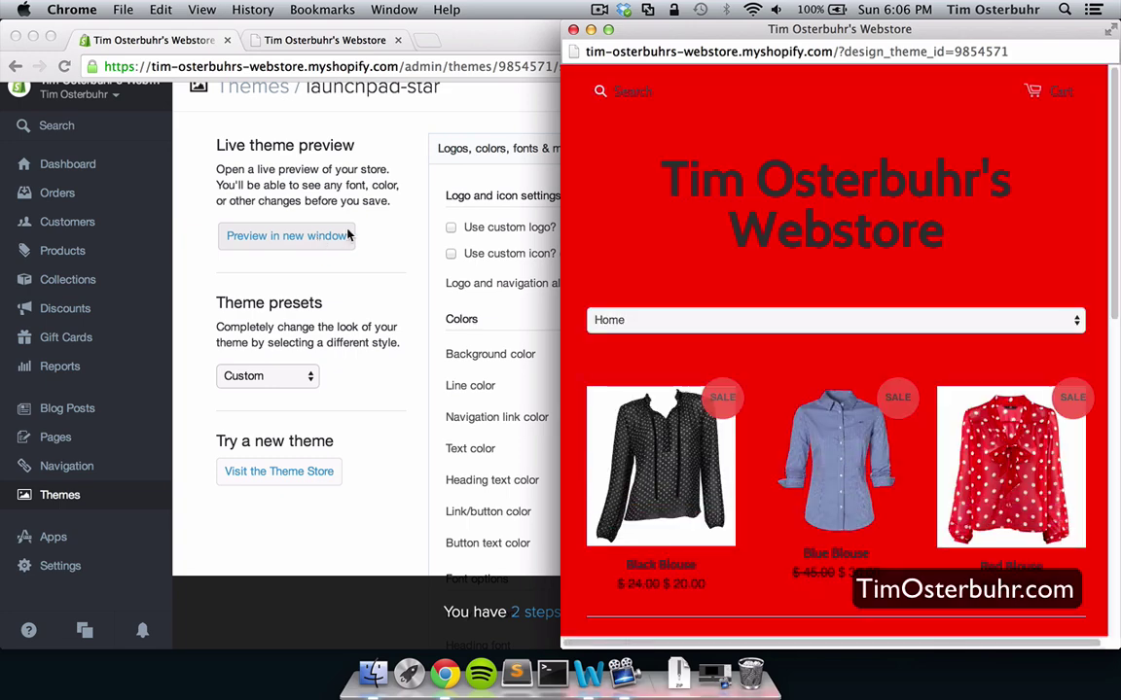
pyautogui.scroll(-5, 584, 238)
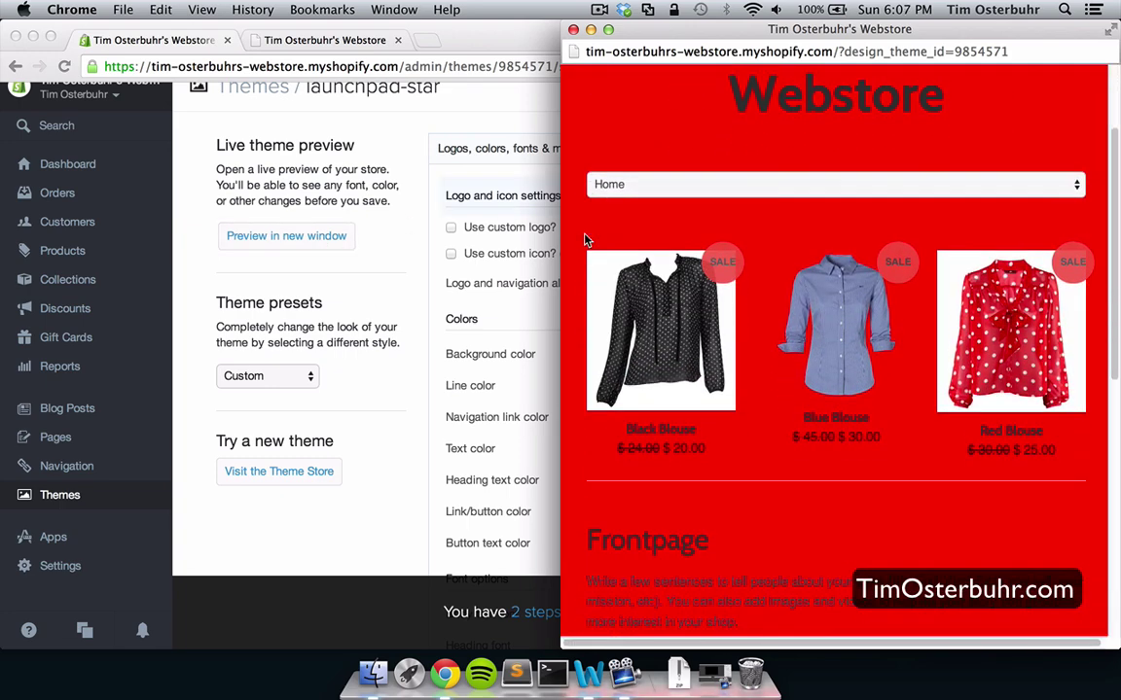
pyautogui.moveTo(562, 239); pyautogui.dragTo(3, 260)
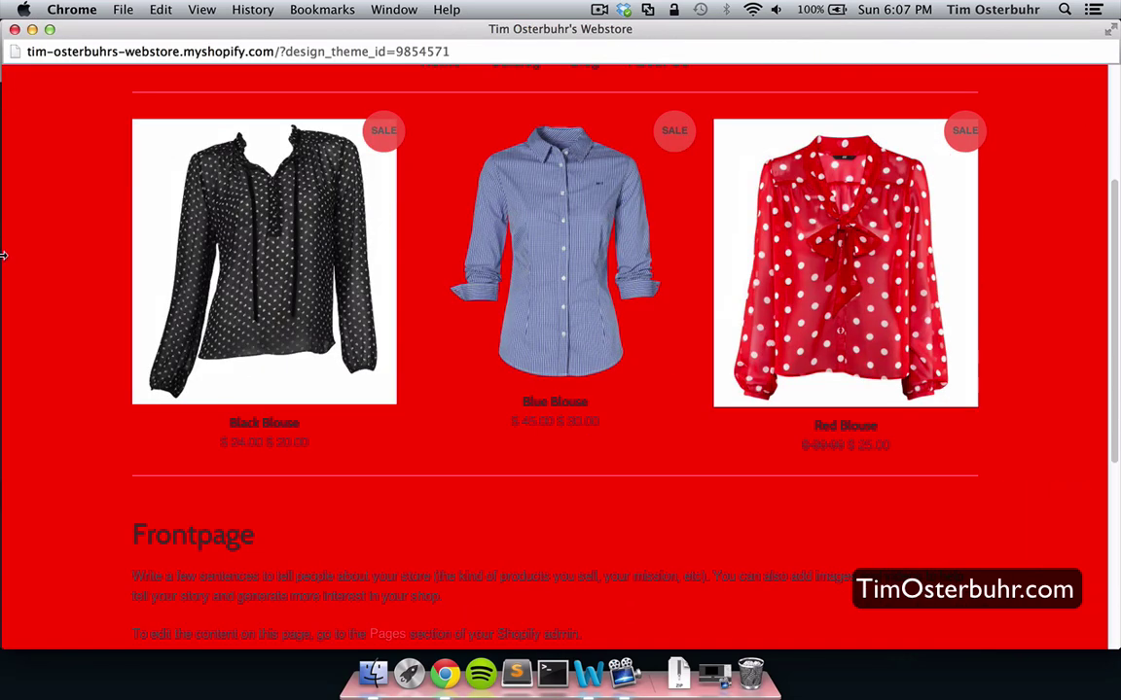
pyautogui.moveTo(3, 255); pyautogui.dragTo(595, 304)
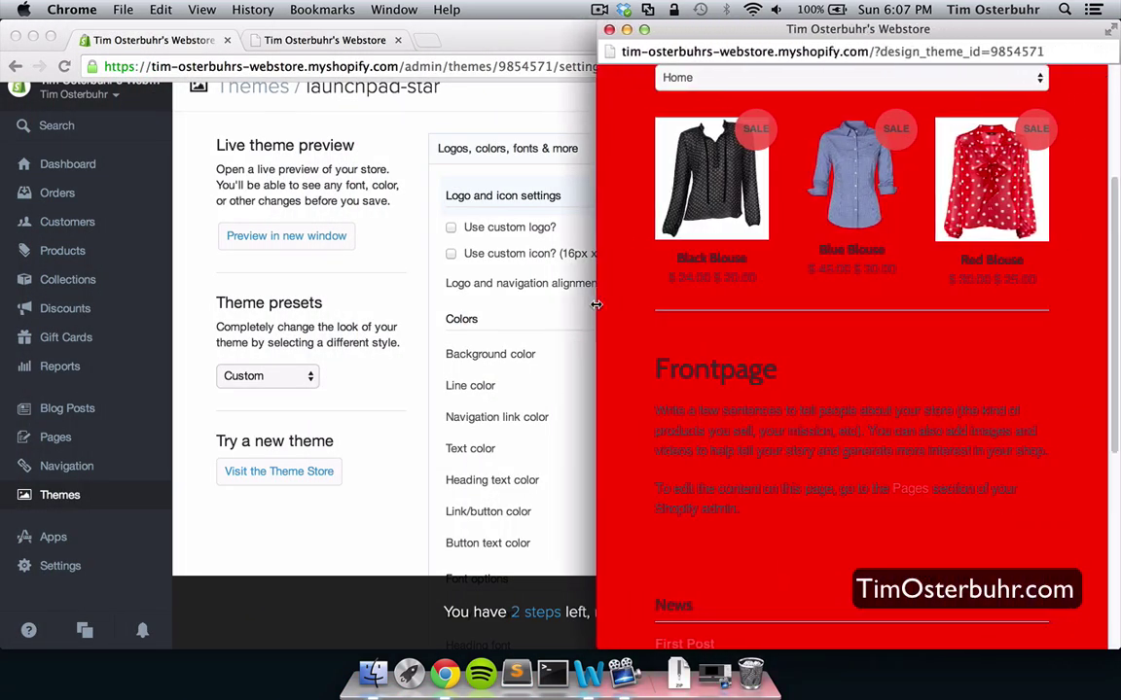
# - Return to the theme settings and set the background color to #ffffff
pyautogui.click(374, 358)
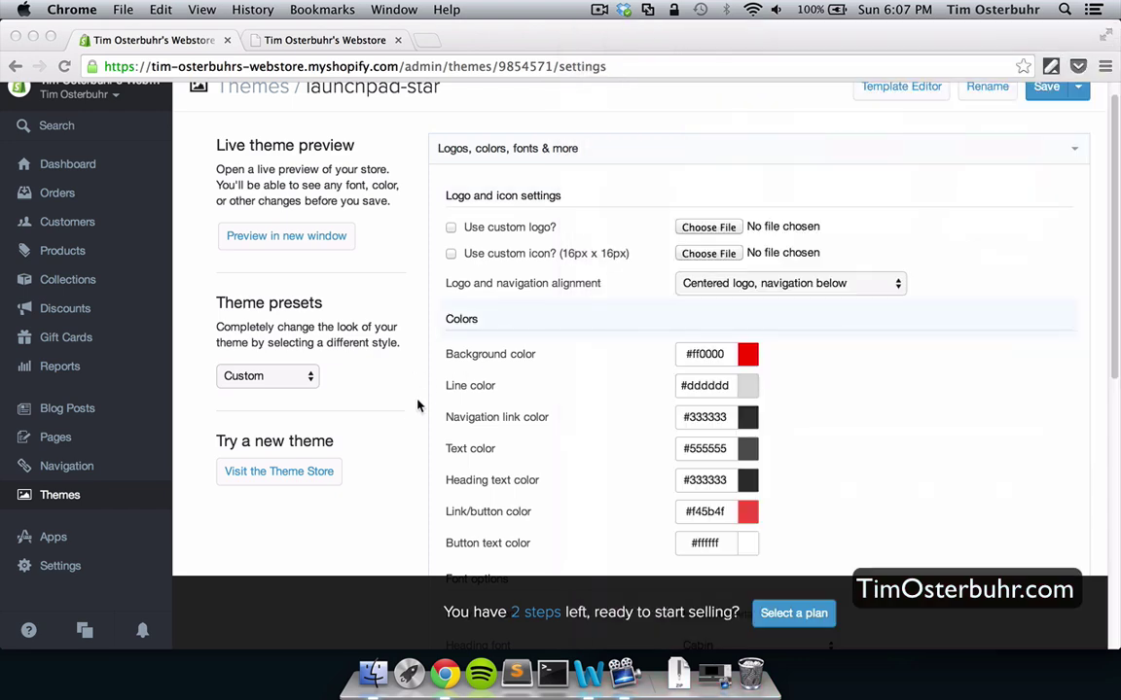
pyautogui.click(746, 356)
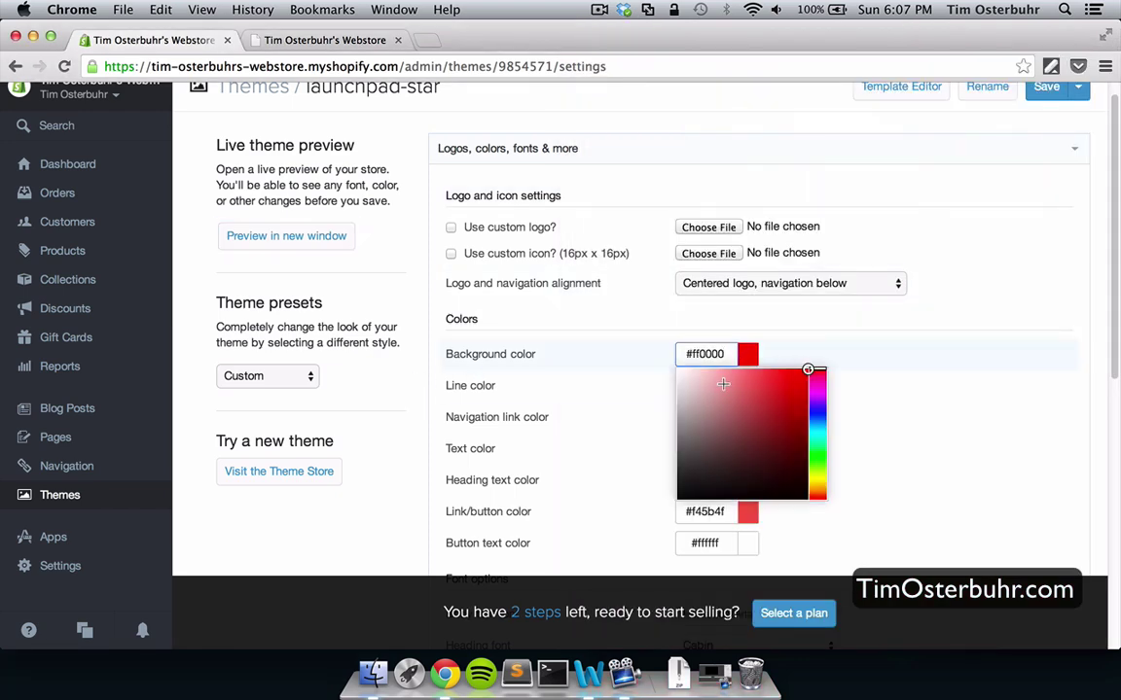
pyautogui.write('#ffffff')
pyautogui.click(768, 331)
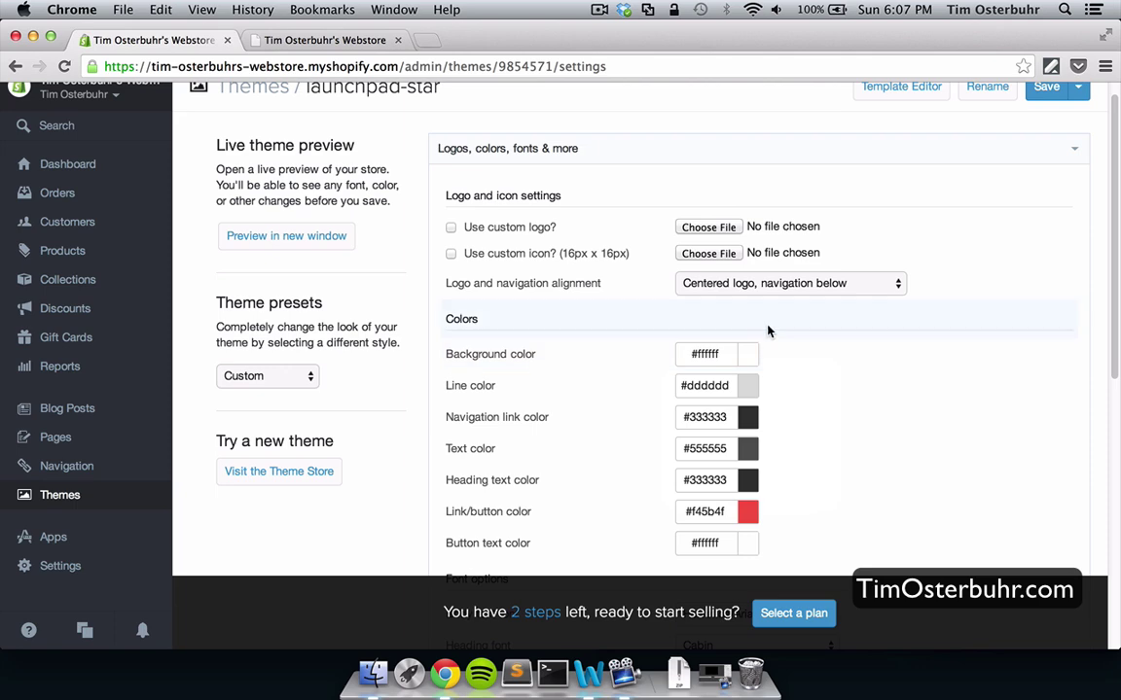
# - Preview the storefront again, look through the home page down to the footer links, and put the preview window away
pyautogui.click(284, 238)
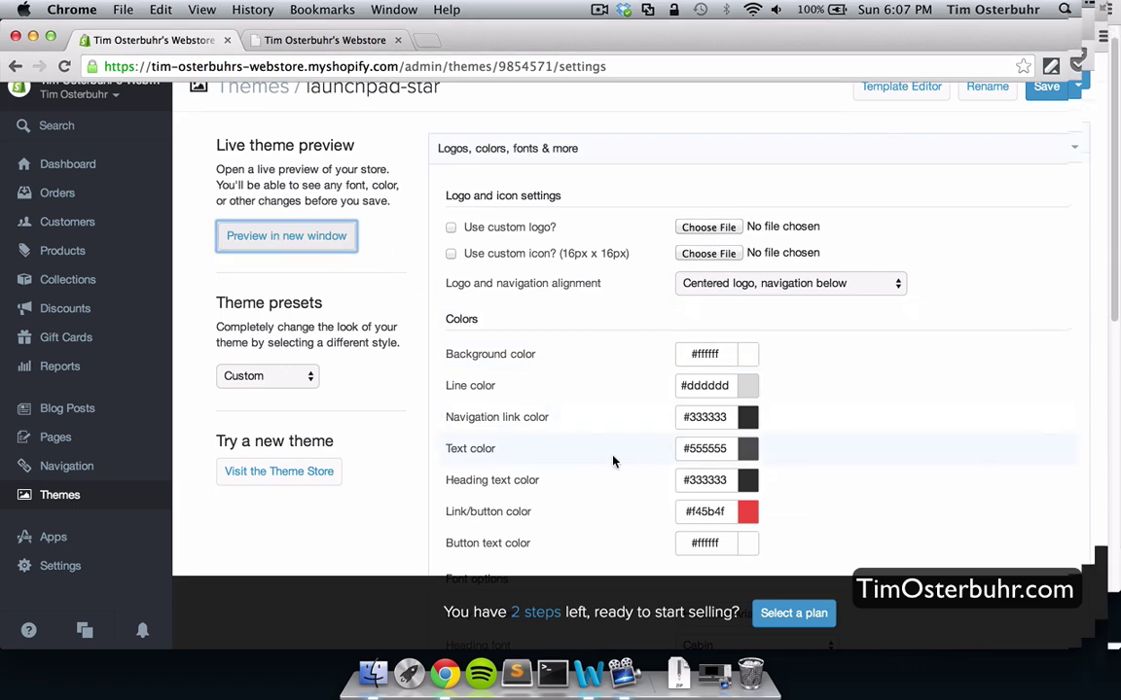
pyautogui.scroll(-3, 957, 189)
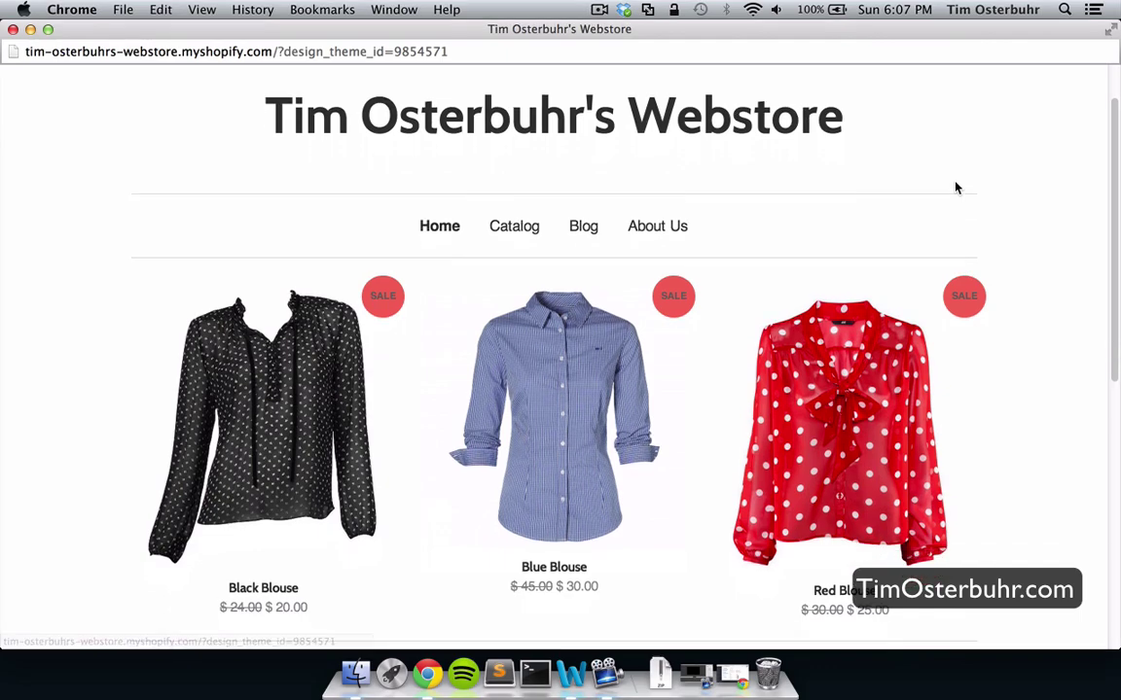
pyautogui.scroll(-4, 957, 189)
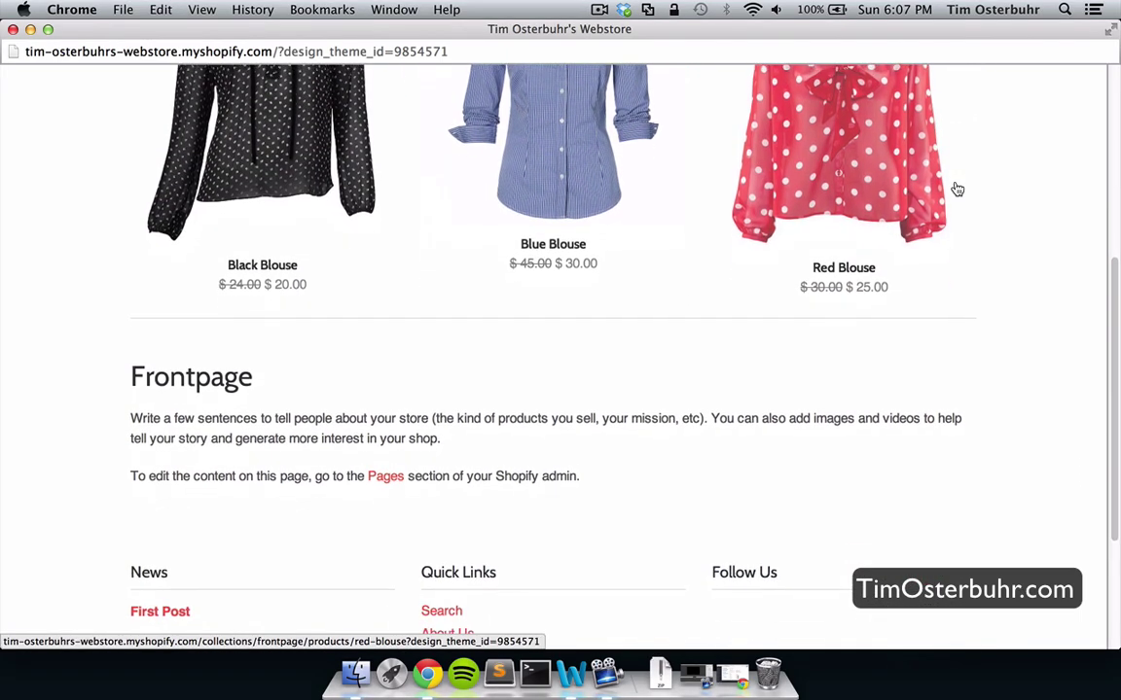
pyautogui.scroll(6, 957, 189)
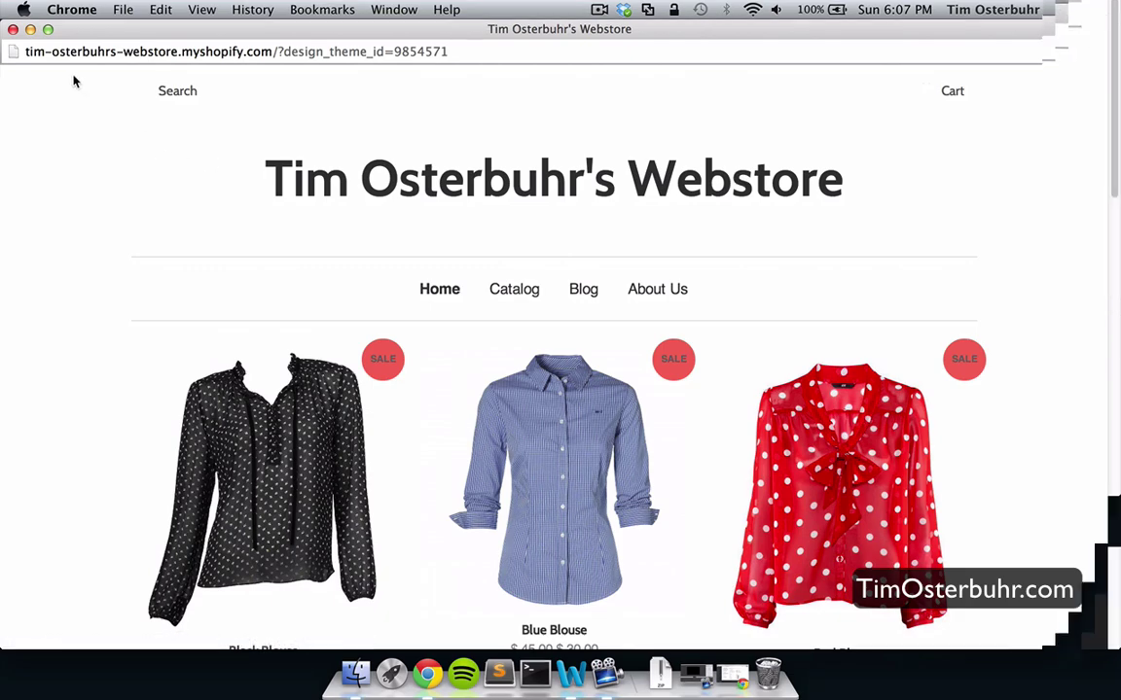
pyautogui.press('super+m')
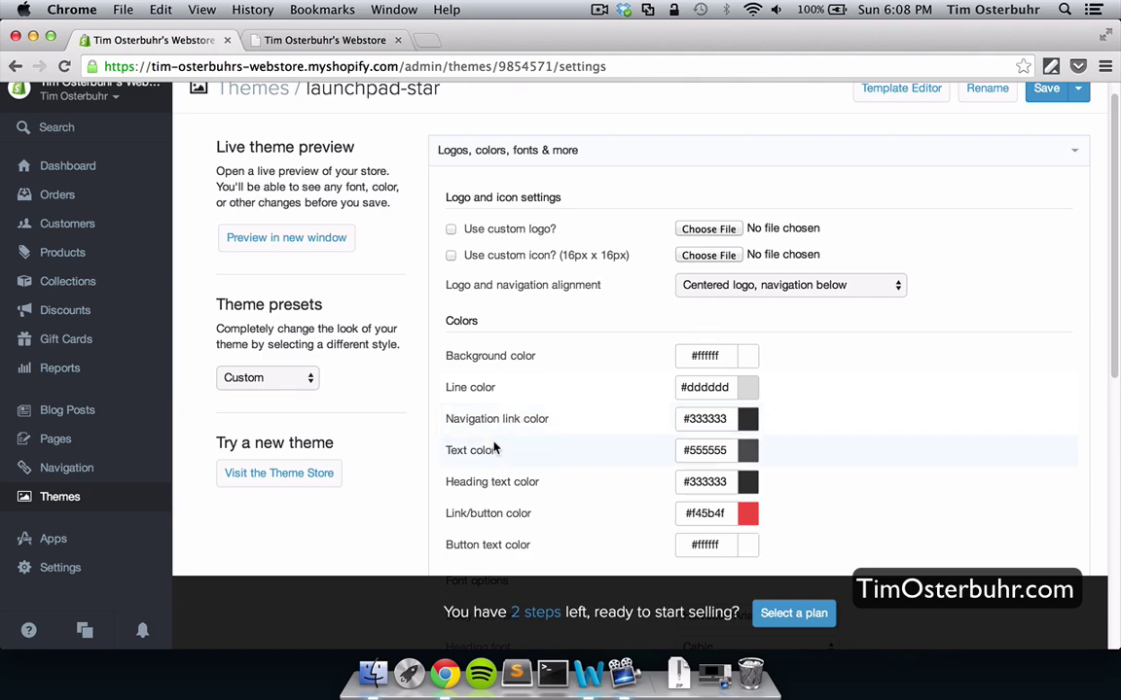
# - Set the theme's body text font to Open Sans and its heading font to Merriweather
pyautogui.scroll(-1, 506, 437)
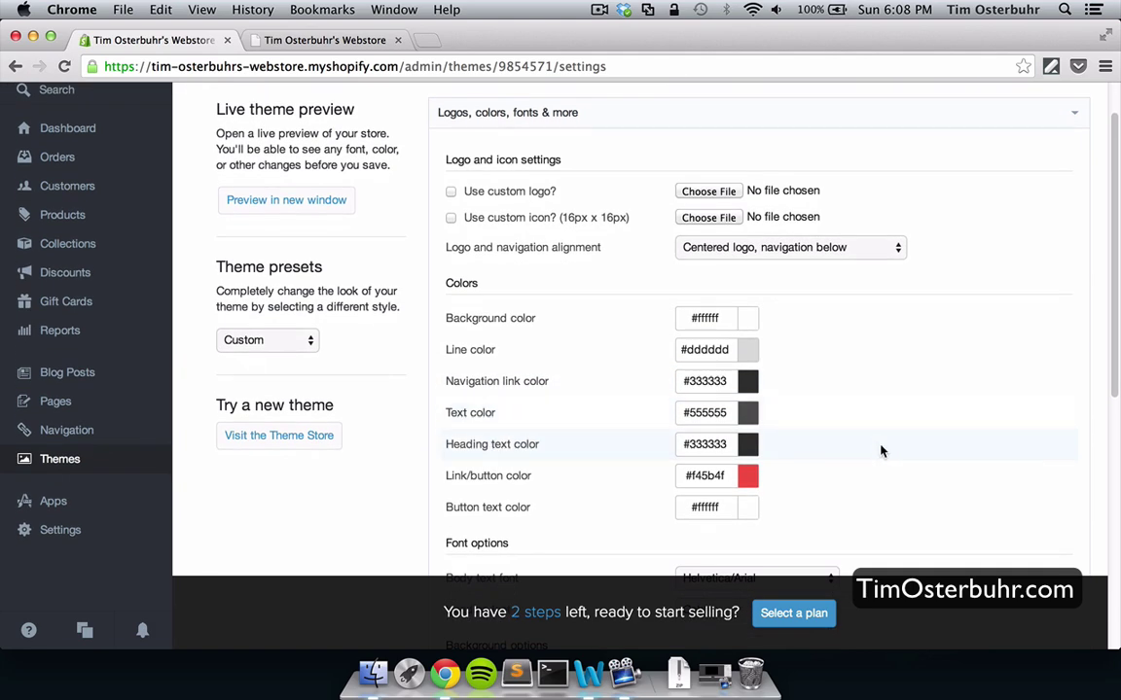
pyautogui.scroll(-2, 880, 450)
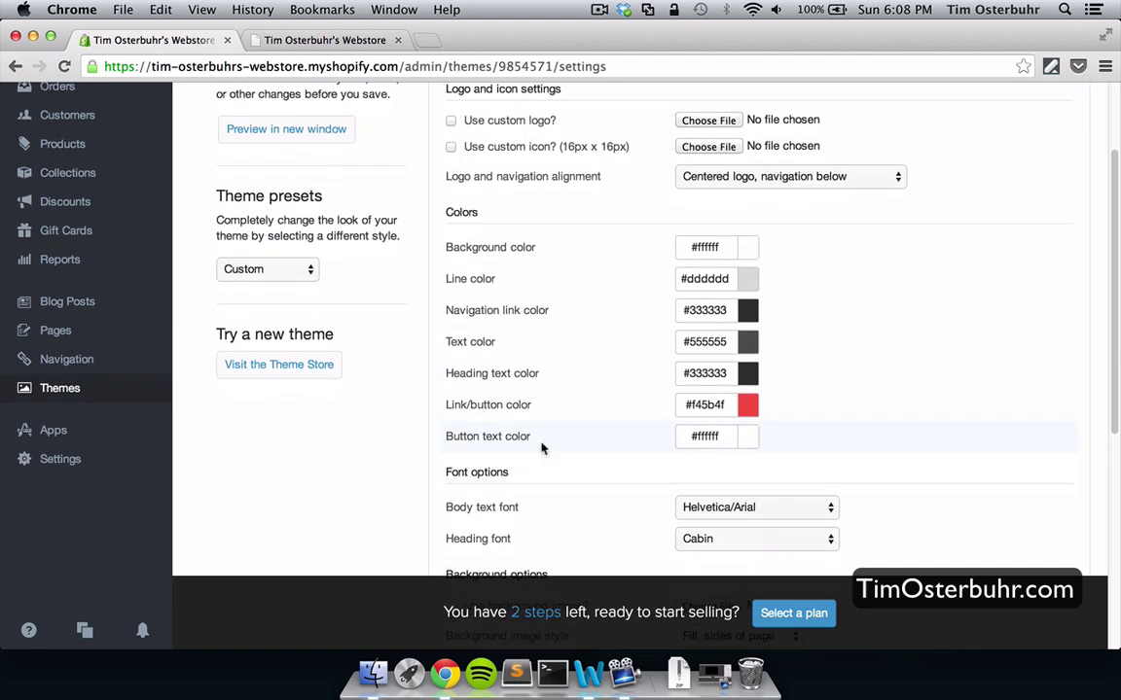
pyautogui.scroll(-4, 886, 431)
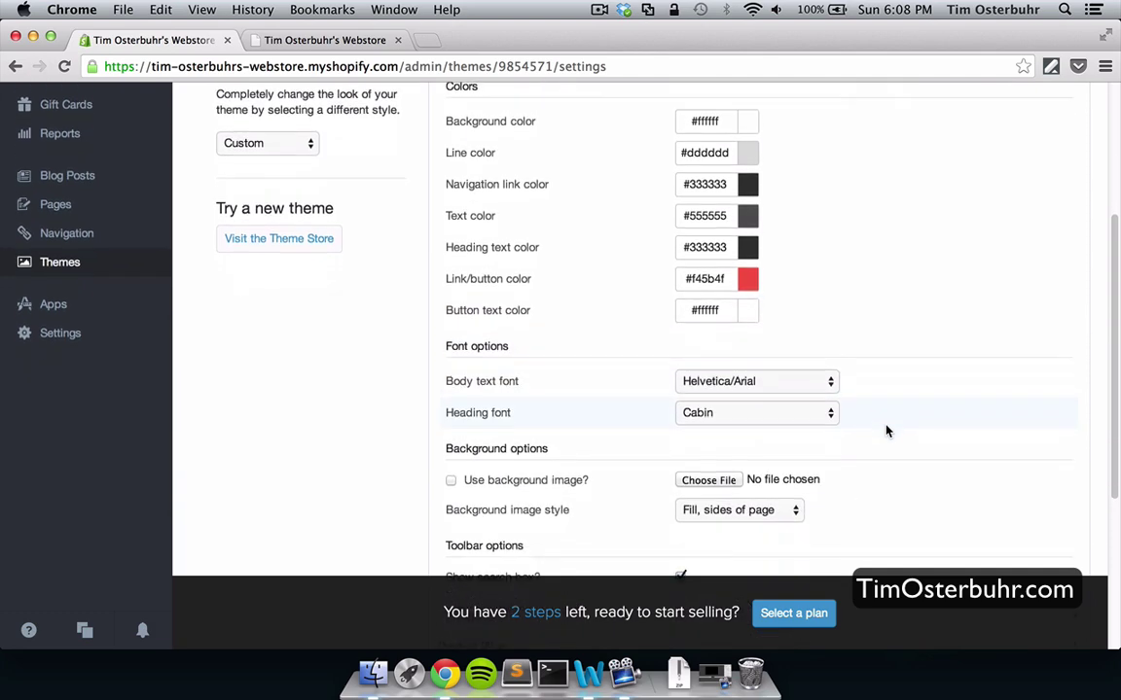
pyautogui.click(783, 352)
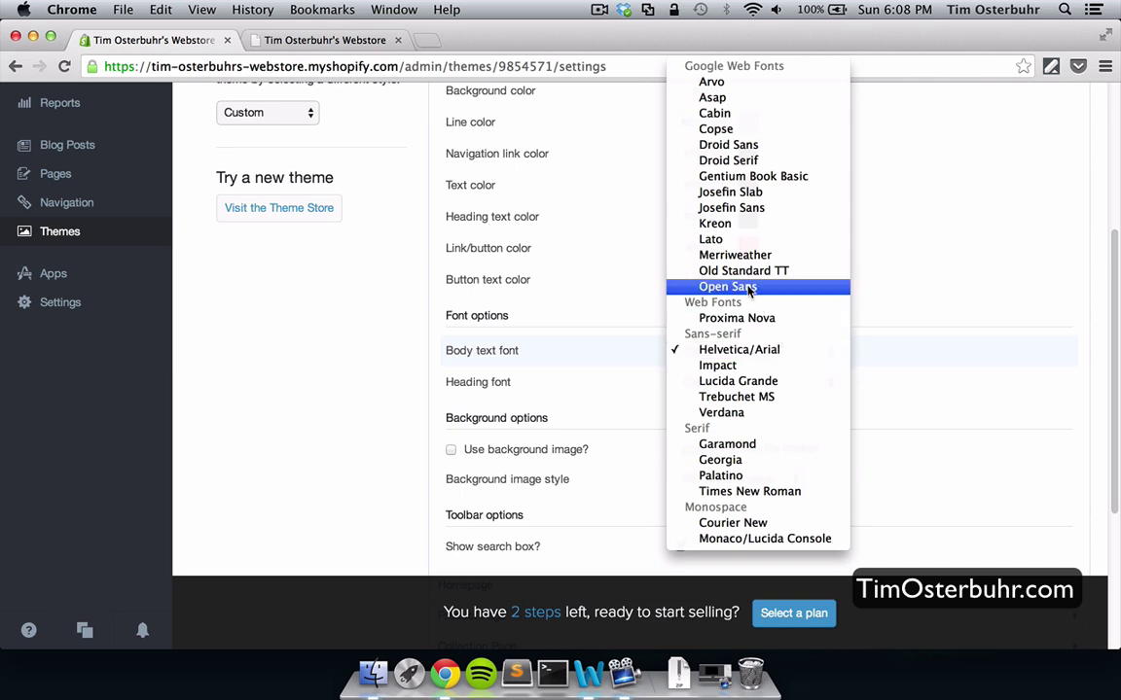
pyautogui.click(739, 286)
pyautogui.click(757, 381)
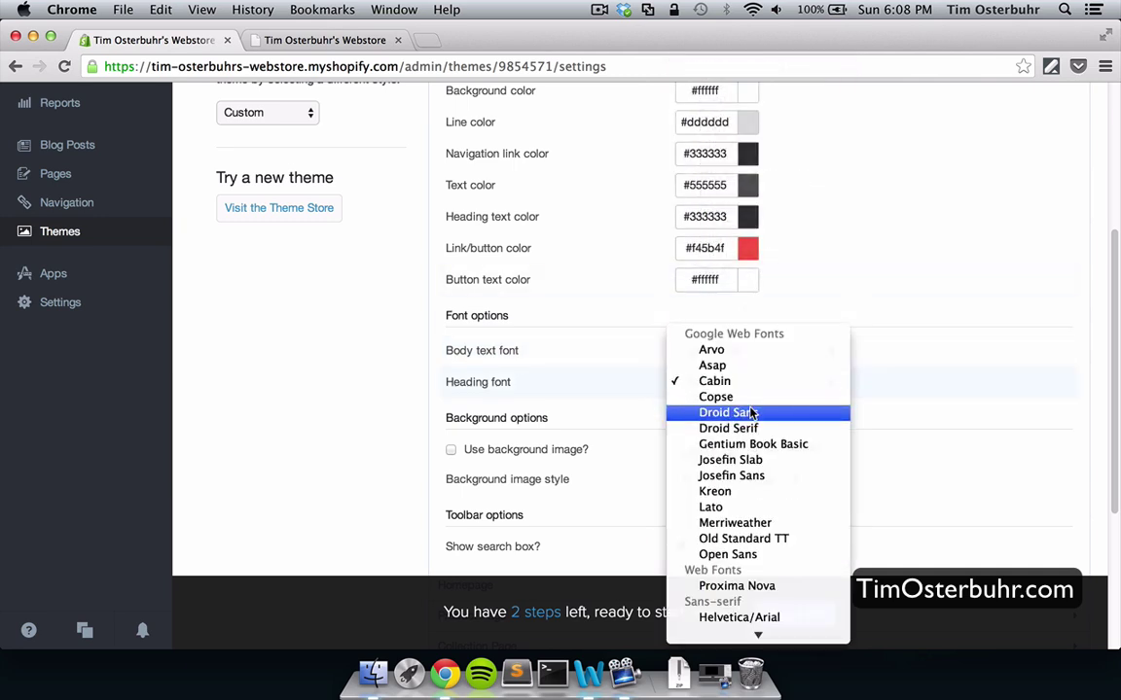
pyautogui.click(744, 522)
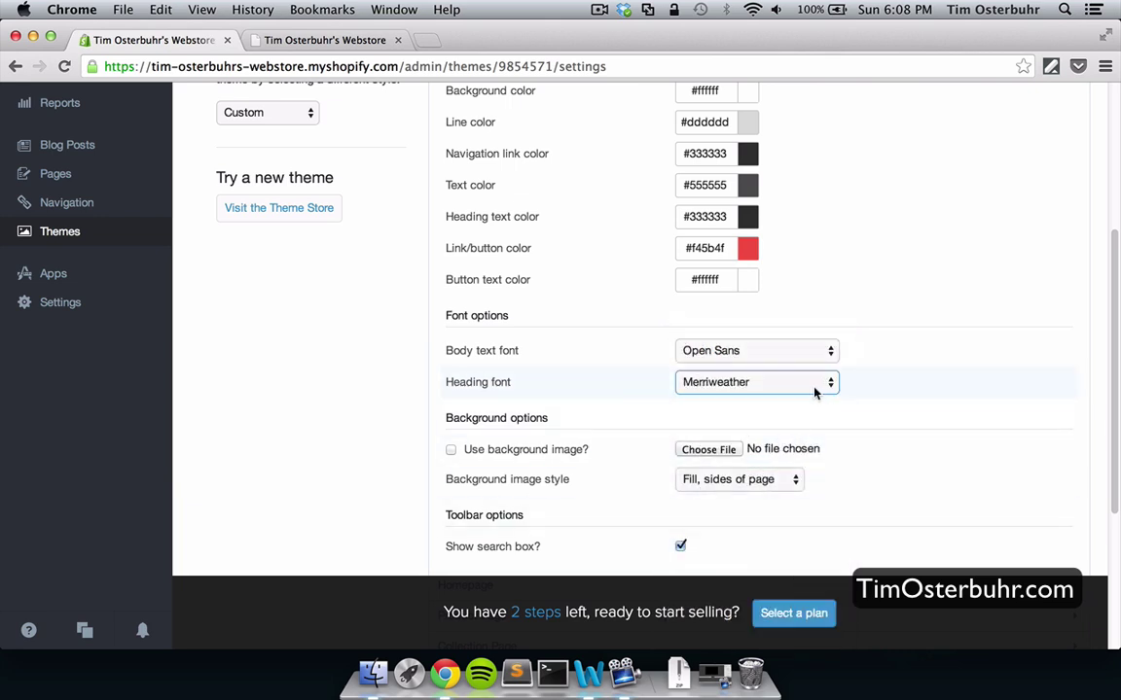
# - Examine the theme's background and toolbar options and the Homepage settings for slideshow banner, featured products and content
pyautogui.scroll(-2, 818, 386)
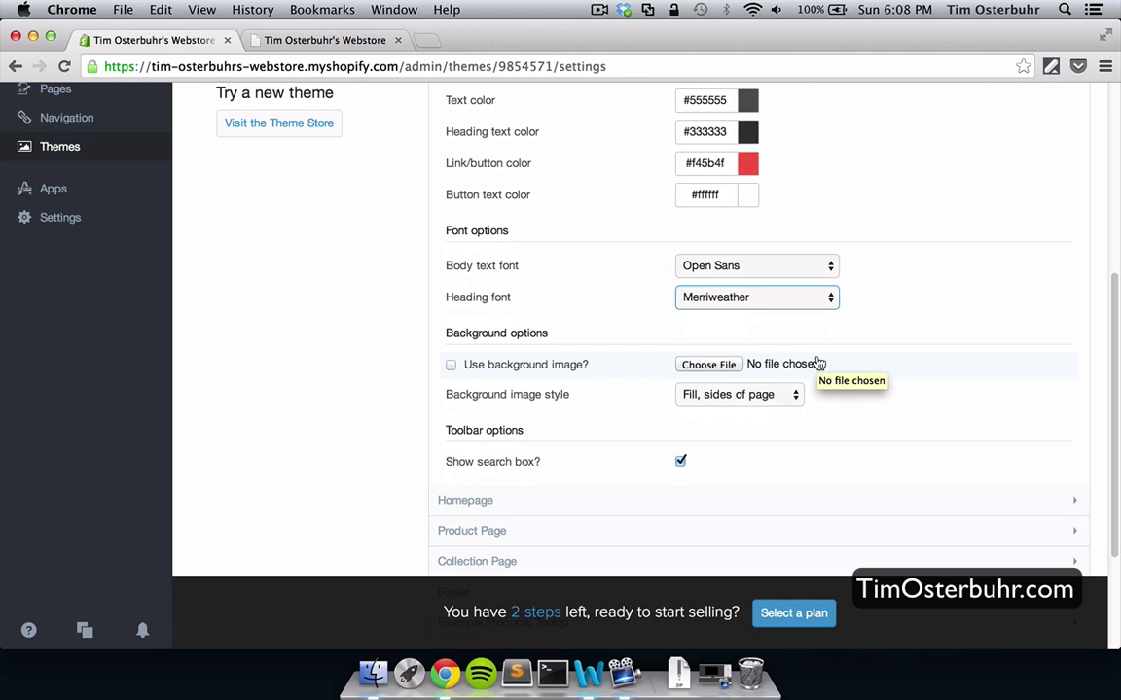
pyautogui.scroll(-5, 819, 362)
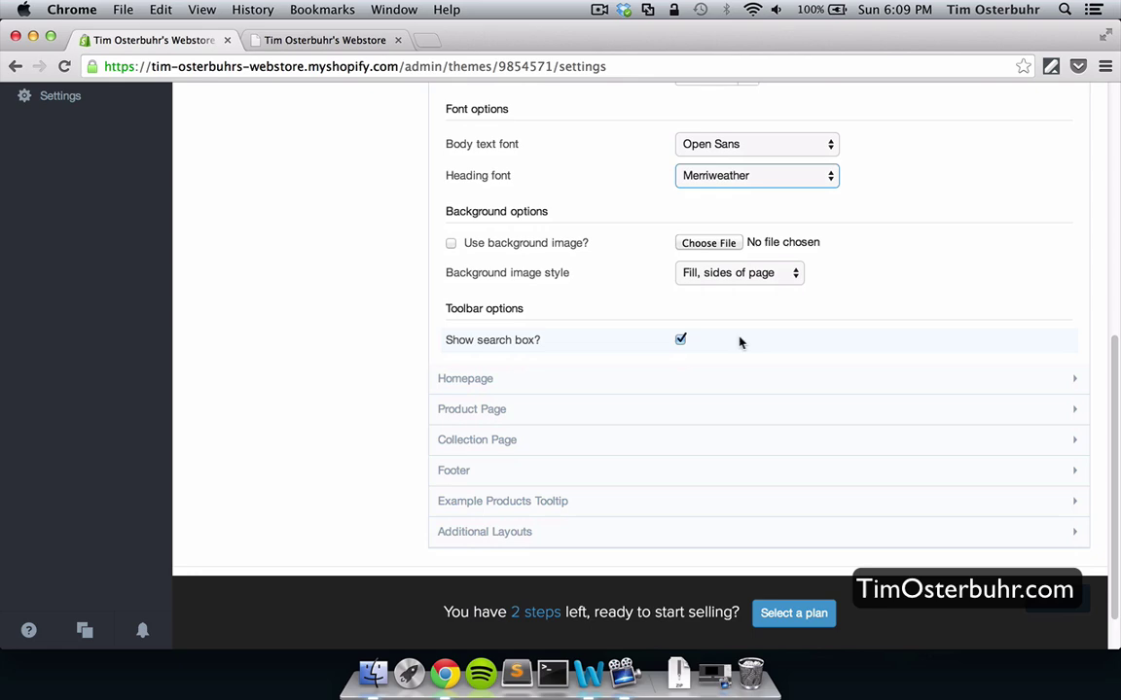
pyautogui.scroll(-1, 741, 342)
pyautogui.click(605, 358)
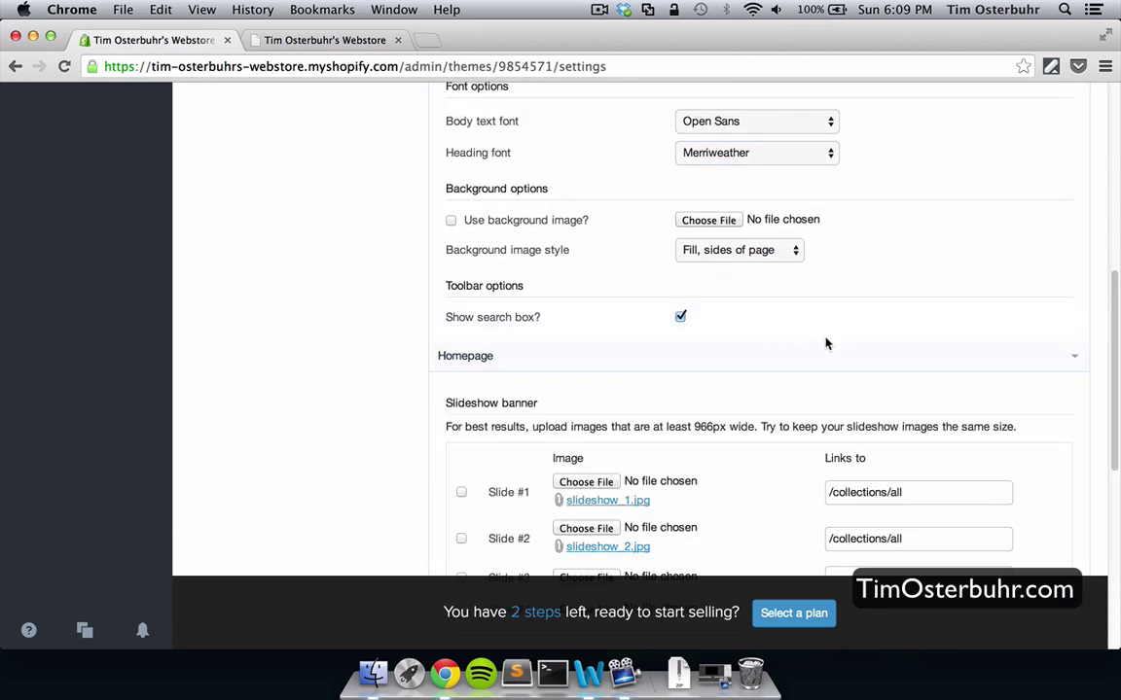
pyautogui.scroll(-5, 825, 343)
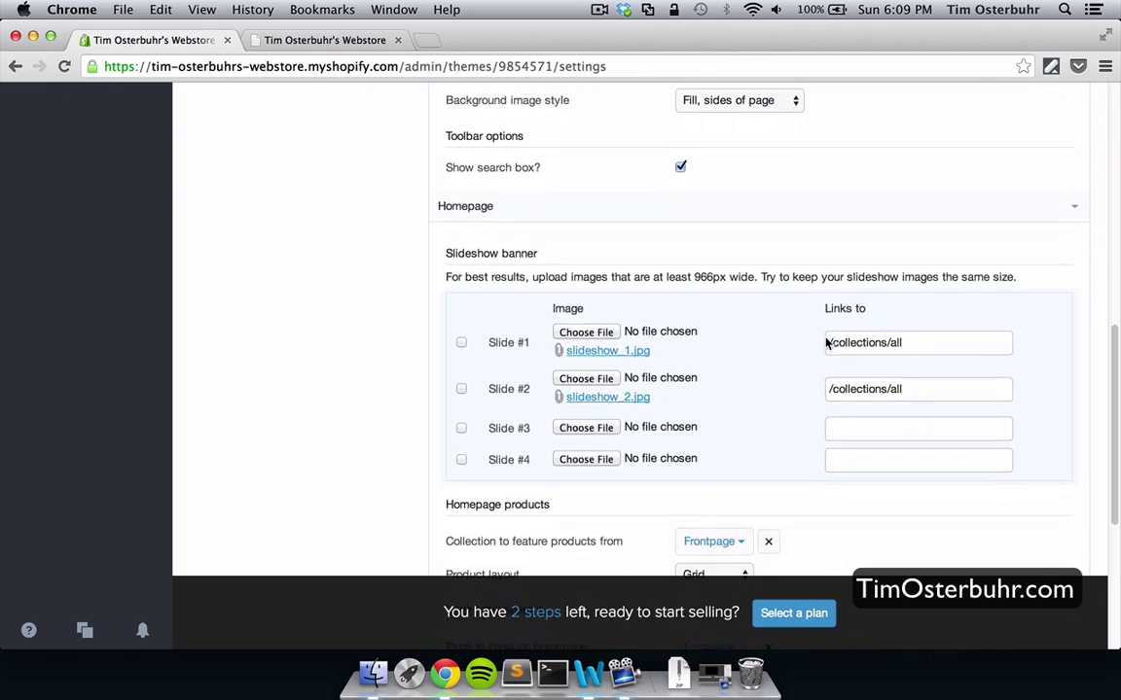
pyautogui.scroll(-1, 794, 339)
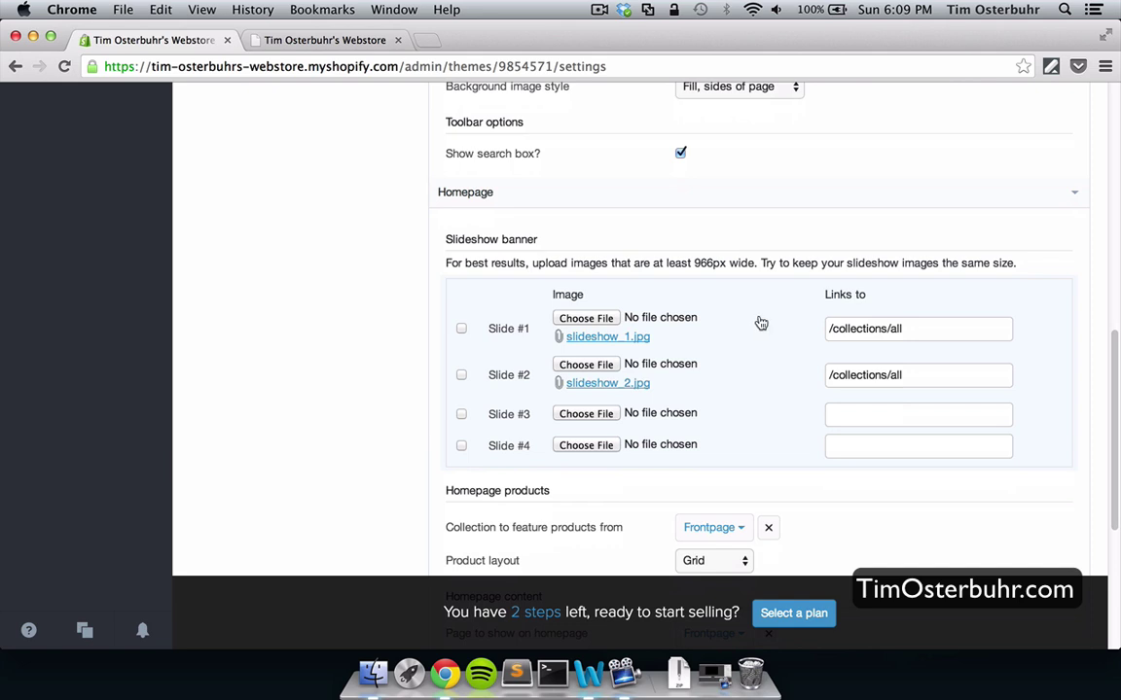
pyautogui.scroll(-3, 760, 321)
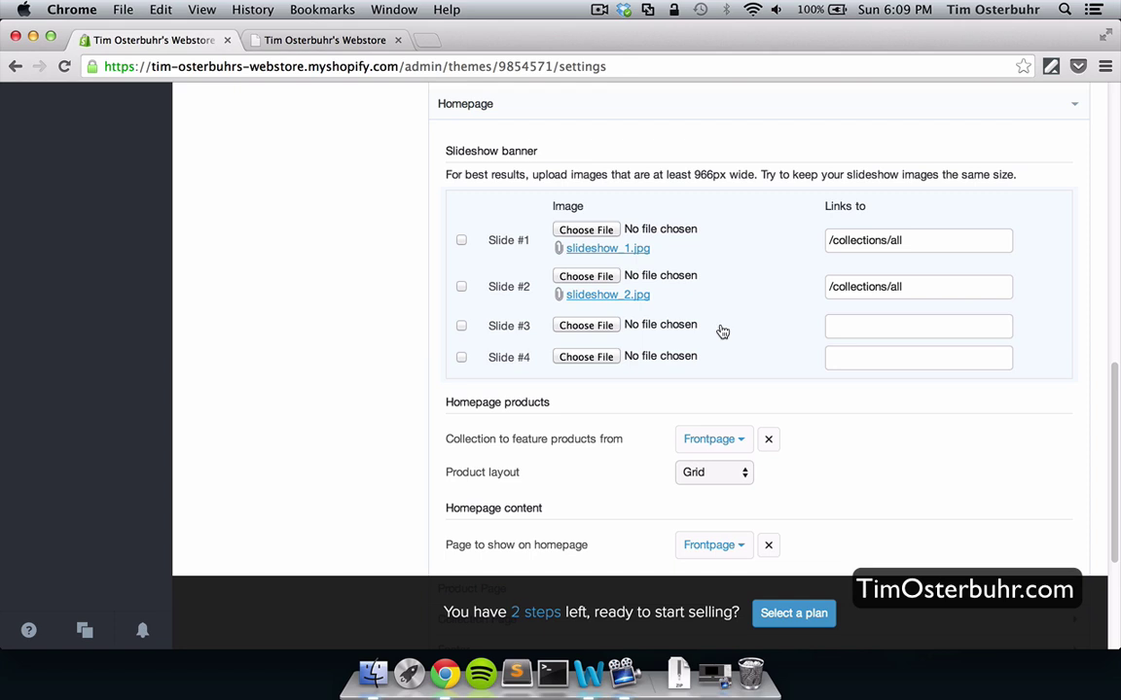
pyautogui.scroll(-2, 721, 330)
pyautogui.scroll(-3, 721, 330)
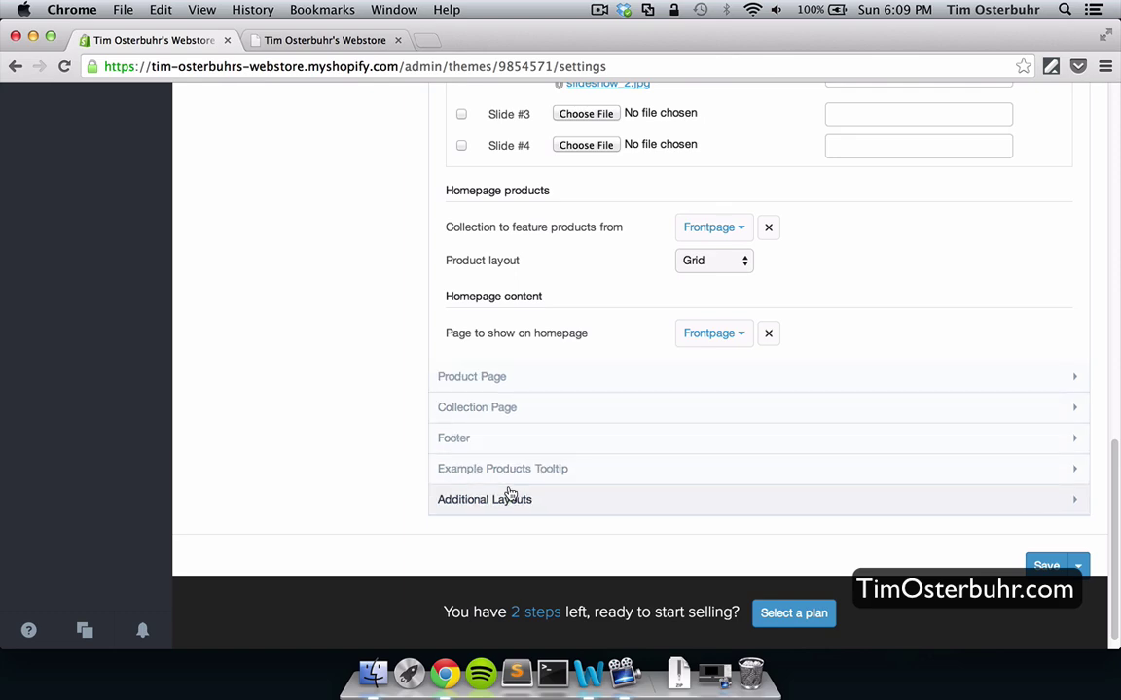
# - Open the Shopify Theme Store from the theme settings page
pyautogui.scroll(2, 507, 495)
pyautogui.scroll(12, 508, 495)
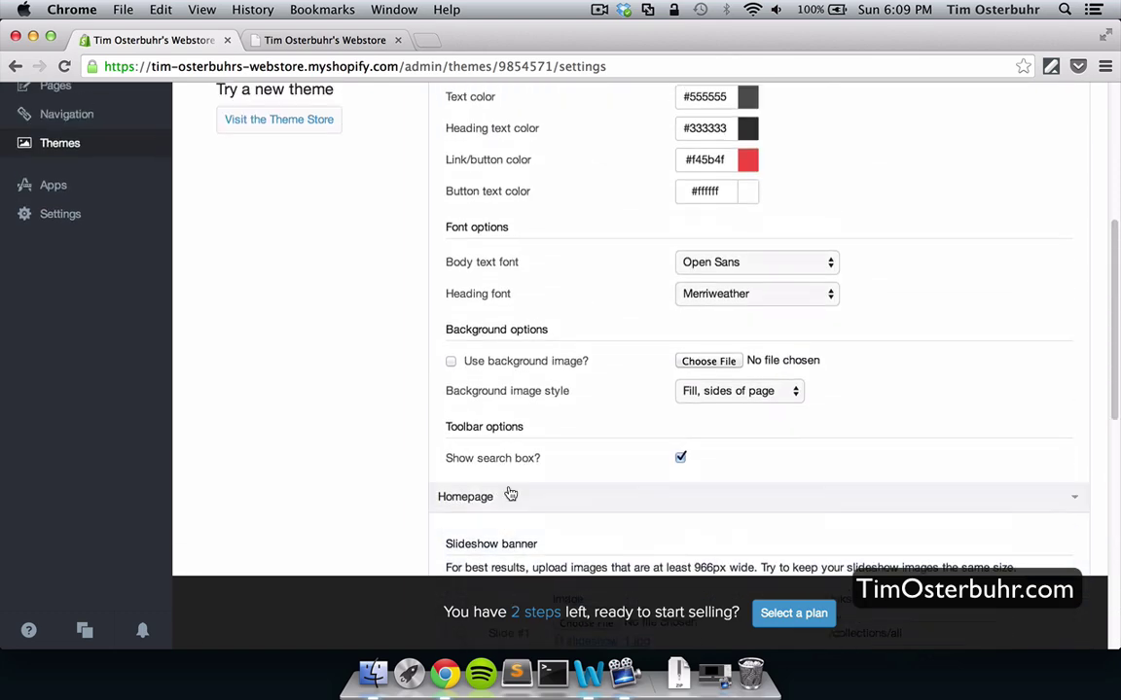
pyautogui.scroll(6, 508, 489)
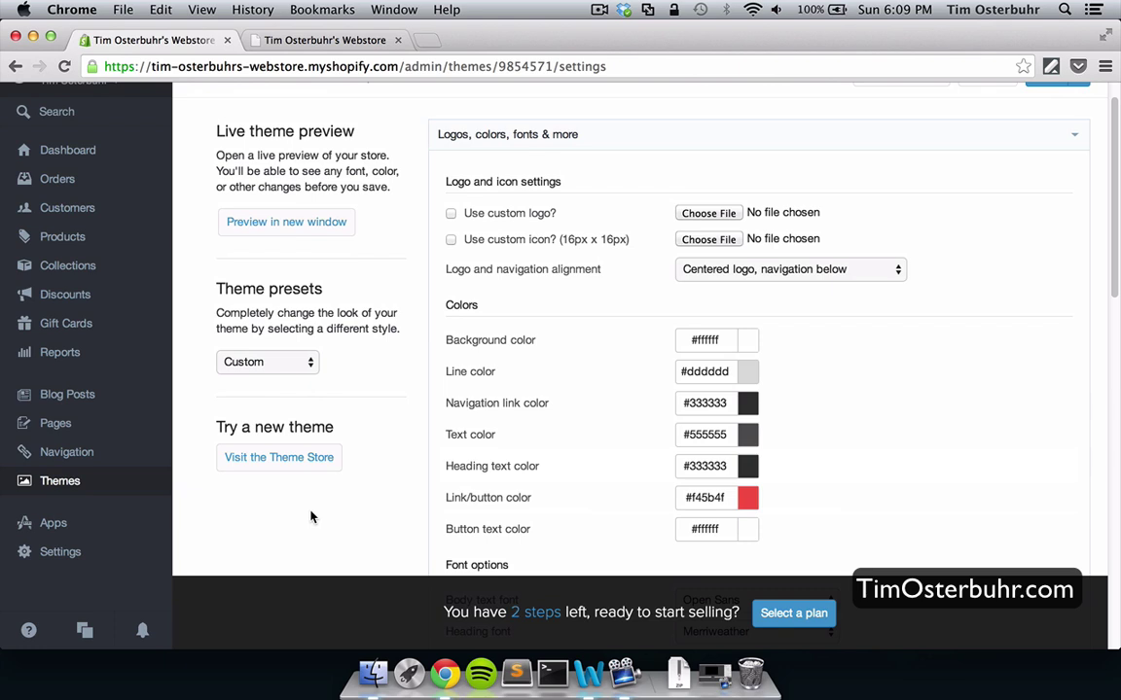
pyautogui.click(282, 464)
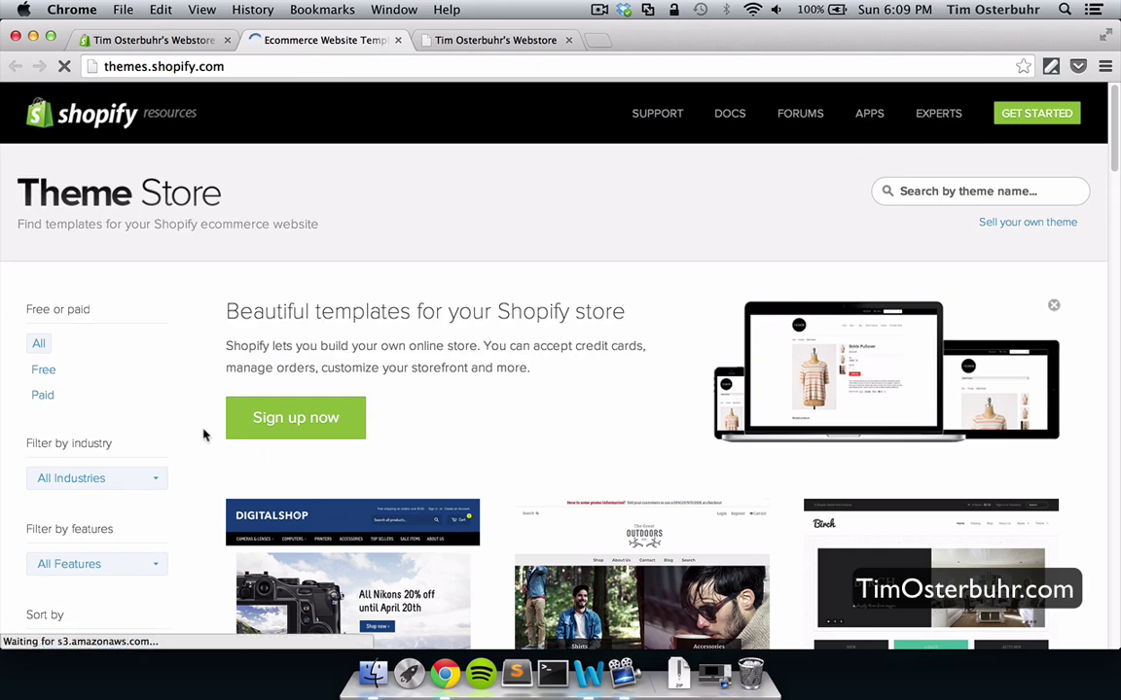
# - Filter the Theme Store to free themes and open the New Standard theme's page
pyautogui.click(44, 373)
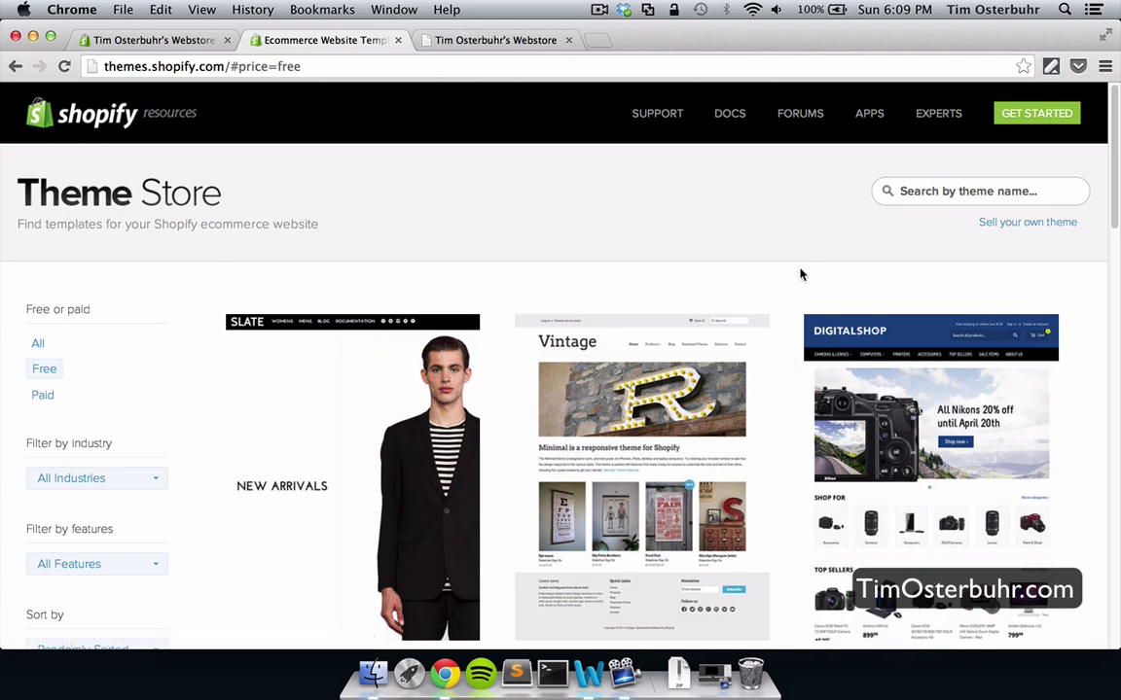
pyautogui.scroll(-6, 799, 274)
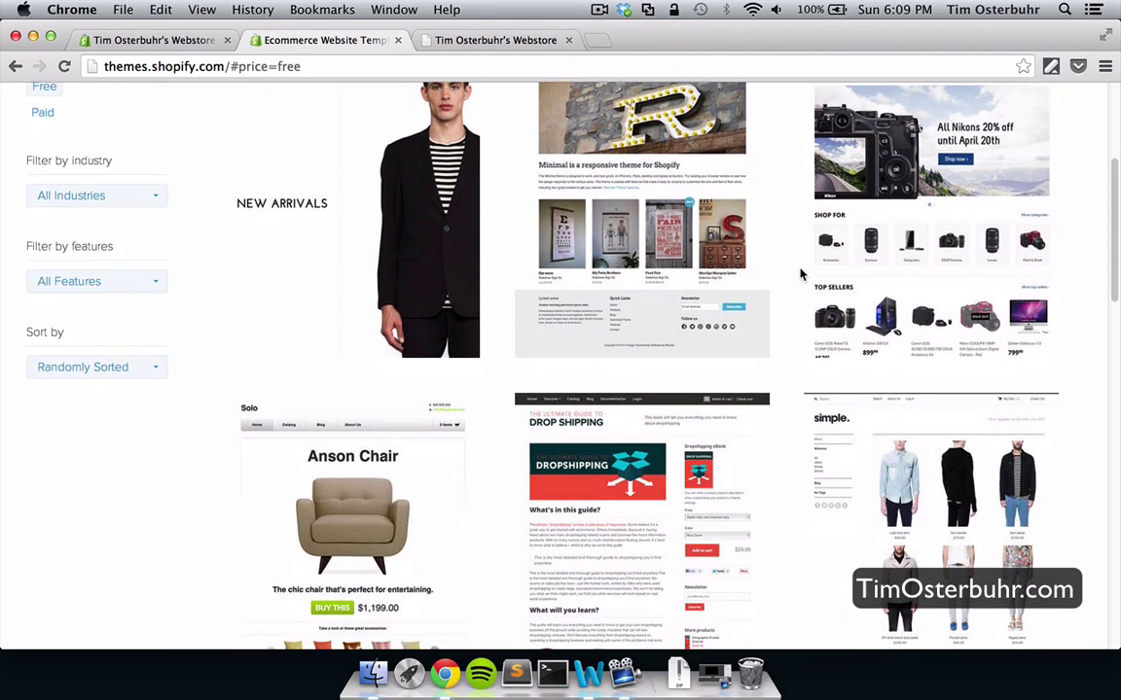
pyautogui.scroll(-9, 799, 274)
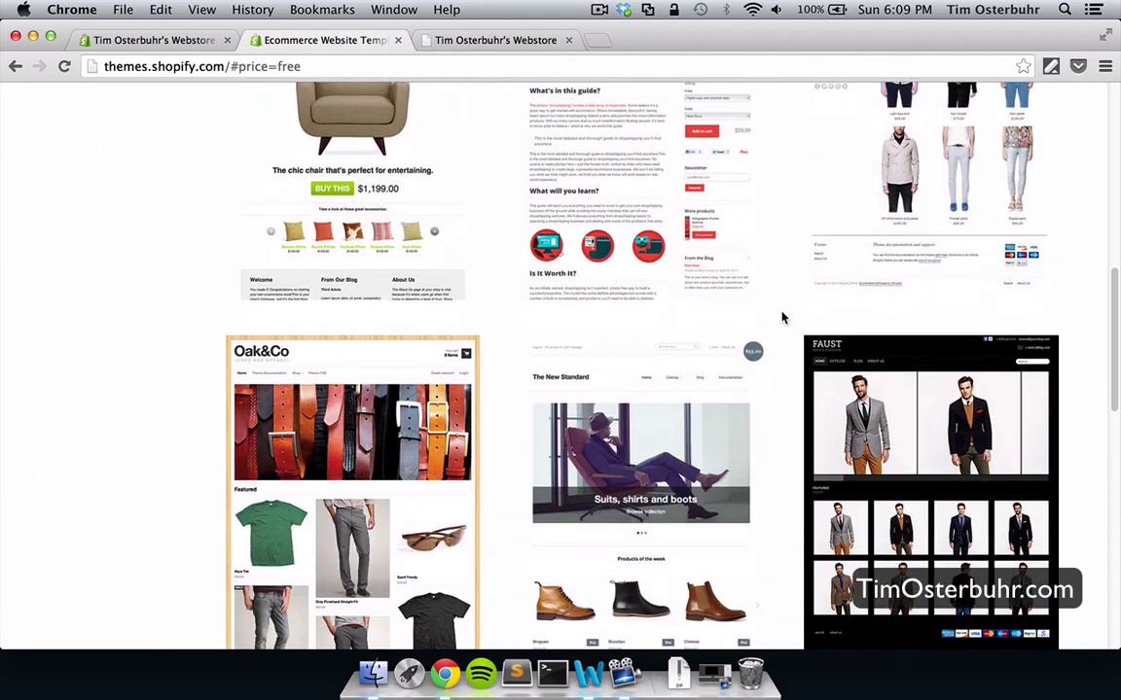
pyautogui.scroll(-8, 783, 318)
pyautogui.scroll(4, 783, 318)
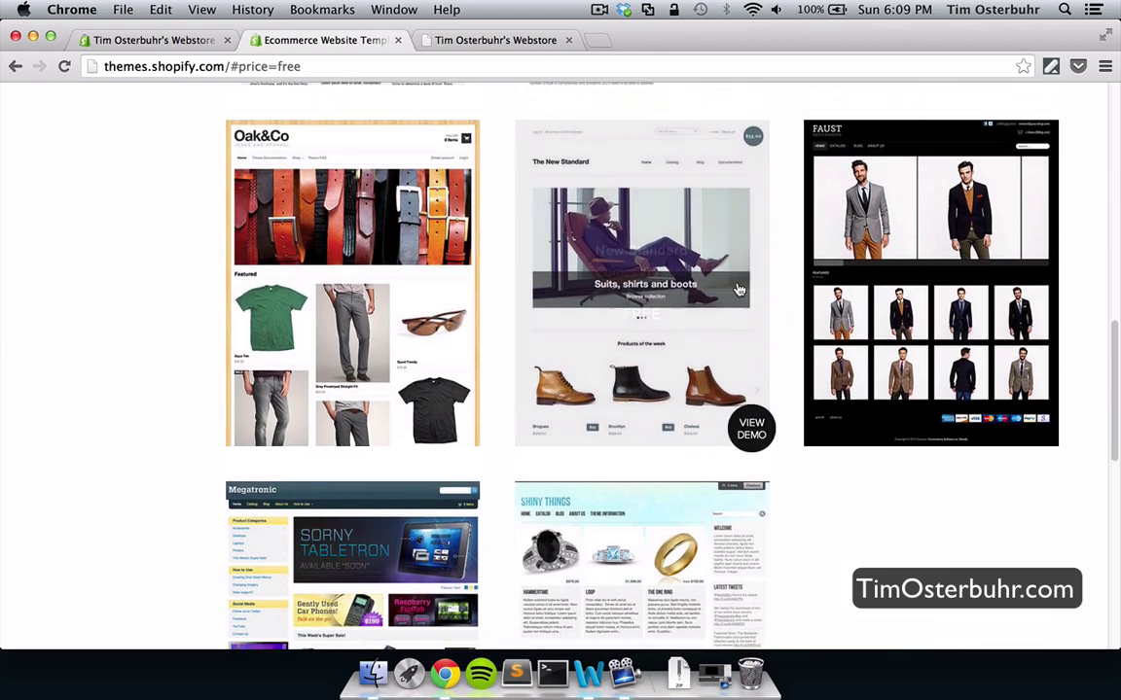
pyautogui.click(715, 348)
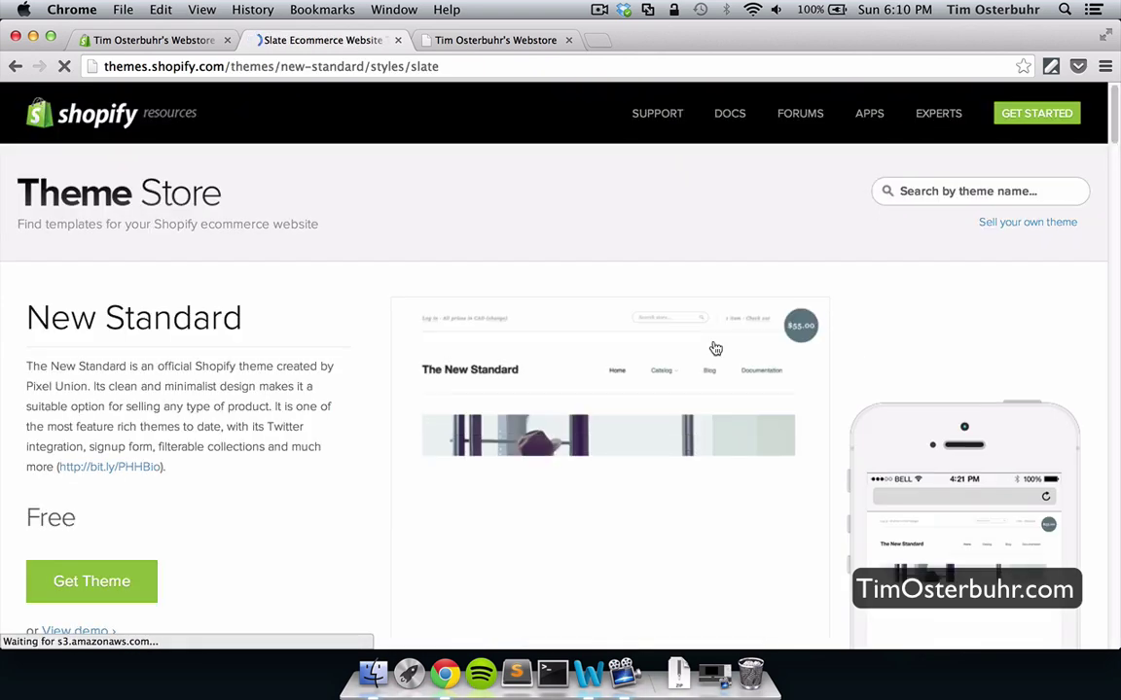
pyautogui.scroll(-2, 369, 425)
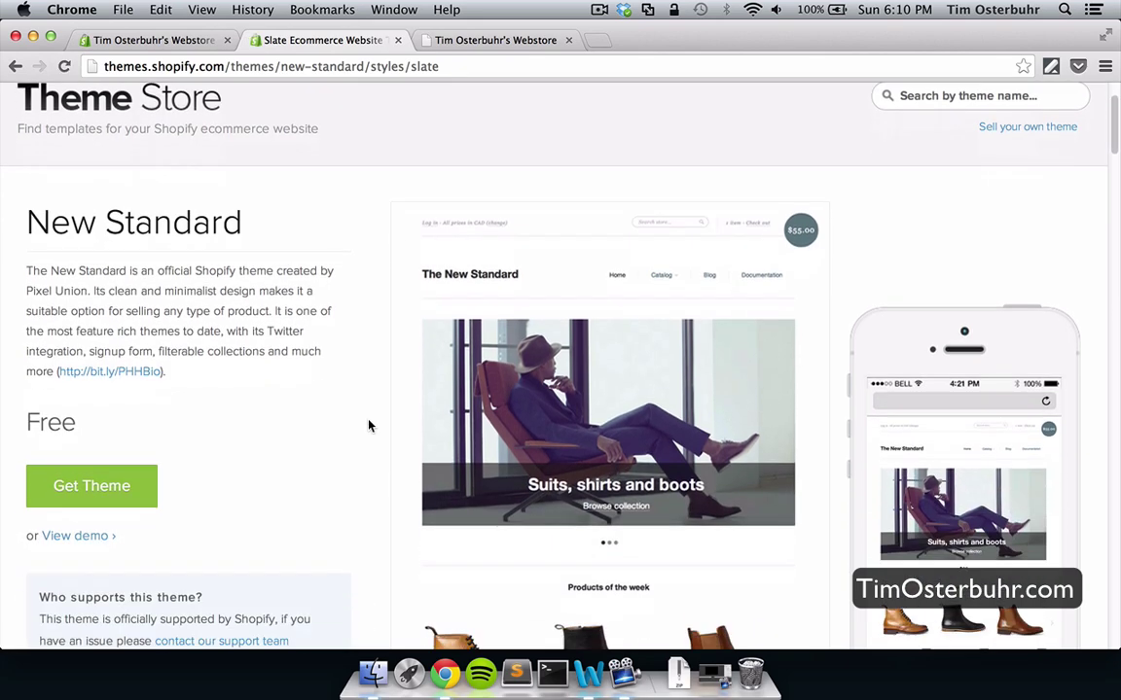
# - Request the New Standard theme and copy the store's myshopify.com address from the open storefront page
pyautogui.click(104, 481)
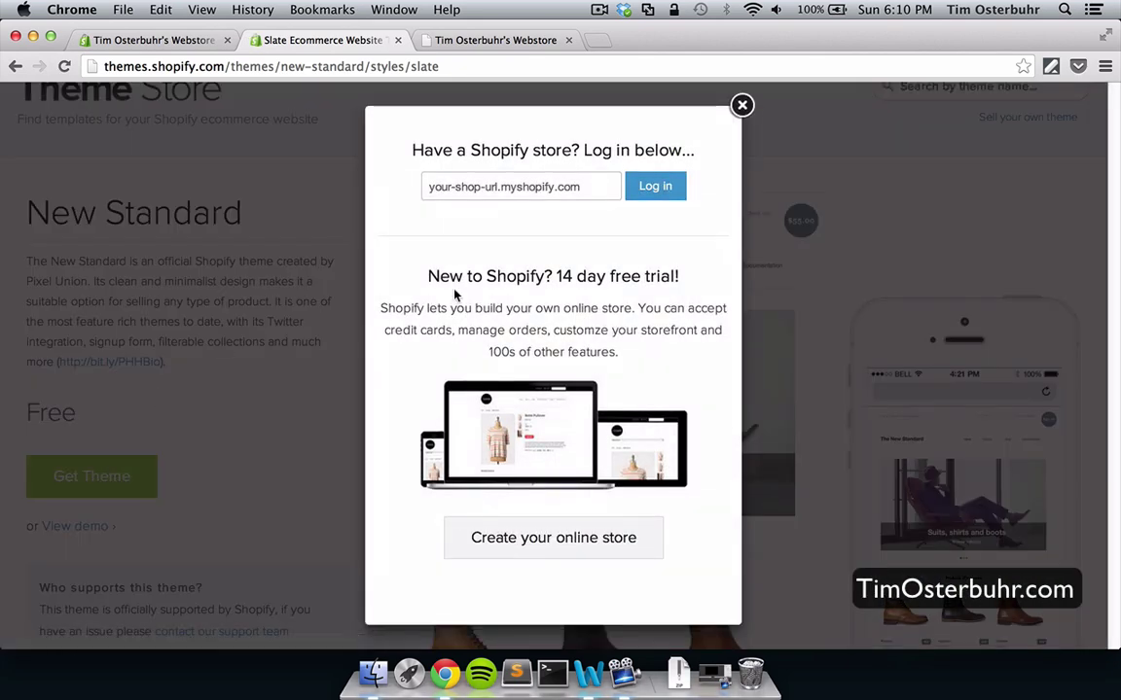
pyautogui.click(495, 40)
pyautogui.moveTo(149, 66); pyautogui.dragTo(419, 66)
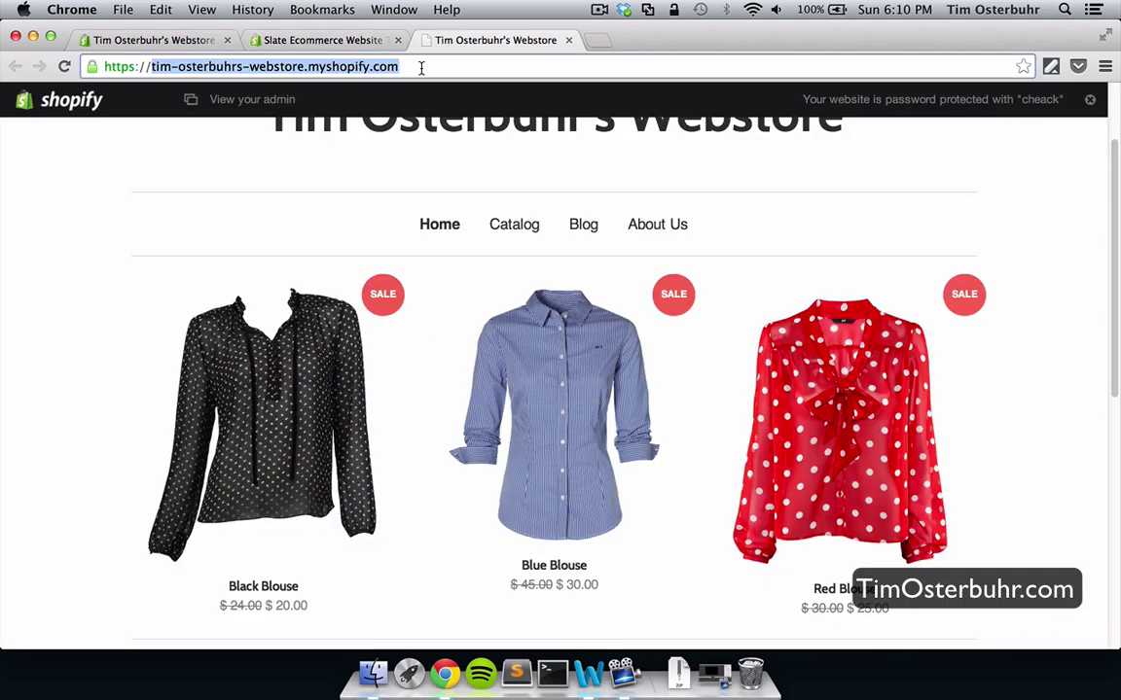
pyautogui.rightClick(350, 64)
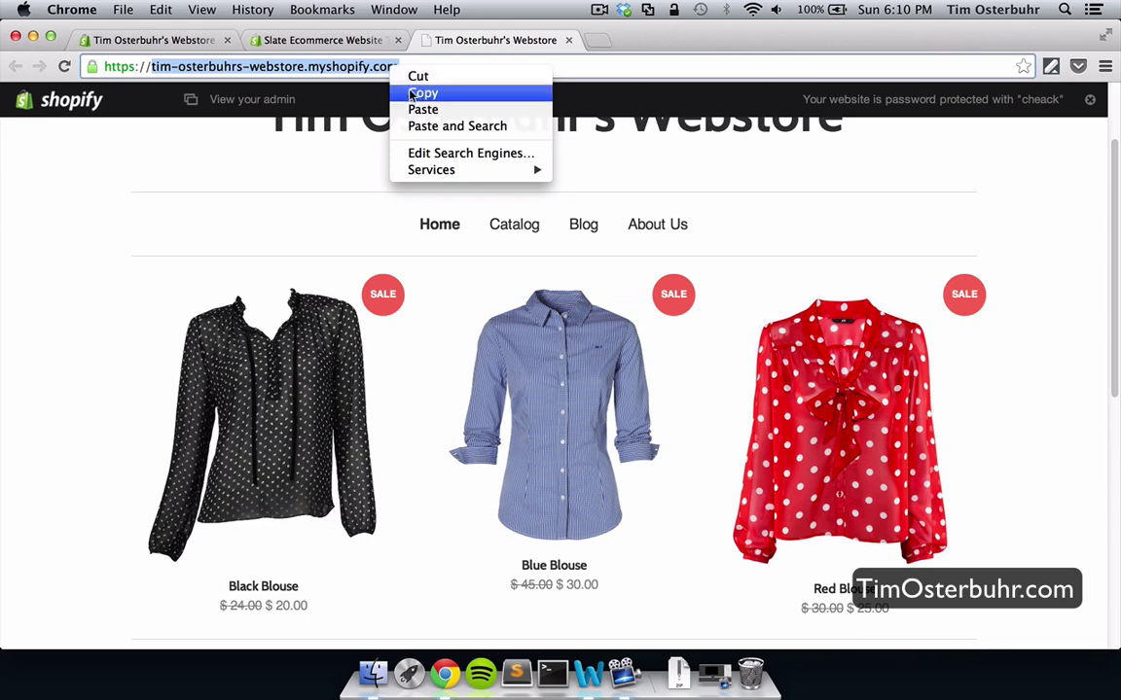
pyautogui.click(373, 89)
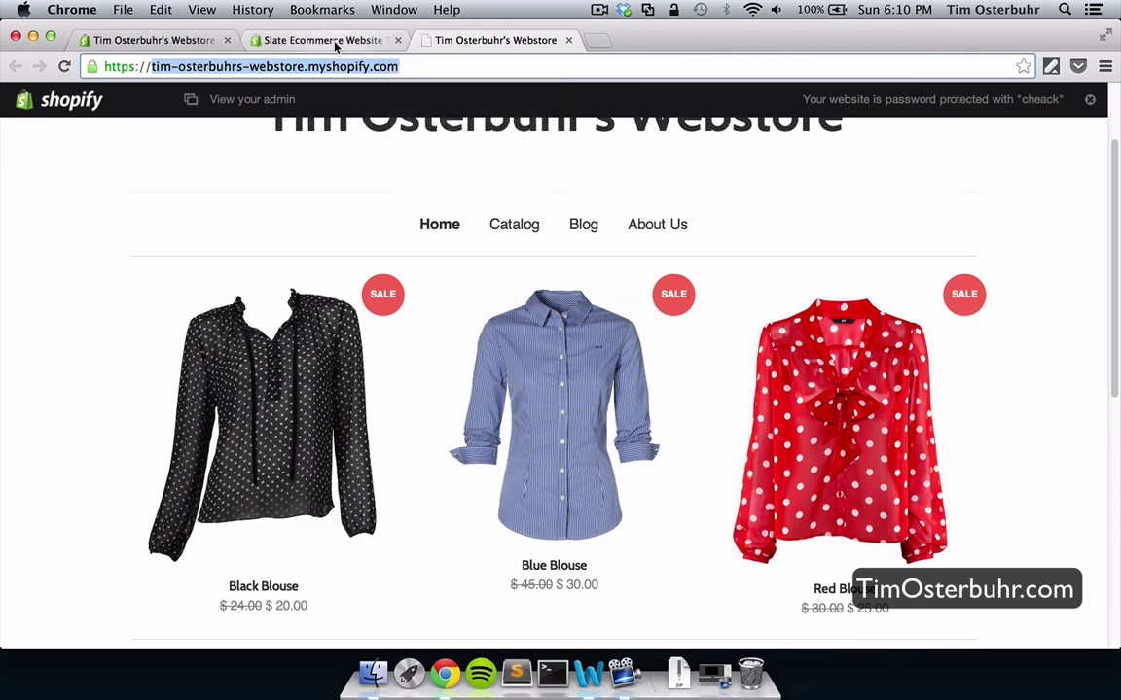
# - Log in to the Theme Store by pasting the copied store address into the shop URL field
pyautogui.click(331, 40)
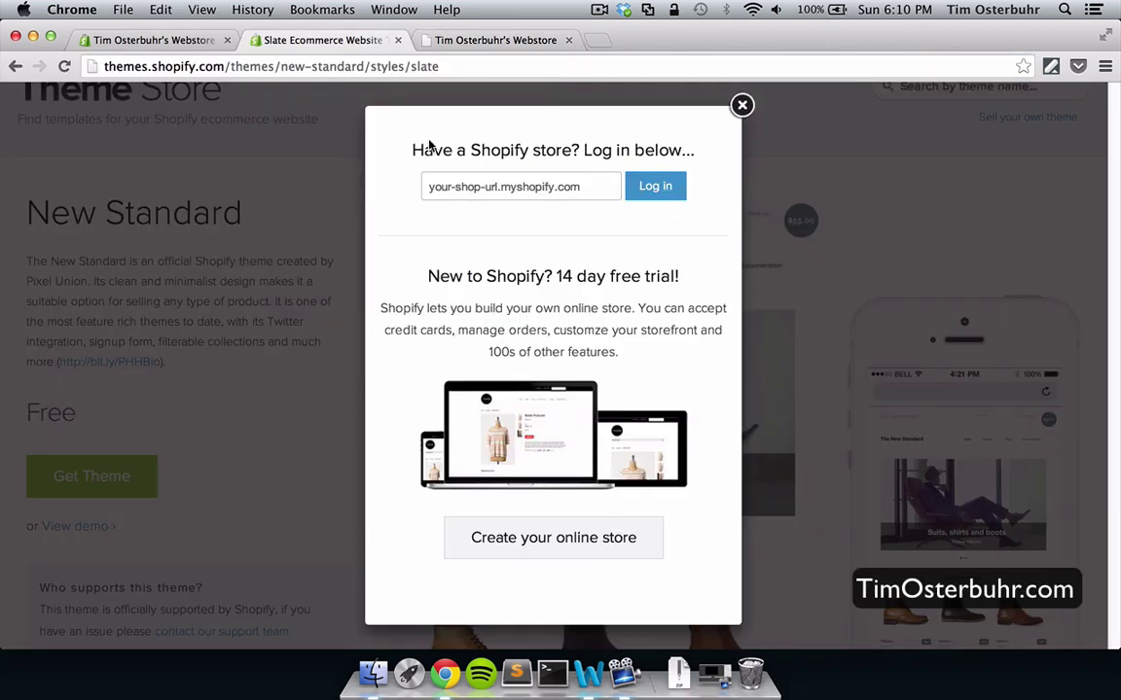
pyautogui.click(492, 183)
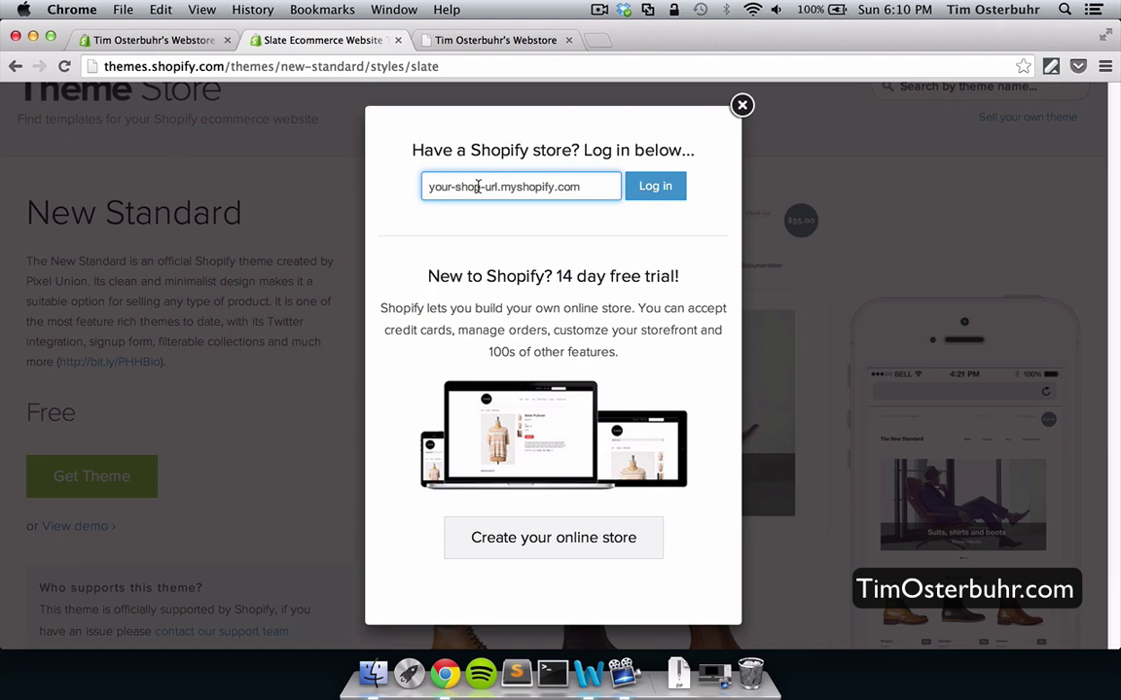
pyautogui.rightClick(478, 188)
pyautogui.click(512, 271)
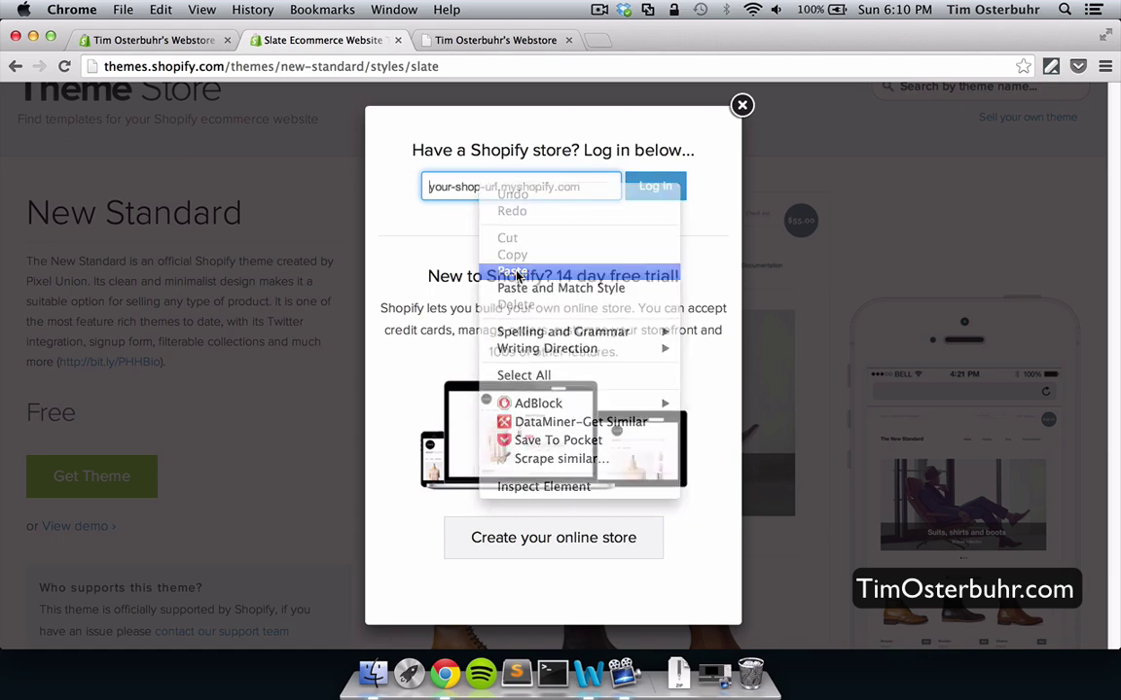
pyautogui.moveTo(506, 181); pyautogui.dragTo(618, 186)
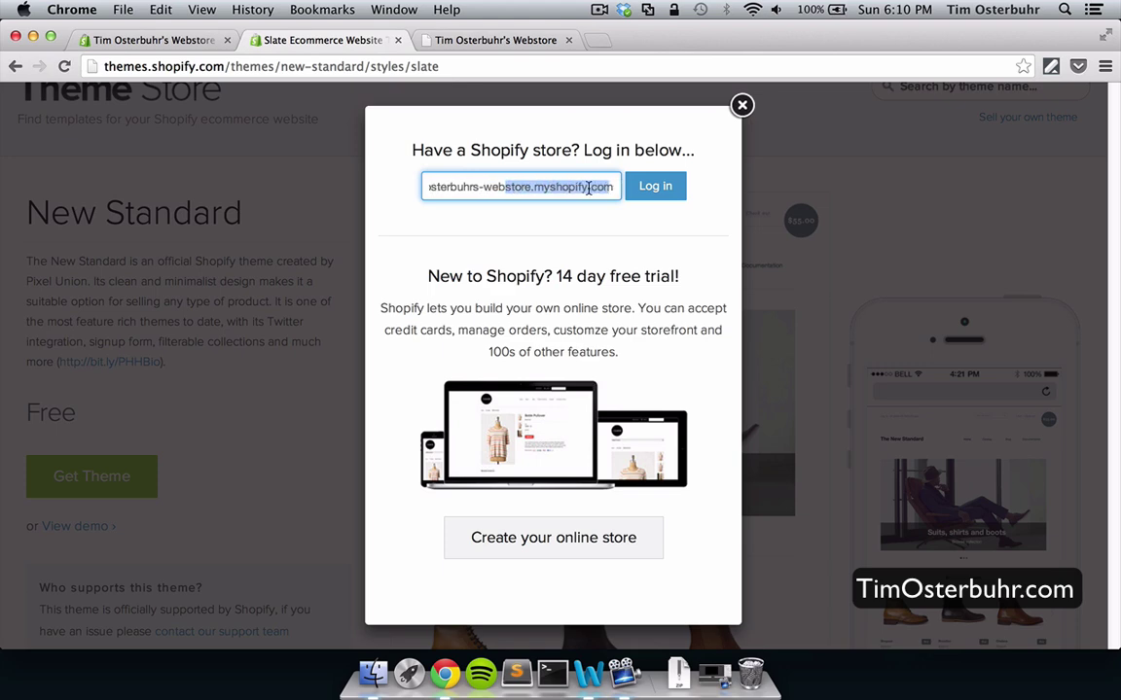
pyautogui.click(653, 188)
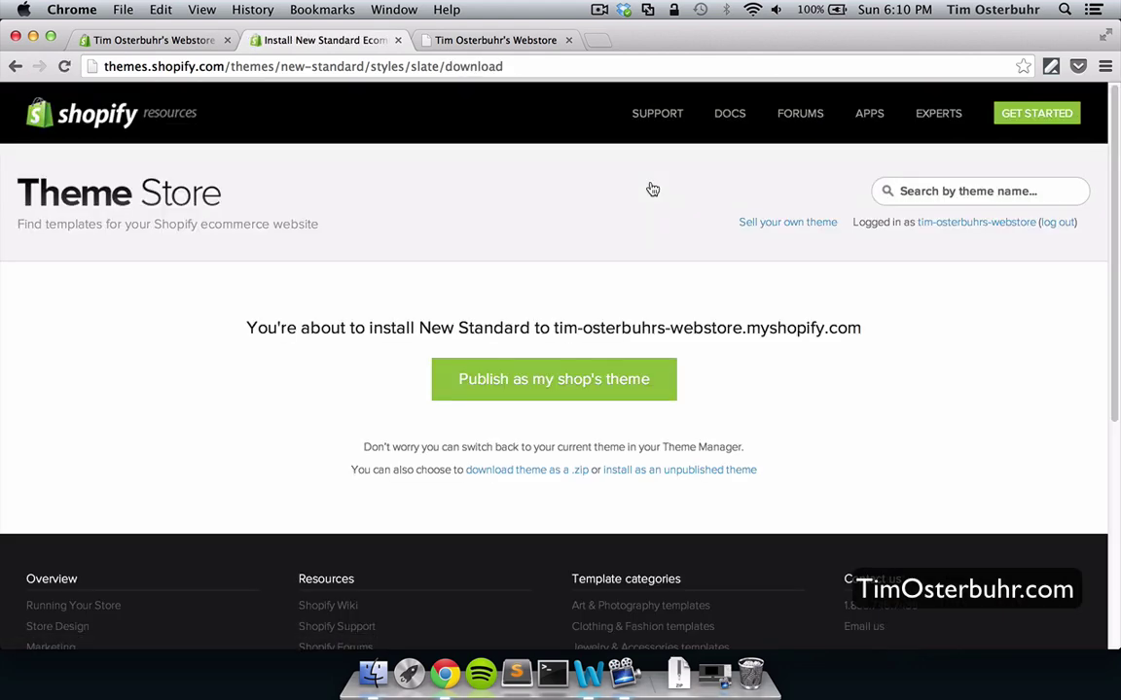
# - Publish New Standard as the shop's theme and go to the Theme Manager
pyautogui.scroll(-2, 409, 315)
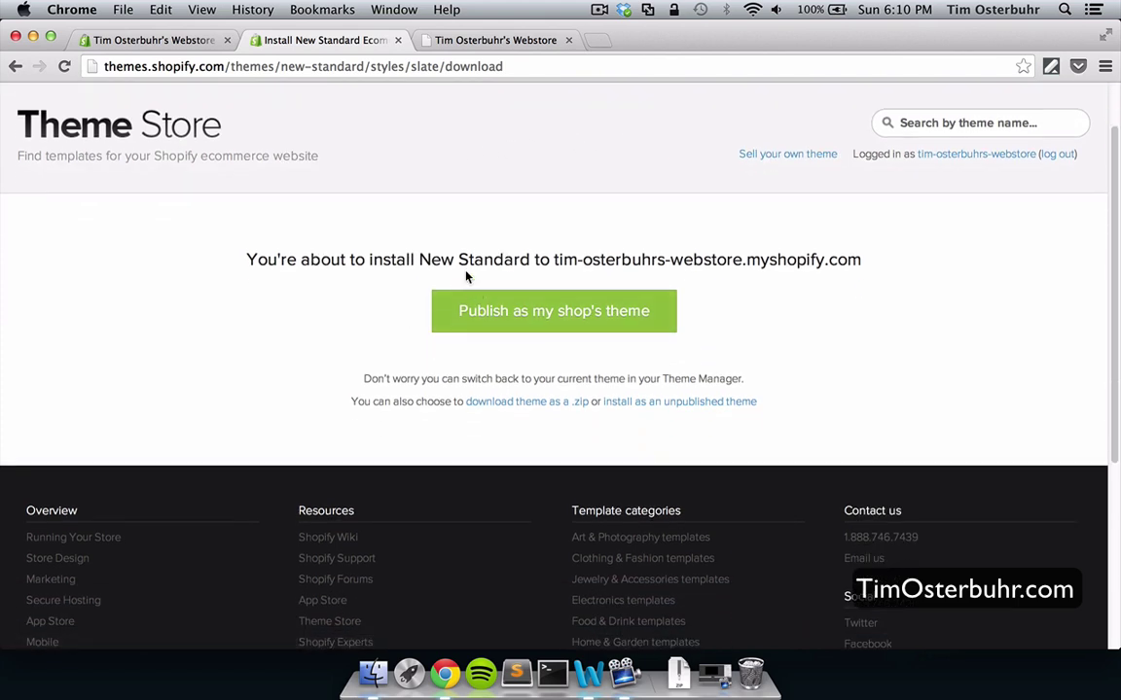
pyautogui.click(545, 313)
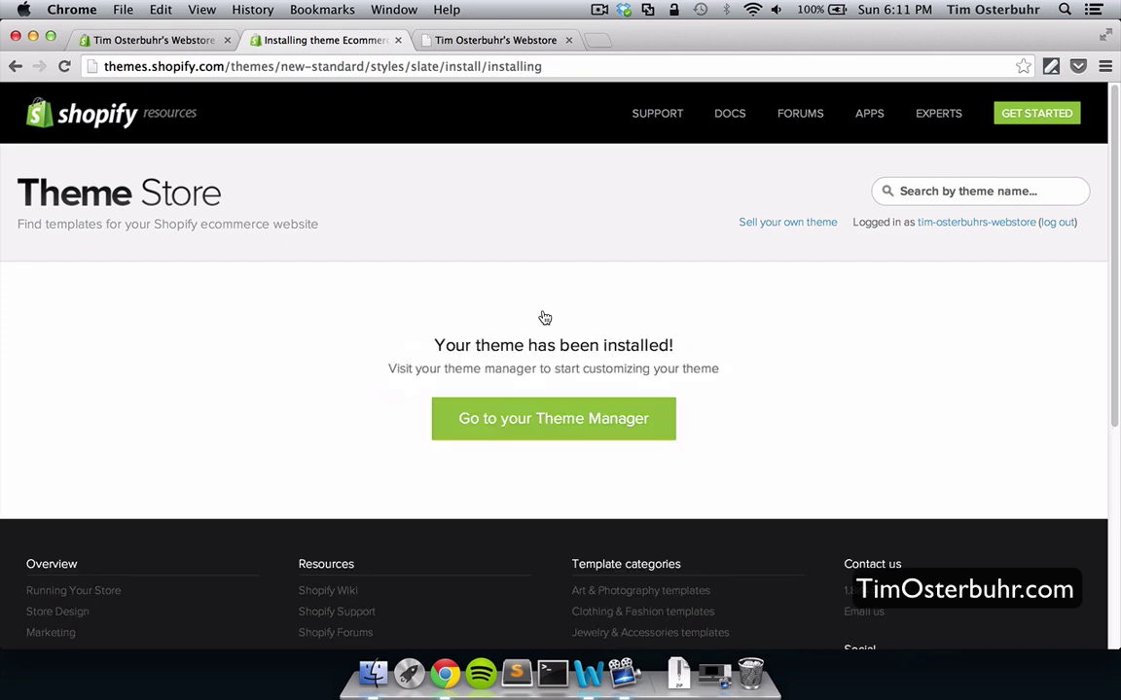
pyautogui.click(533, 430)
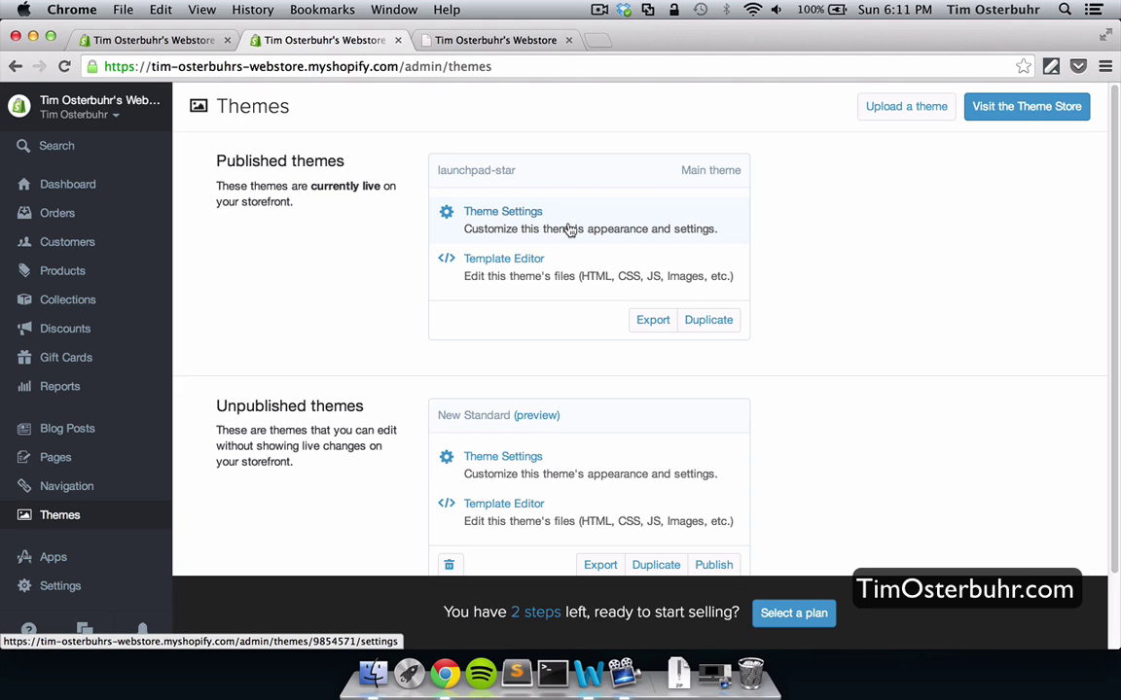
# - Reload the storefront and look through the new theme's home page, including the slideshow and the products of the week
pyautogui.click(504, 41)
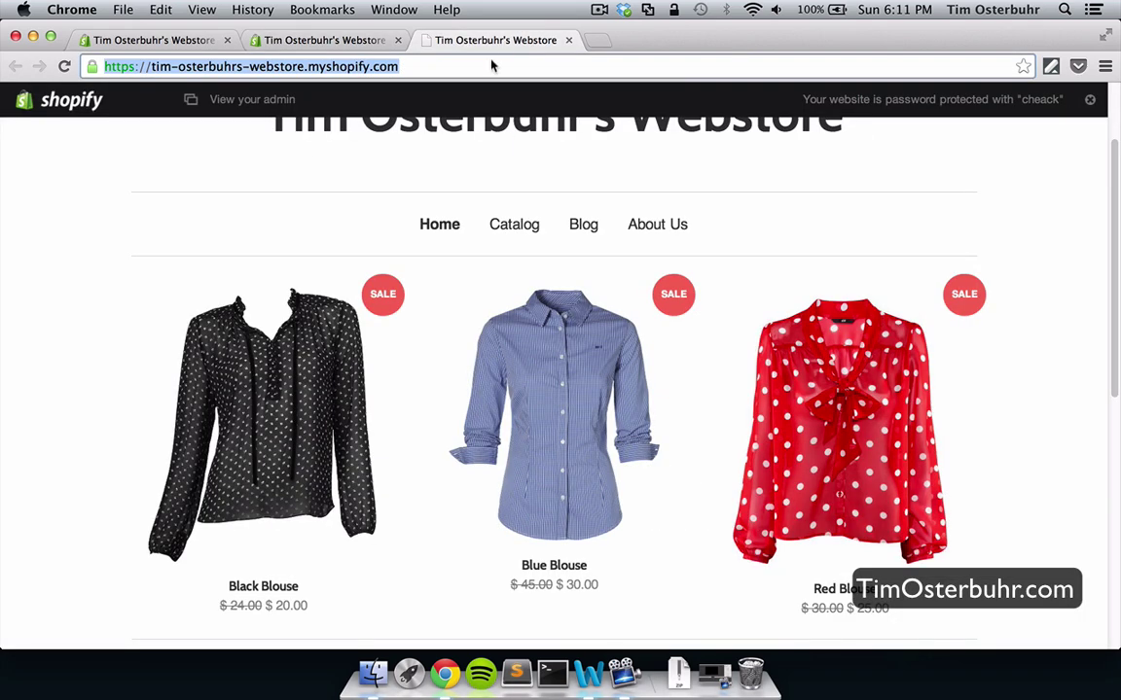
pyautogui.rightClick(348, 180)
pyautogui.click(384, 220)
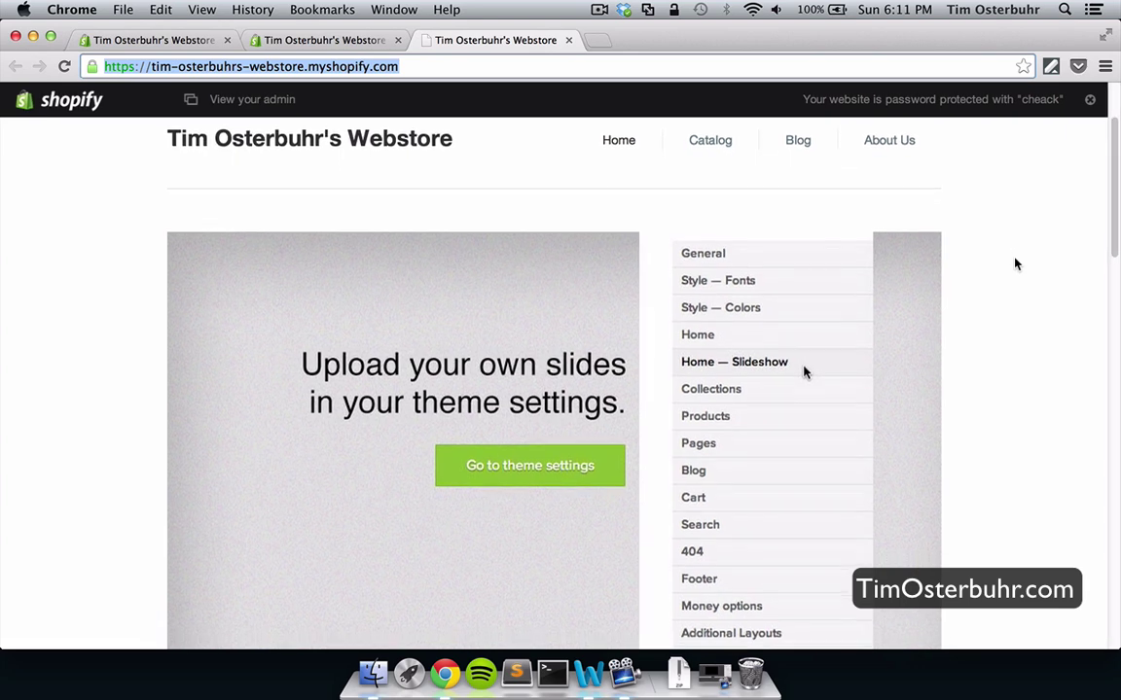
pyautogui.scroll(-2, 1016, 264)
pyautogui.scroll(-2, 1016, 264)
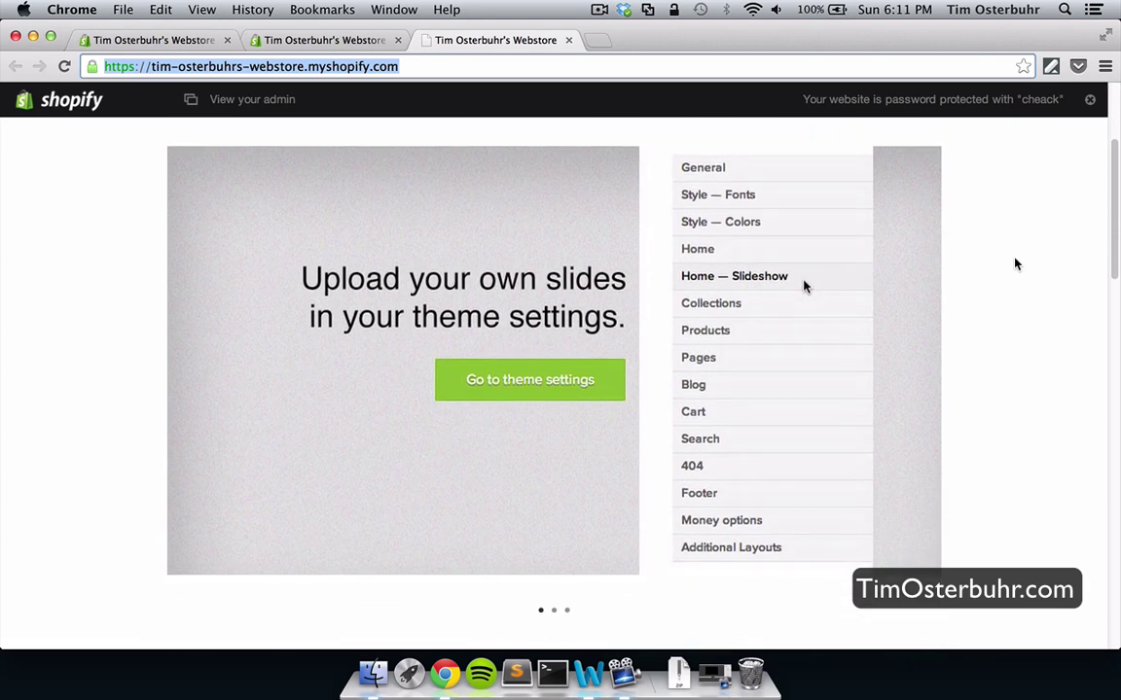
pyautogui.scroll(1, 1015, 265)
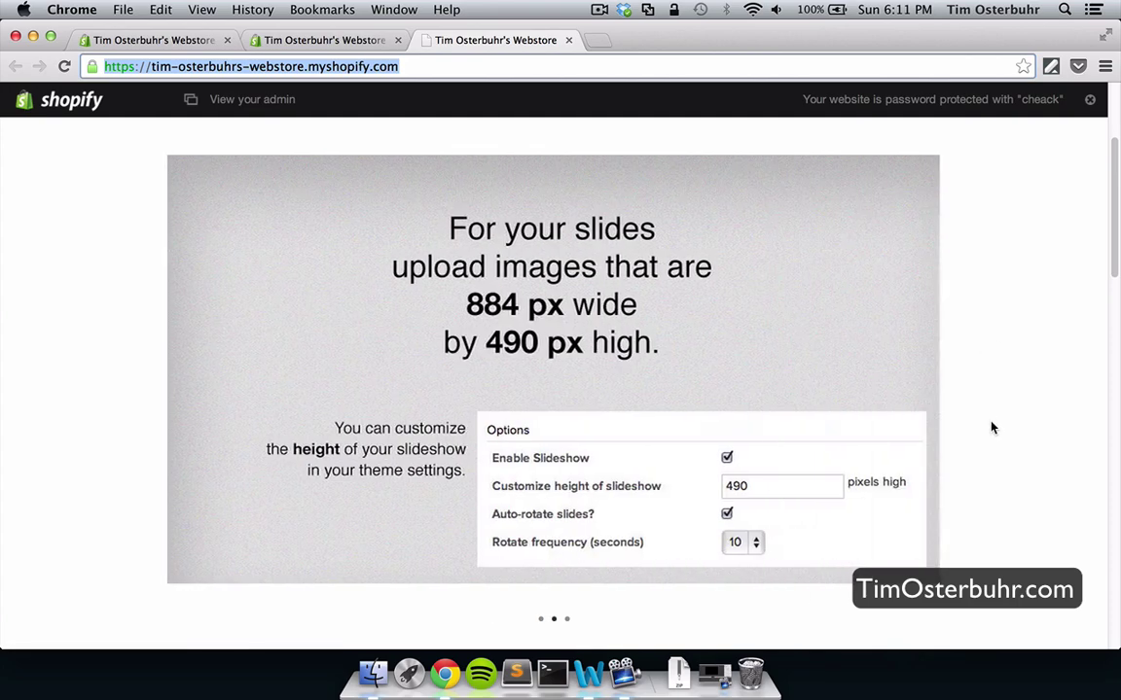
pyautogui.scroll(-10, 992, 428)
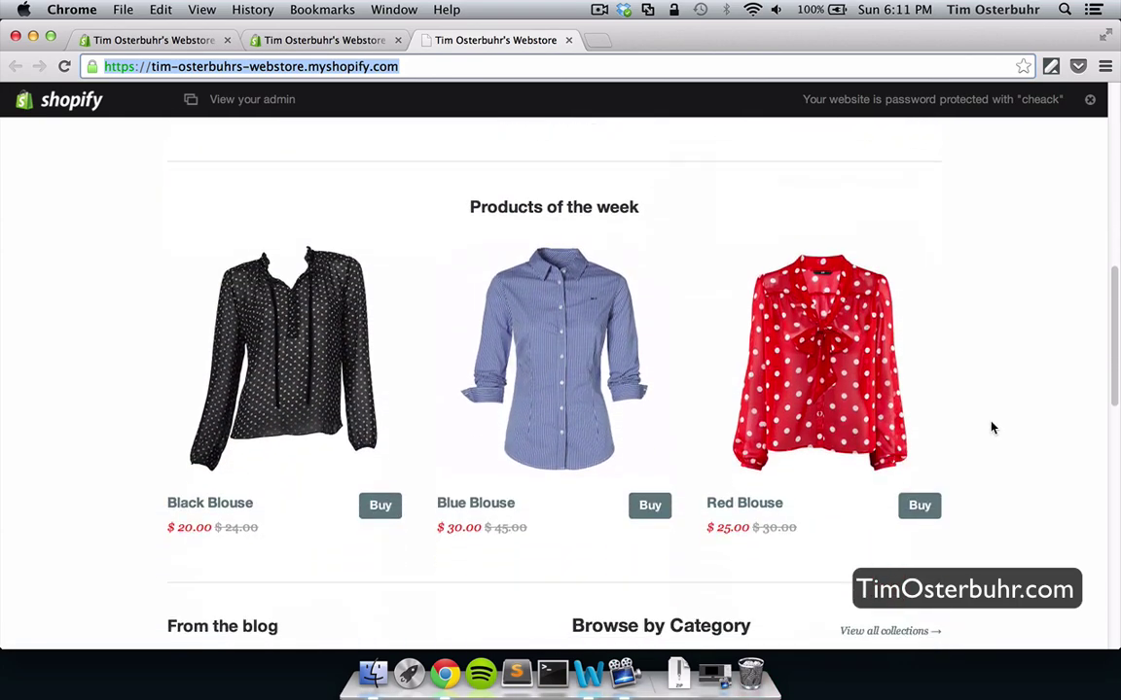
pyautogui.scroll(10, 993, 428)
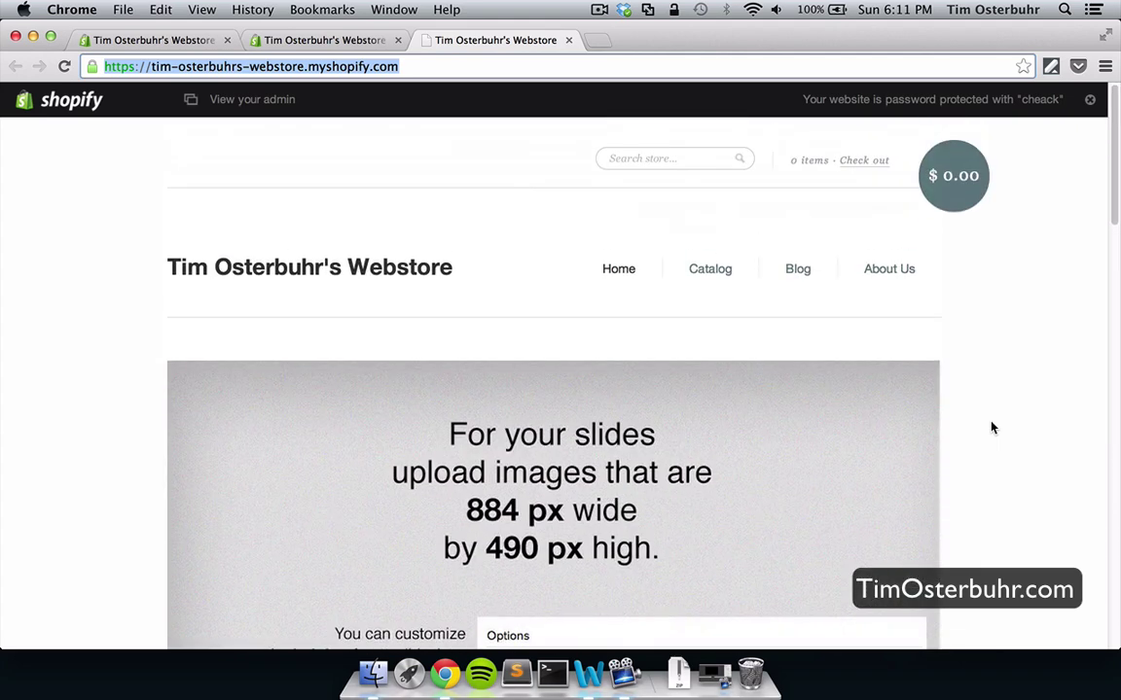
# - Open the New Standard theme's settings, look through the color options and expand the Homepage section
pyautogui.click(330, 40)
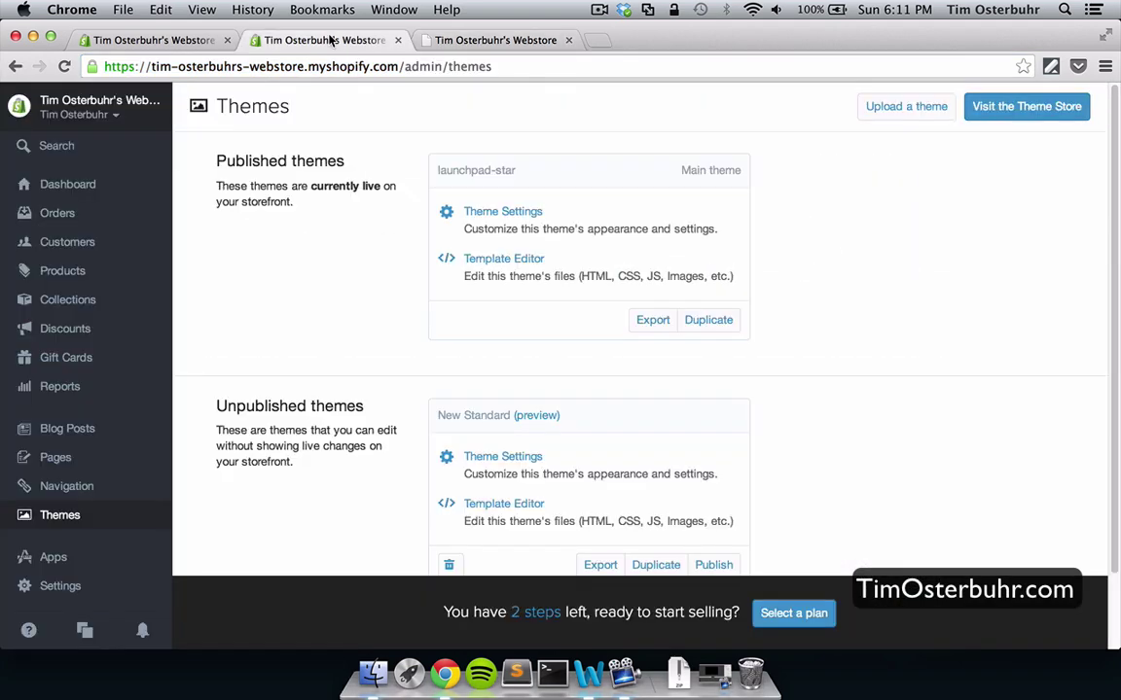
pyautogui.click(508, 217)
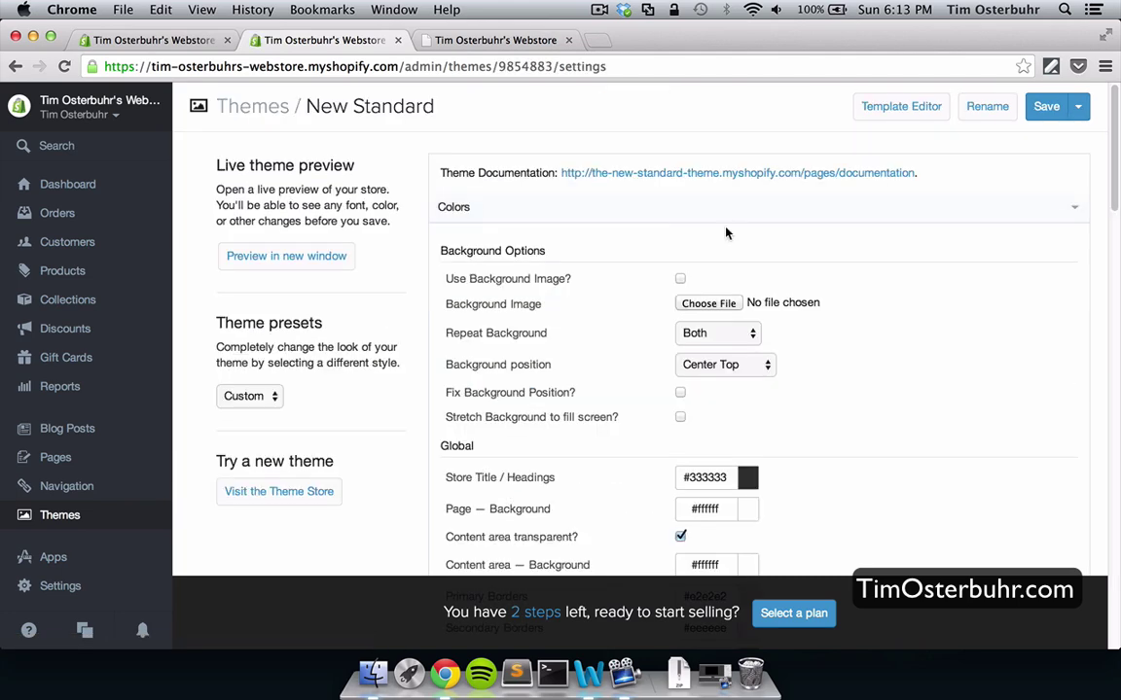
pyautogui.scroll(-6, 905, 356)
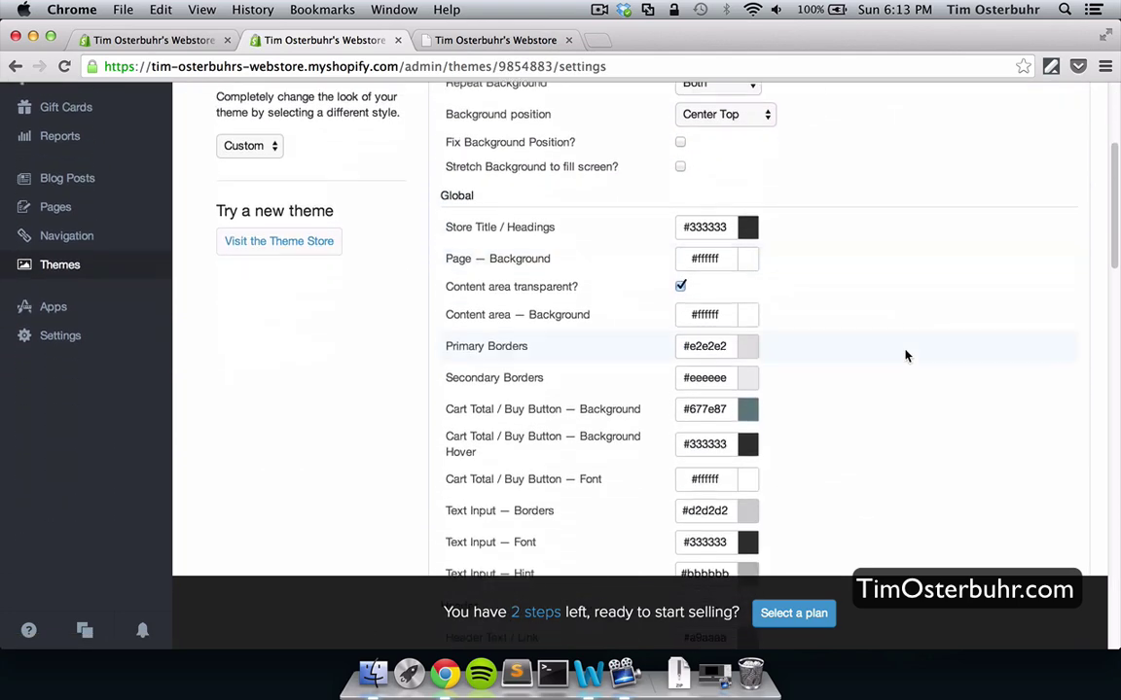
pyautogui.scroll(-10, 905, 355)
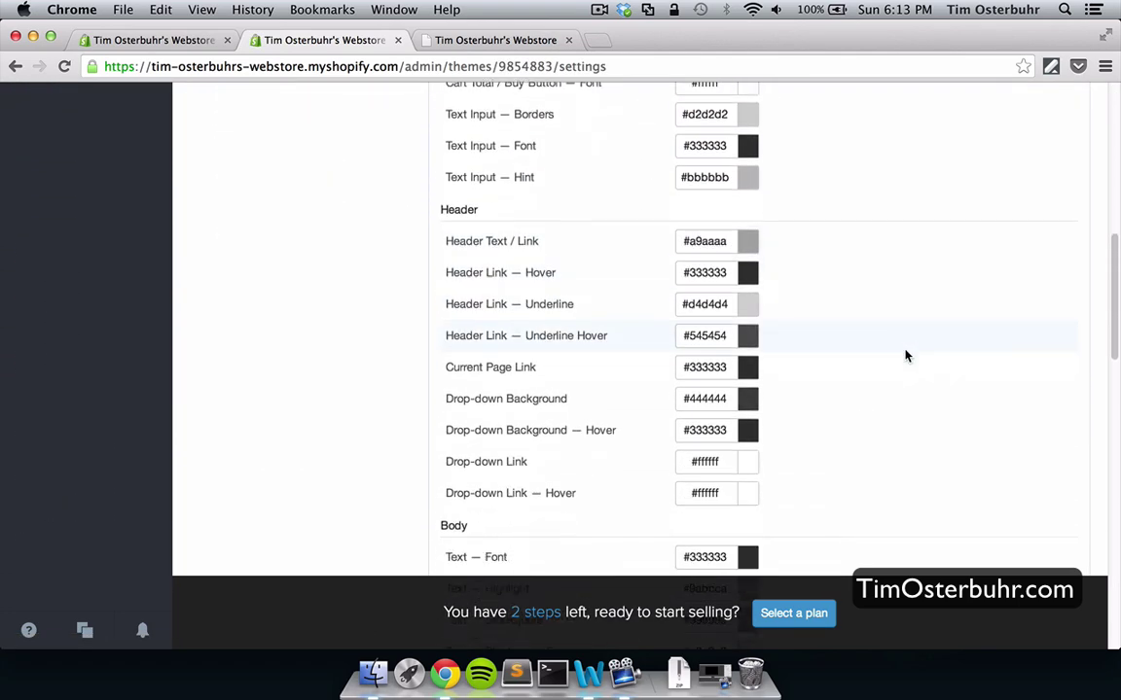
pyautogui.scroll(-12, 905, 356)
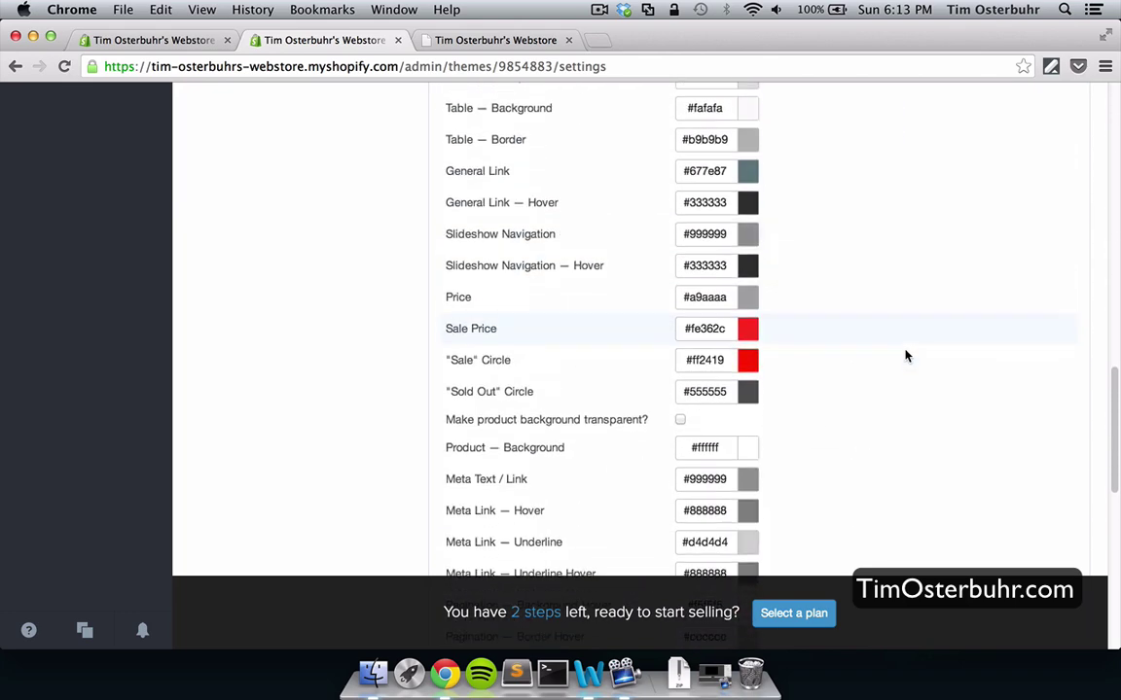
pyautogui.scroll(-10, 905, 356)
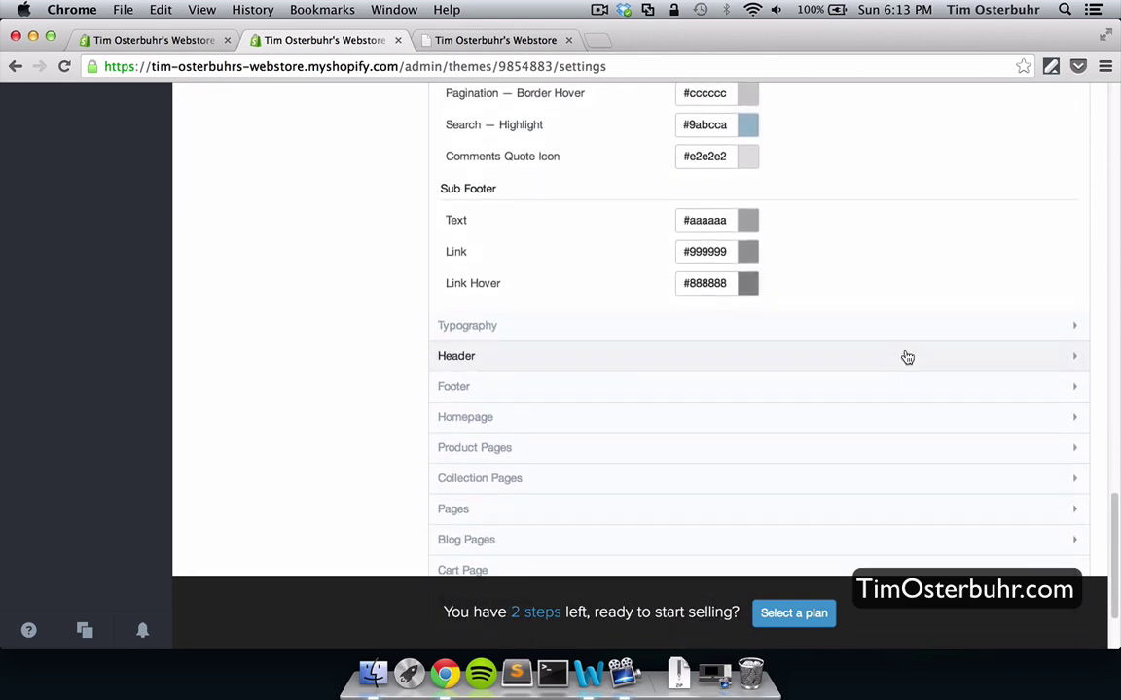
pyautogui.scroll(-1, 906, 357)
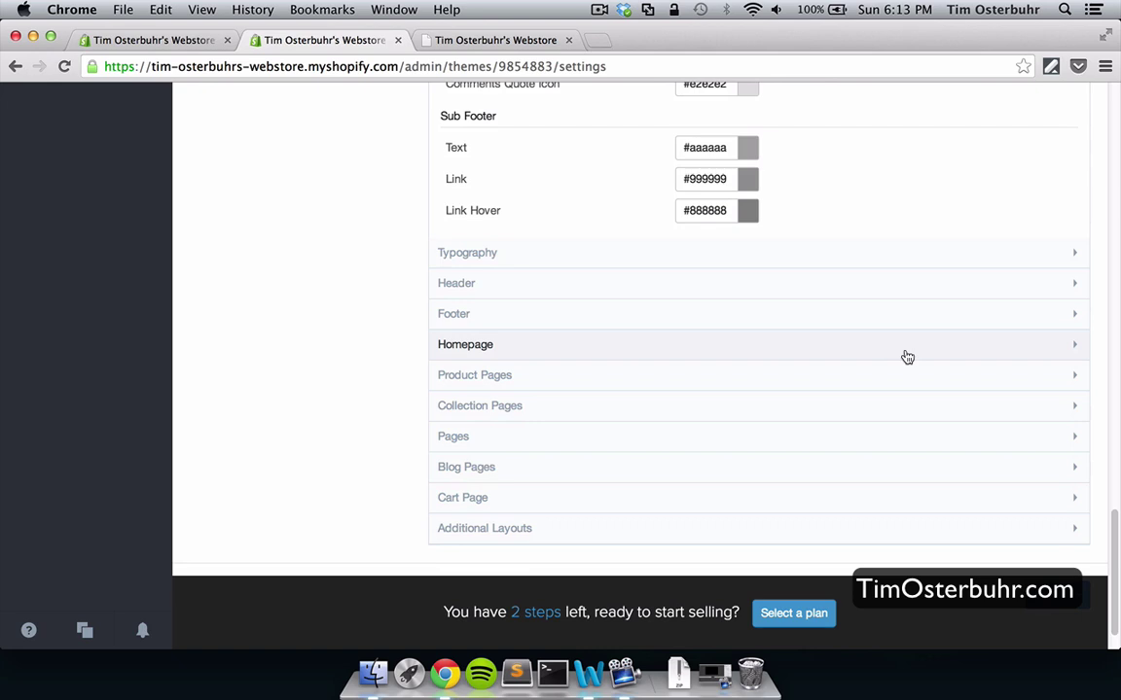
pyautogui.click(711, 353)
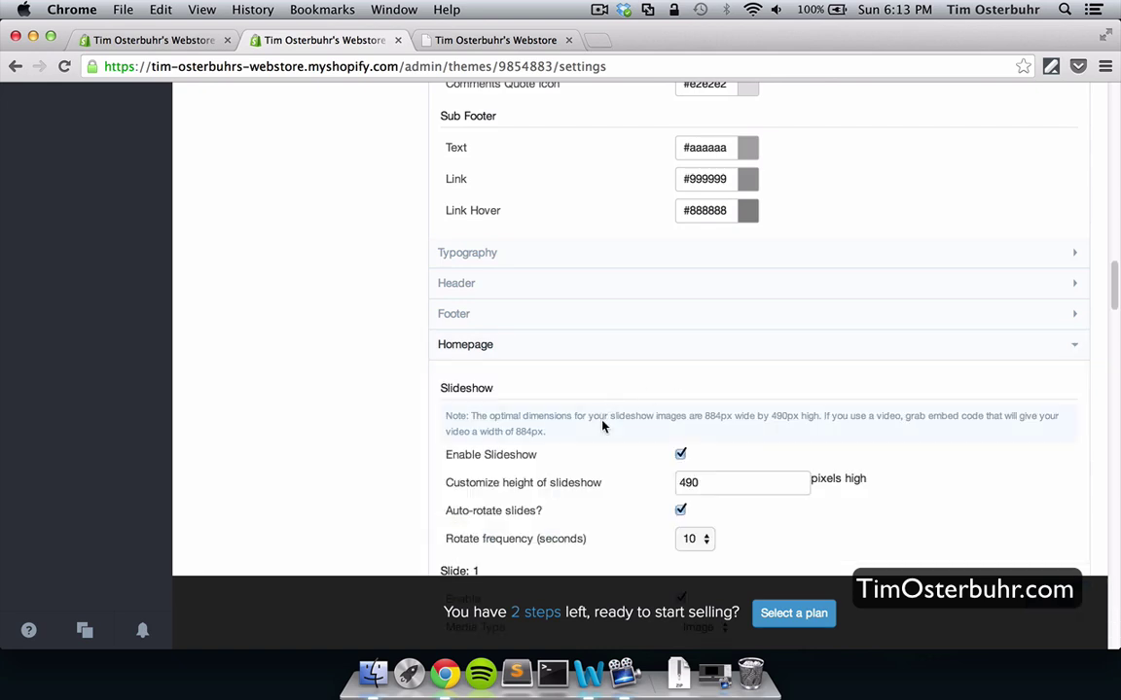
# - Choose slide1.jpg from the Shopify Files folder as the background image of Slide 1 in the homepage slideshow
pyautogui.scroll(-3, 603, 425)
pyautogui.scroll(-3, 603, 428)
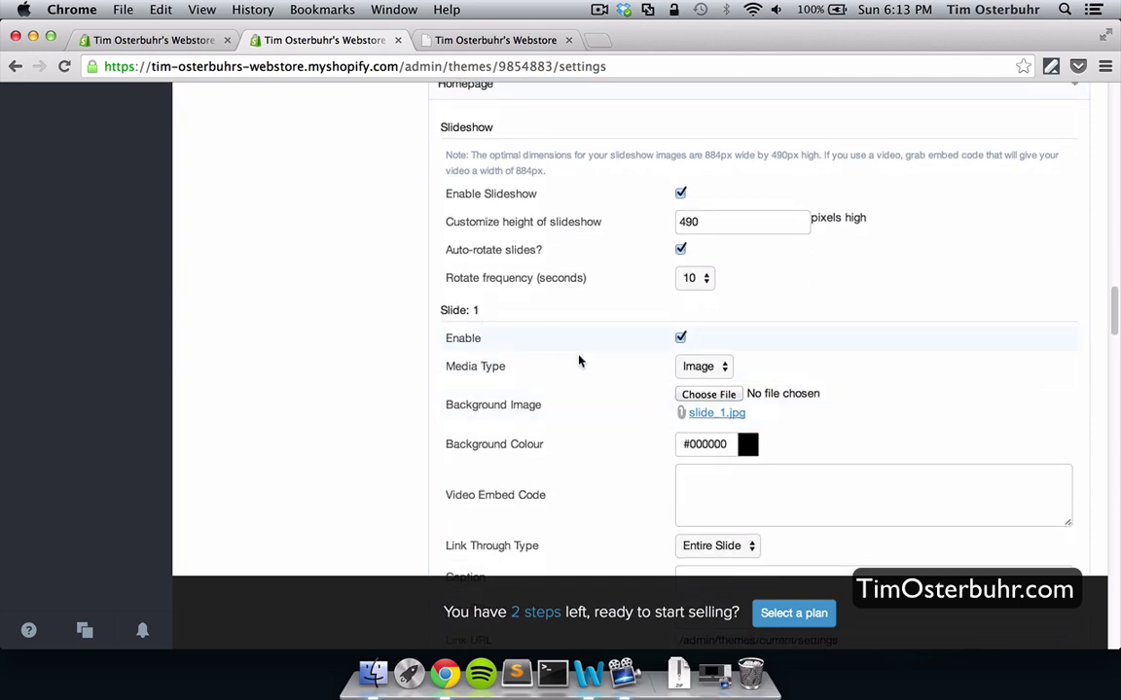
pyautogui.click(708, 394)
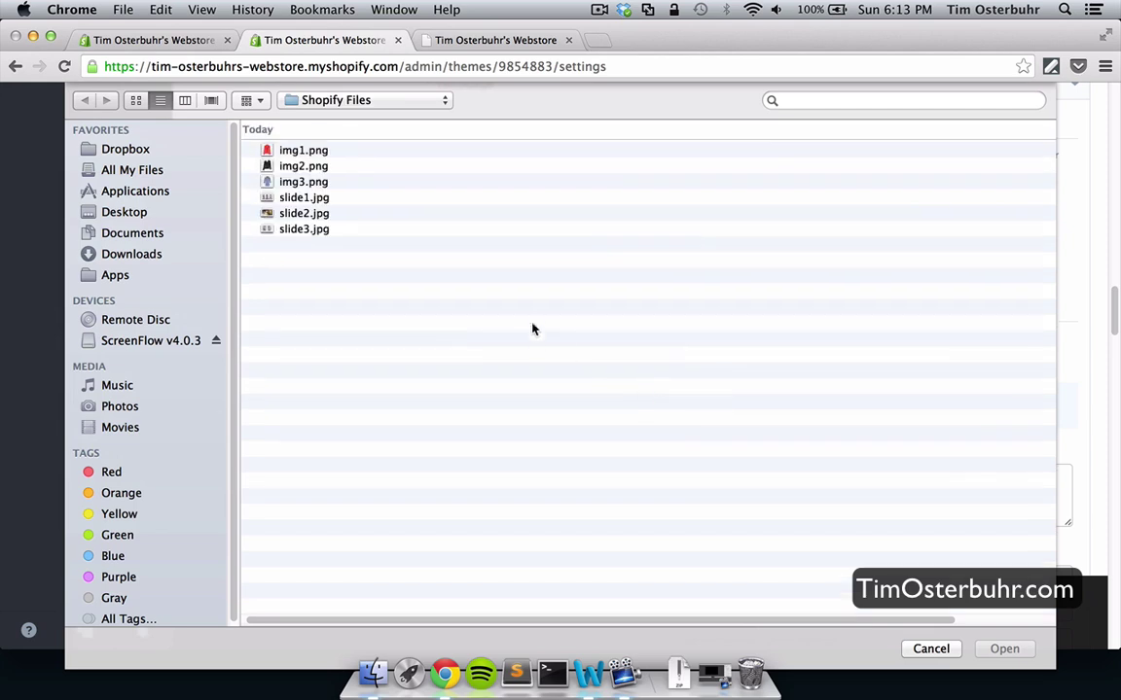
pyautogui.doubleClick(313, 198)
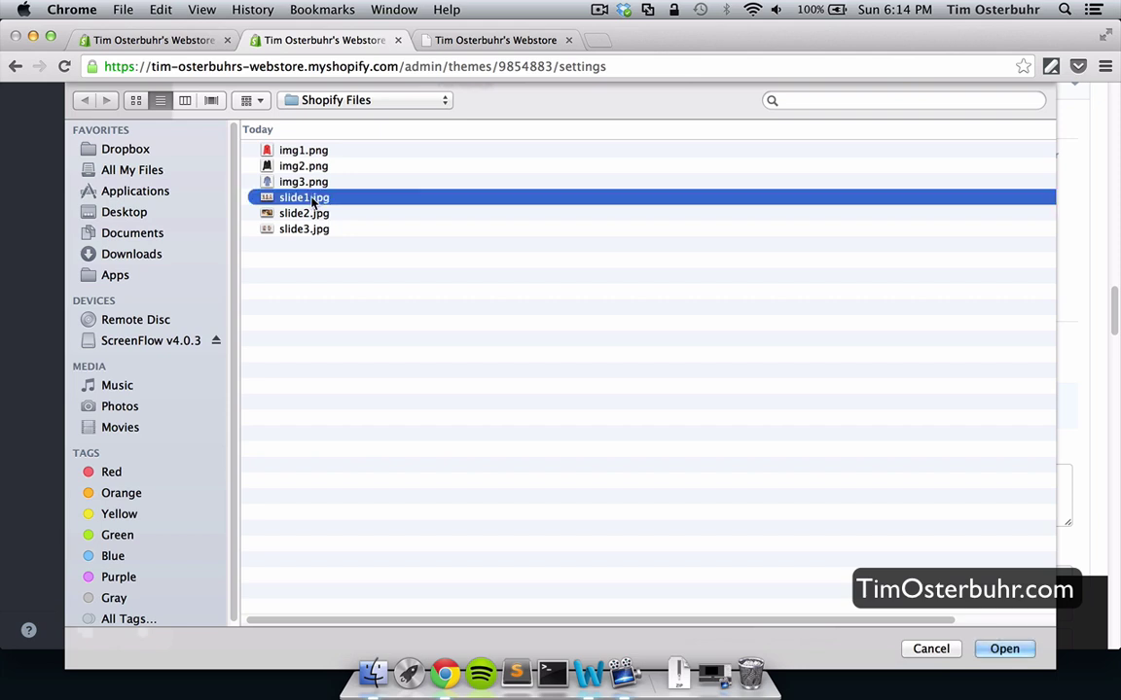
# - Choose slide2.jpg as the background image of Slide 2 and slide3.jpg as the background image of Slide 3
pyautogui.scroll(-5, 613, 465)
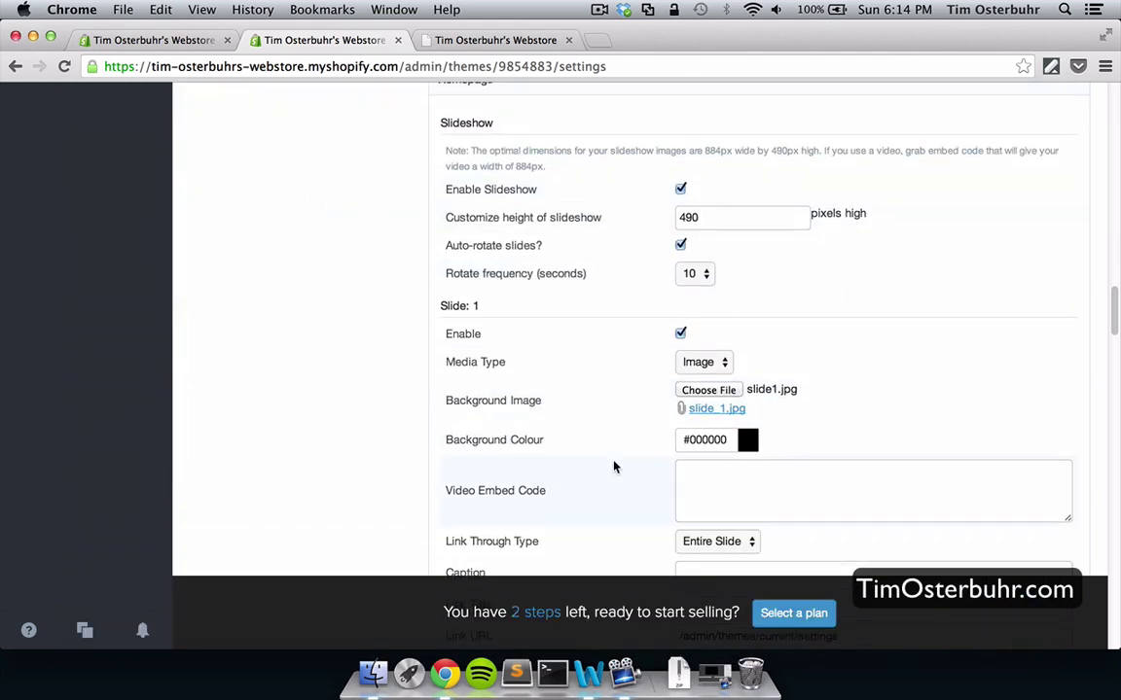
pyautogui.click(711, 392)
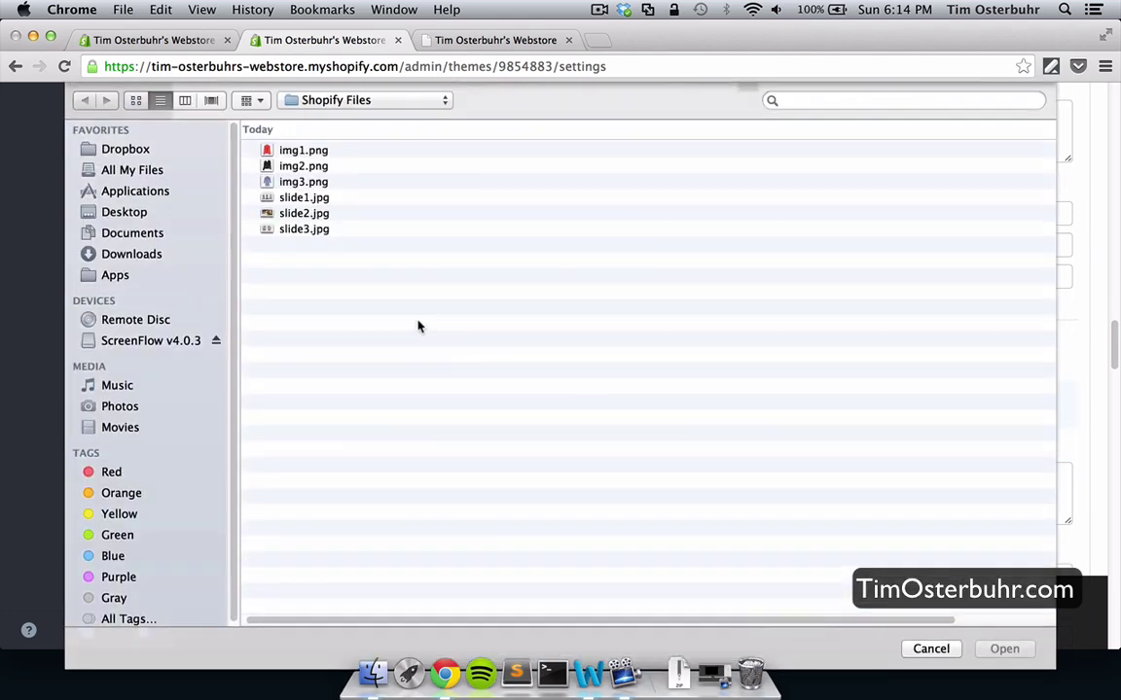
pyautogui.doubleClick(302, 213)
pyautogui.scroll(-6, 536, 467)
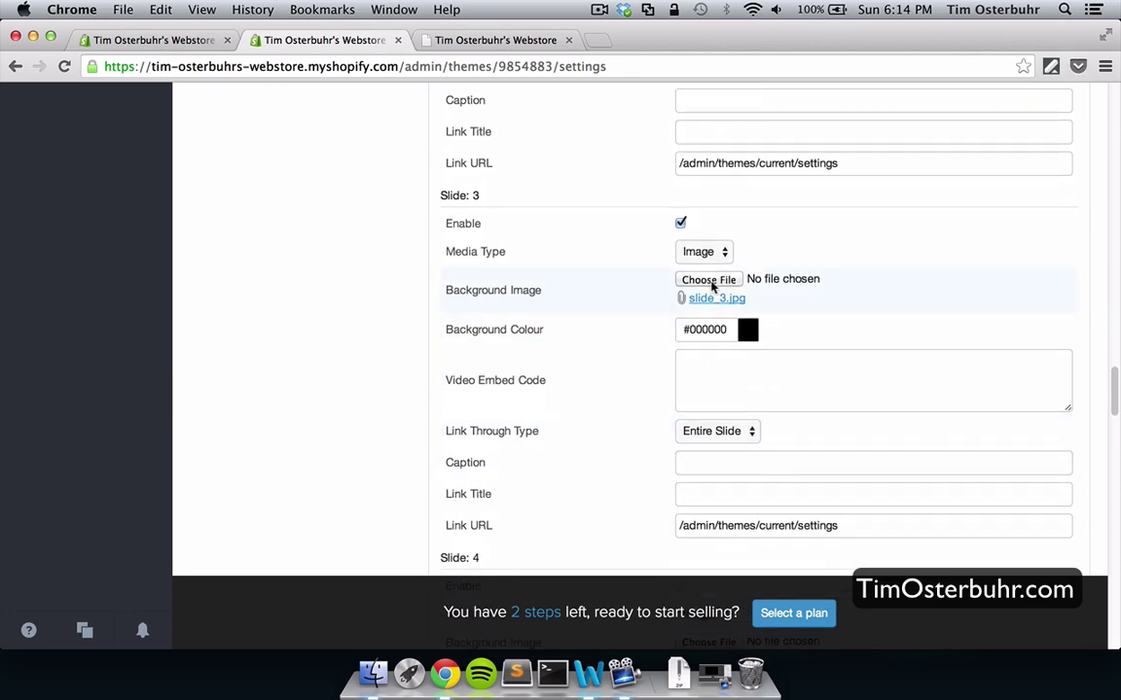
pyautogui.click(707, 280)
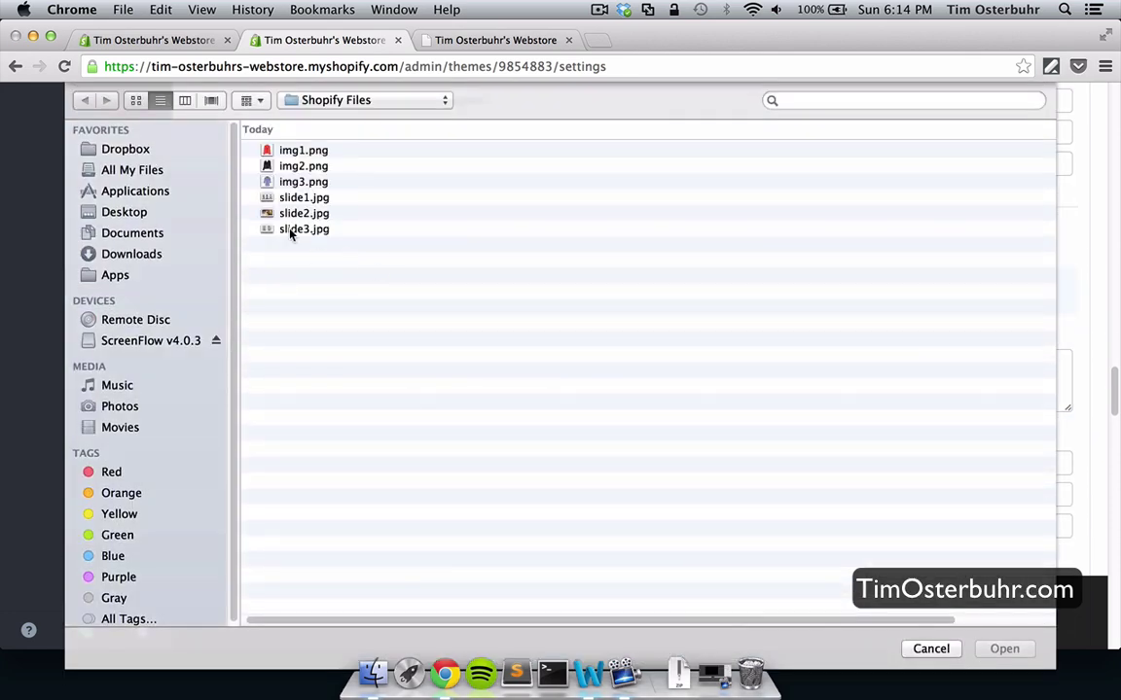
pyautogui.doubleClick(291, 231)
# - Look through the remaining Homepage settings down to the link list modules and save the theme settings
pyautogui.scroll(-9, 554, 432)
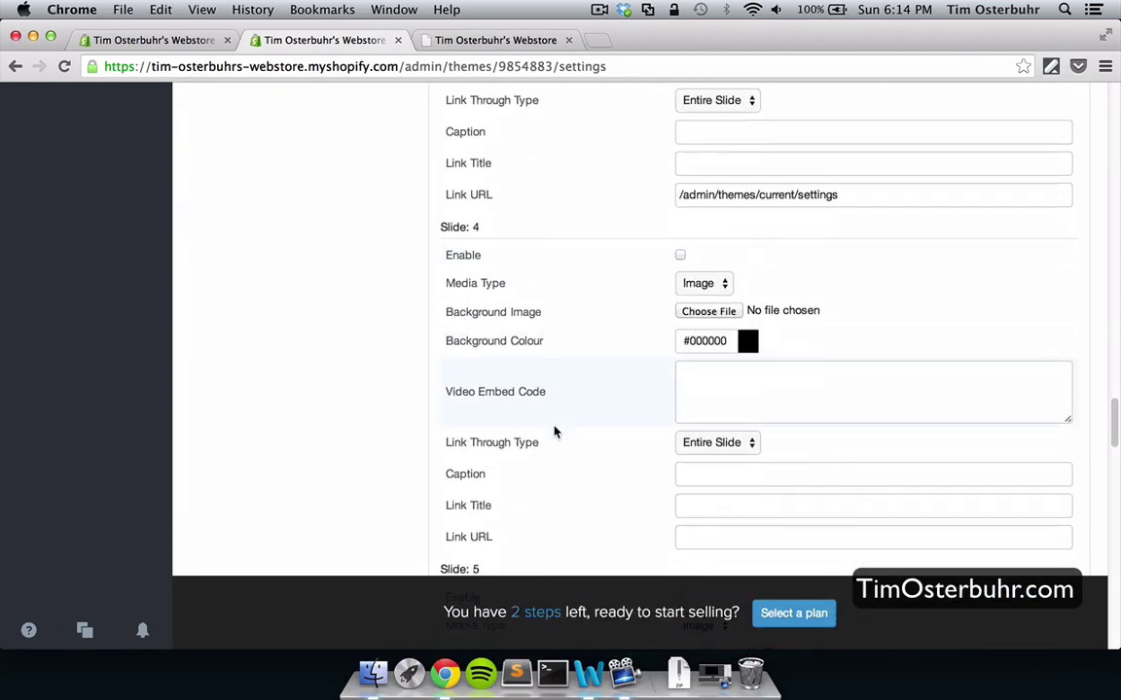
pyautogui.scroll(-10, 554, 432)
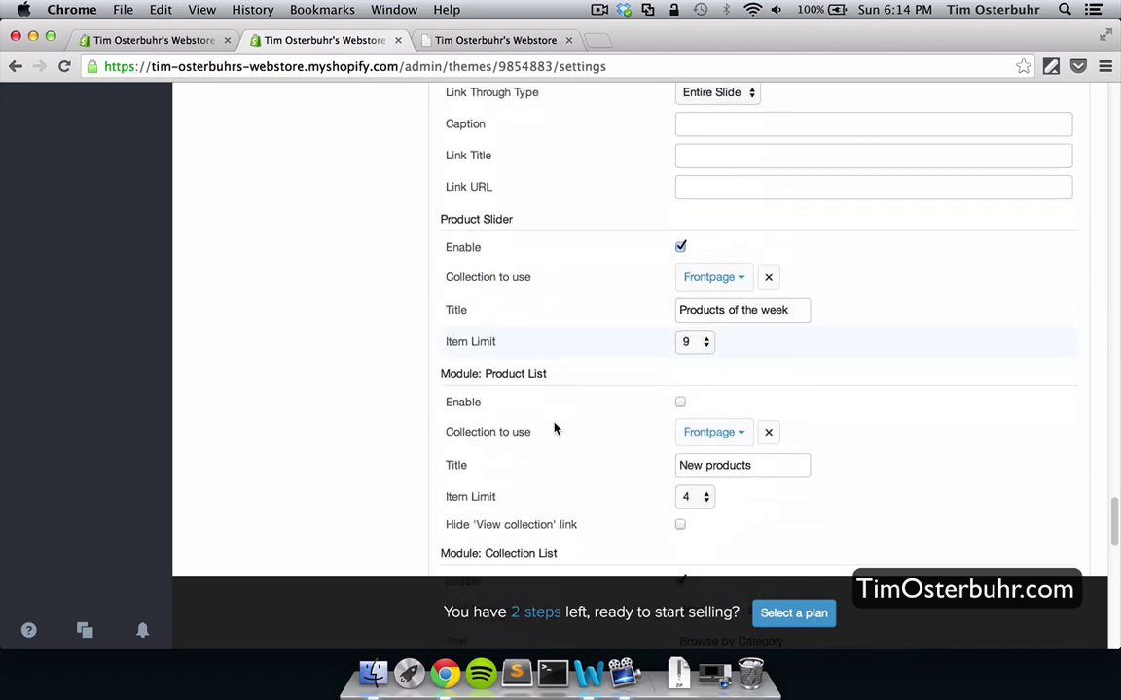
pyautogui.scroll(-10, 555, 428)
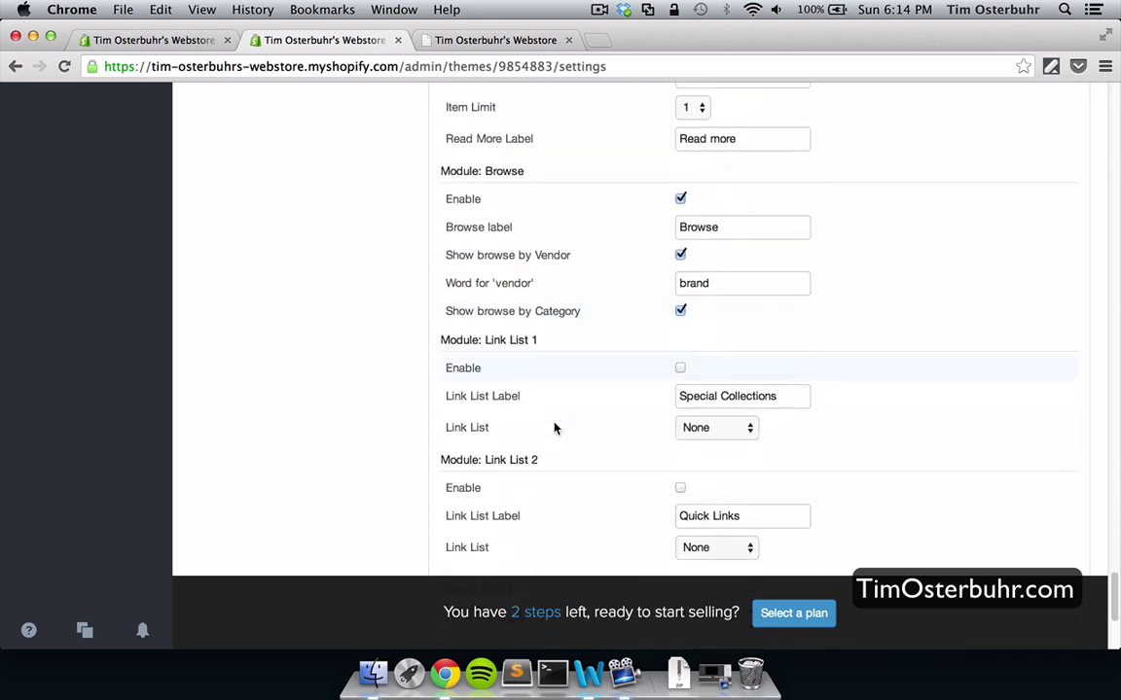
pyautogui.scroll(-1, 555, 428)
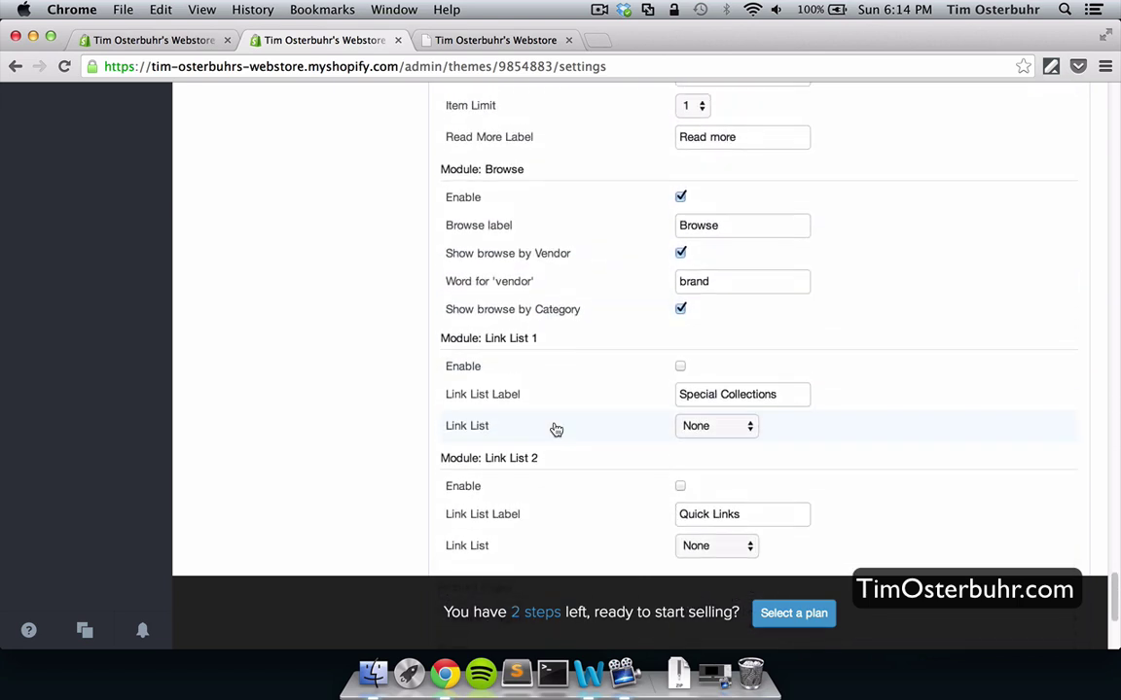
pyautogui.scroll(3, 557, 429)
pyautogui.scroll(-5, 555, 428)
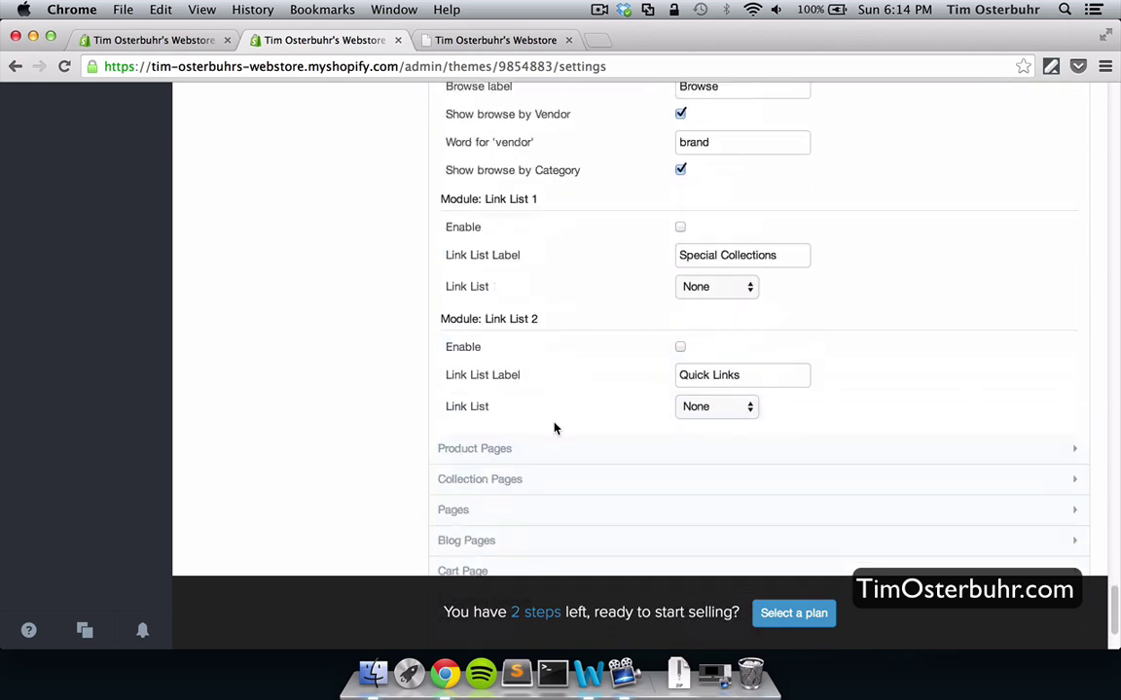
pyautogui.scroll(-3, 555, 428)
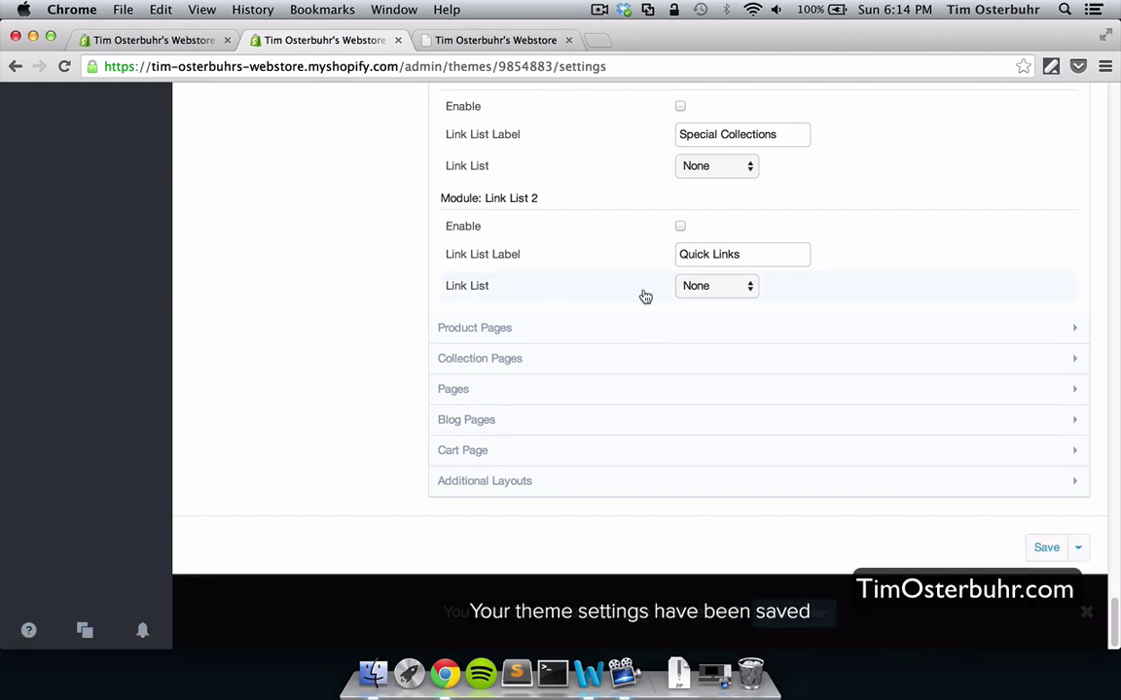
# - Reload the storefront's home page and view all three slides of the slideshow
pyautogui.click(479, 40)
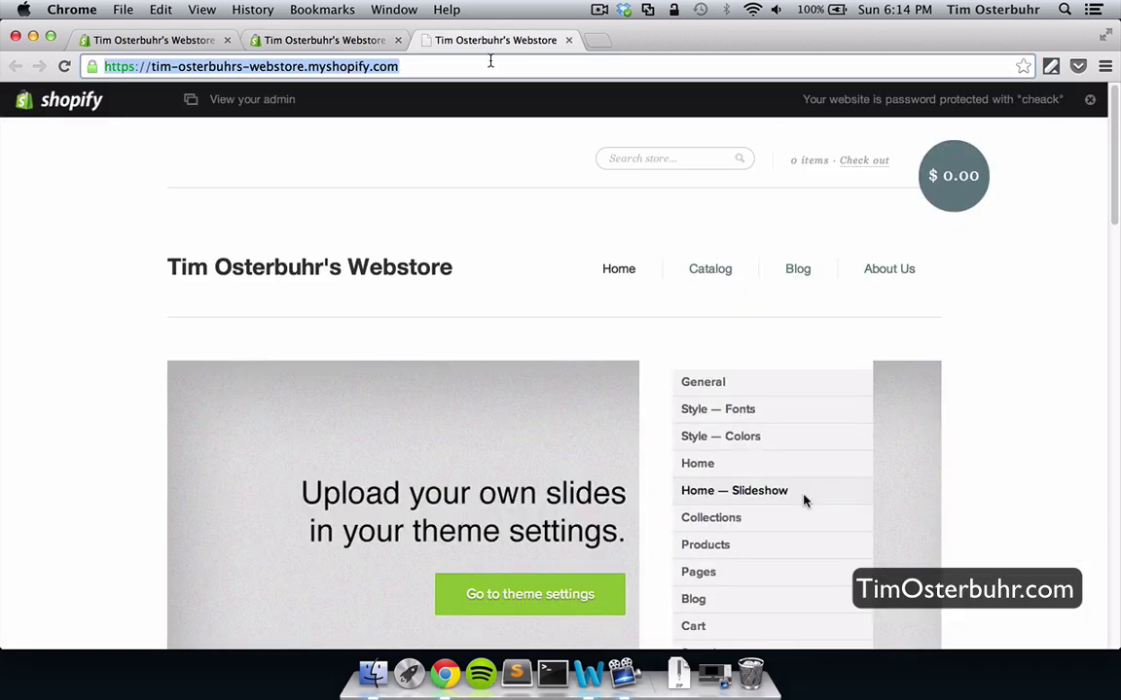
pyautogui.rightClick(487, 309)
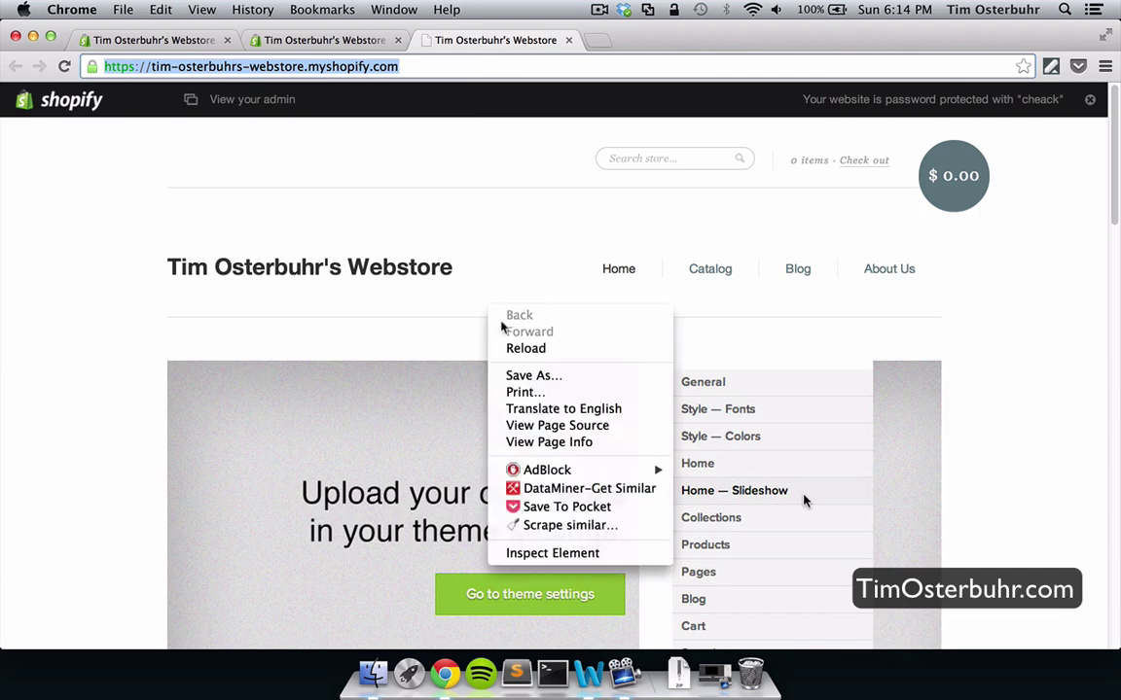
pyautogui.click(515, 349)
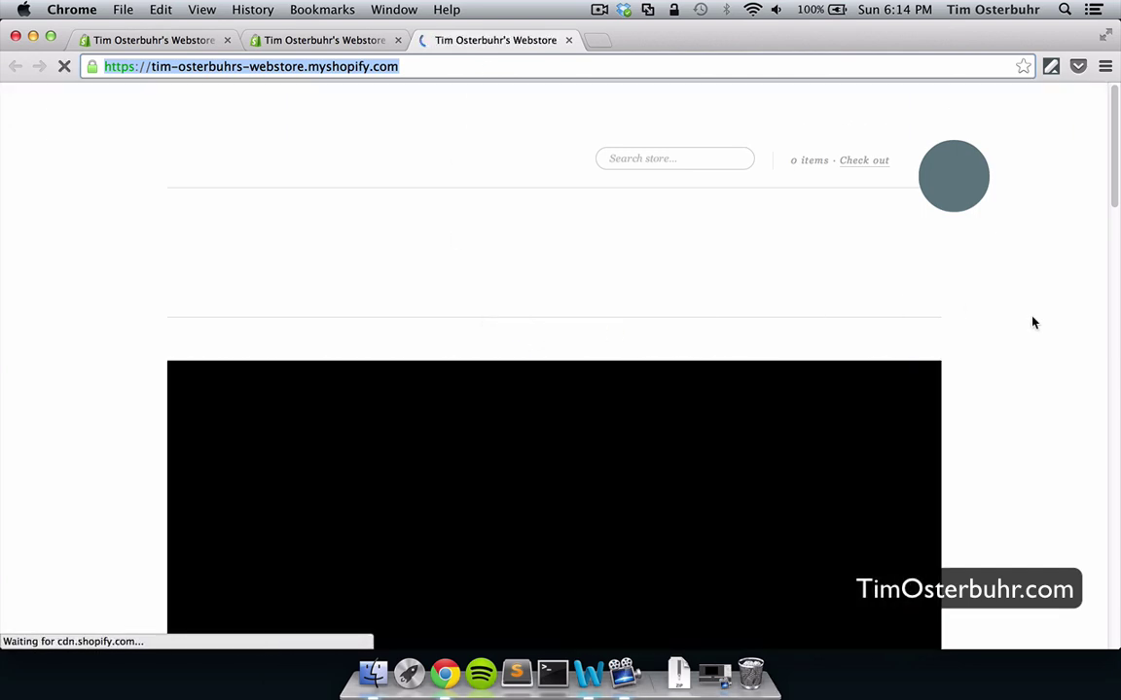
pyautogui.scroll(-2, 1033, 323)
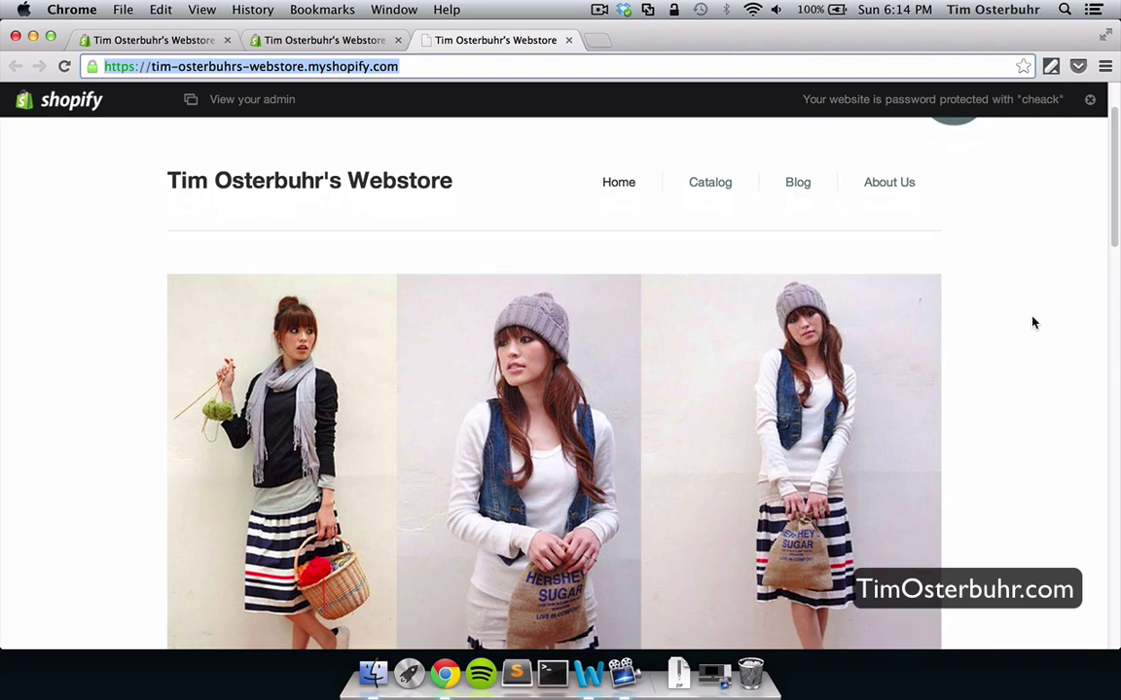
pyautogui.scroll(-5, 1033, 323)
pyautogui.scroll(1, 1033, 322)
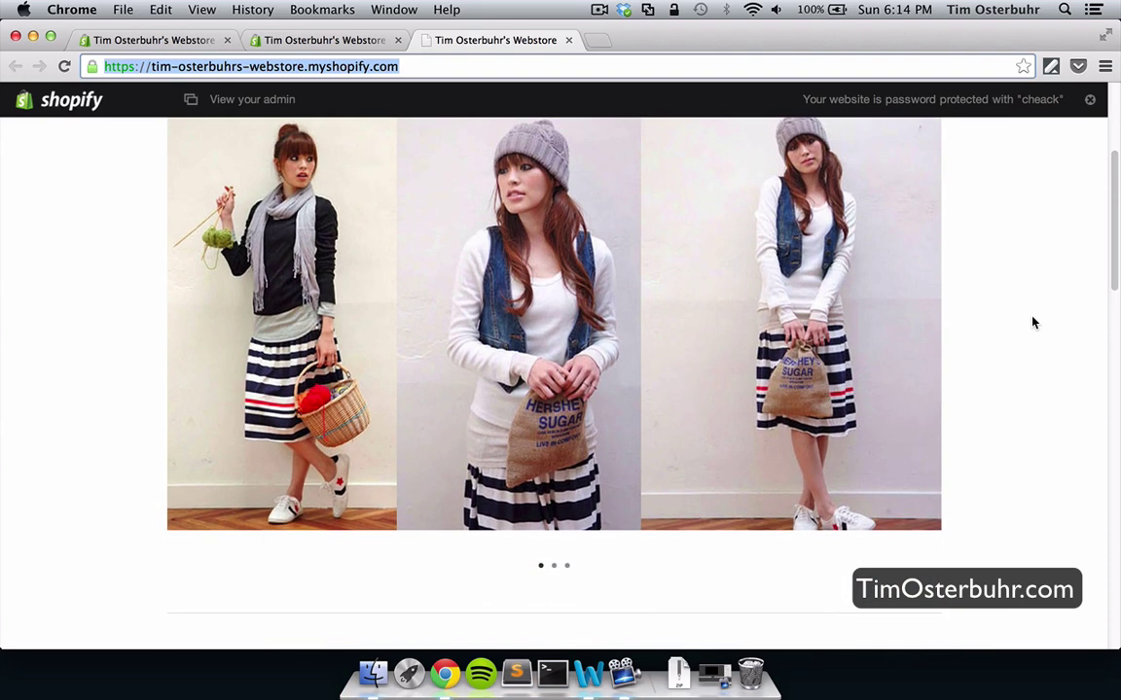
pyautogui.click(554, 566)
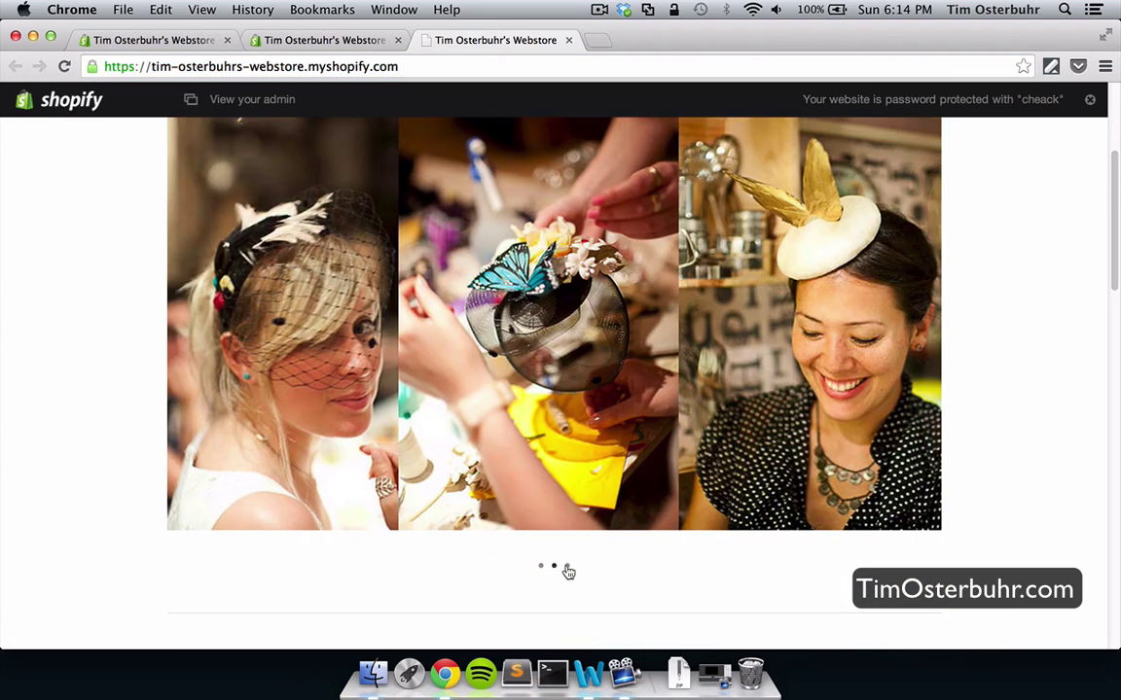
pyautogui.click(567, 567)
# - Examine the home page below the slideshow, including products, blog, categories and footer, and check the Browse by brand options
pyautogui.scroll(-5, 1053, 502)
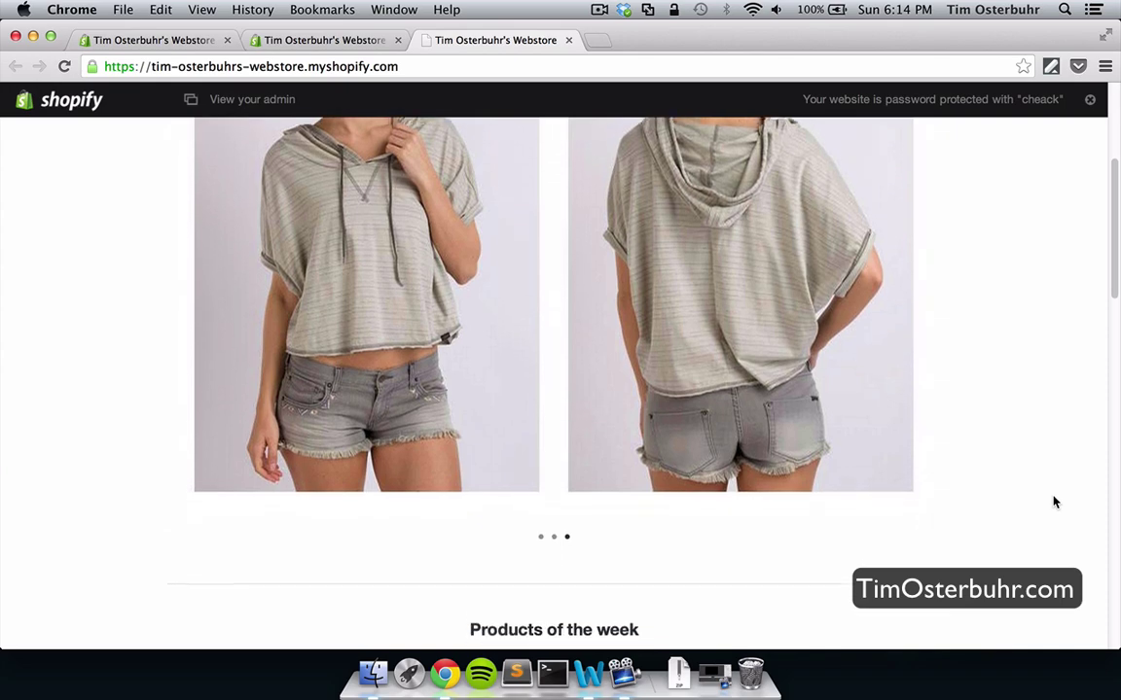
pyautogui.scroll(-5, 1053, 501)
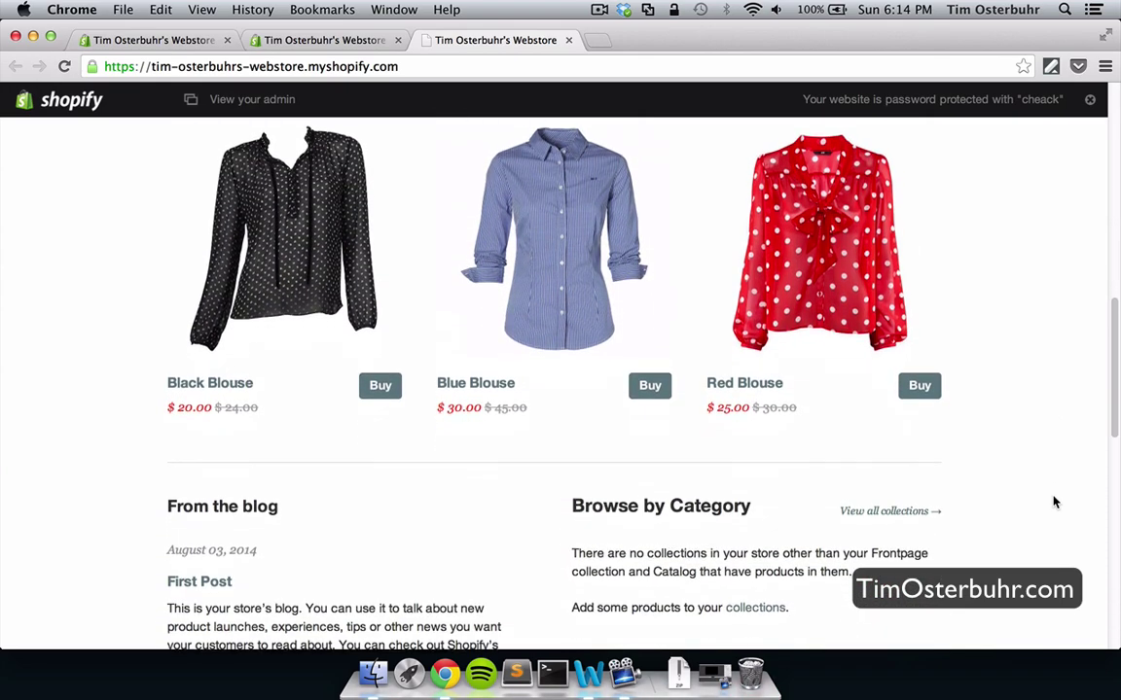
pyautogui.scroll(-5, 1053, 501)
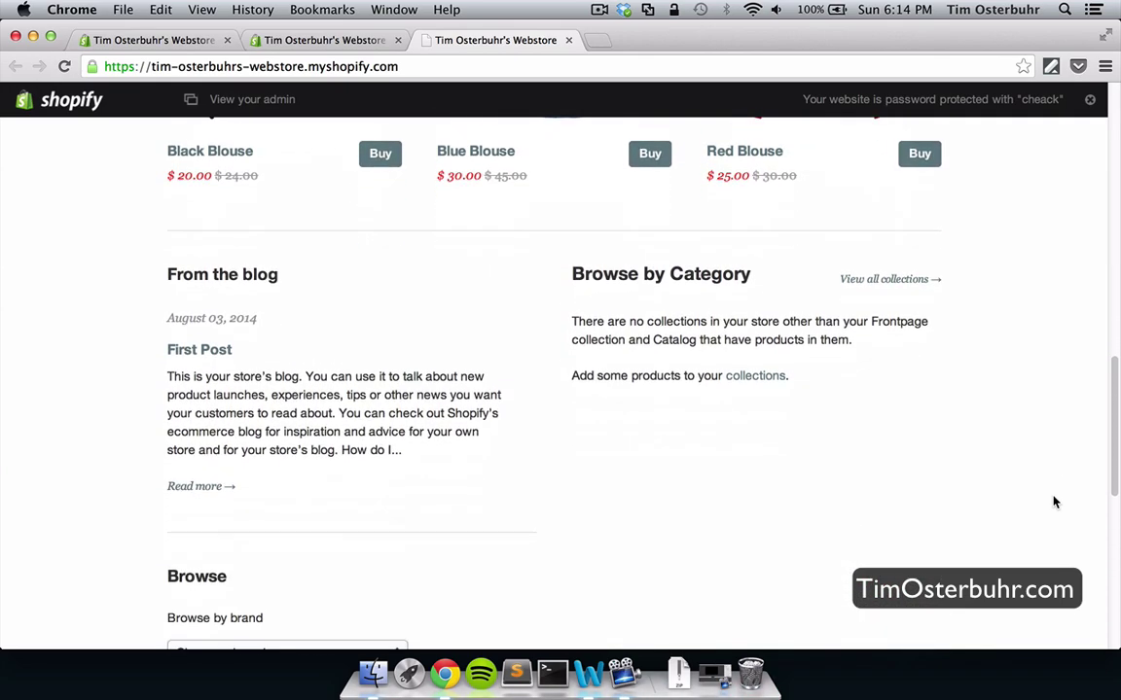
pyautogui.scroll(-5, 1053, 502)
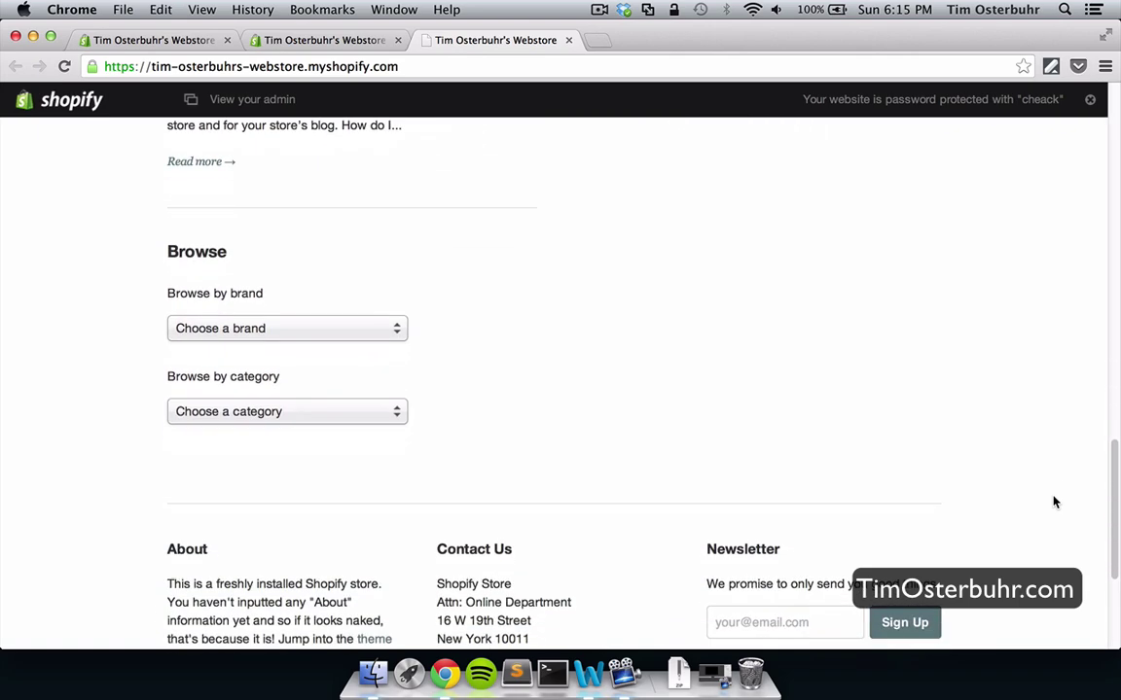
pyautogui.scroll(7, 1053, 501)
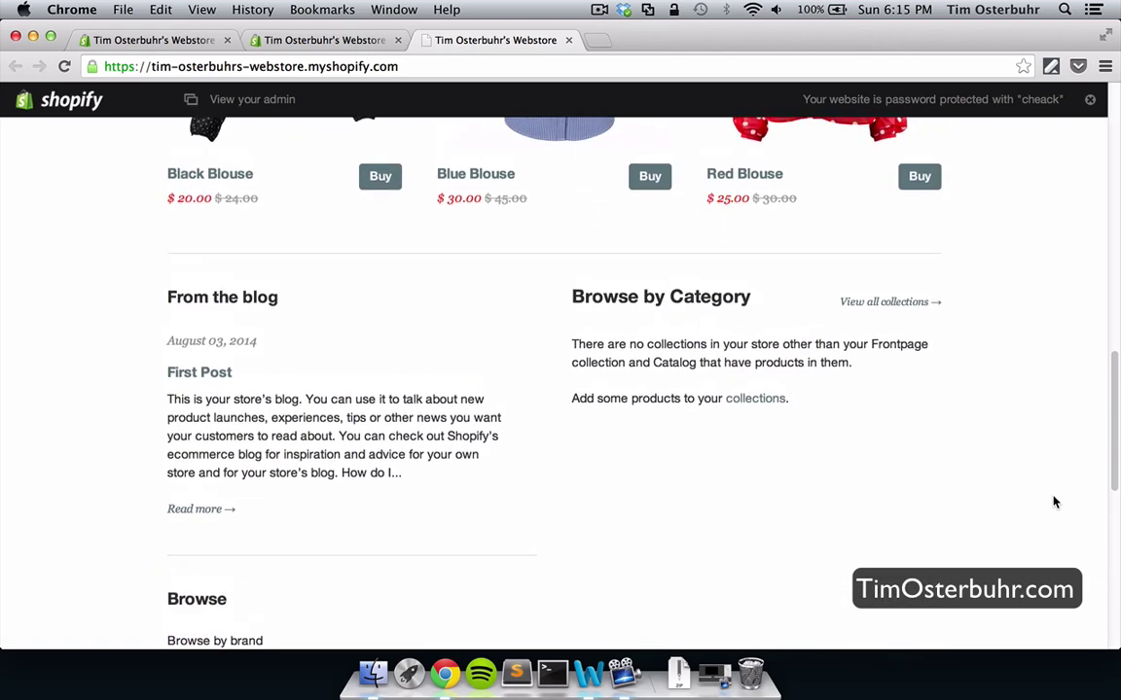
pyautogui.scroll(-1, 1054, 502)
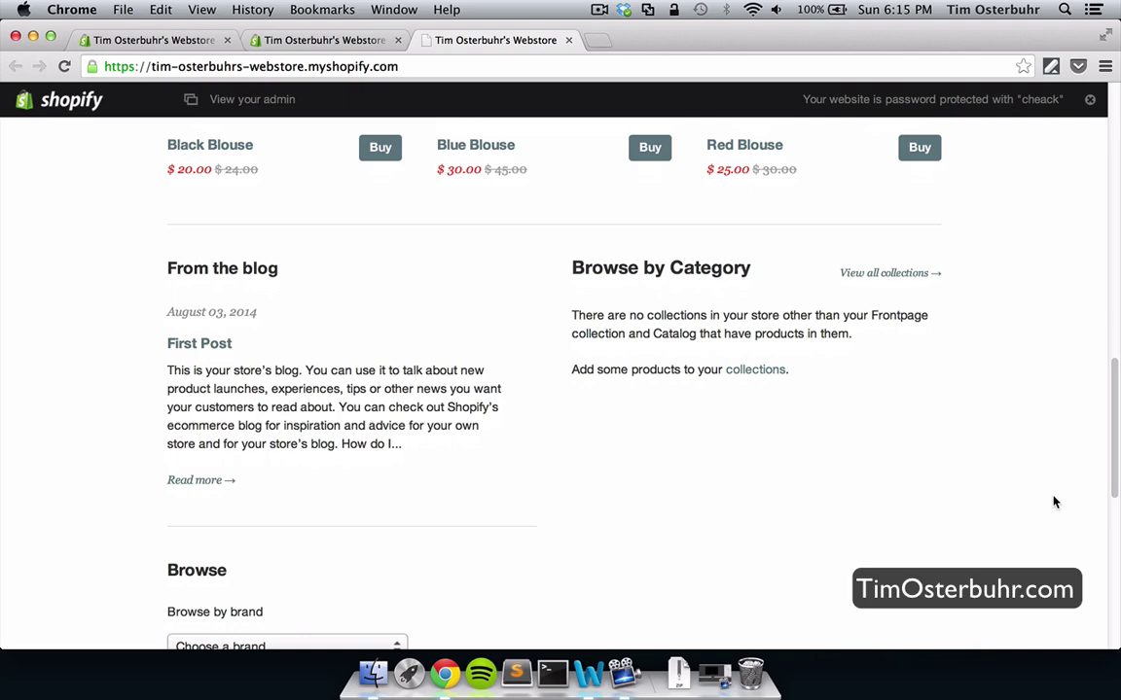
pyautogui.scroll(-5, 1055, 502)
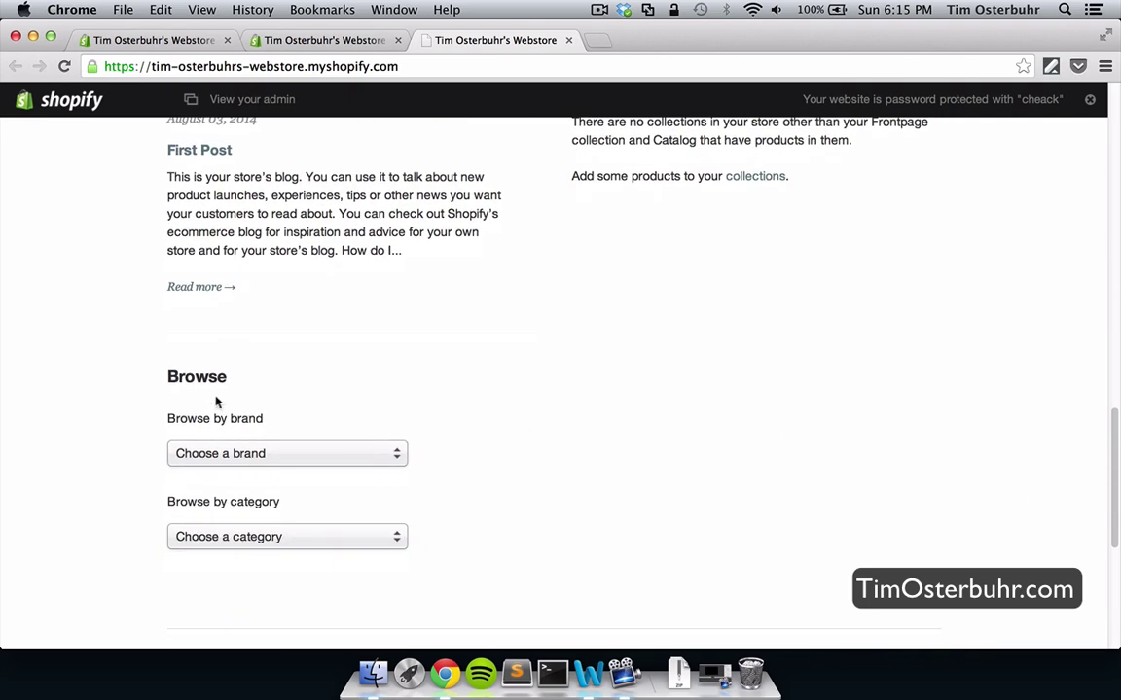
pyautogui.click(275, 454)
pyautogui.click(275, 452)
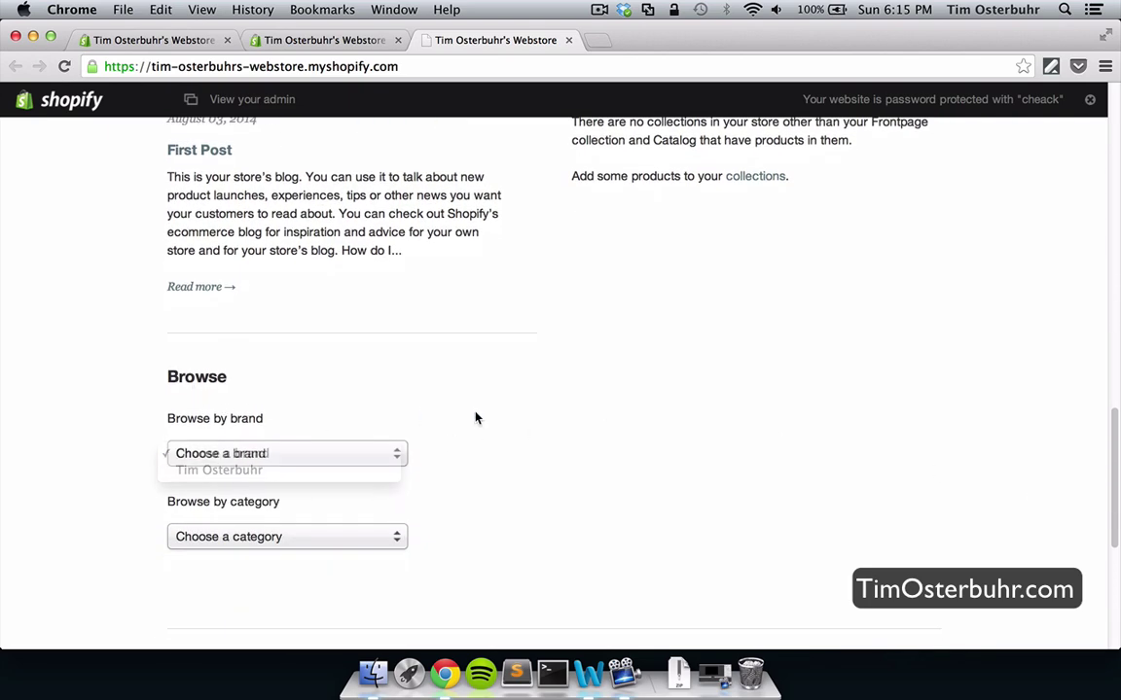
# - Return to the store admin and open the theme settings of the published New Standard theme from the Themes page
pyautogui.scroll(-2, 635, 403)
pyautogui.scroll(5, 635, 402)
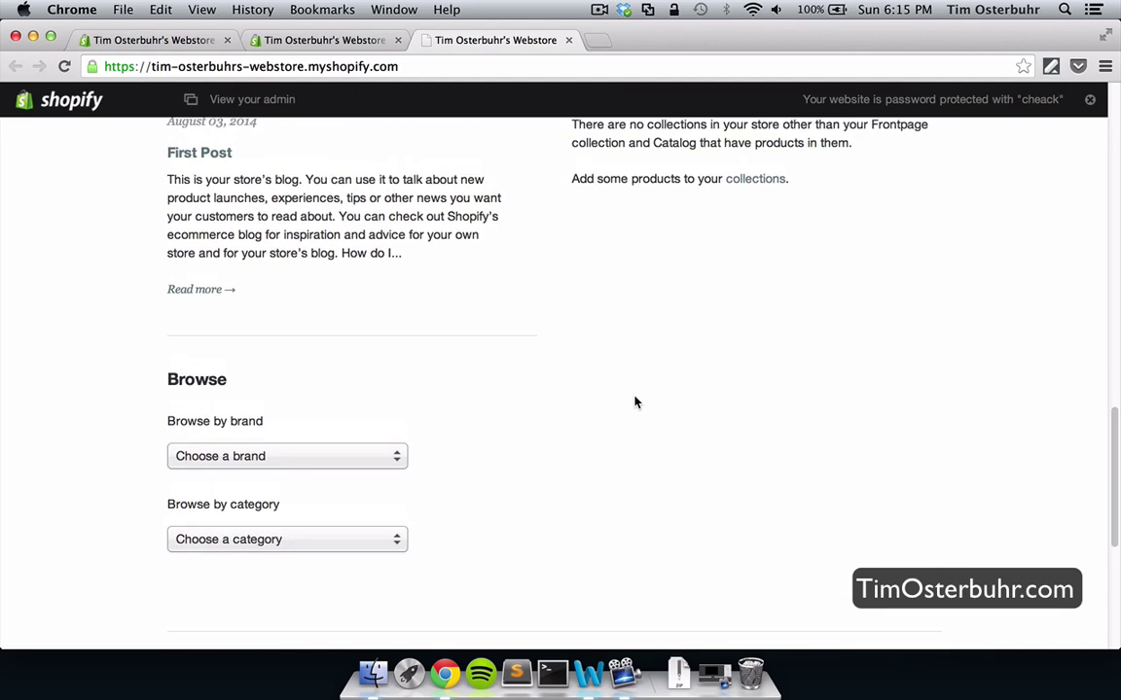
pyautogui.scroll(15, 635, 402)
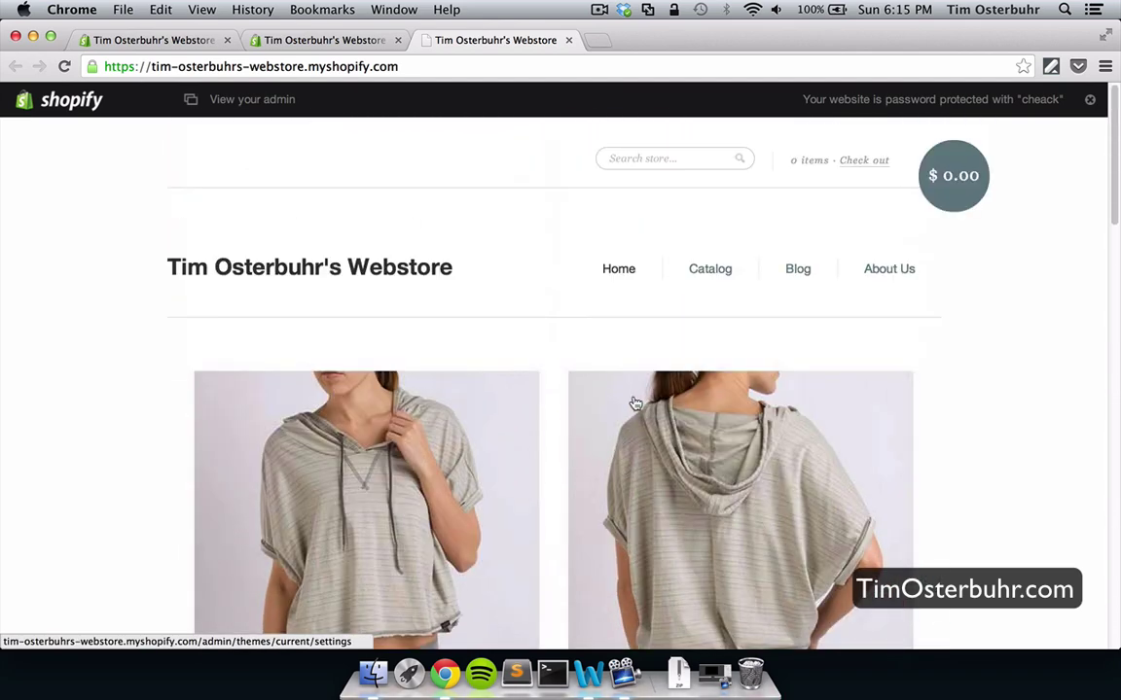
pyautogui.click(294, 43)
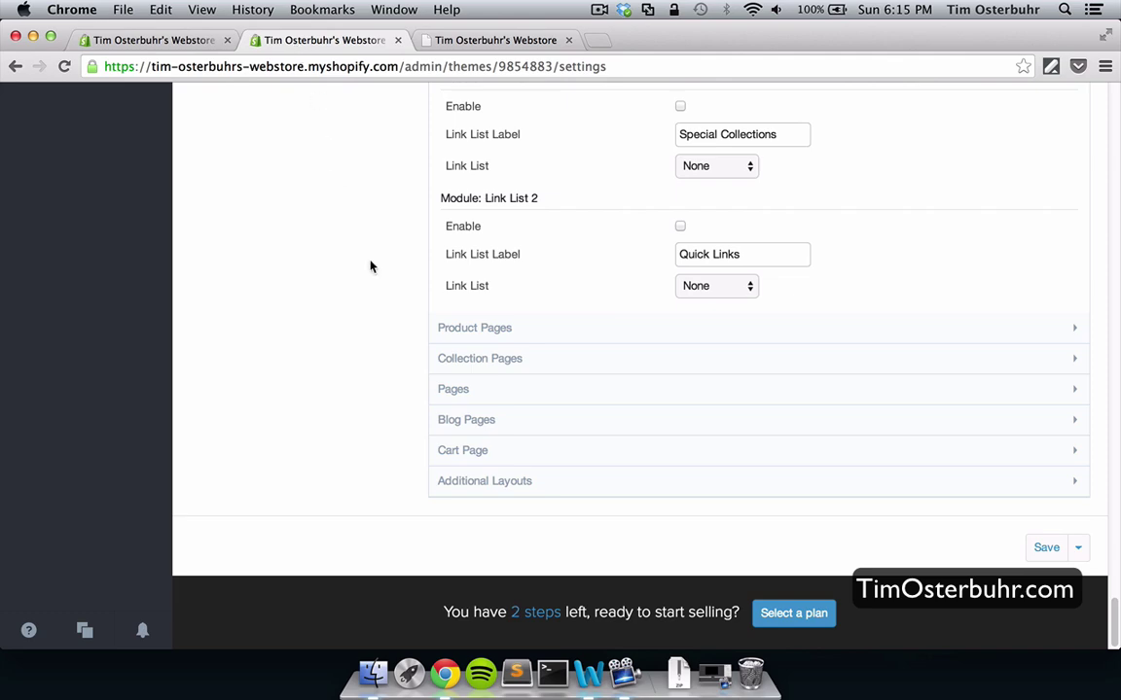
pyautogui.scroll(3, 371, 265)
pyautogui.scroll(20, 370, 265)
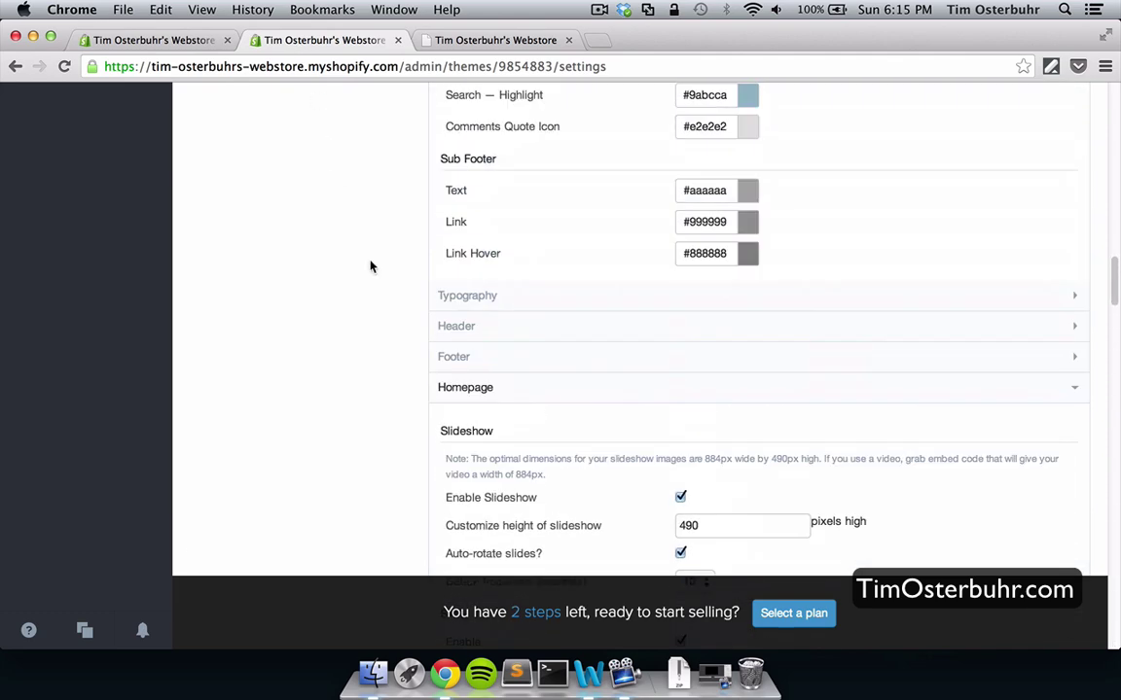
pyautogui.scroll(2, 371, 263)
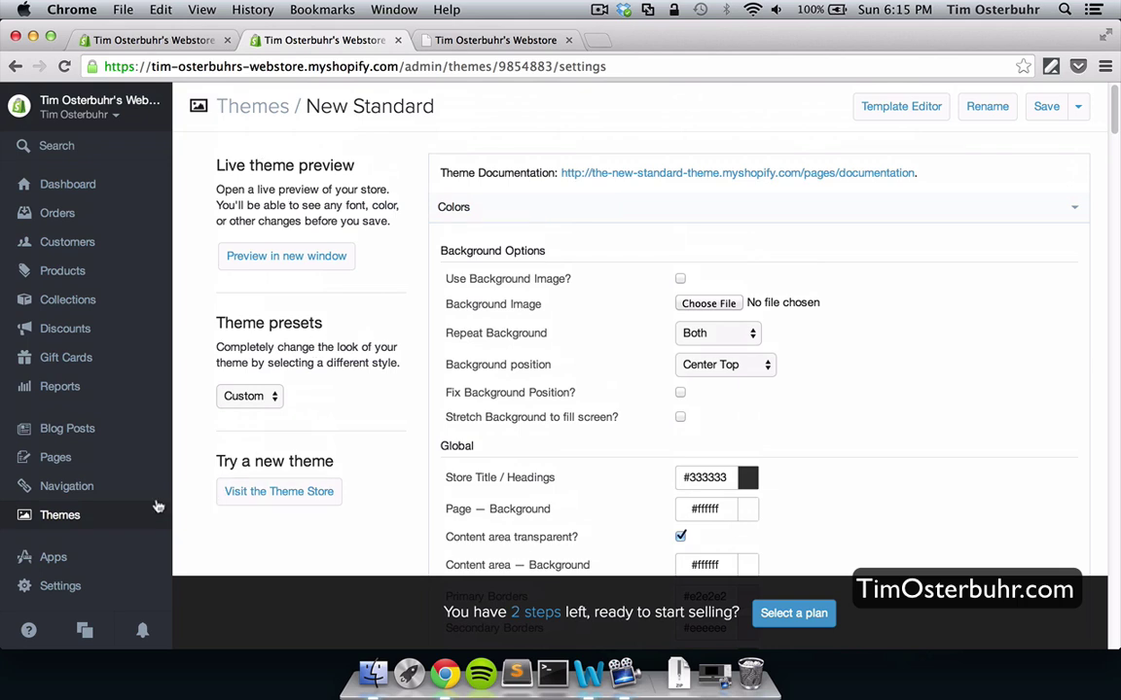
pyautogui.click(61, 517)
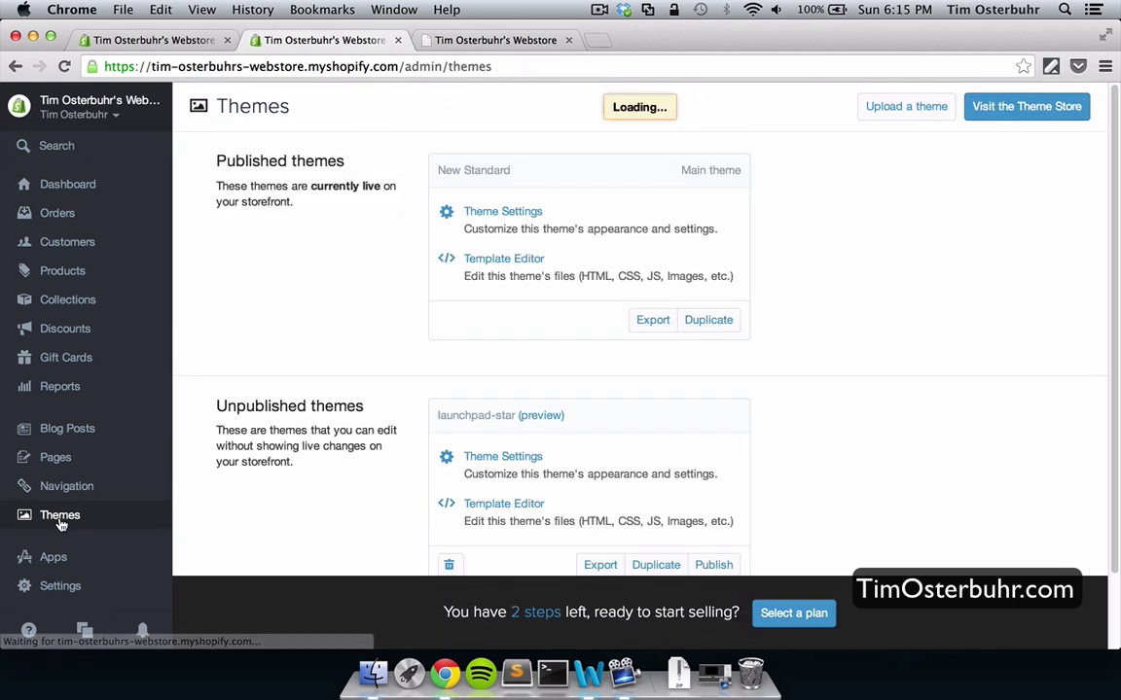
pyautogui.click(492, 221)
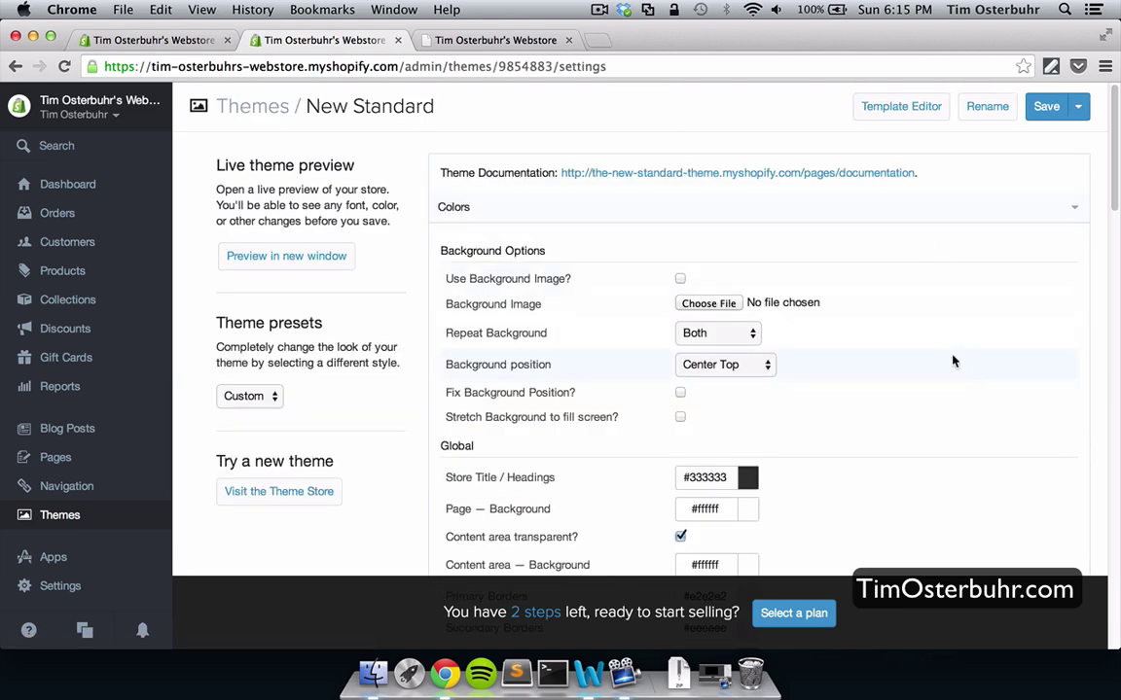
# - Expand the Homepage section of the New Standard theme settings
pyautogui.scroll(-5, 951, 360)
pyautogui.scroll(-10, 954, 361)
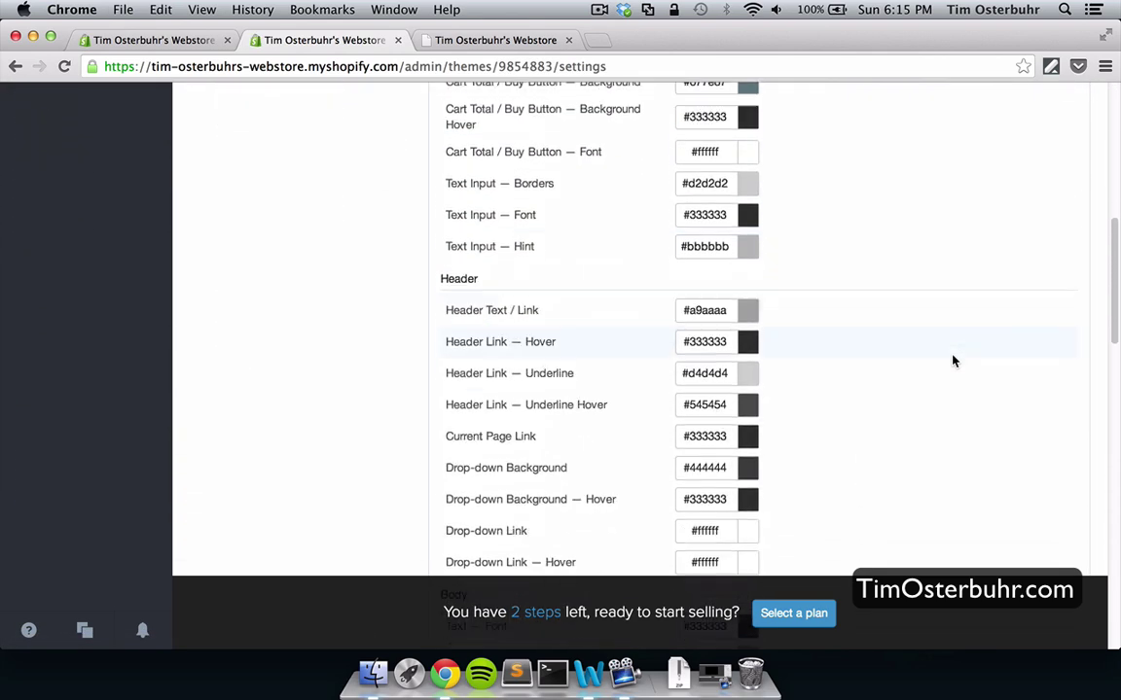
pyautogui.scroll(-15, 953, 361)
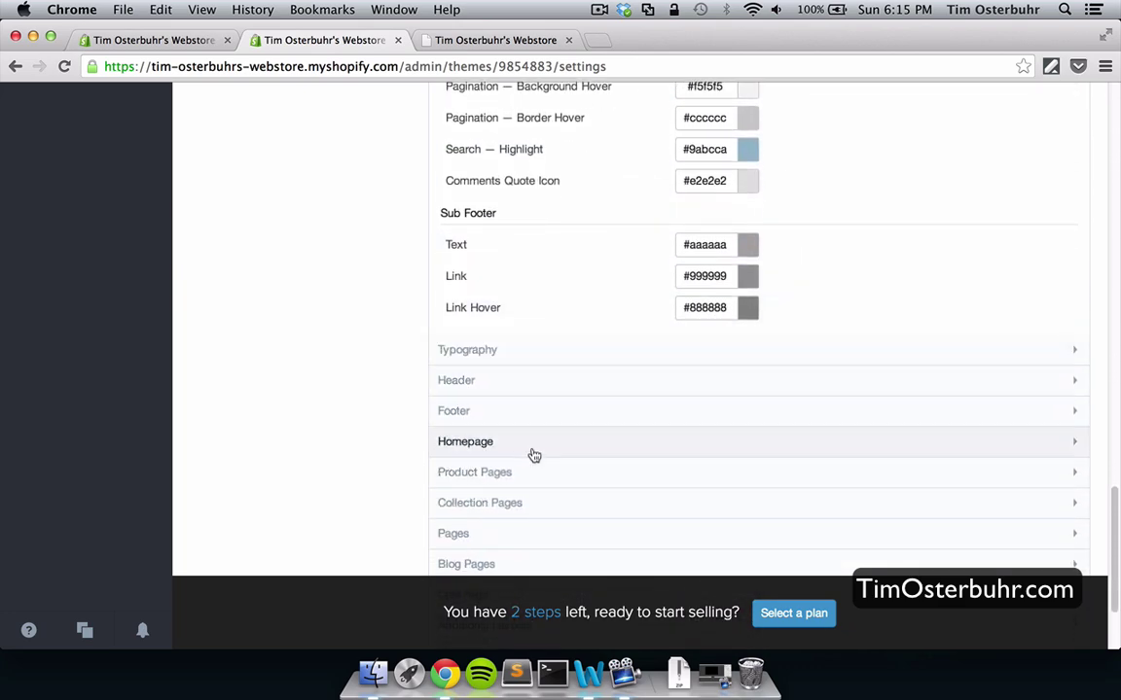
pyautogui.click(527, 451)
# - Disable the Collection List module in the homepage settings
pyautogui.scroll(-5, 820, 437)
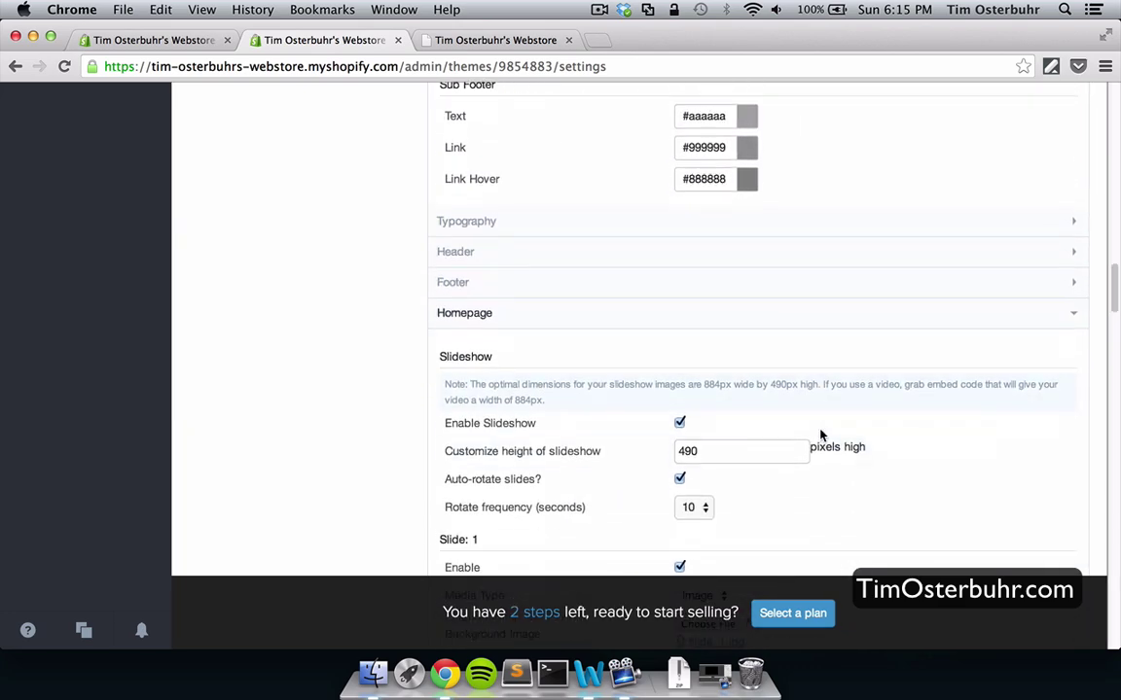
pyautogui.scroll(-8, 820, 436)
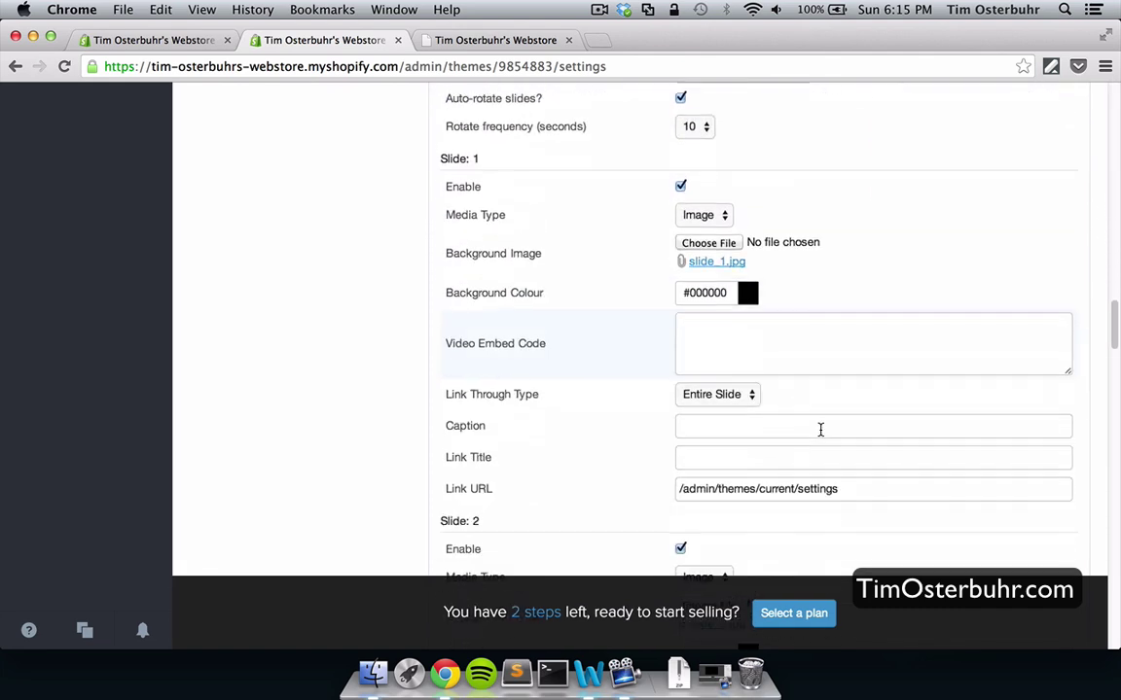
pyautogui.scroll(-9, 820, 435)
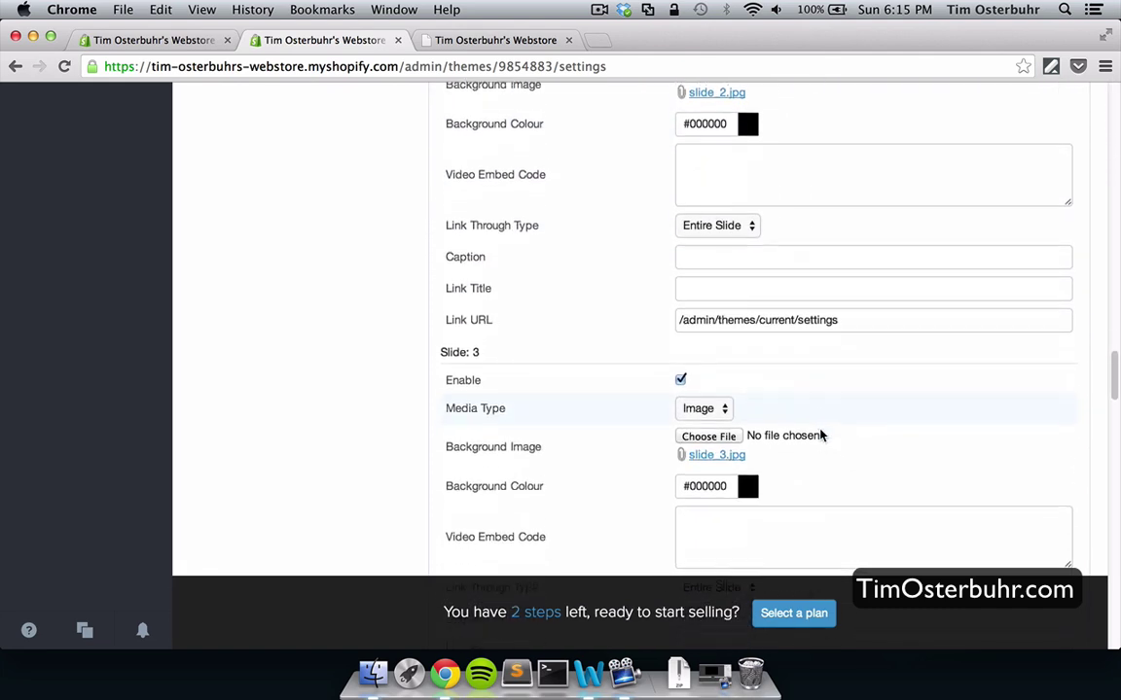
pyautogui.scroll(-15, 820, 436)
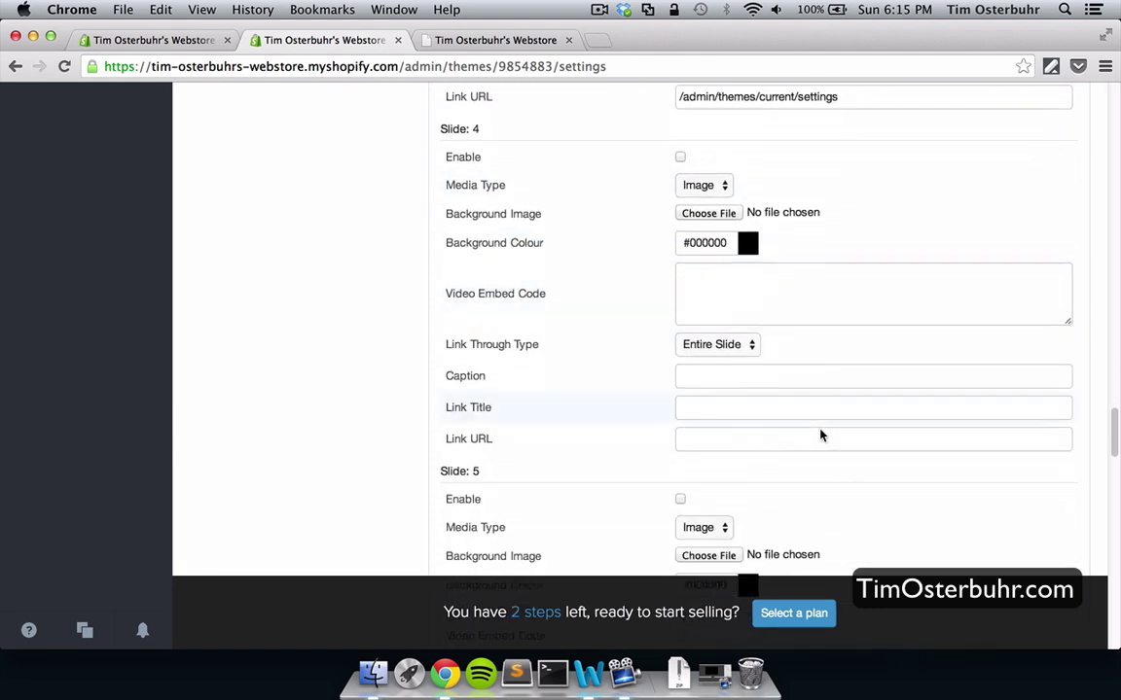
pyautogui.scroll(-5, 820, 436)
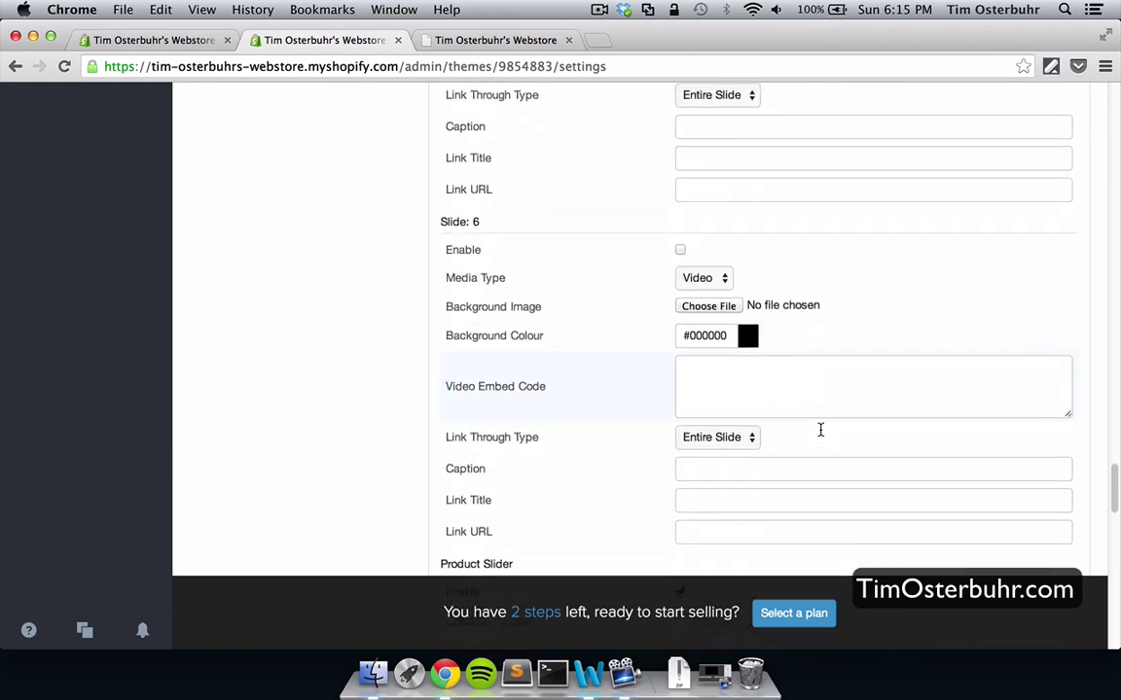
pyautogui.scroll(-5, 820, 436)
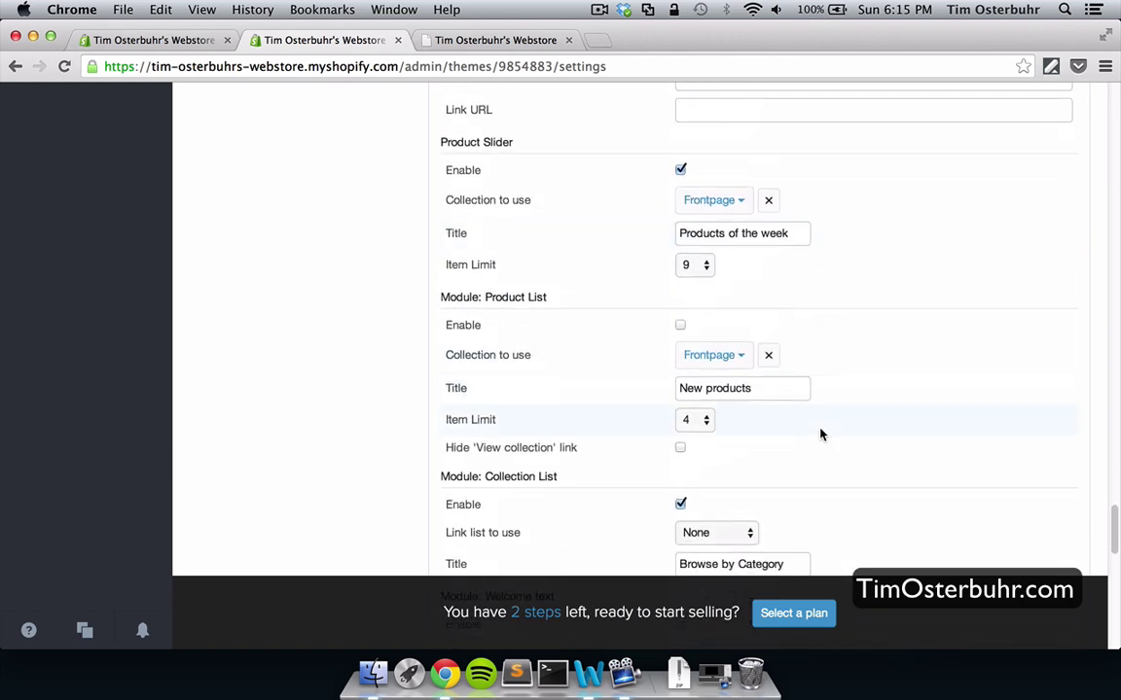
pyautogui.scroll(-1, 833, 385)
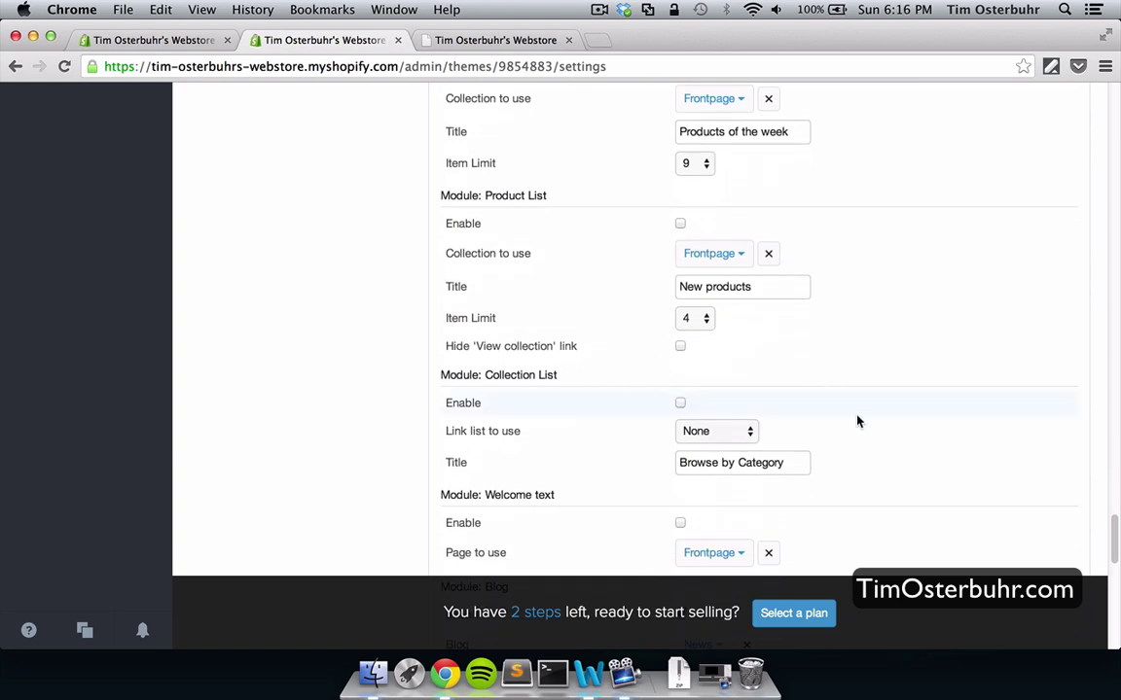
# - Disable the Blog module in the homepage settings
pyautogui.scroll(-2, 857, 421)
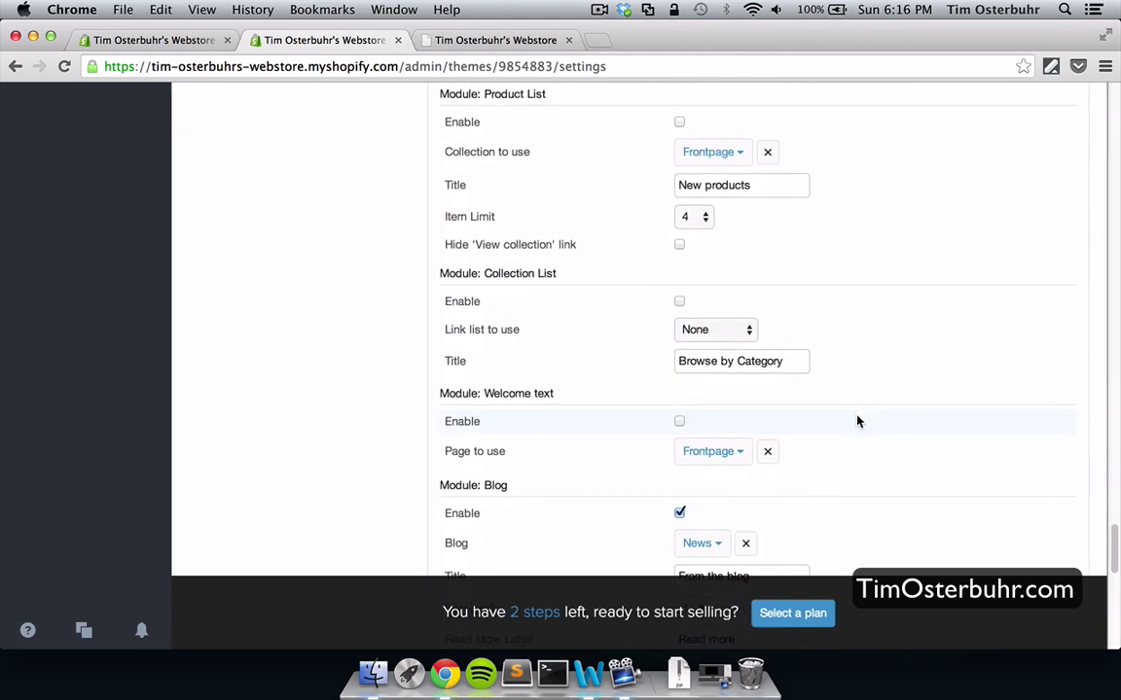
pyautogui.scroll(-2, 857, 422)
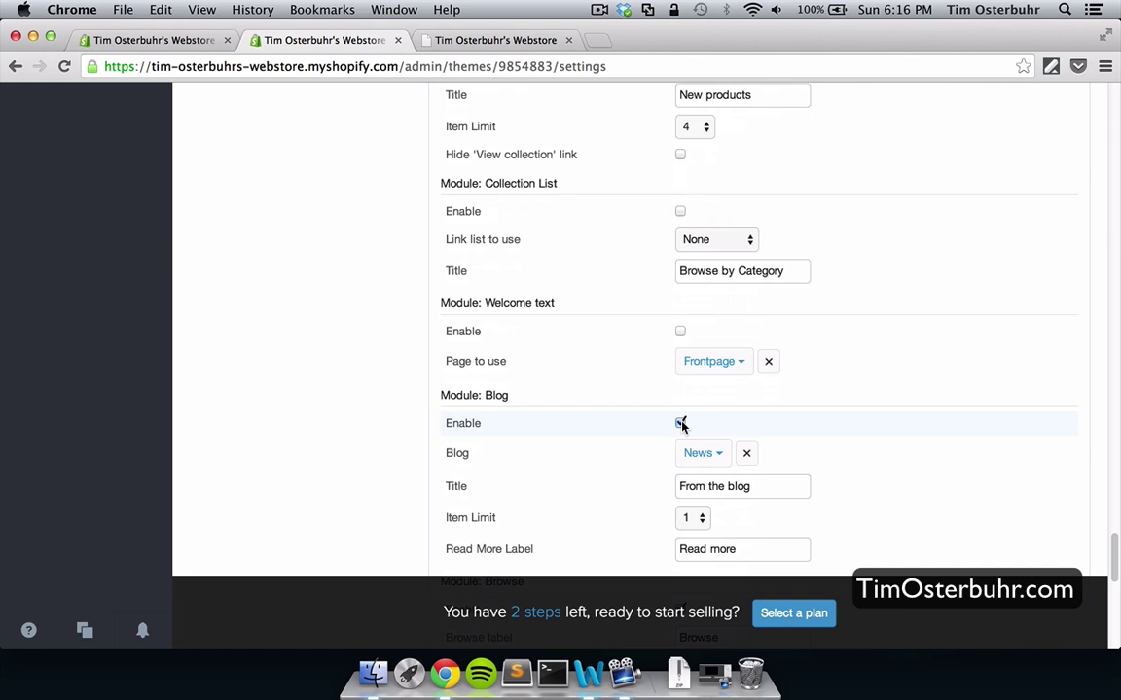
pyautogui.scroll(-3, 842, 443)
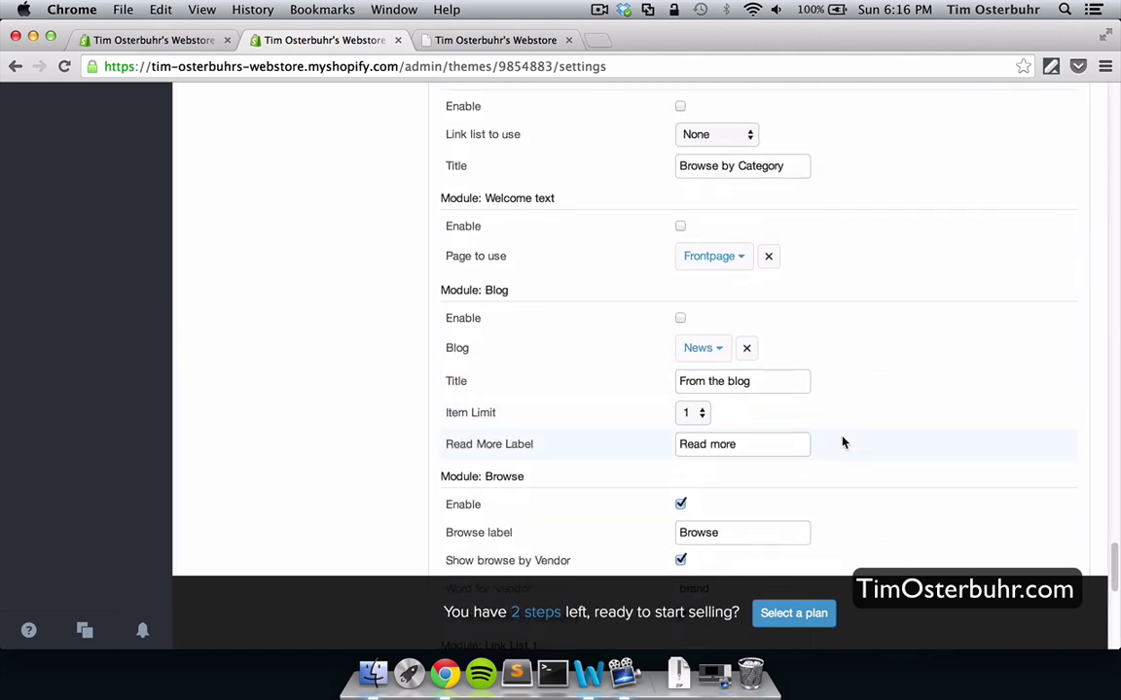
# - Disable the Browse module in the homepage settings and save the theme settings
pyautogui.scroll(-2, 842, 443)
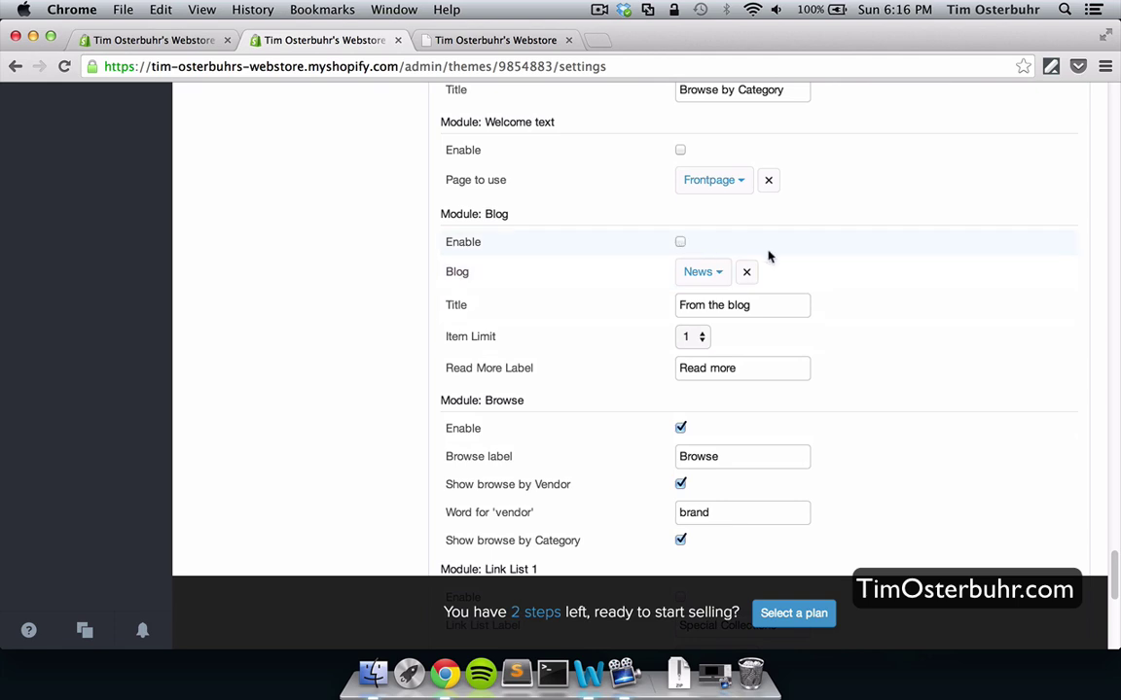
pyautogui.scroll(-2, 875, 425)
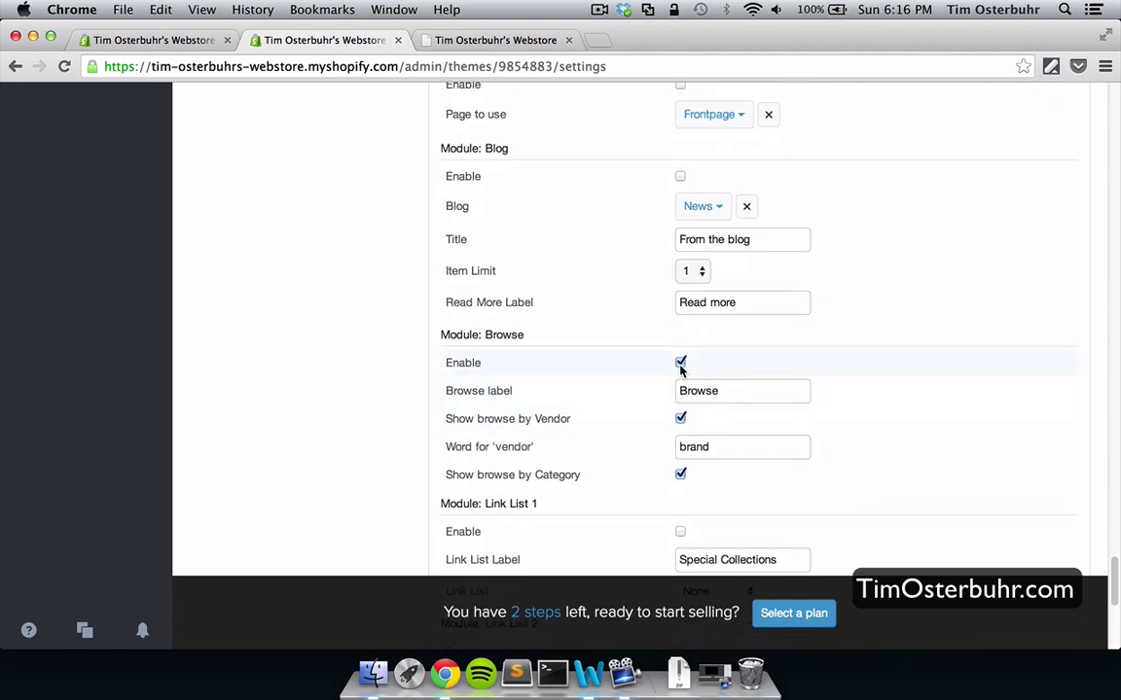
pyautogui.click(679, 363)
pyautogui.scroll(-10, 880, 408)
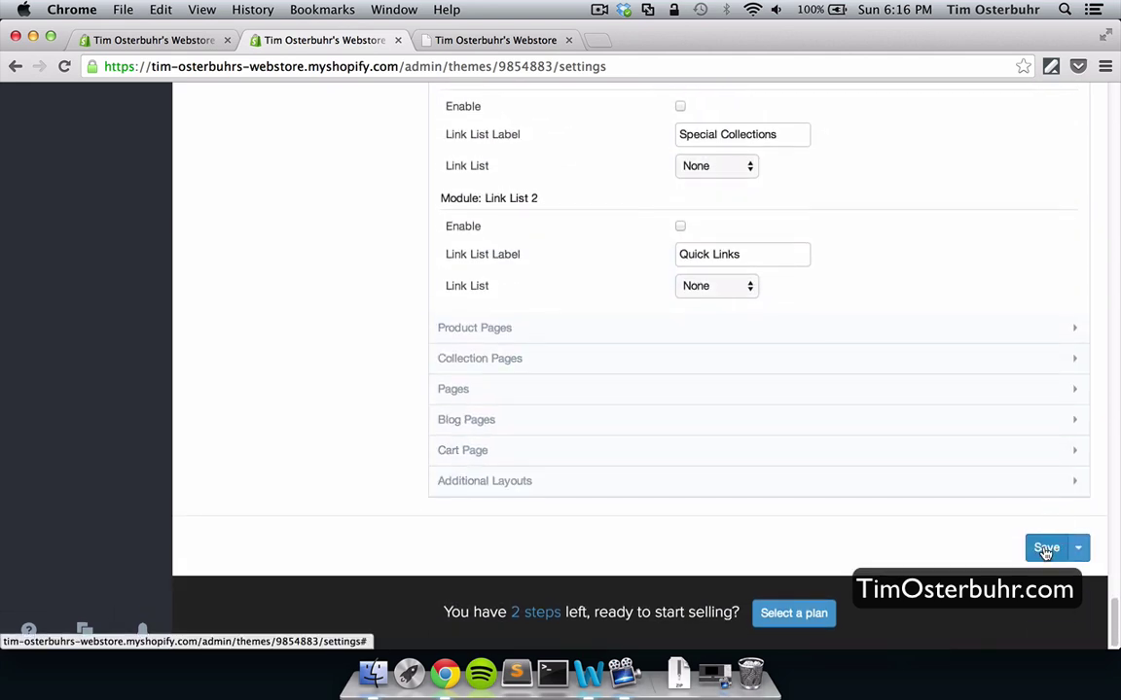
pyautogui.click(1046, 550)
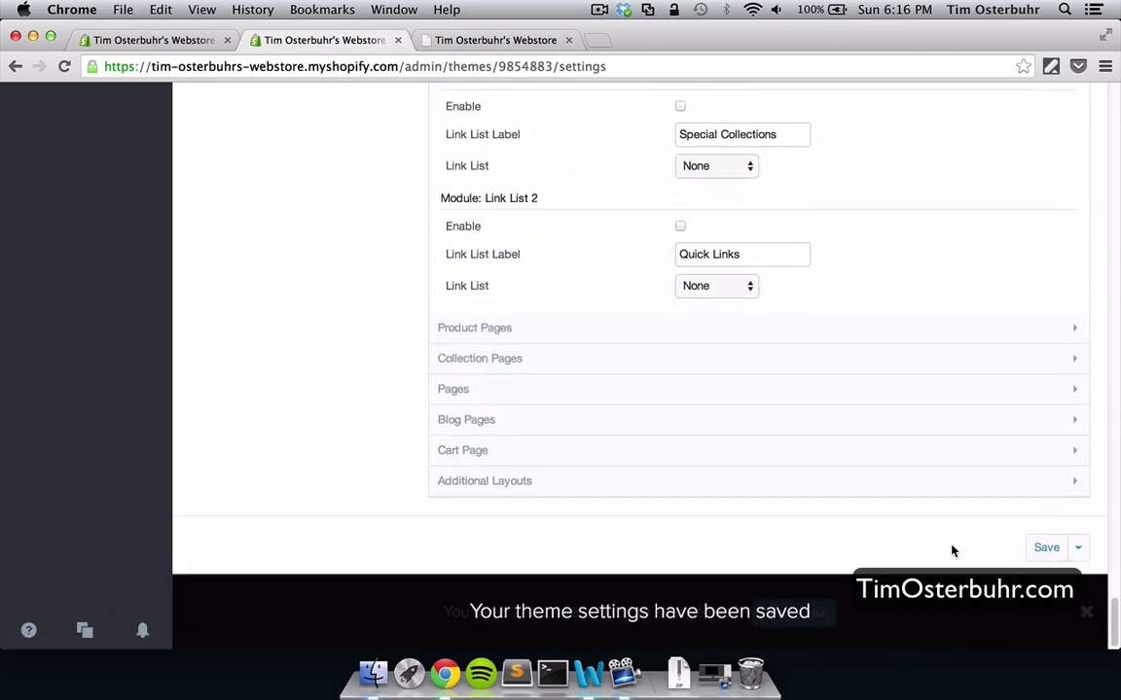
# - Switch to the open storefront and reload its homepage to load the saved theme settings
pyautogui.click(500, 40)
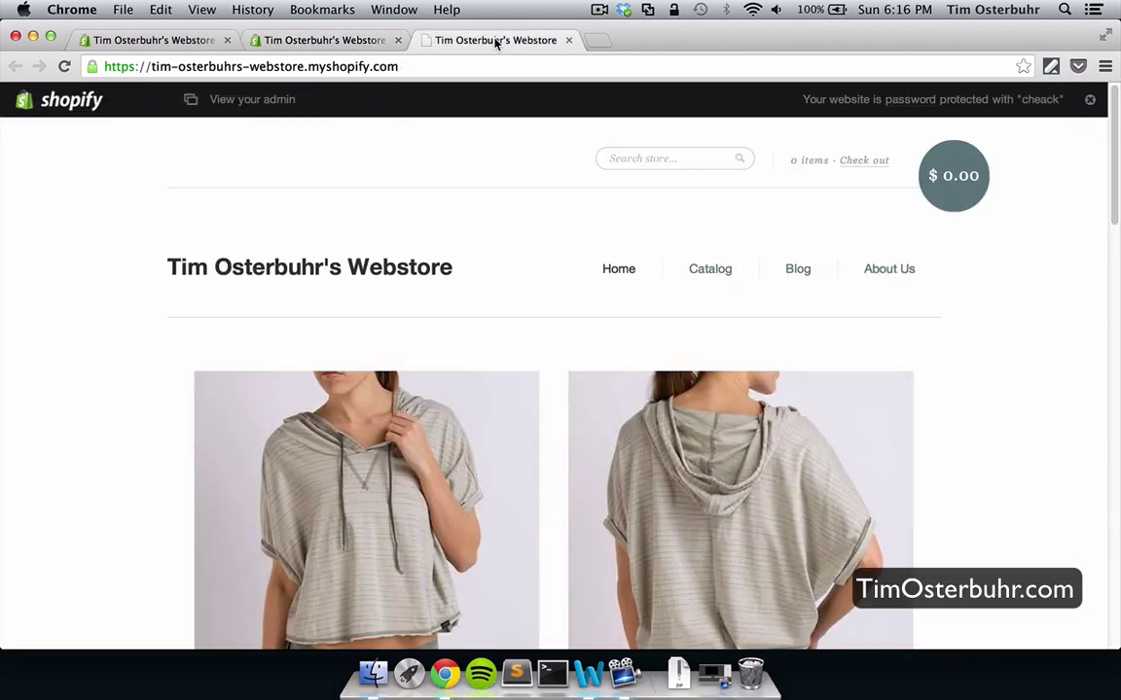
pyautogui.rightClick(985, 399)
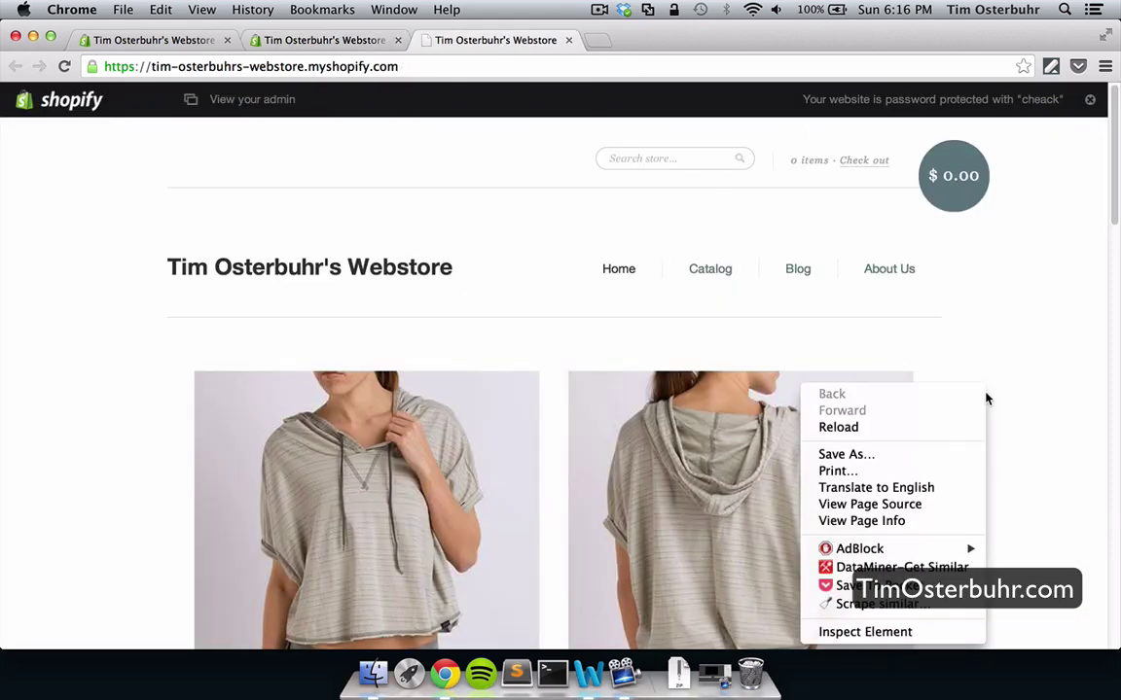
pyautogui.click(856, 428)
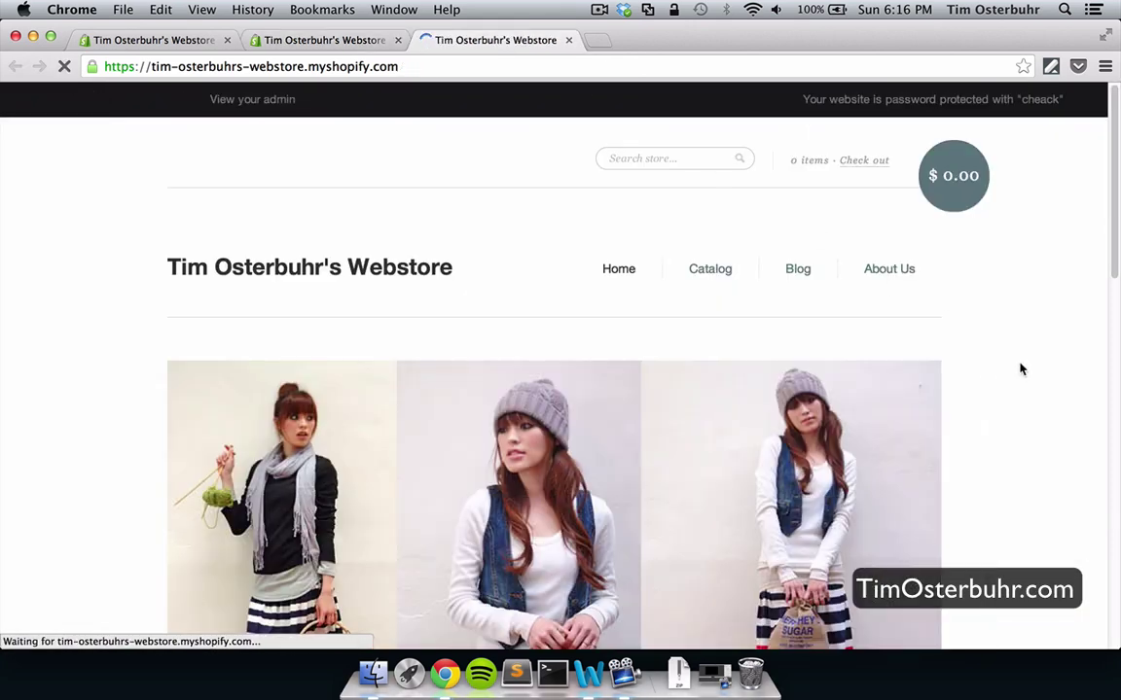
# - Examine the reloaded storefront homepage, including the slideshow, the Products of the week section and the footer
pyautogui.scroll(-2, 1020, 369)
pyautogui.scroll(-4, 1020, 369)
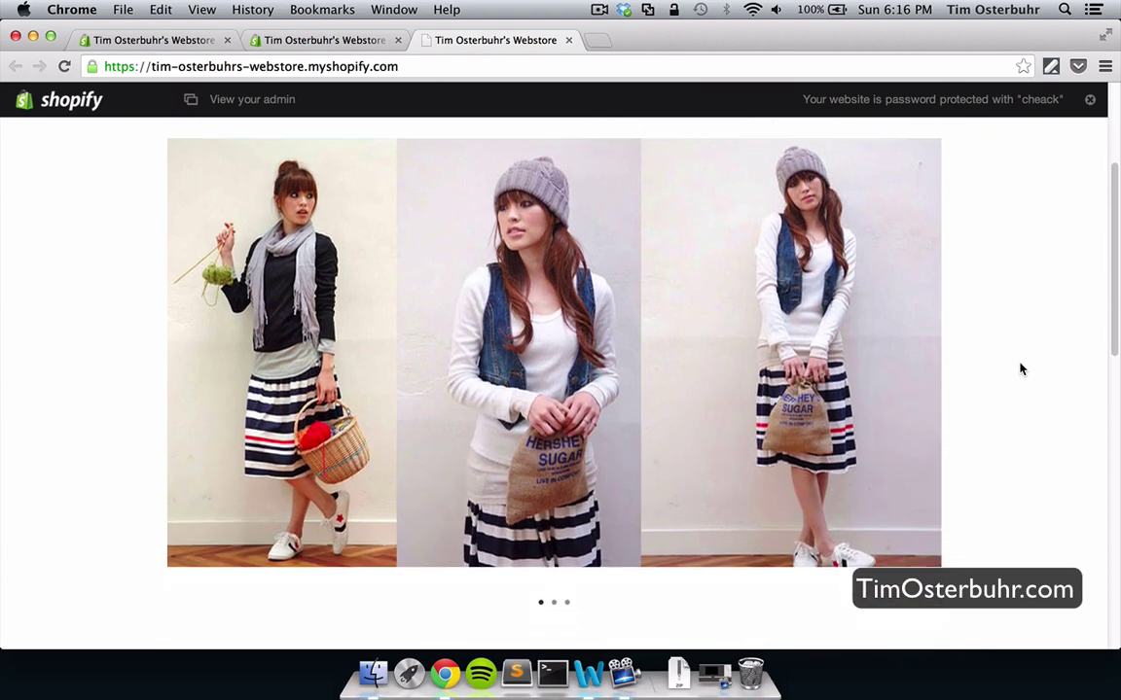
pyautogui.scroll(1, 1021, 369)
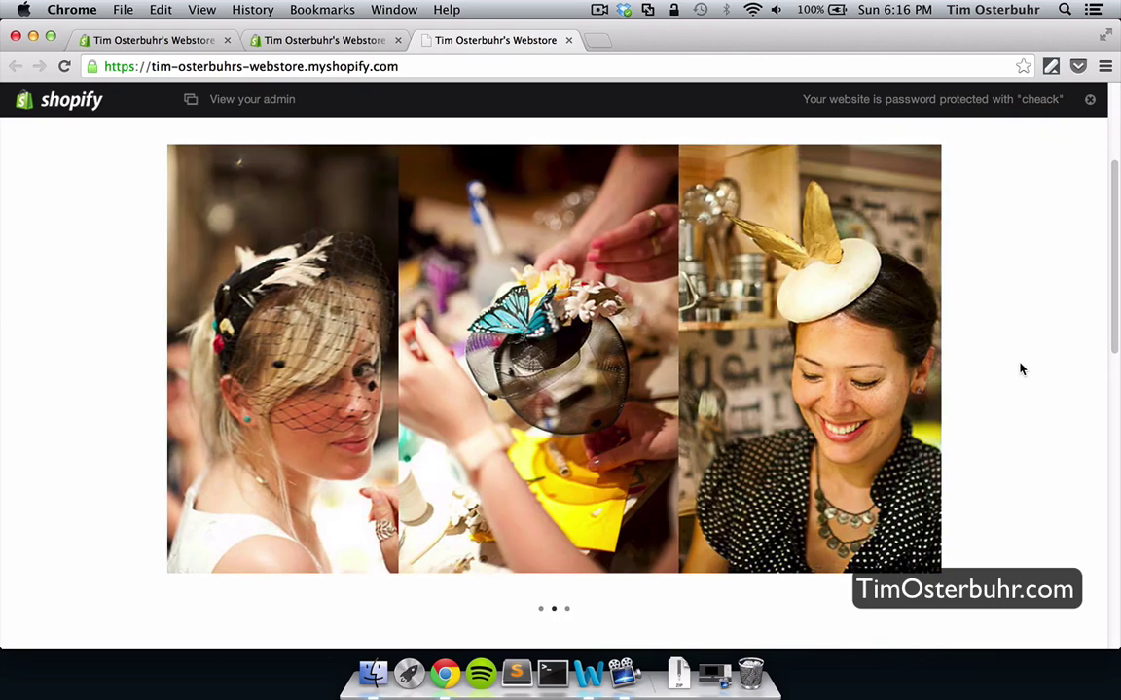
pyautogui.scroll(-10, 1020, 369)
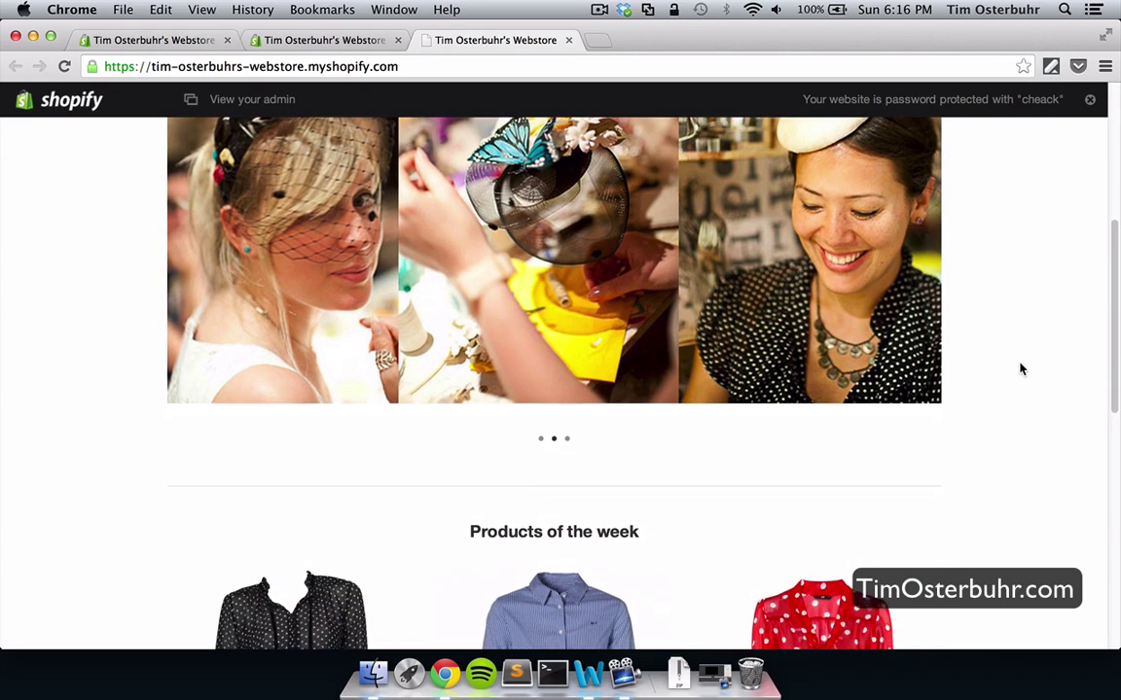
pyautogui.scroll(-5, 1021, 369)
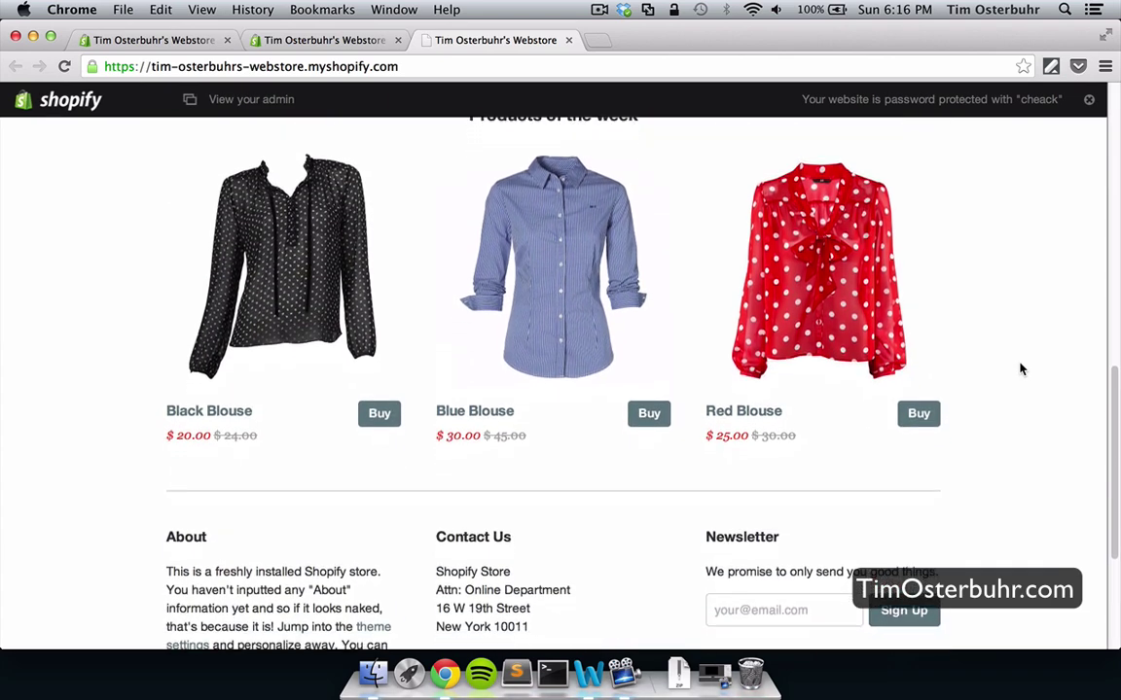
pyautogui.scroll(-1, 1021, 368)
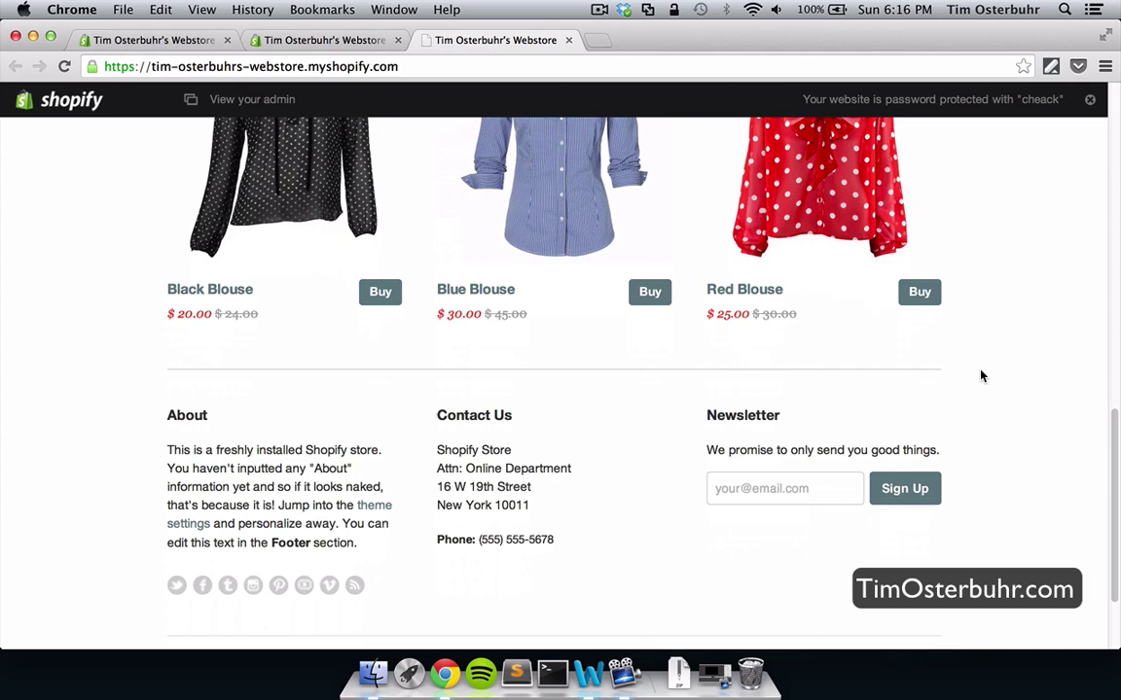
pyautogui.scroll(3, 982, 377)
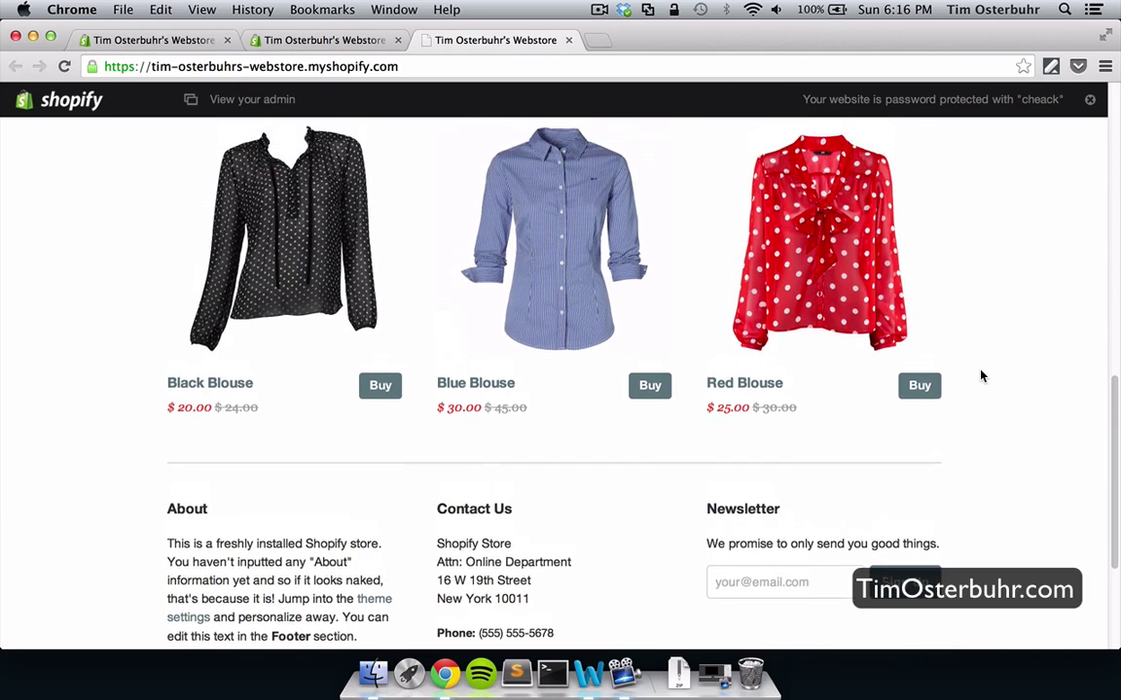
pyautogui.scroll(15, 982, 376)
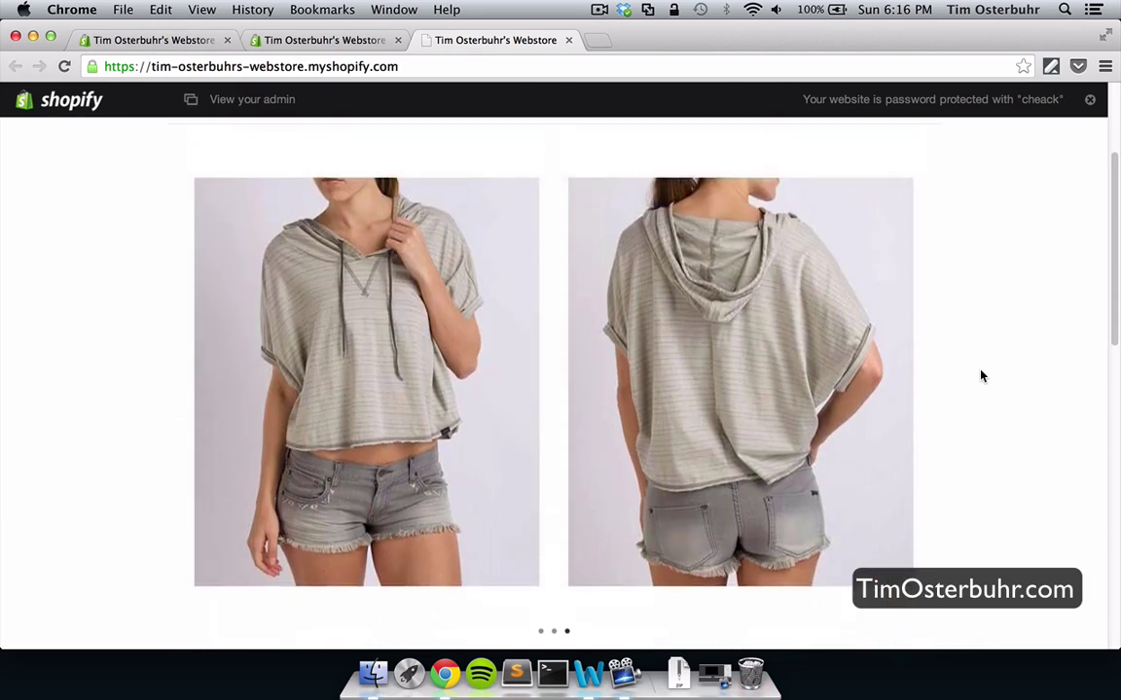
pyautogui.scroll(1, 981, 376)
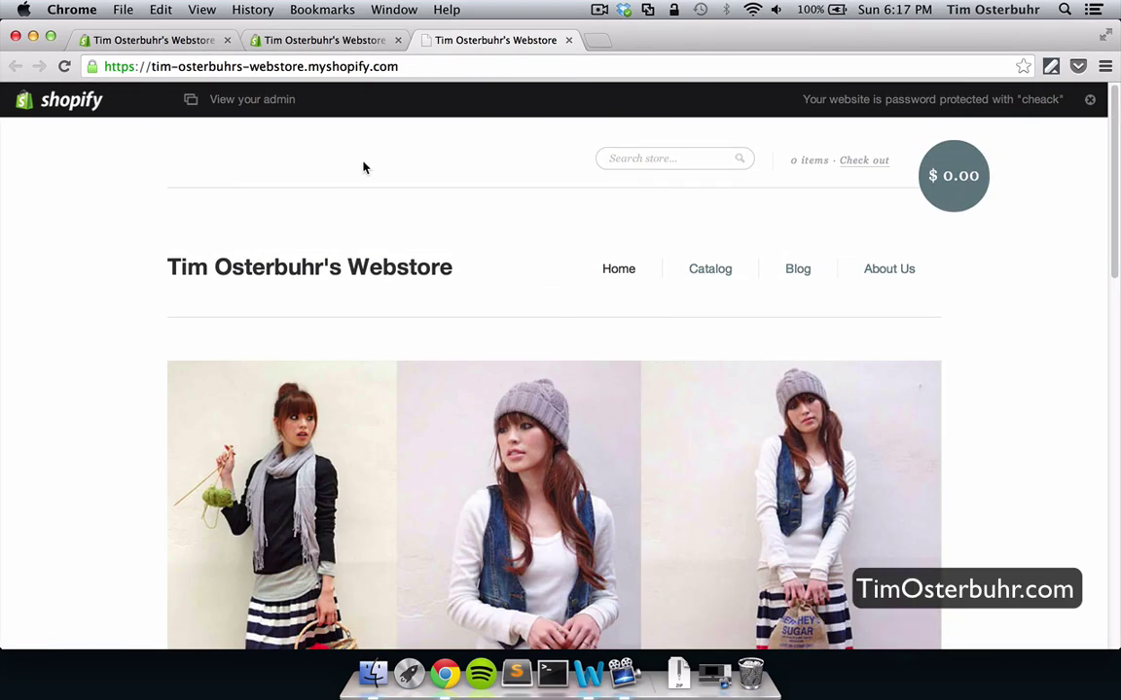
# - Switch back to the New Standard theme settings in the admin and open the store dashboard
pyautogui.click(346, 40)
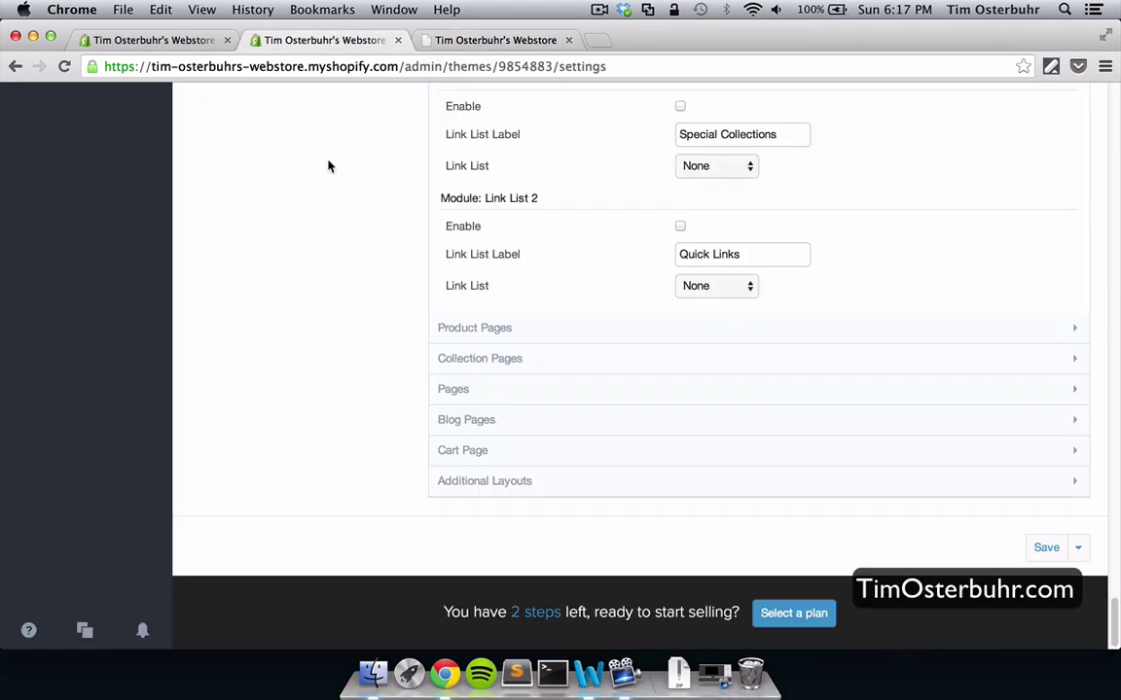
pyautogui.scroll(8, 336, 204)
pyautogui.scroll(20, 335, 204)
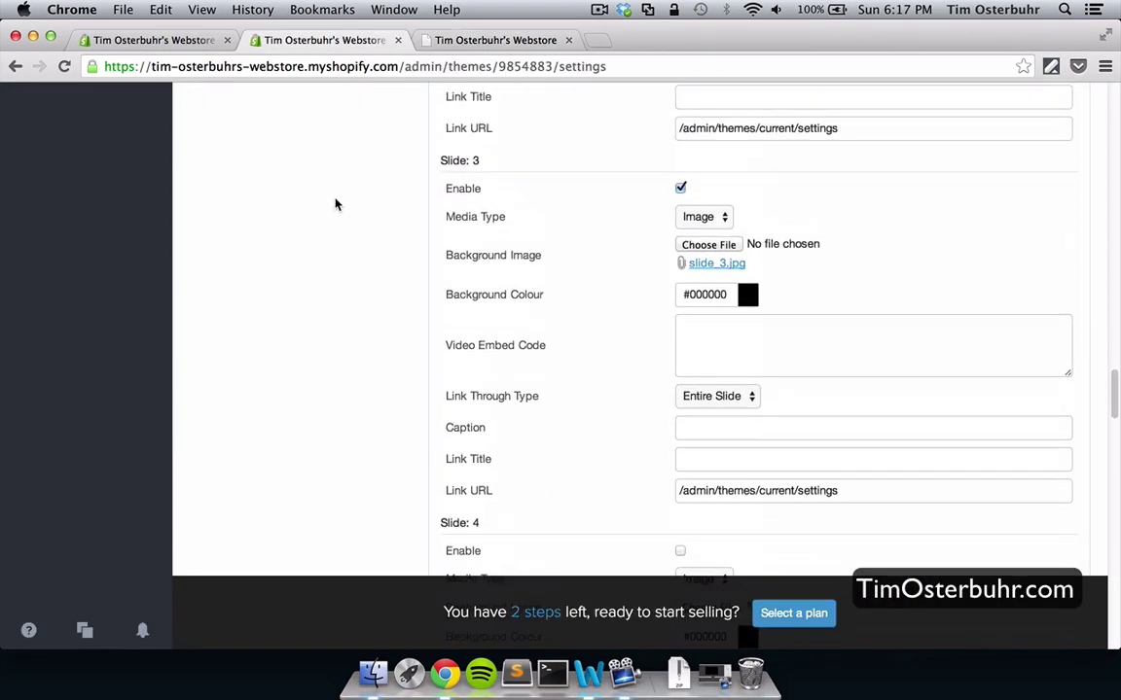
pyautogui.scroll(15, 336, 205)
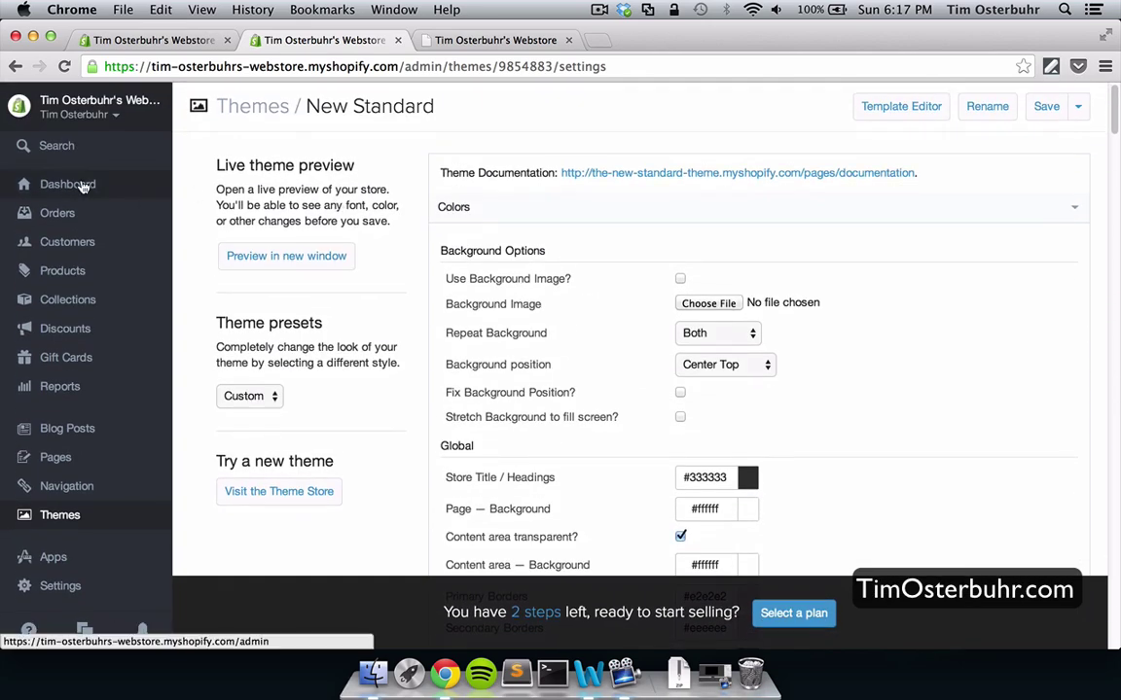
pyautogui.click(74, 189)
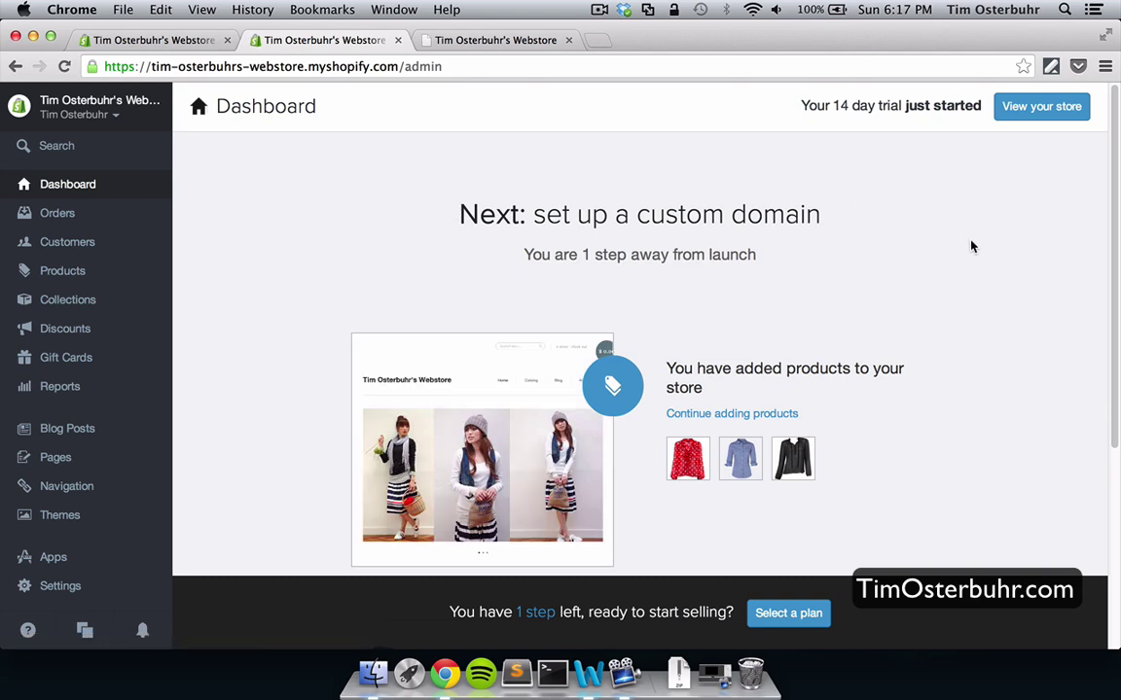
# - Open the domain settings from the dashboard's setup steps, view the form for adding an already owned domain and close it
pyautogui.scroll(-5, 971, 247)
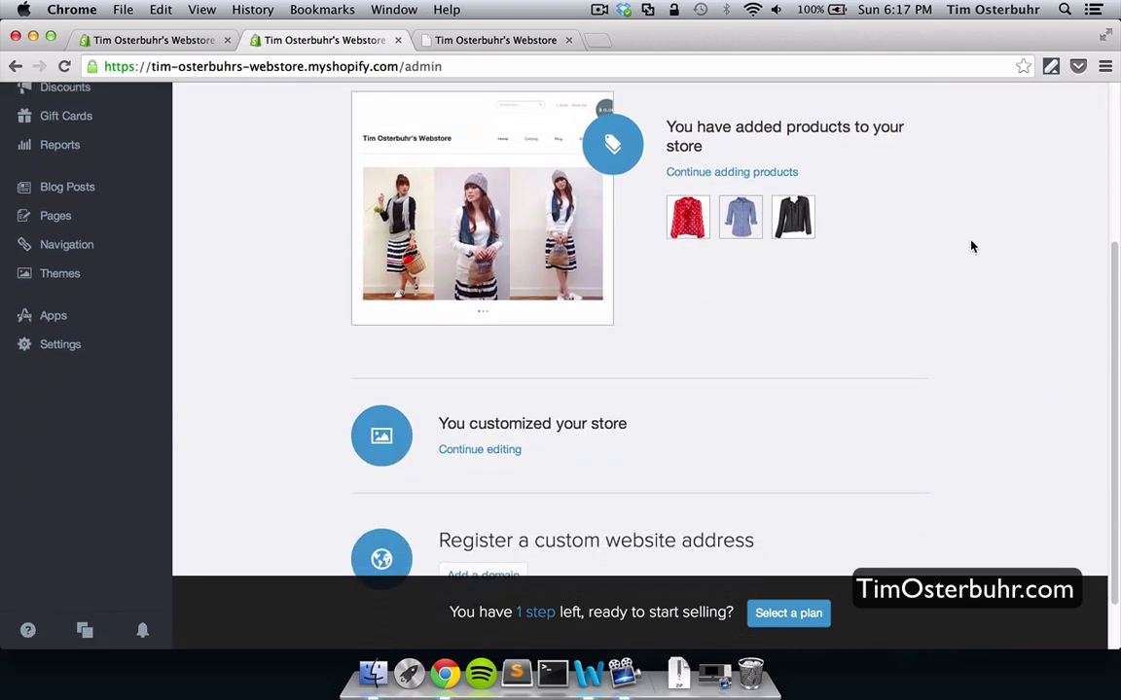
pyautogui.scroll(-2, 971, 247)
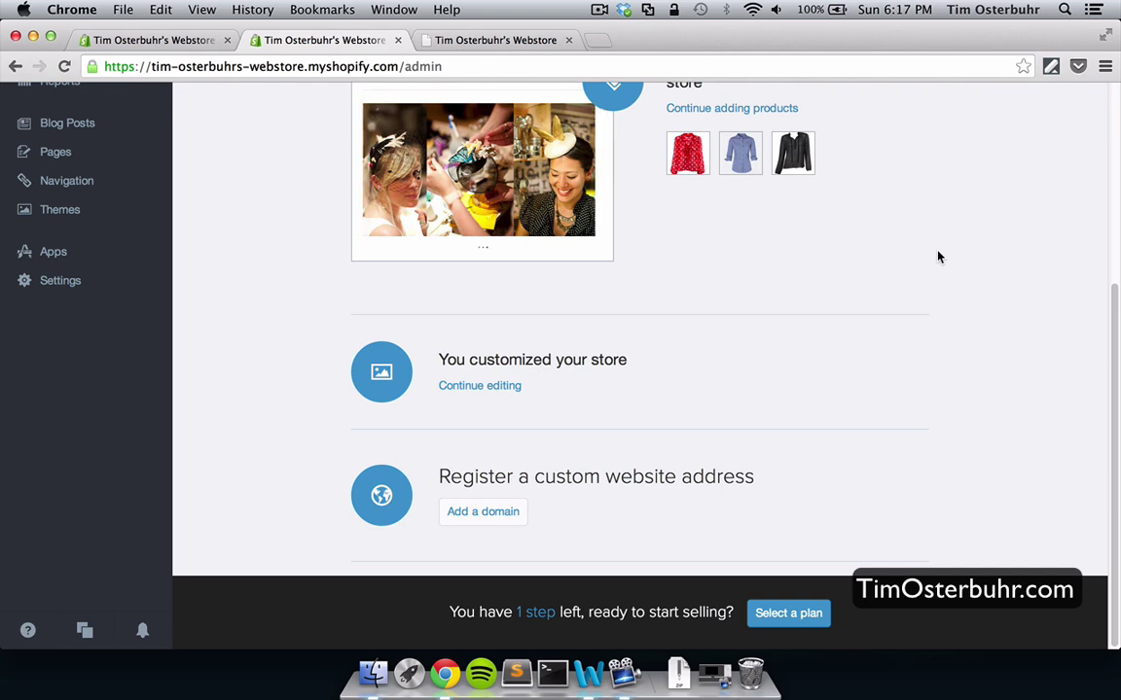
pyautogui.click(498, 517)
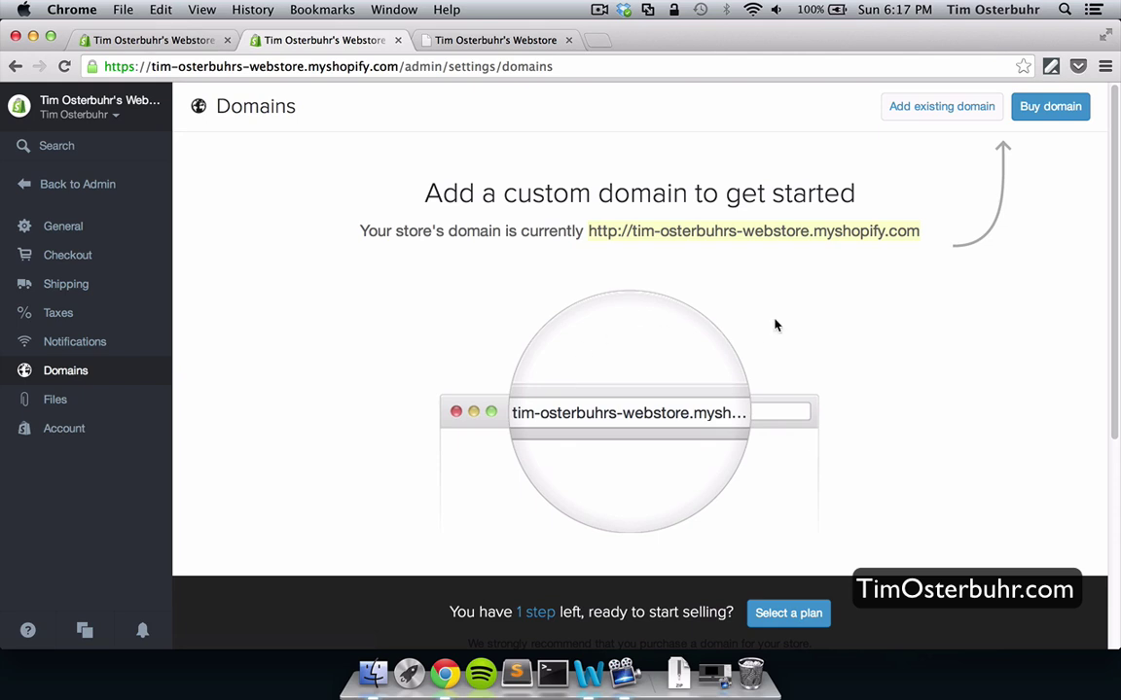
pyautogui.click(941, 115)
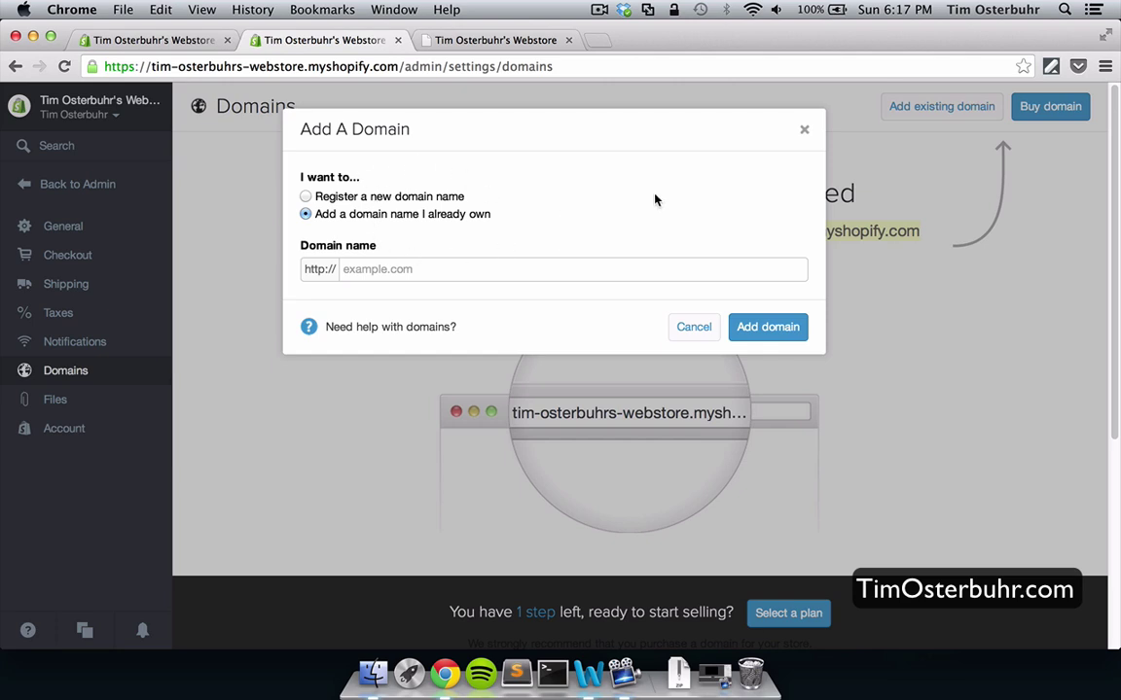
pyautogui.click(805, 131)
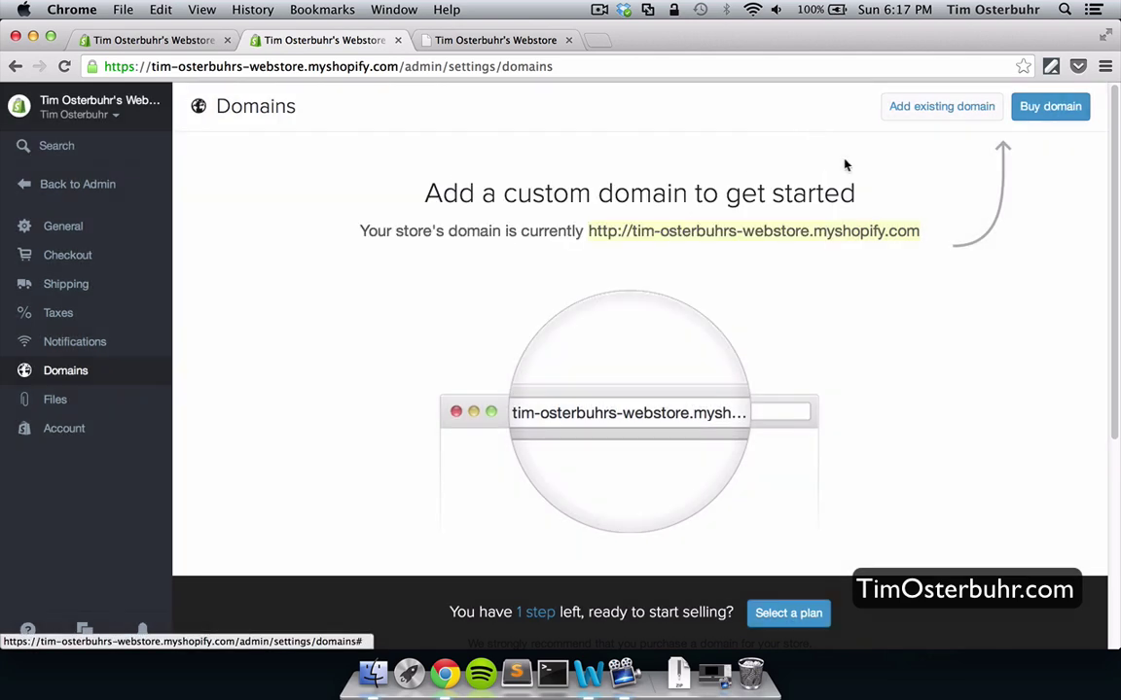
# - Check the availability of a new .com domain combining the store owner's name with "webshop", without completing the registration
pyautogui.click(1052, 109)
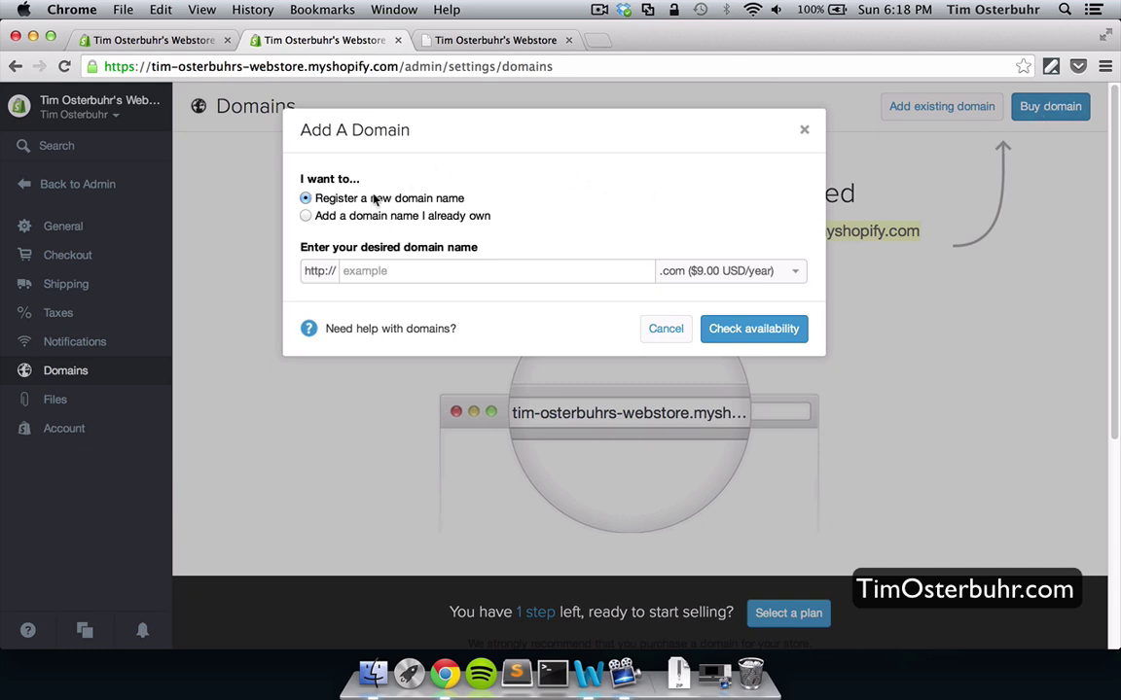
pyautogui.click(421, 272)
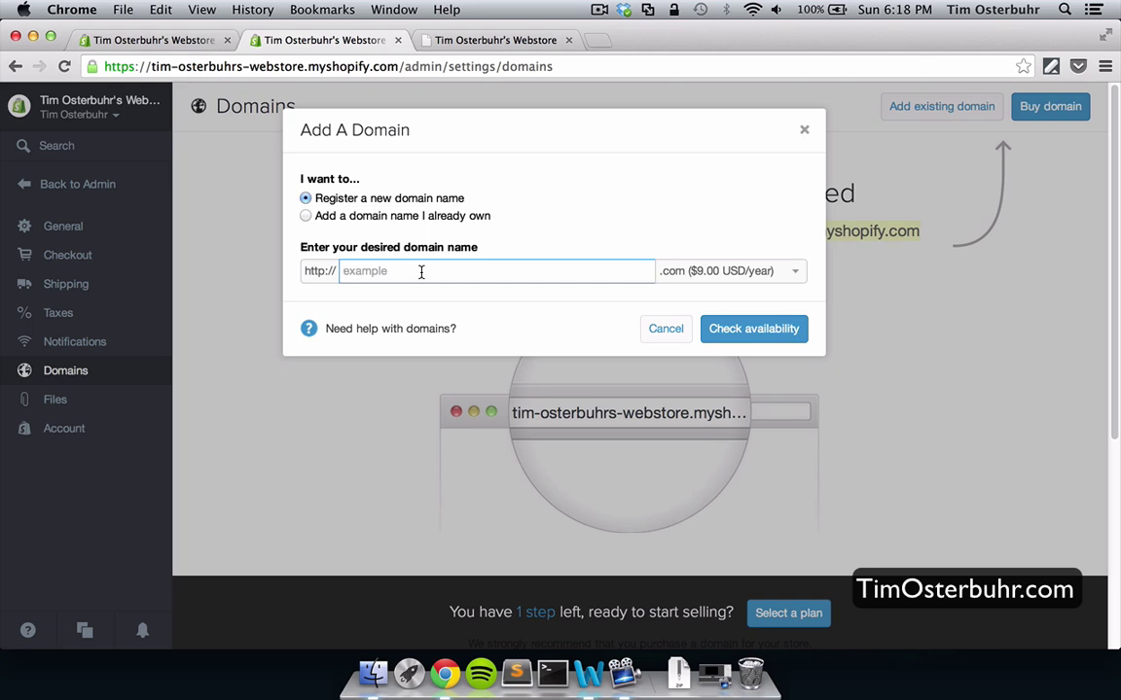
pyautogui.write('timosterbuhrwebshop')
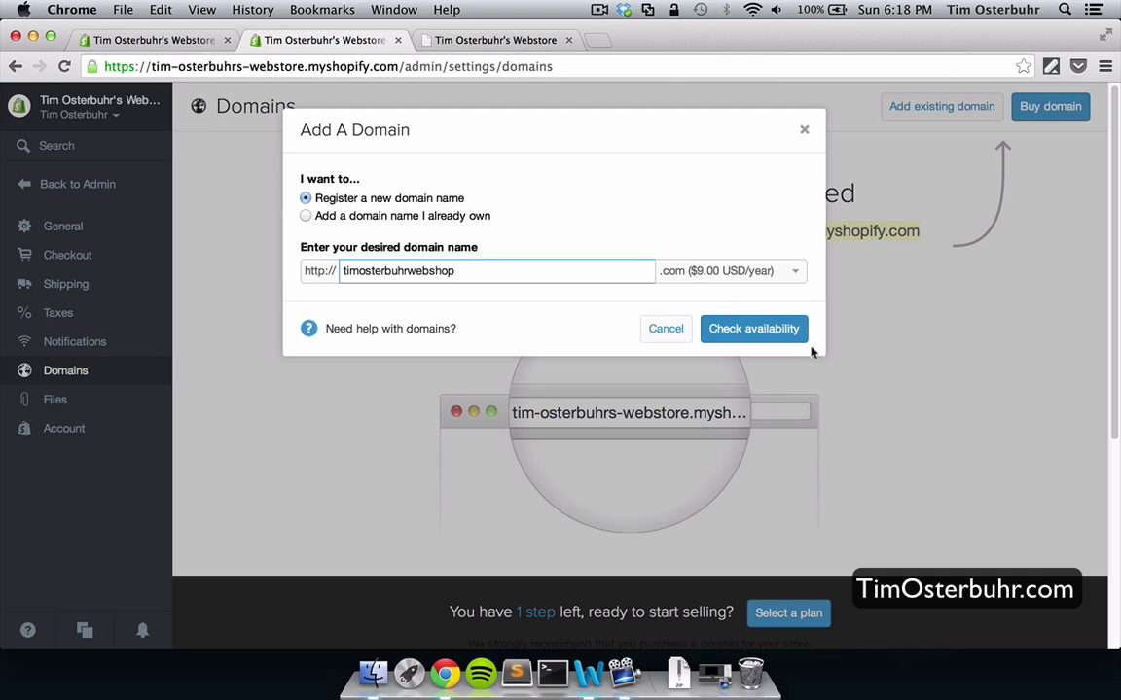
pyautogui.click(765, 330)
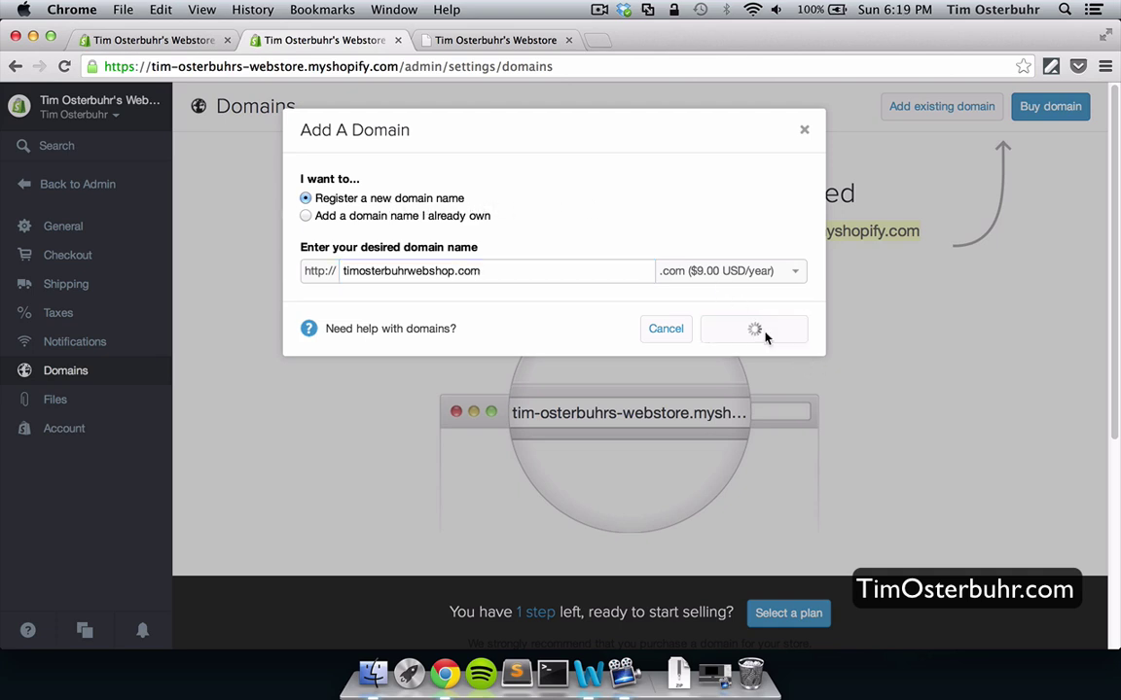
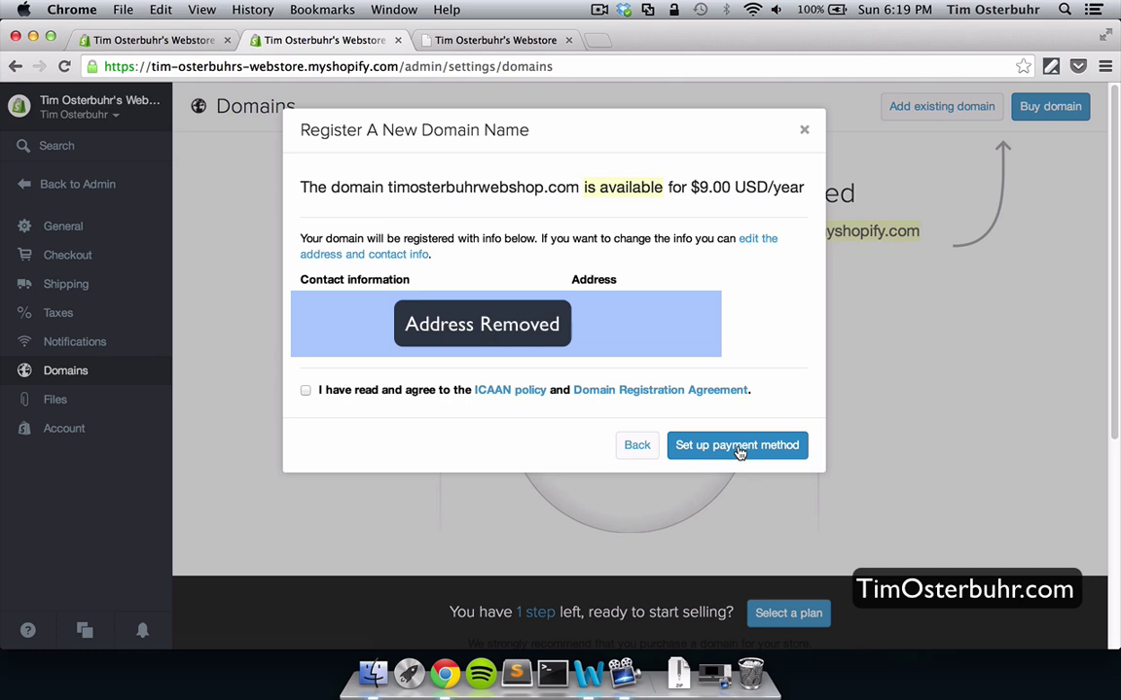
pyautogui.click(804, 133)
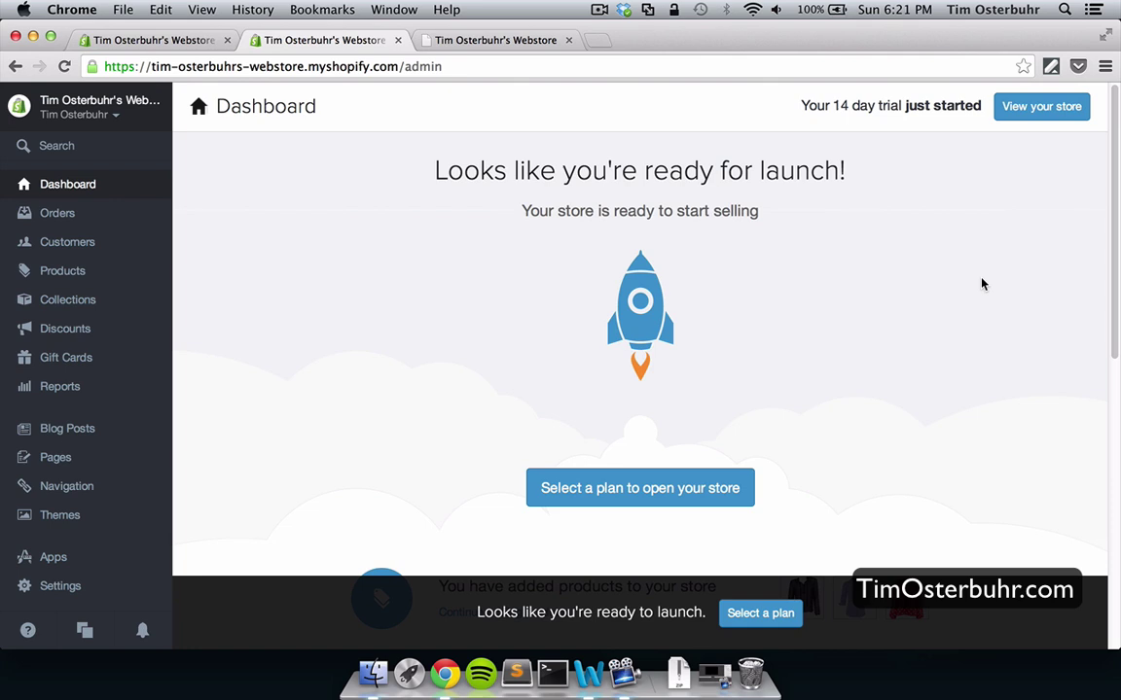
# - Review the launch checklist on the dashboard and open the plan selection for the store
pyautogui.scroll(-4, 983, 283)
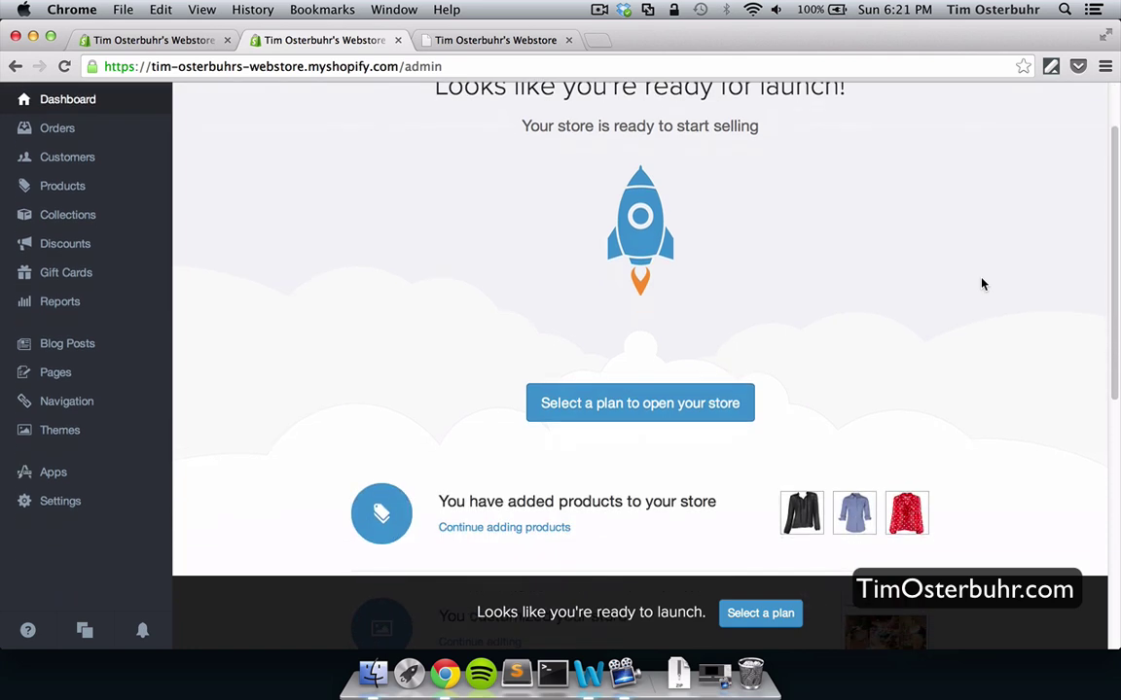
pyautogui.scroll(-4, 982, 283)
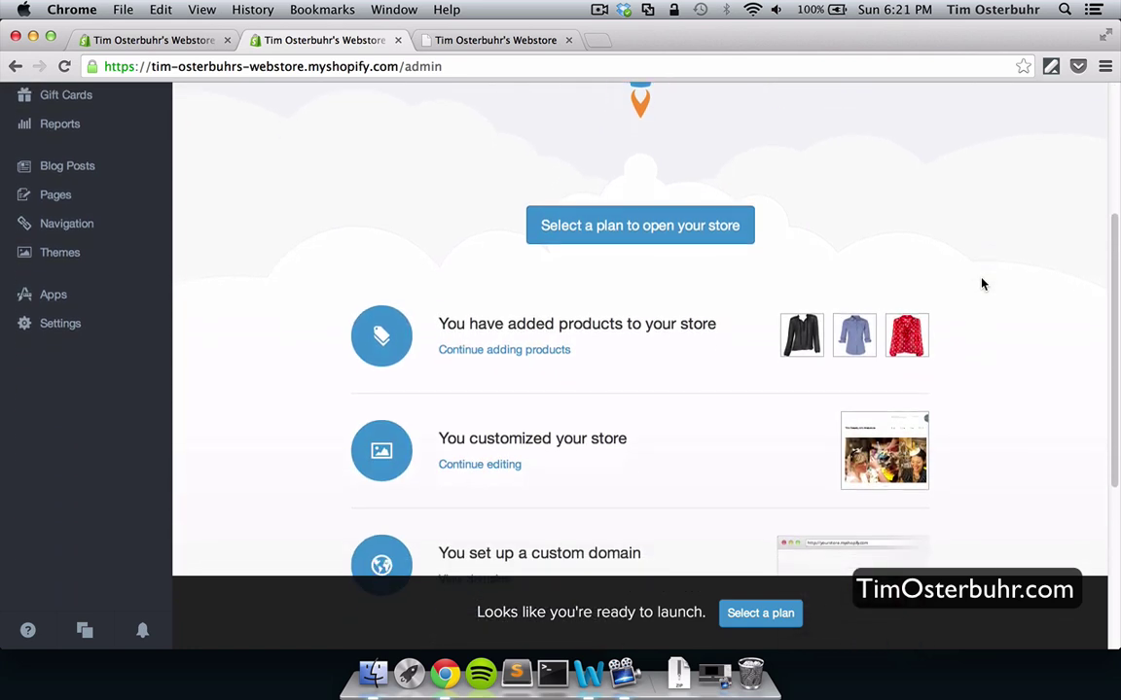
pyautogui.scroll(-2, 982, 283)
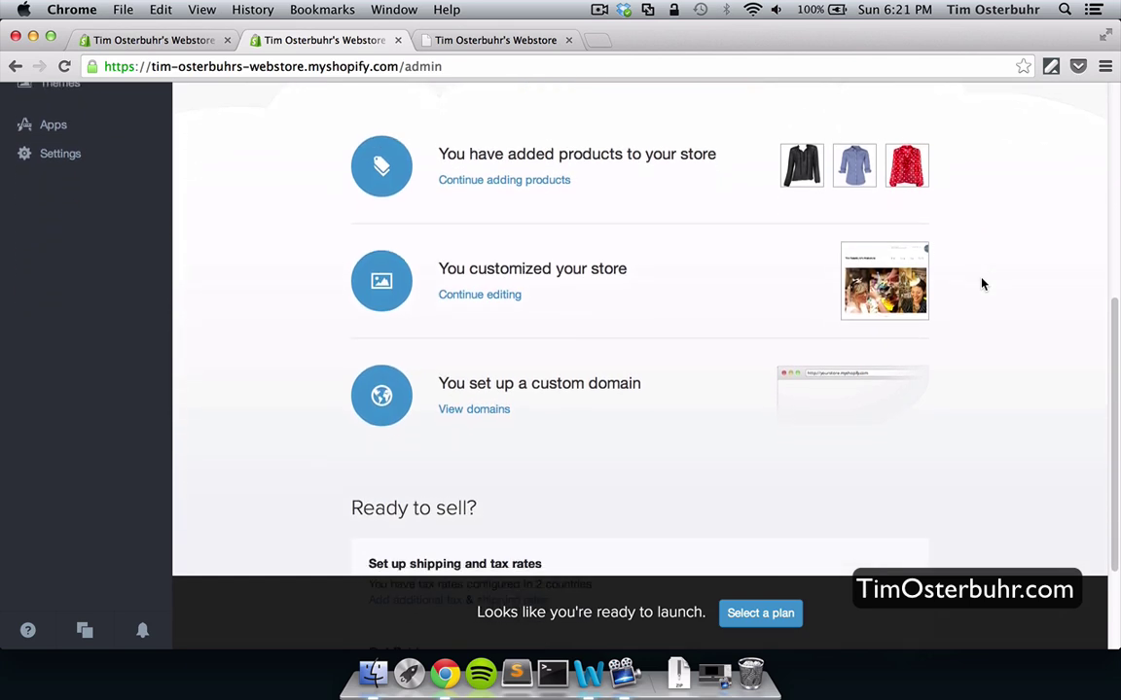
pyautogui.scroll(5, 982, 283)
pyautogui.click(666, 303)
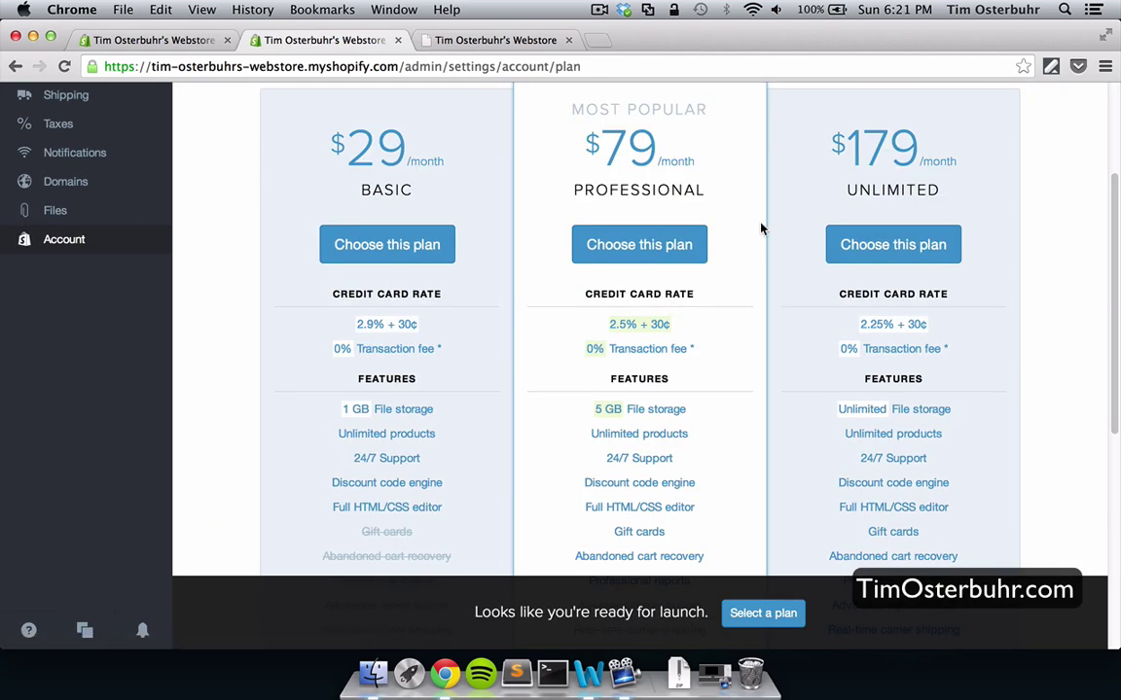
# - Compare the Basic, Professional and Unlimited plans by price, credit card rate and features
pyautogui.scroll(2, 761, 229)
pyautogui.scroll(2, 760, 229)
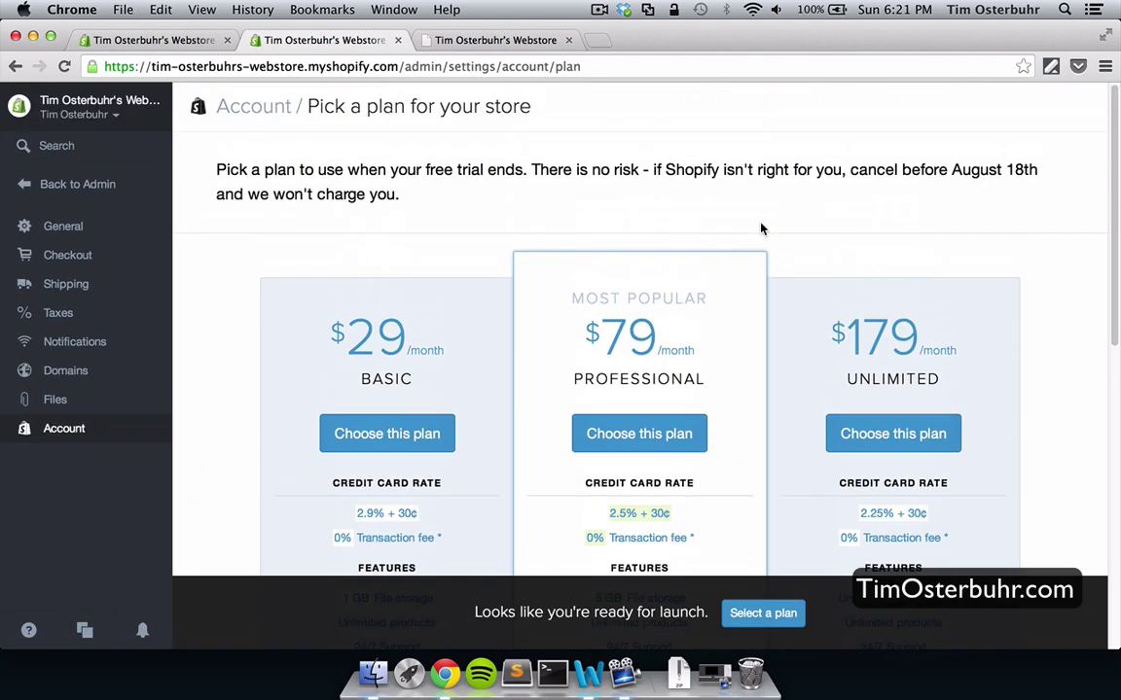
pyautogui.scroll(-2, 761, 227)
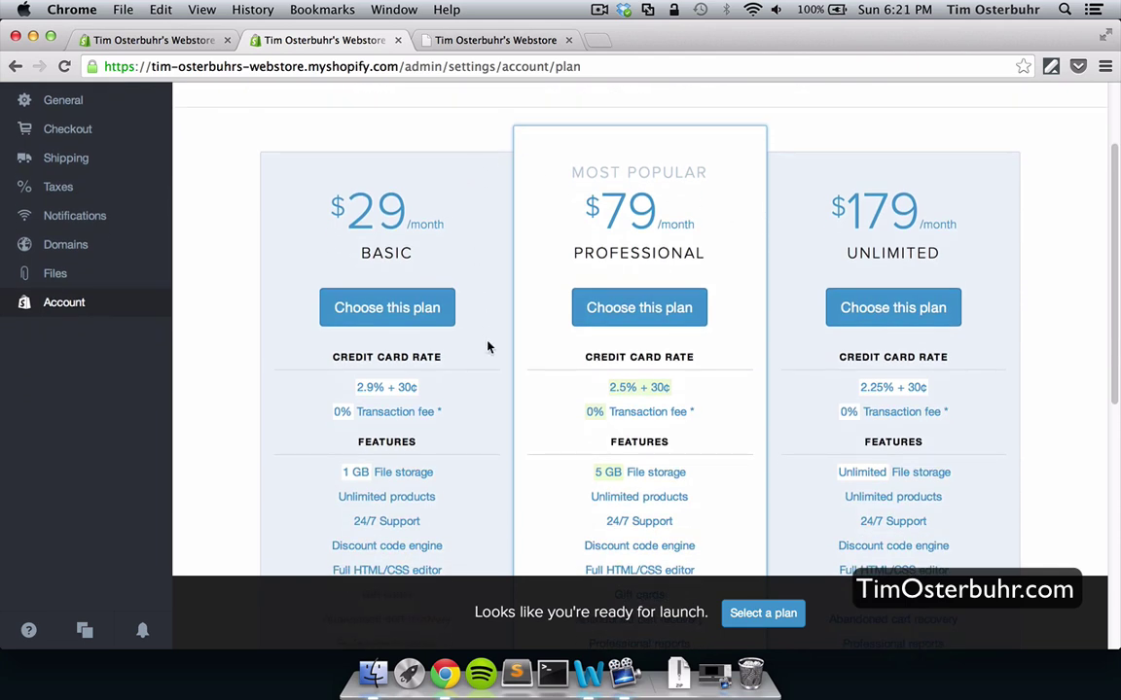
pyautogui.scroll(-1, 489, 346)
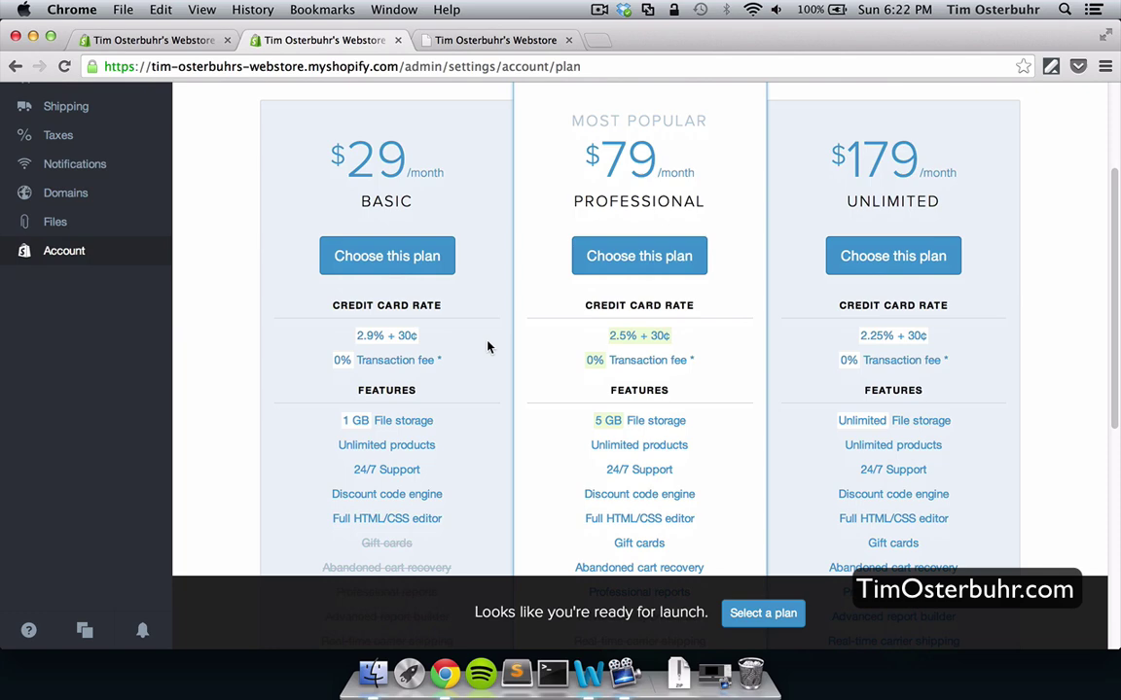
pyautogui.scroll(-8, 489, 347)
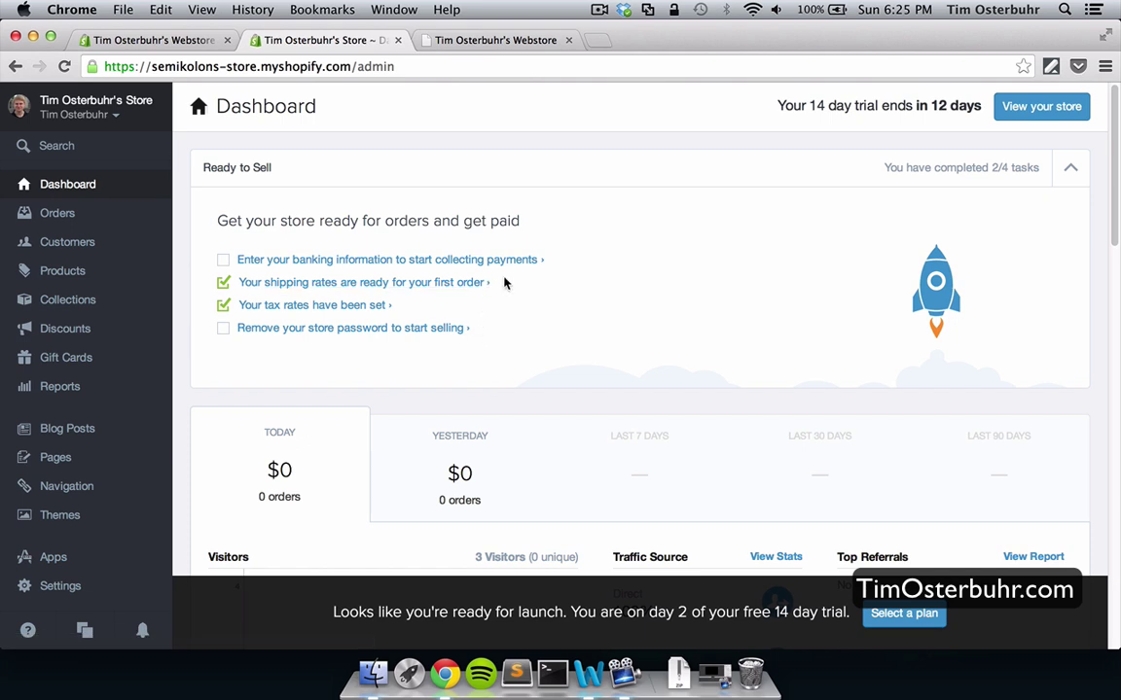
# - Highlight the storefront's password protection notice and open the general settings from the dashboard's task for removing the store password
pyautogui.click(481, 41)
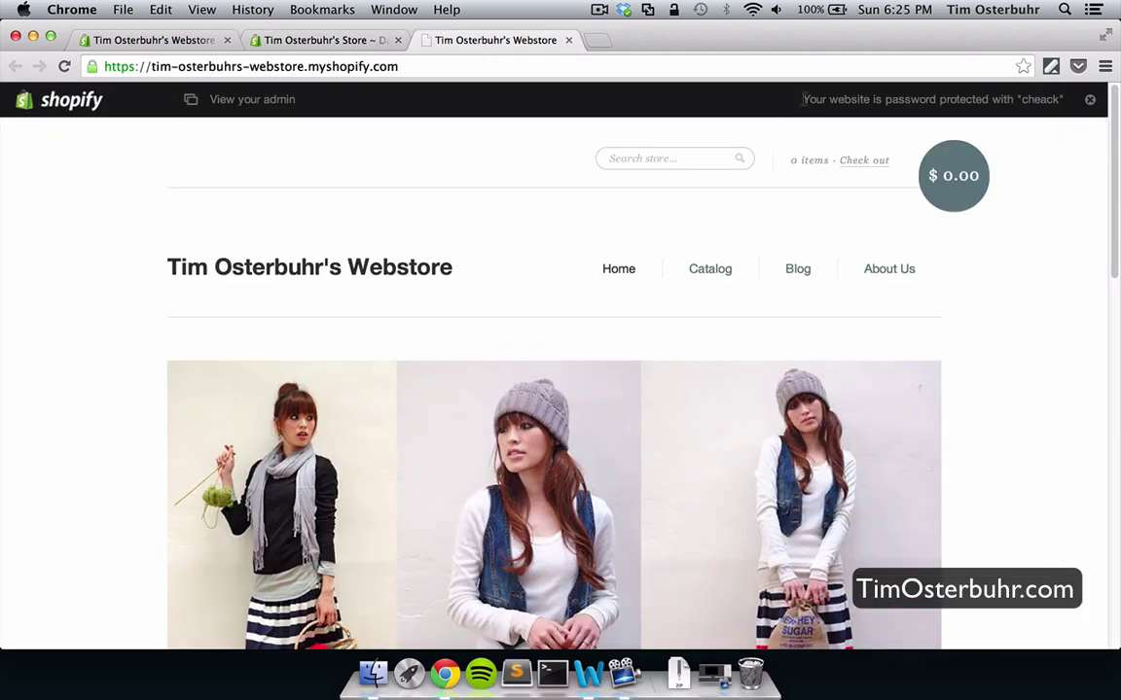
pyautogui.moveTo(802, 99); pyautogui.dragTo(1065, 98)
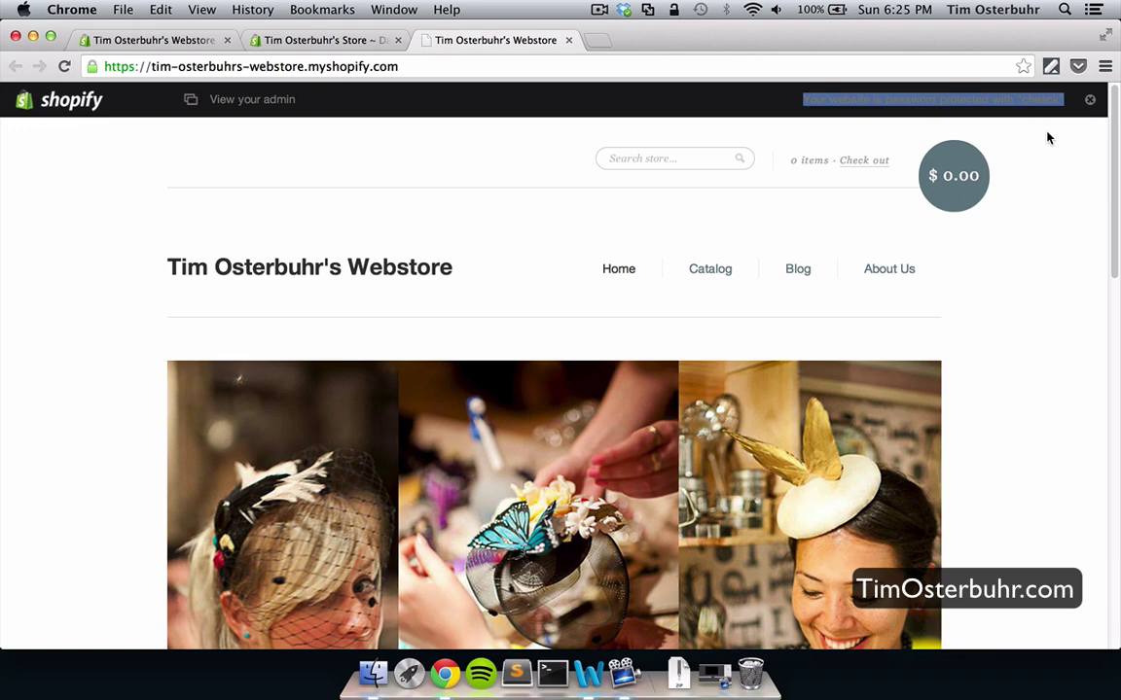
pyautogui.click(302, 40)
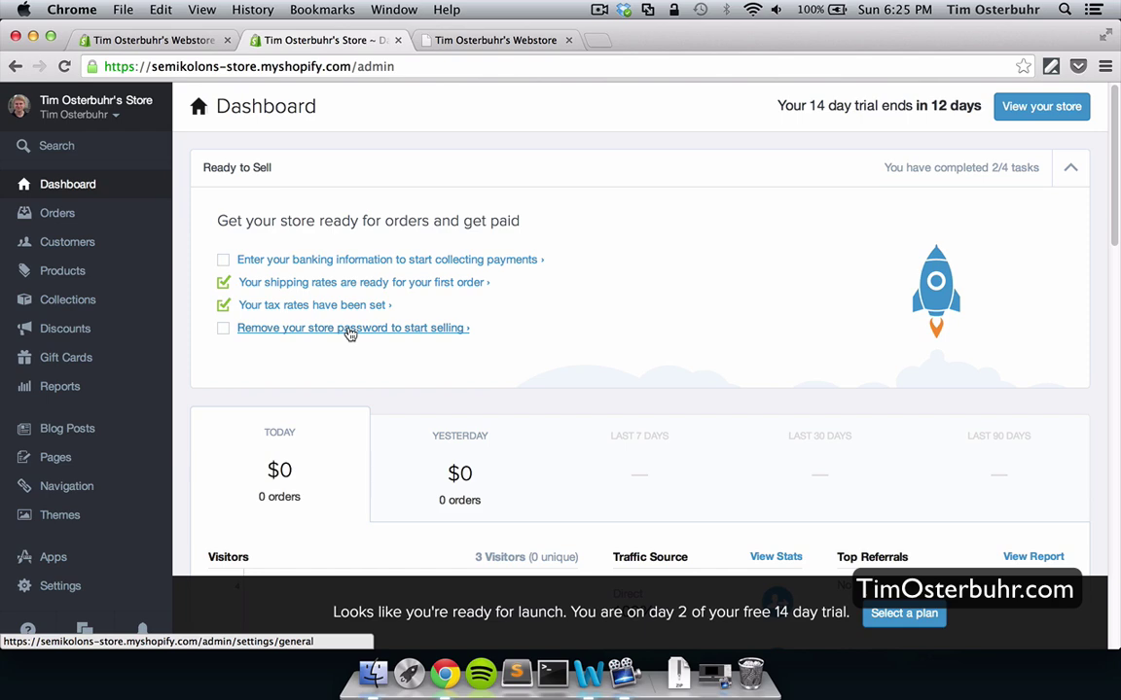
pyautogui.click(350, 329)
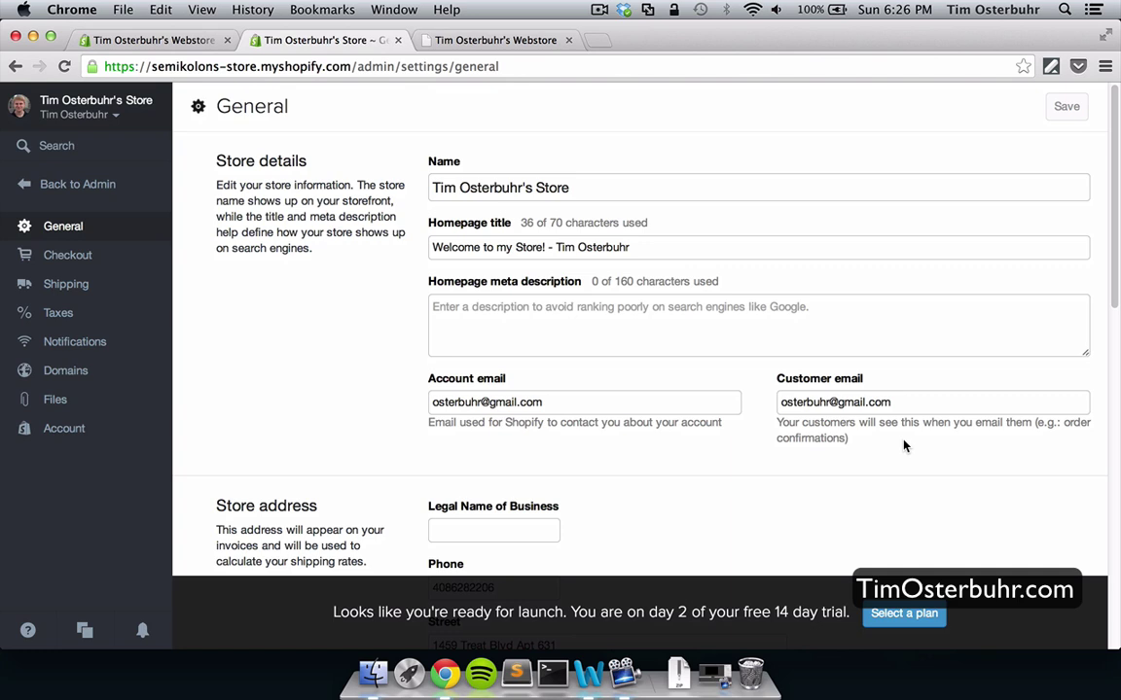
# - Return to the dashboard and collapse the Ready to Sell checklist
pyautogui.click(75, 188)
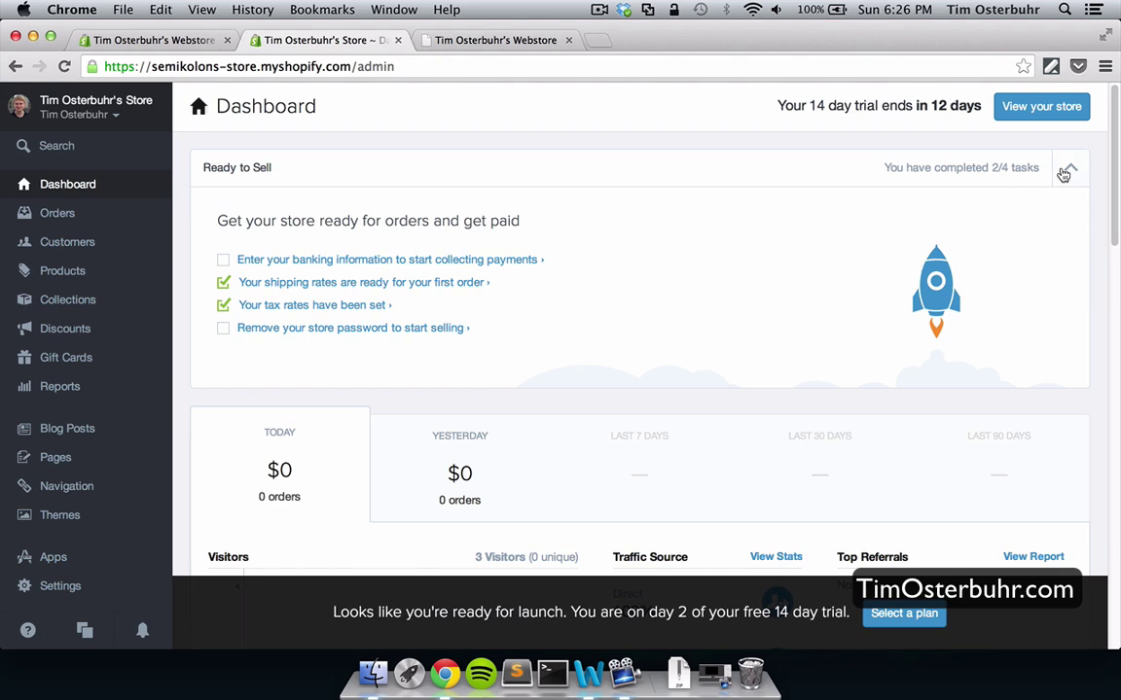
pyautogui.click(1070, 173)
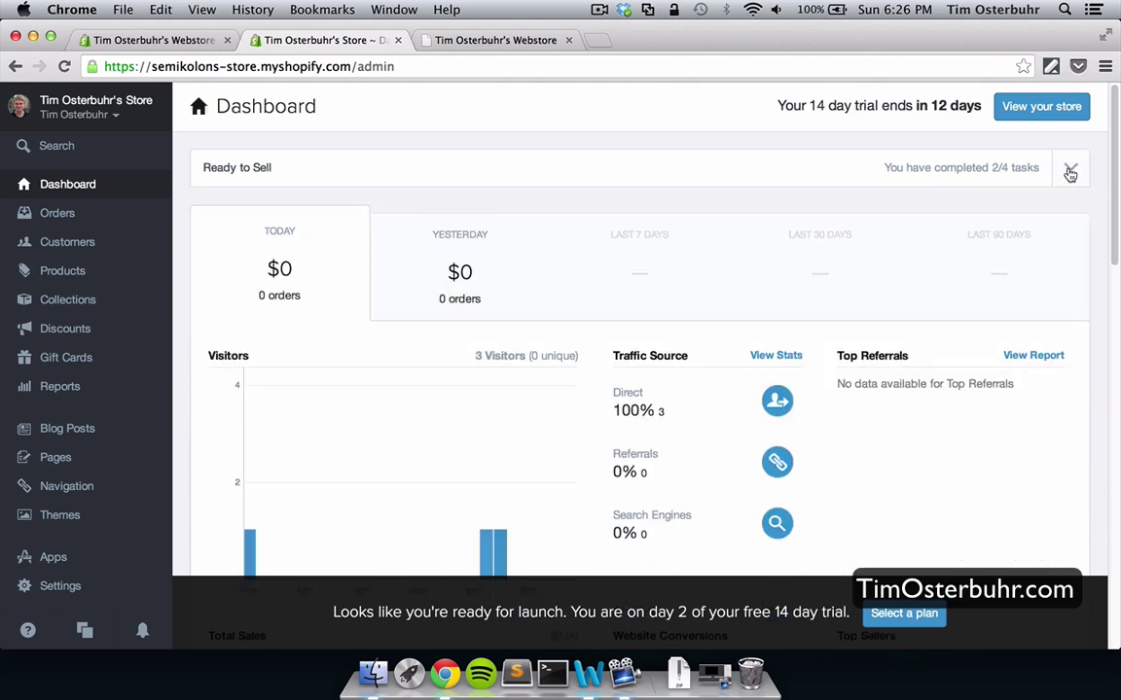
# - Examine today's dashboard statistics, including visitors, traffic sources, total sales, website conversions and top sellers, and the payout schedule
pyautogui.scroll(-3, 1091, 187)
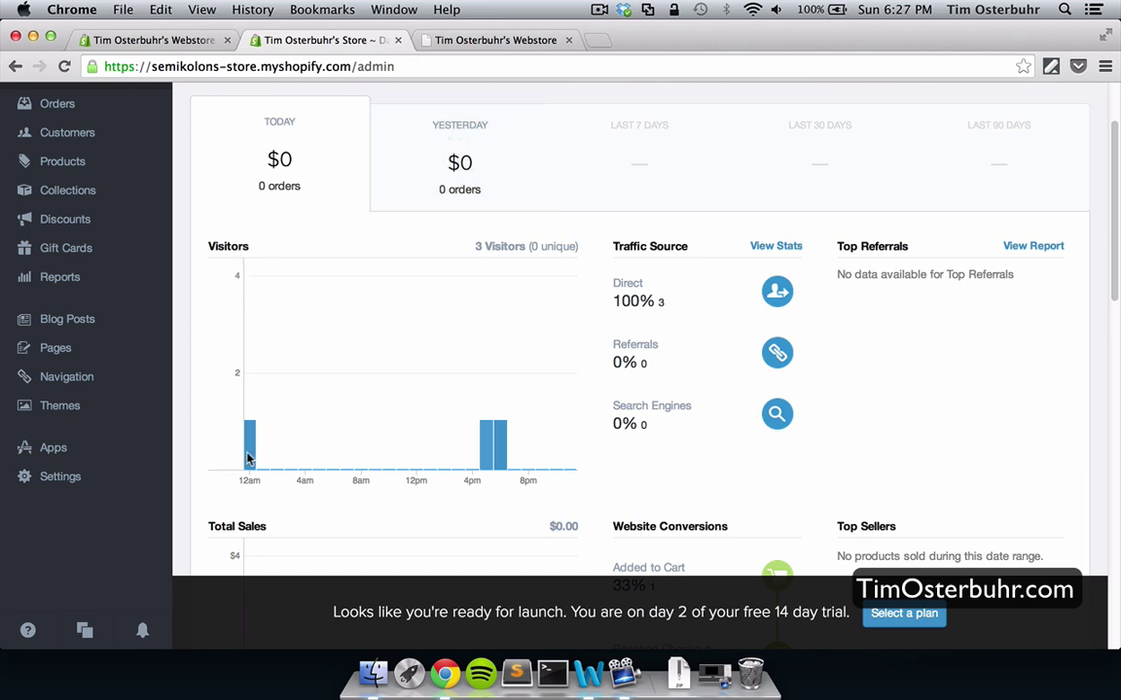
pyautogui.moveTo(252, 455)
pyautogui.scroll(-3, 997, 305)
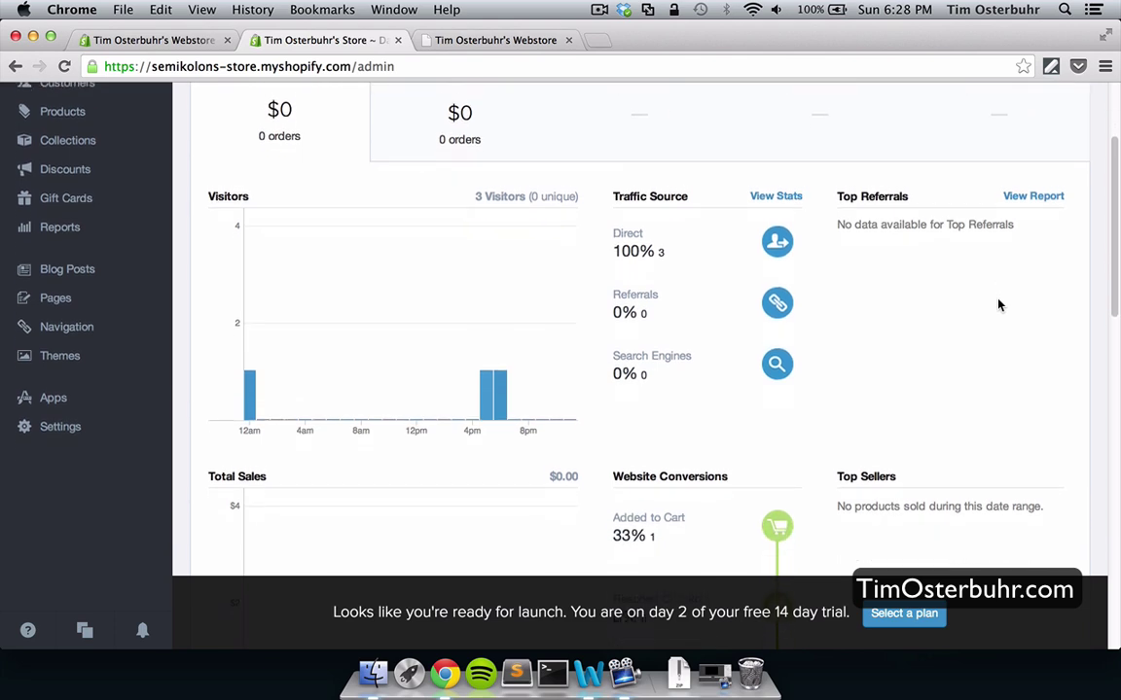
pyautogui.scroll(-4, 997, 305)
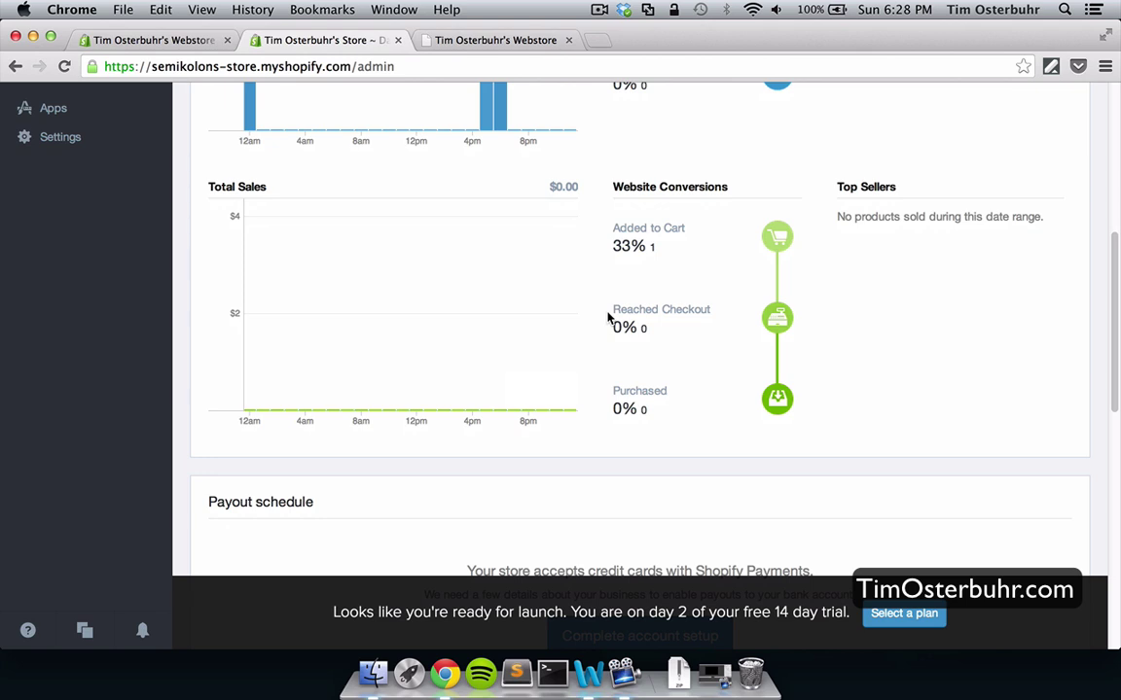
pyautogui.scroll(-1, 862, 210)
pyautogui.scroll(2, 863, 210)
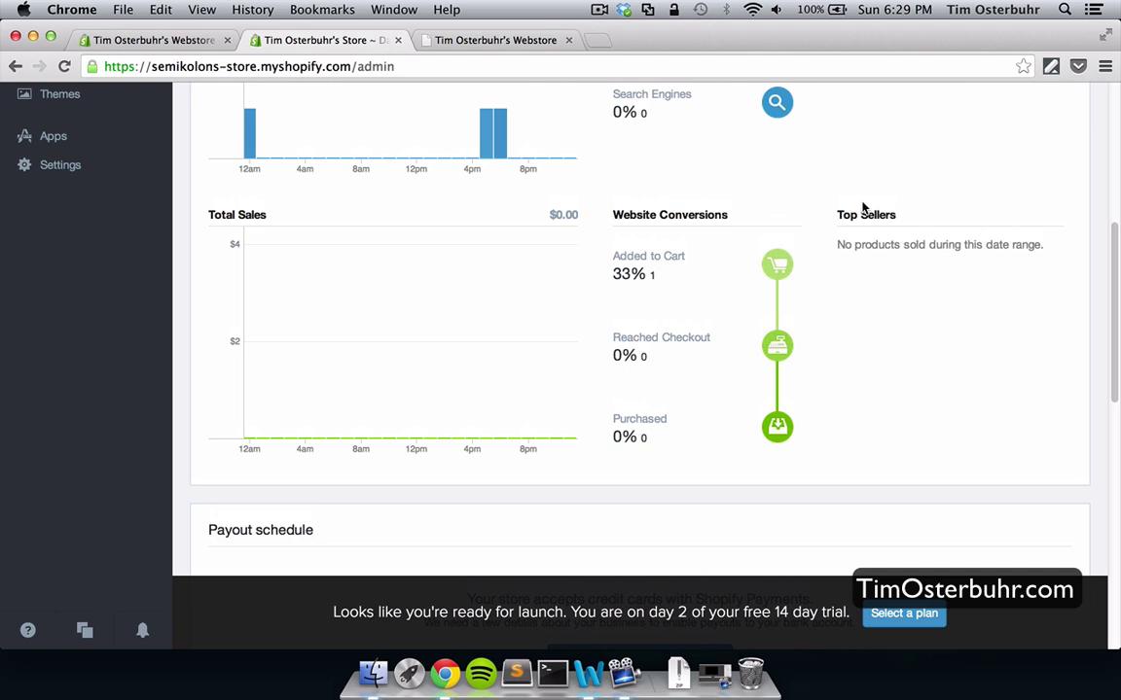
pyautogui.scroll(-5, 863, 209)
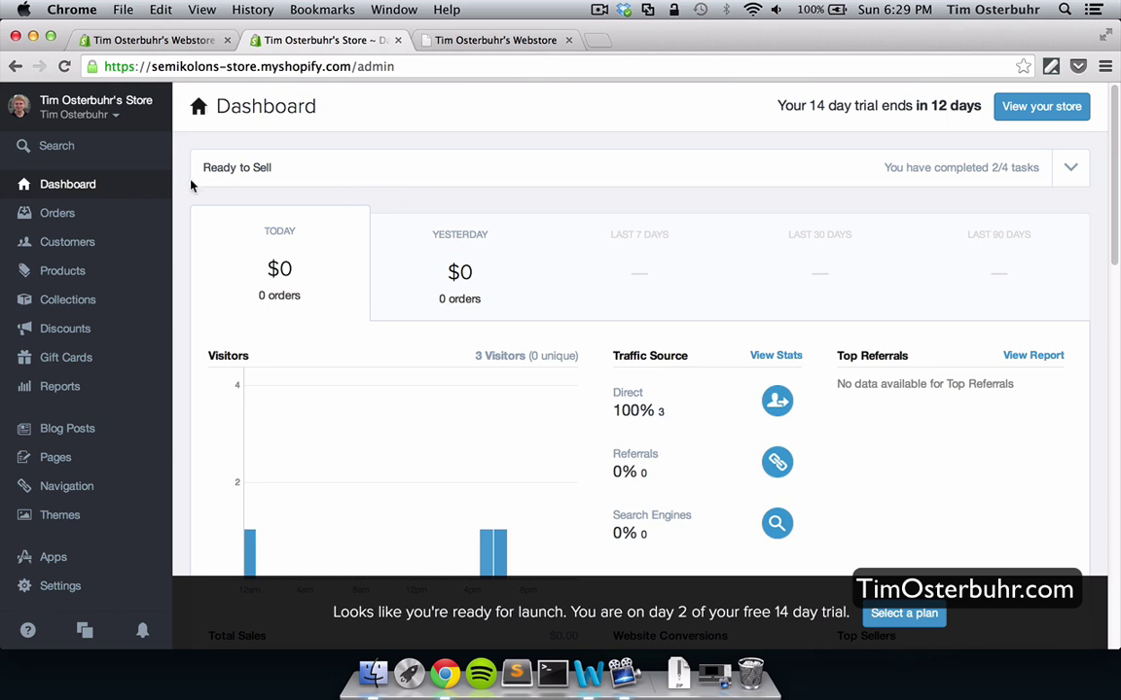
# - Open the store's Orders page
pyautogui.click(57, 221)
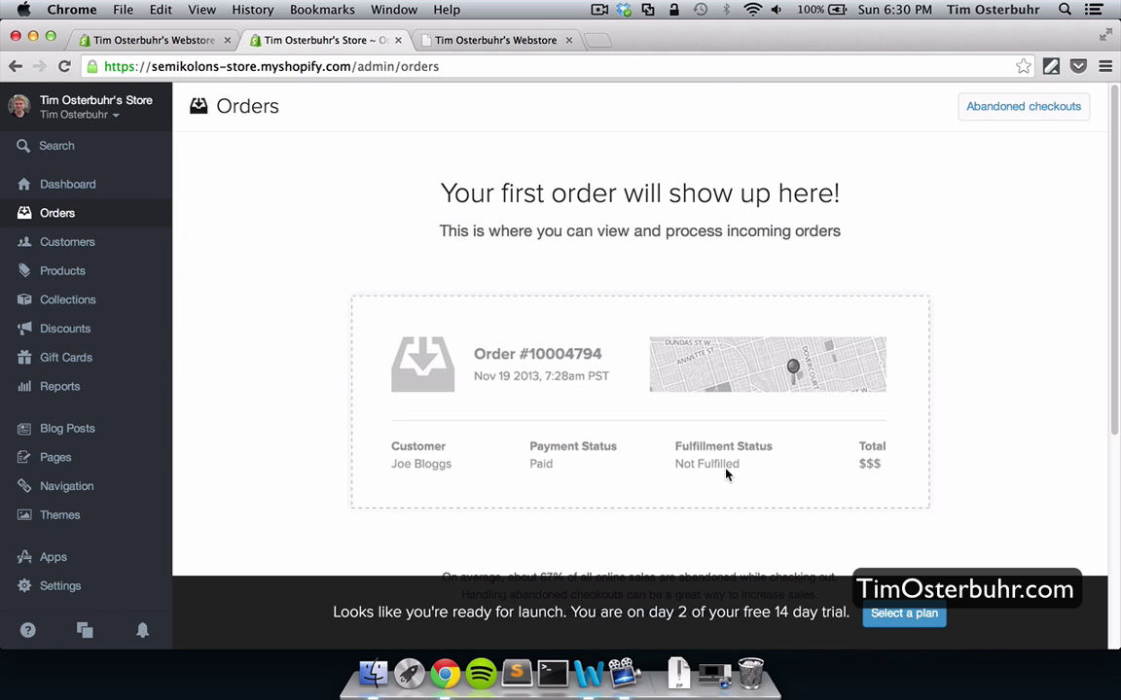
# - Open the store's Customers page
pyautogui.click(87, 250)
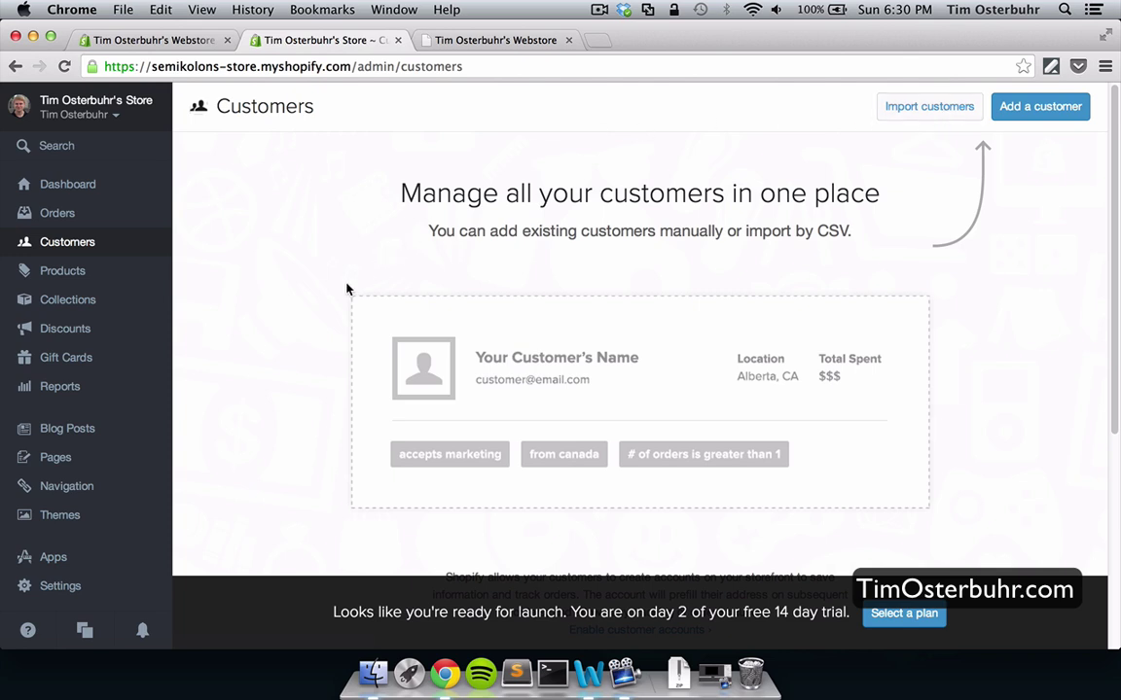
# - Rename the Black Blouse product to "Blouse Noir" and save the product
pyautogui.click(67, 275)
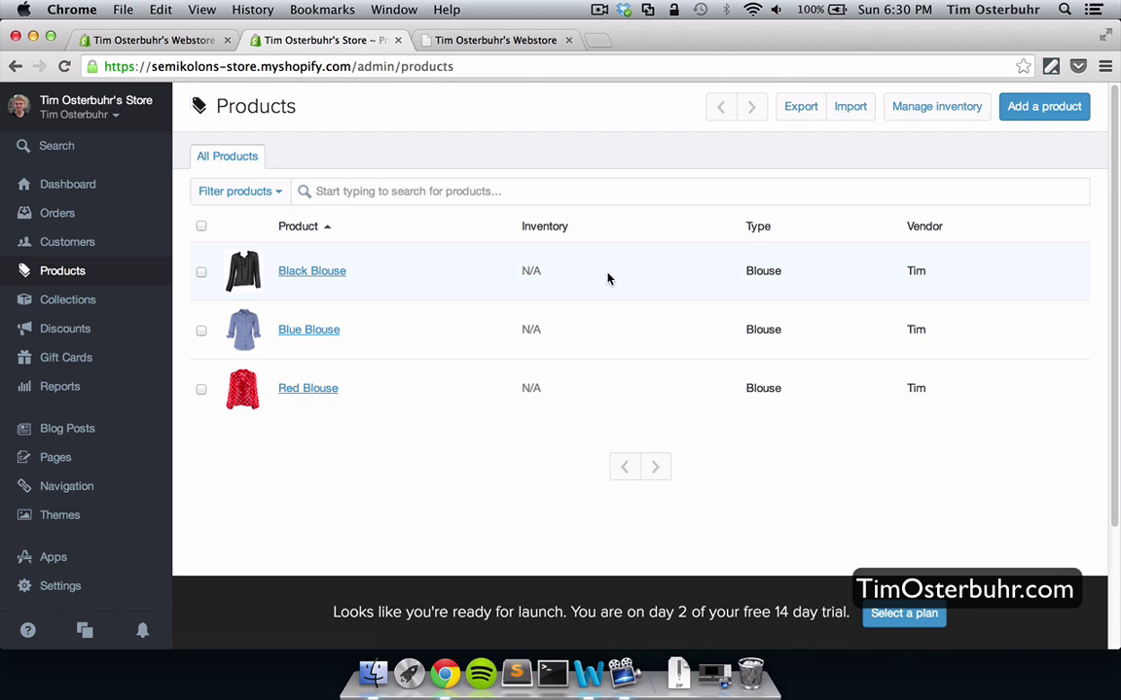
pyautogui.click(313, 272)
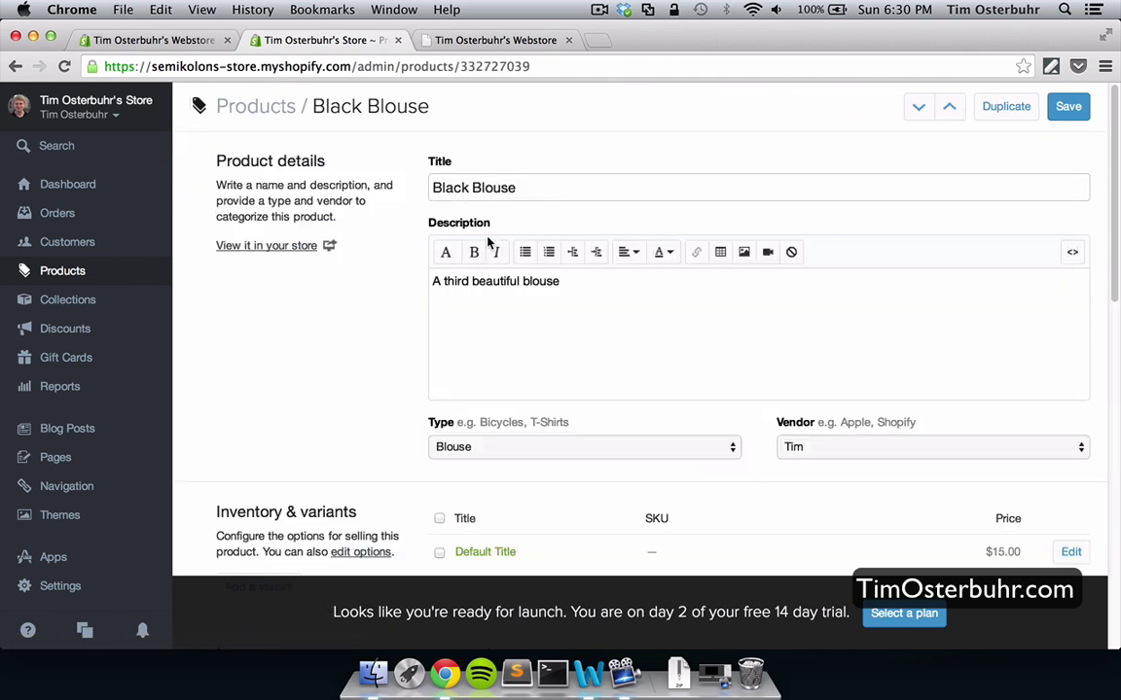
pyautogui.moveTo(474, 187); pyautogui.dragTo(388, 183)
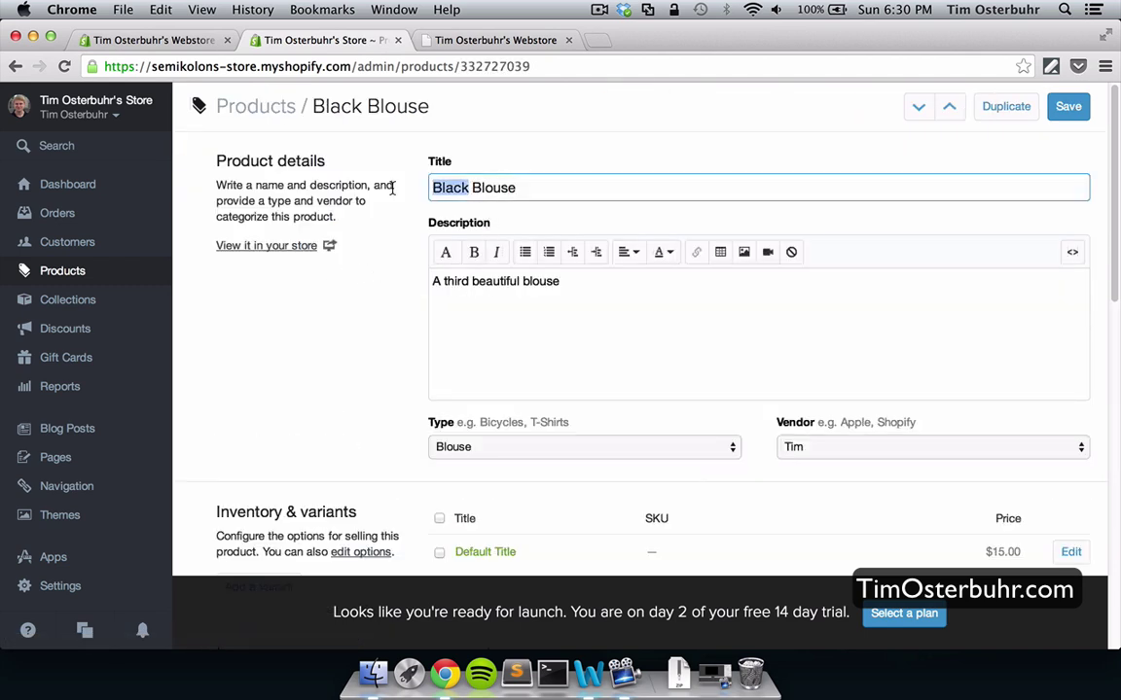
pyautogui.press('BackSpace')
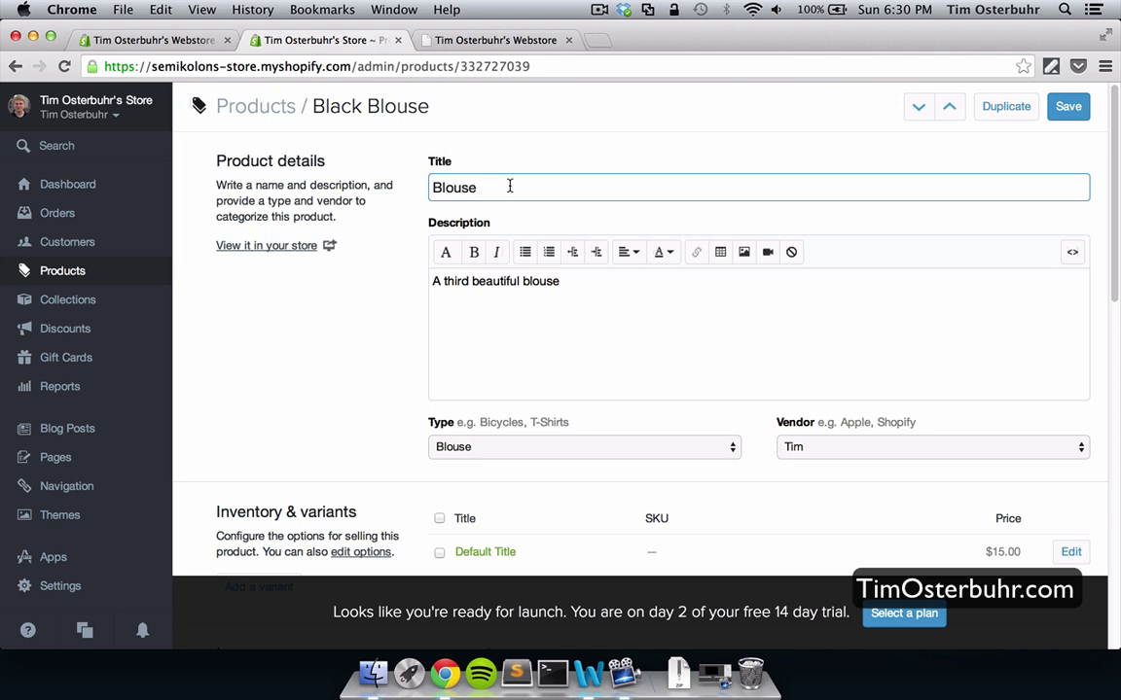
pyautogui.press('super+Right')
pyautogui.write('Noir')
pyautogui.click(1064, 109)
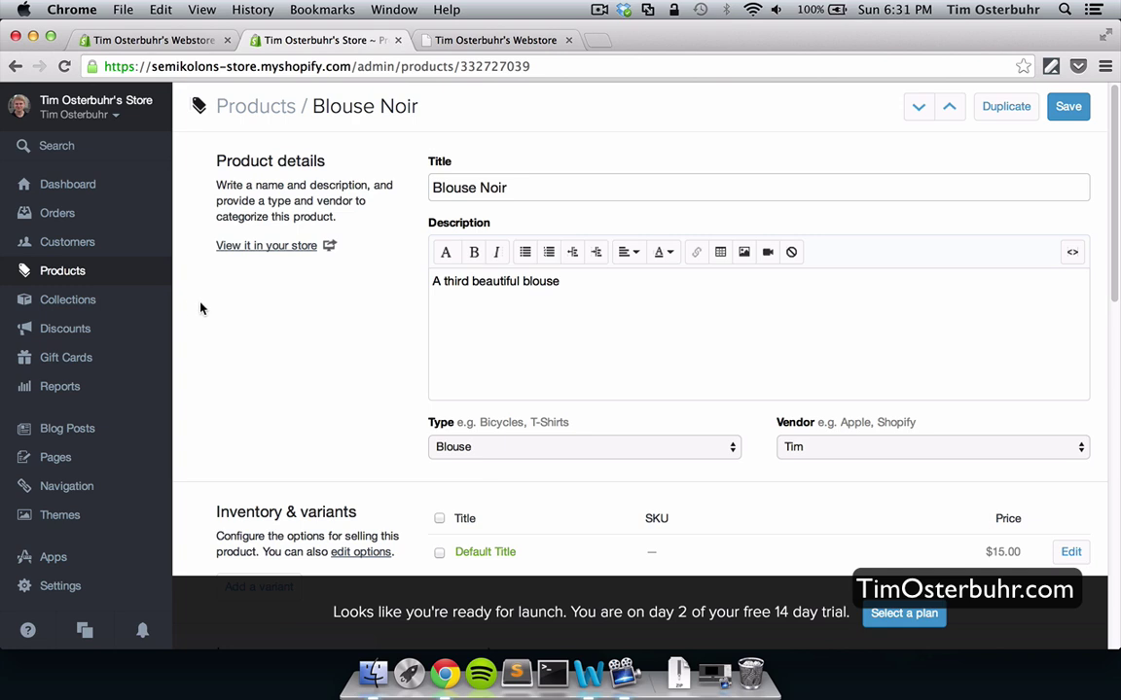
# - Open the store's Collections page
pyautogui.click(41, 304)
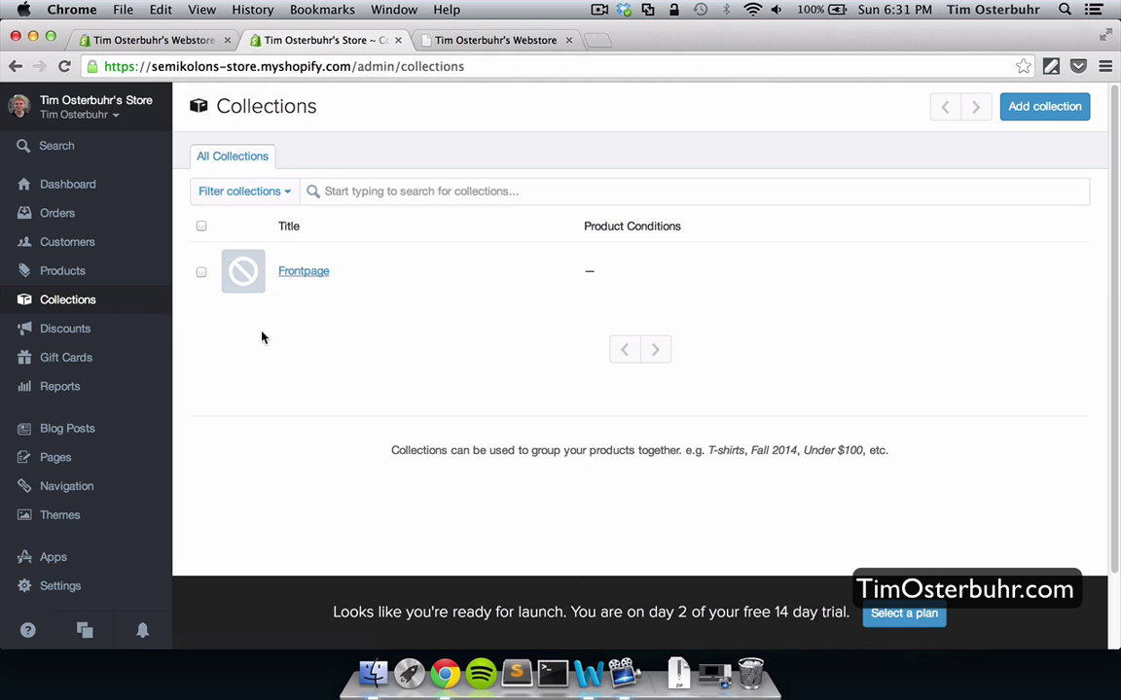
# - Start a new discount with the code SUMMER14 and limit its use to 4 times
pyautogui.click(81, 333)
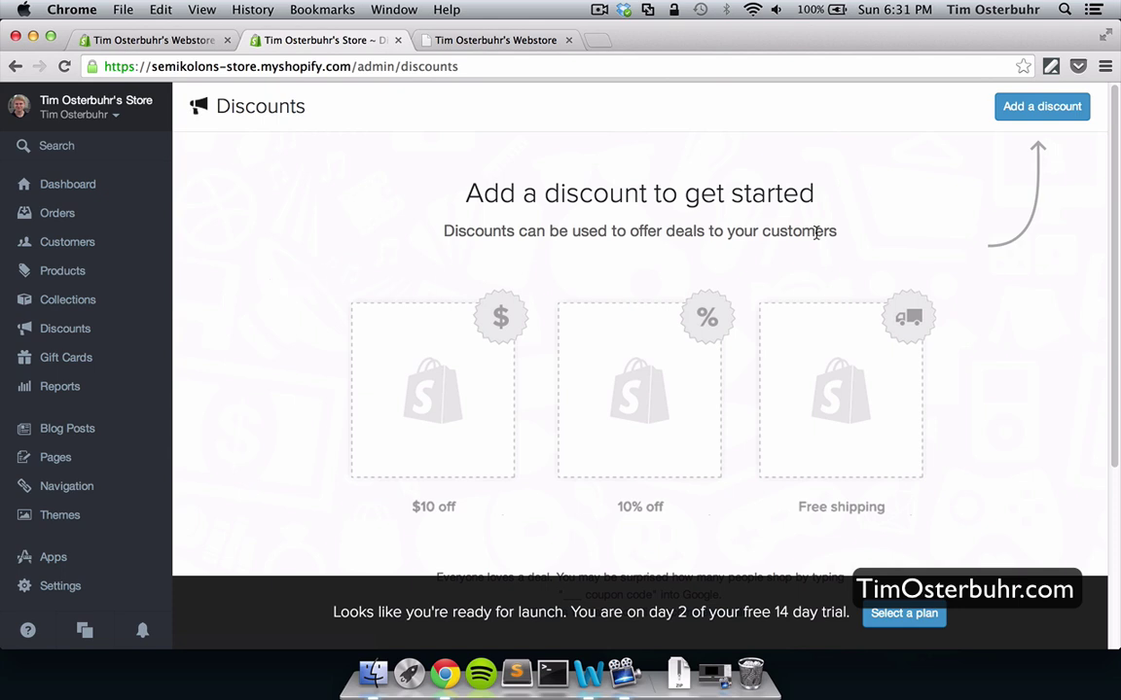
pyautogui.click(1057, 109)
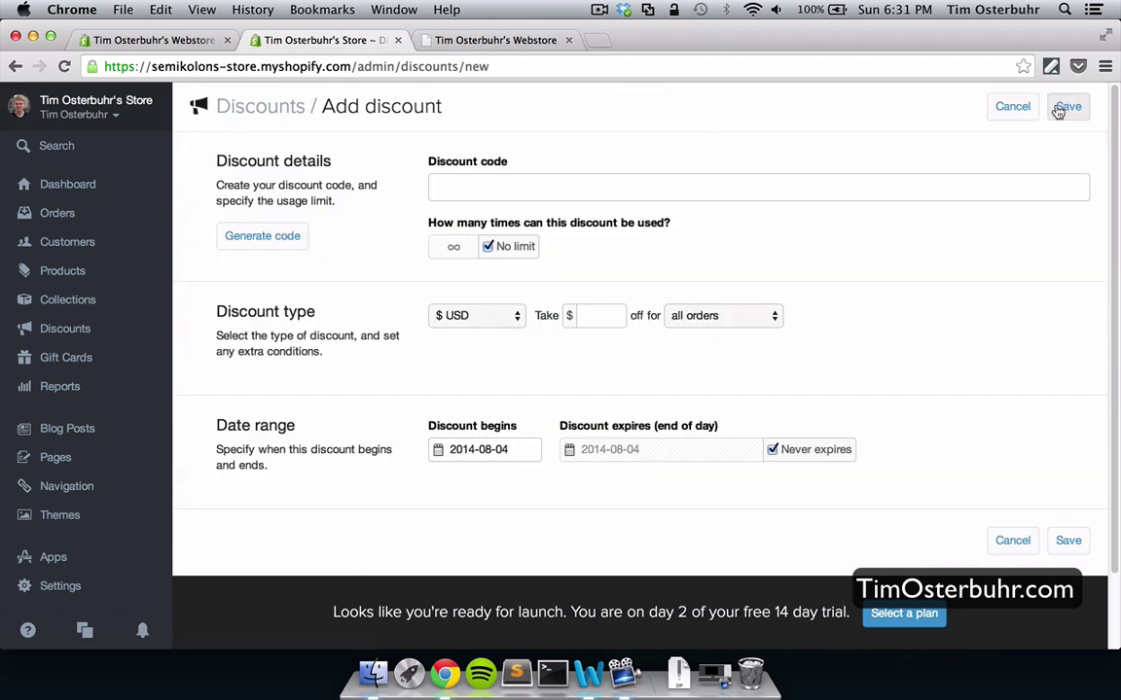
pyautogui.click(479, 186)
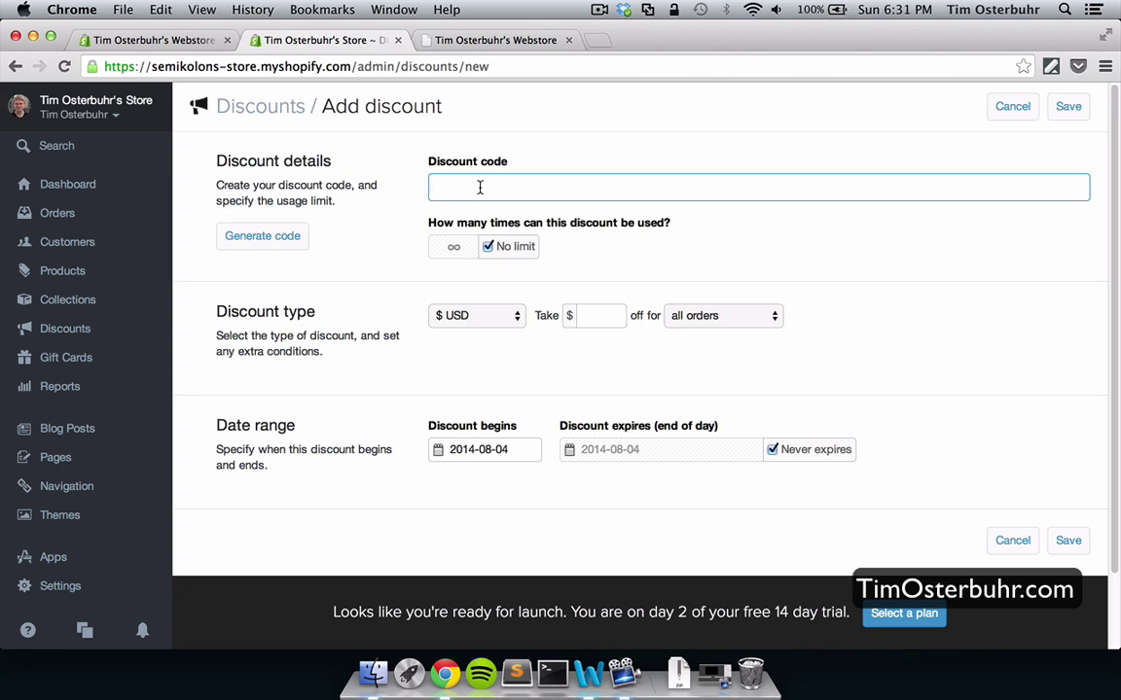
pyautogui.write('SUMMER14')
pyautogui.click(489, 247)
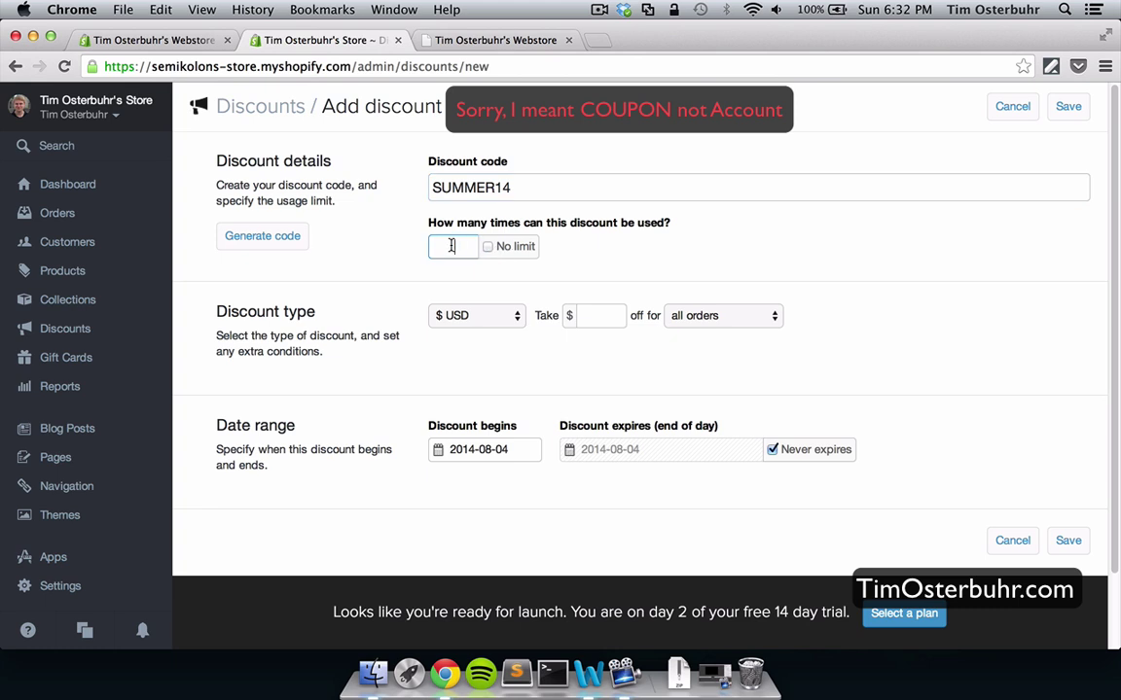
pyautogui.write('4')
pyautogui.click(594, 251)
# - Change the discount type to a percentage discount and set it to 10 %
pyautogui.scroll(-3, 594, 249)
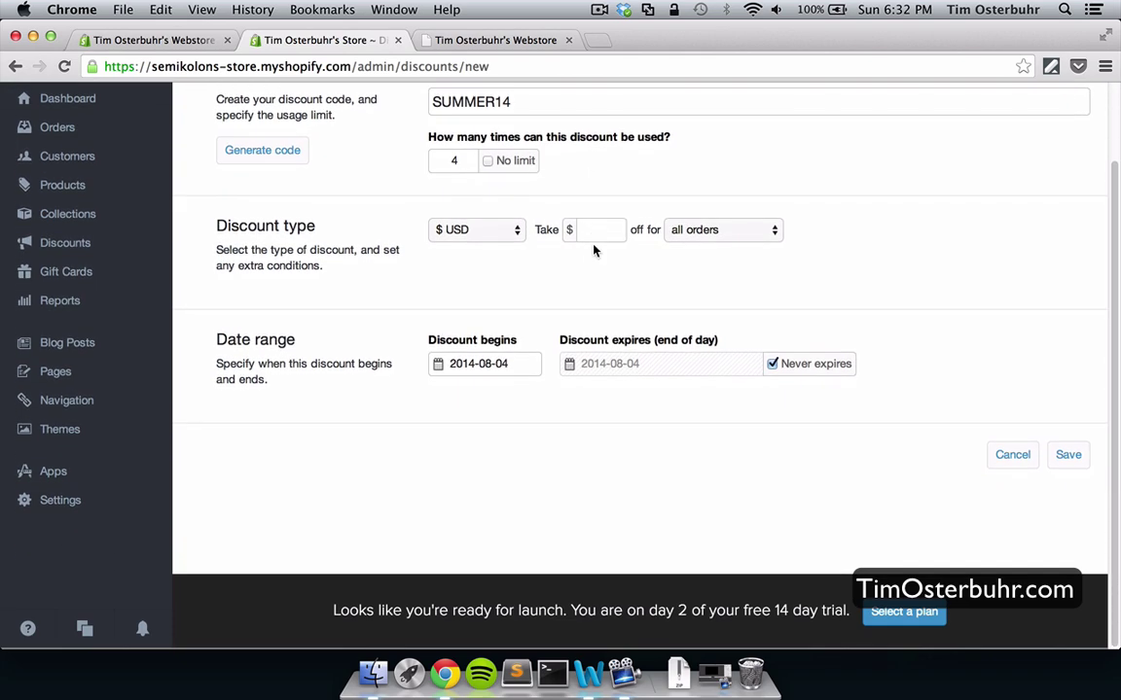
pyautogui.click(495, 231)
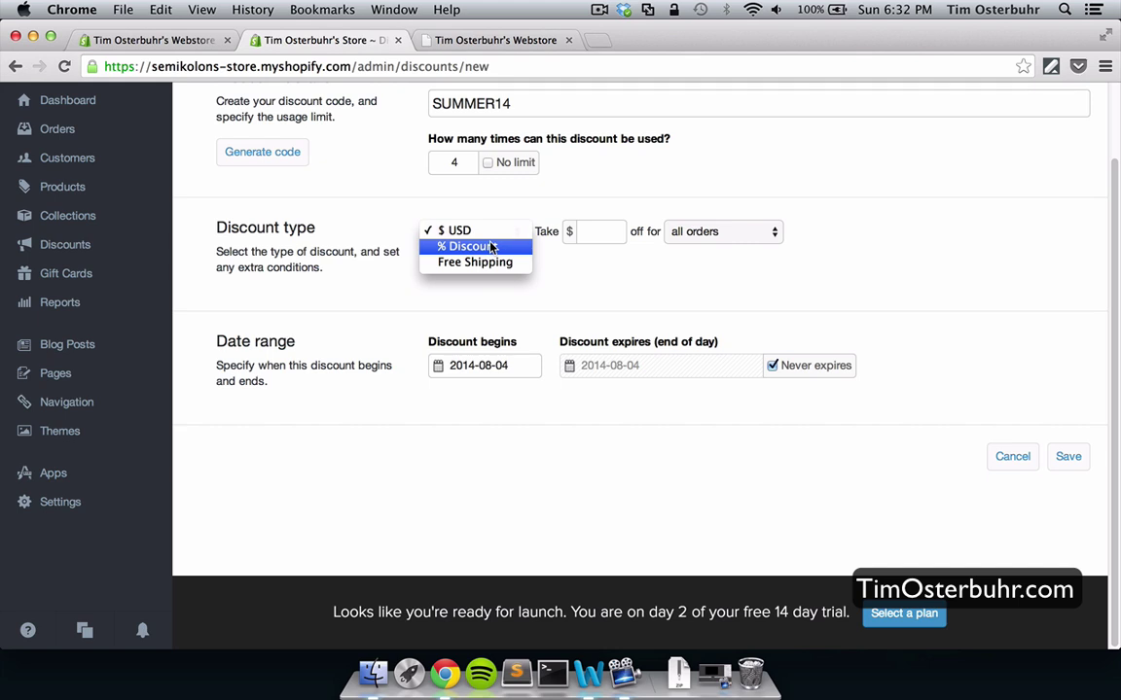
pyautogui.click(492, 247)
pyautogui.click(569, 234)
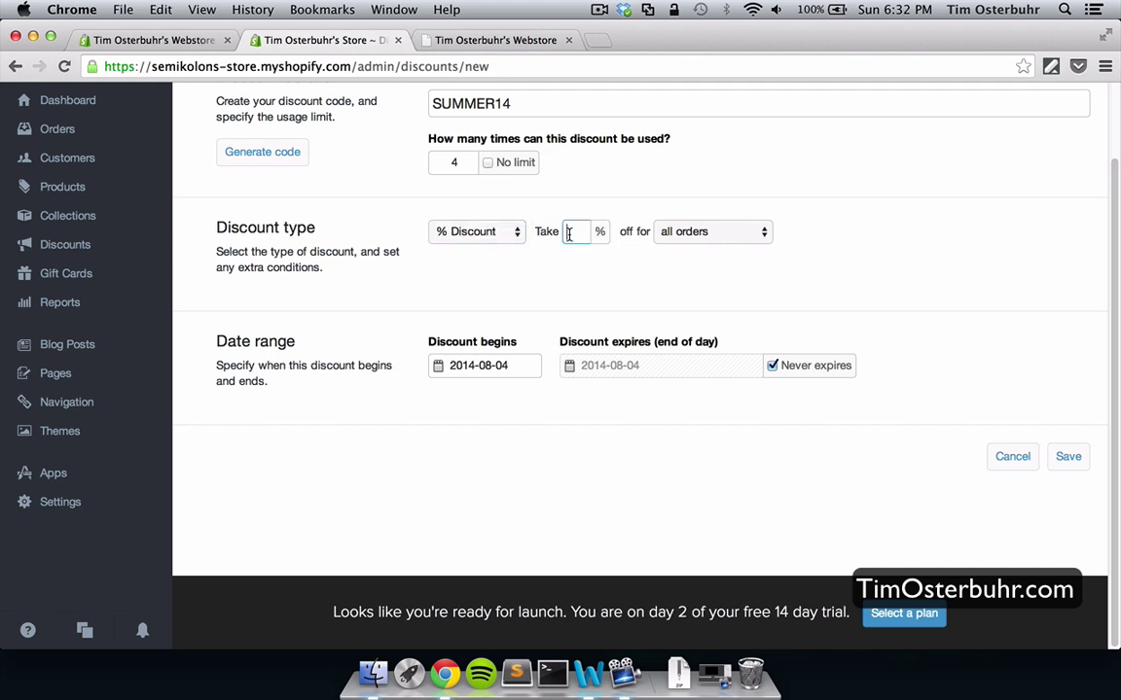
pyautogui.write('10')
# - Try applying the discount to a specific product, look through the selectable products, and switch back to all orders
pyautogui.click(750, 232)
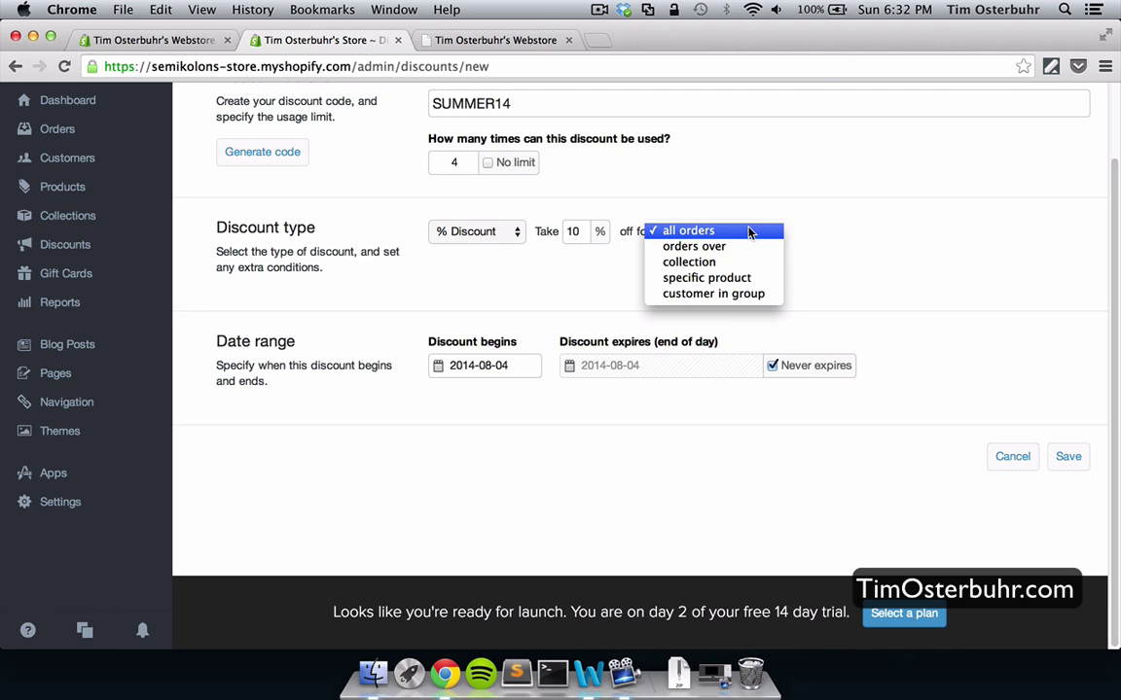
pyautogui.click(708, 277)
pyautogui.click(820, 232)
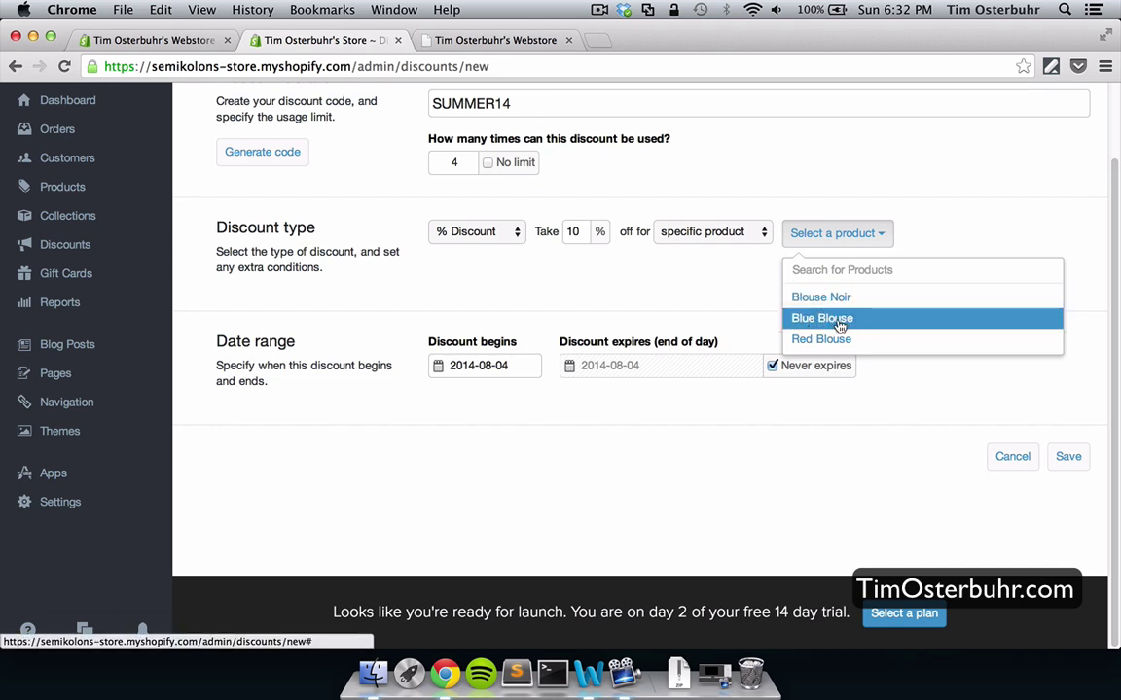
pyautogui.click(729, 239)
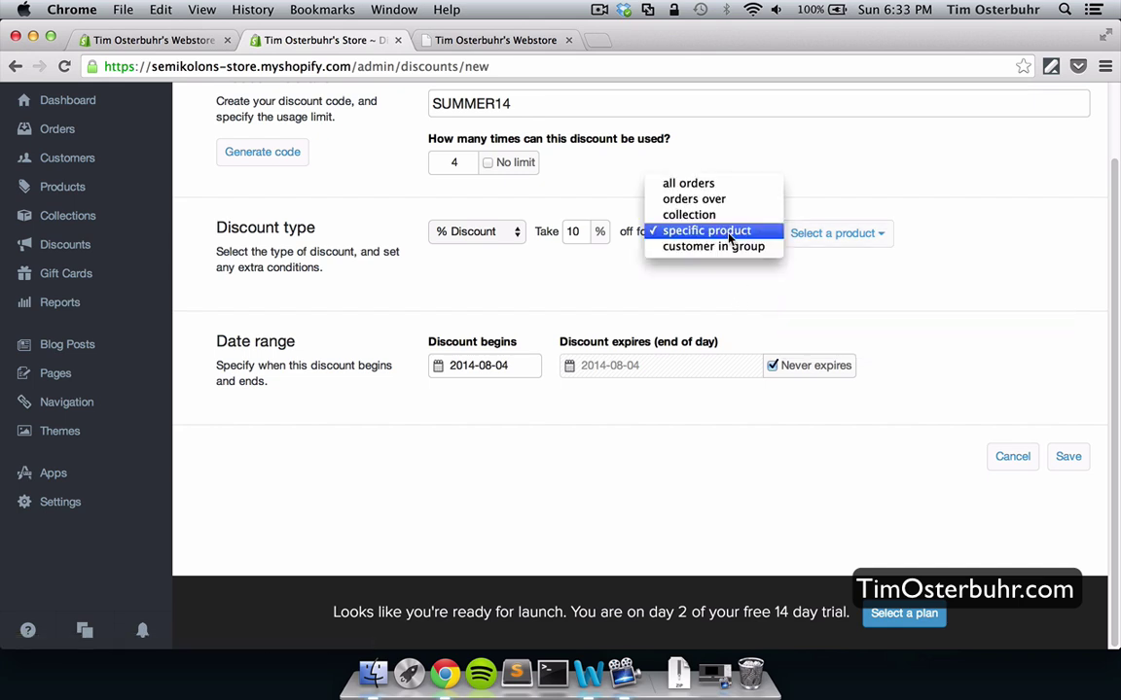
pyautogui.click(698, 185)
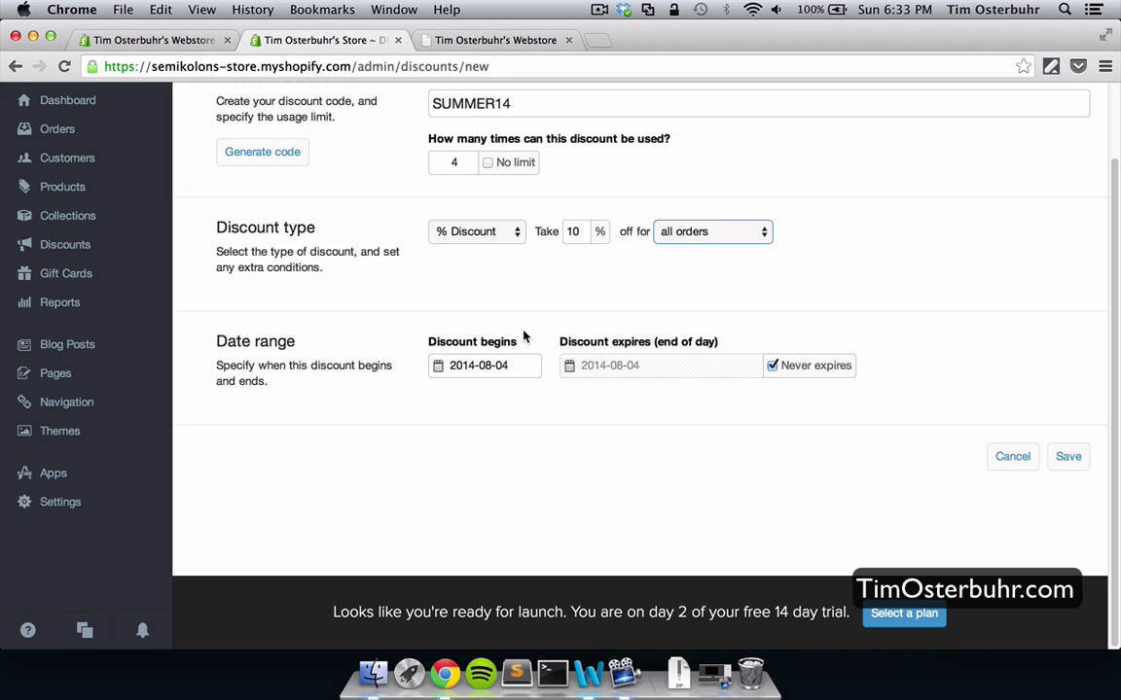
# - Turn off the never-expires option, set the discount's expiry date to 2014-08-11 and save the discount
pyautogui.click(811, 371)
pyautogui.click(701, 366)
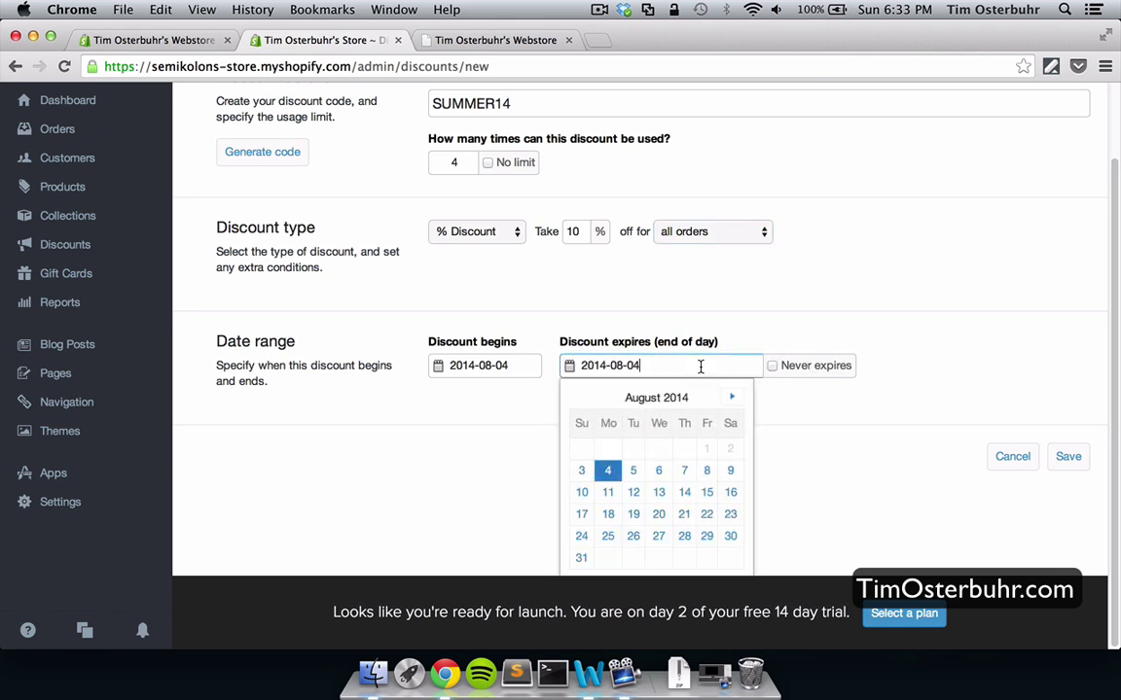
pyautogui.click(610, 493)
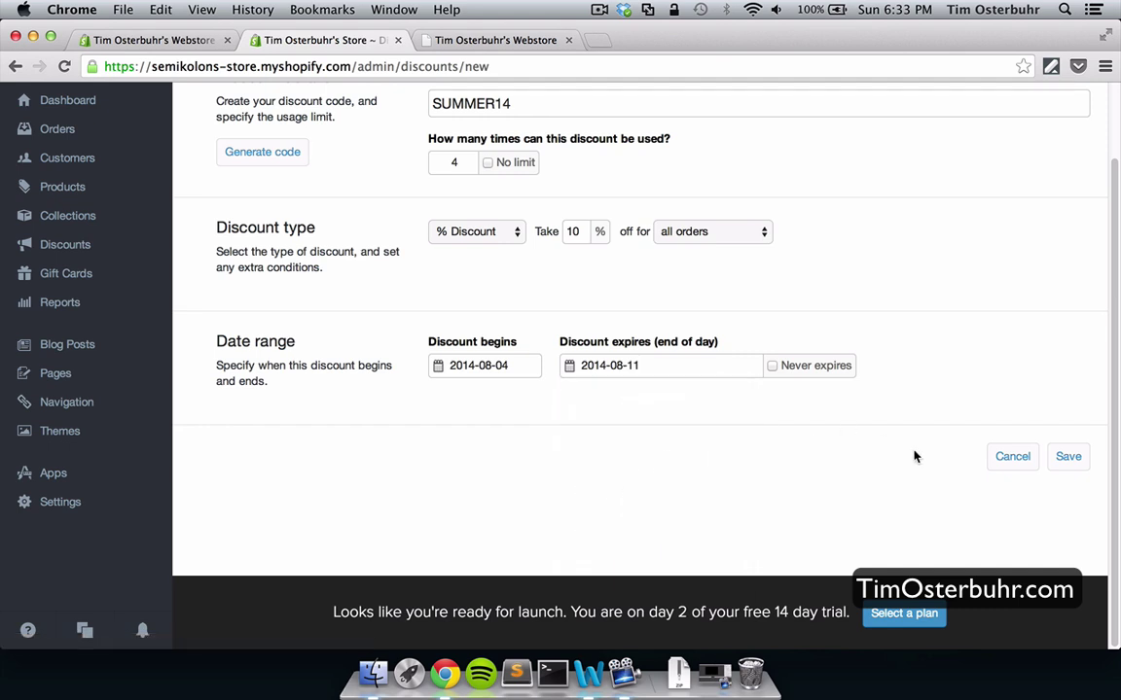
pyautogui.click(1068, 457)
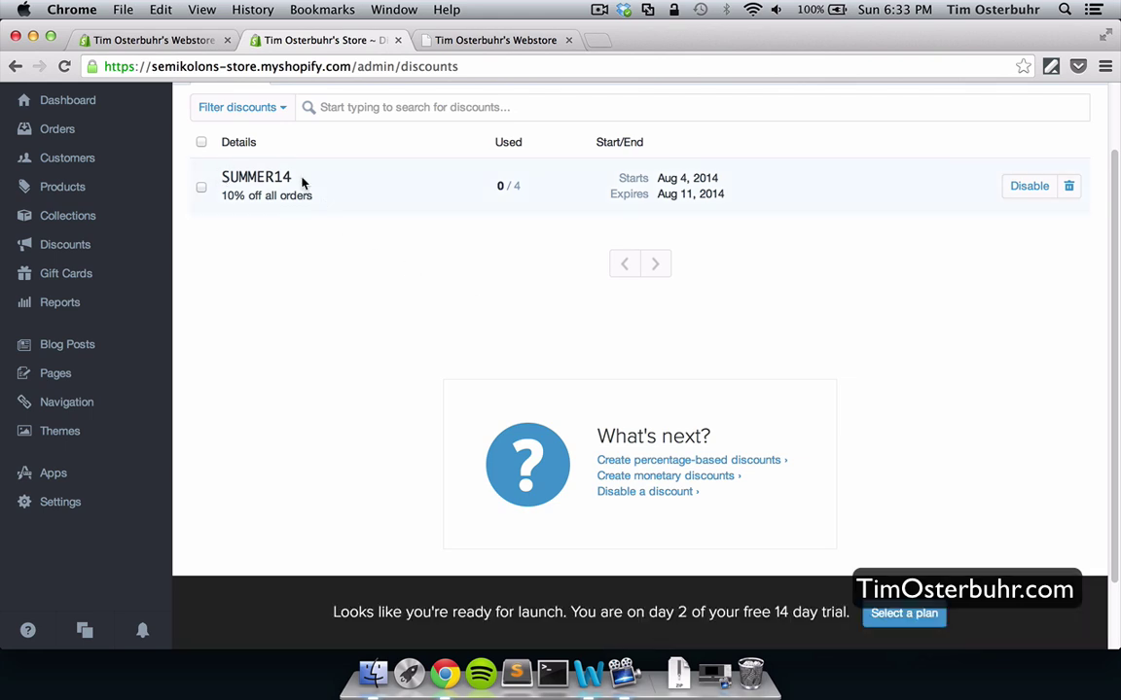
pyautogui.scroll(3, 302, 179)
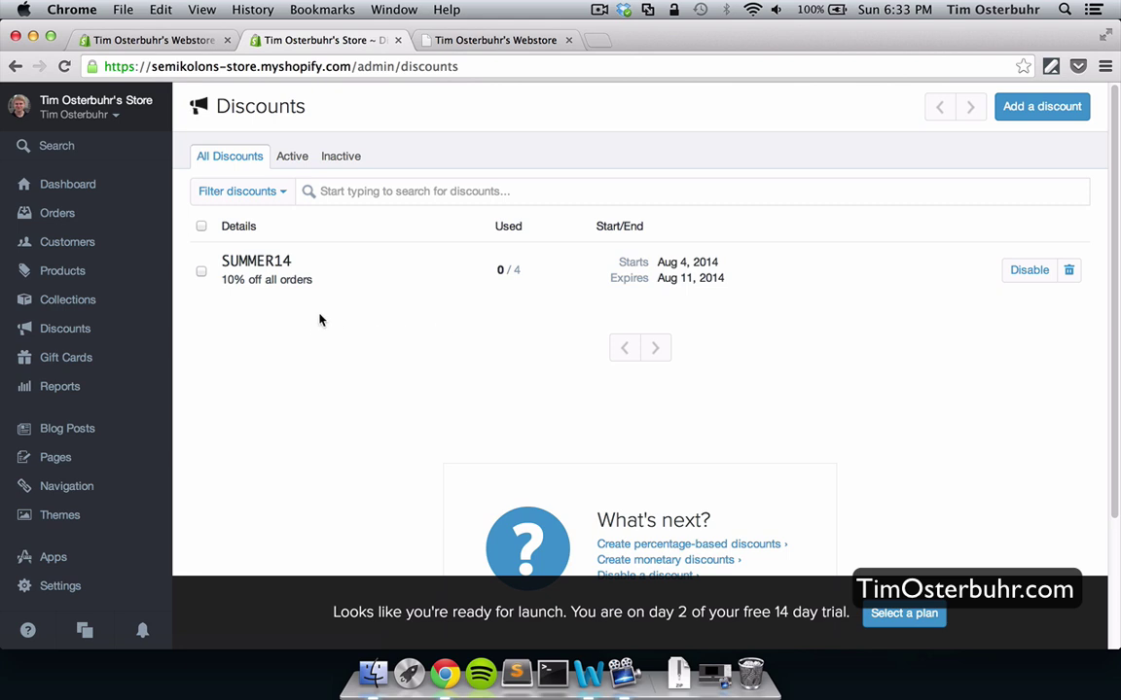
# - Open the Gift Cards page and review how selling and receiving gift cards works
pyautogui.click(73, 361)
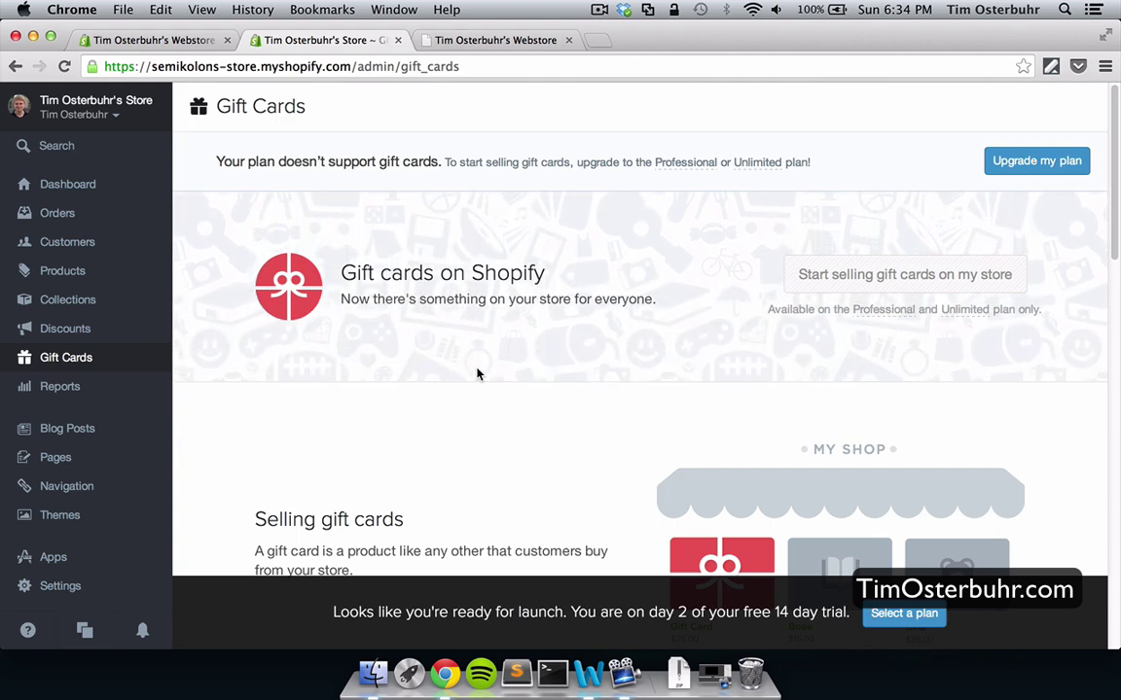
pyautogui.scroll(-8, 477, 375)
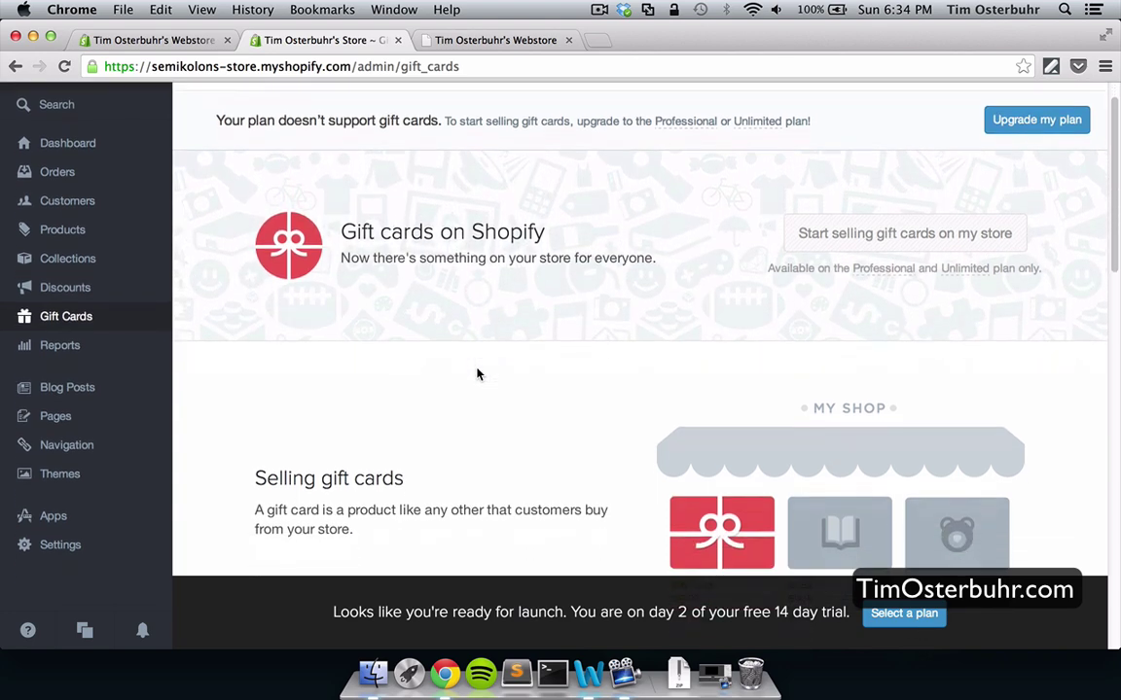
pyautogui.scroll(-3, 476, 374)
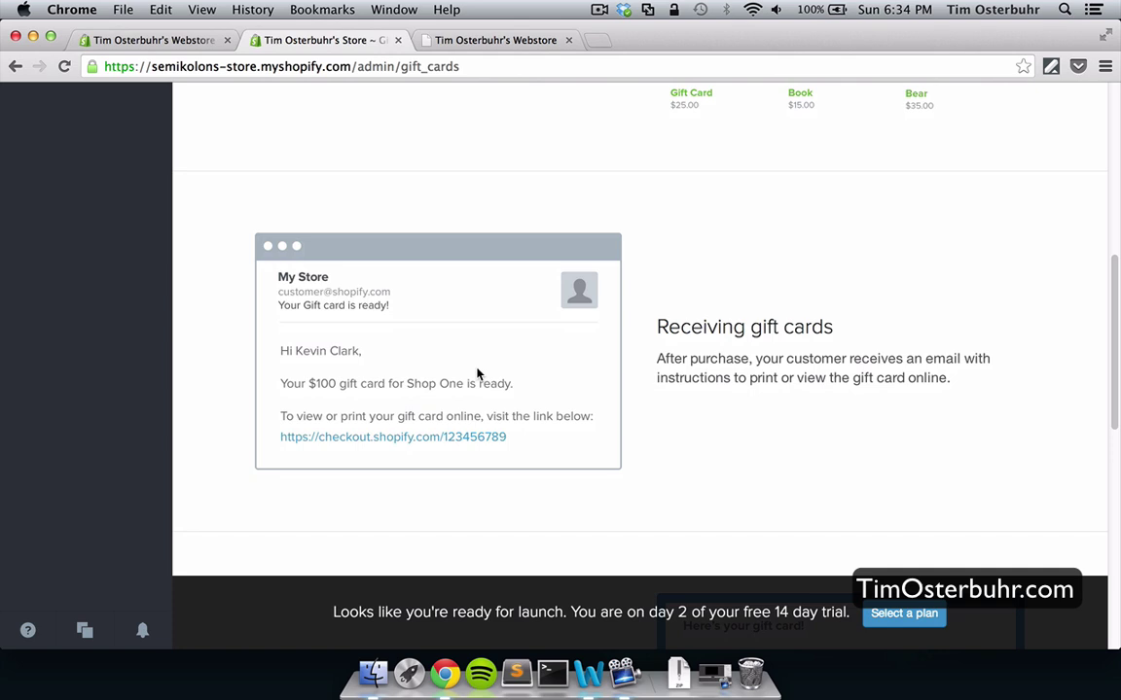
pyautogui.scroll(10, 477, 373)
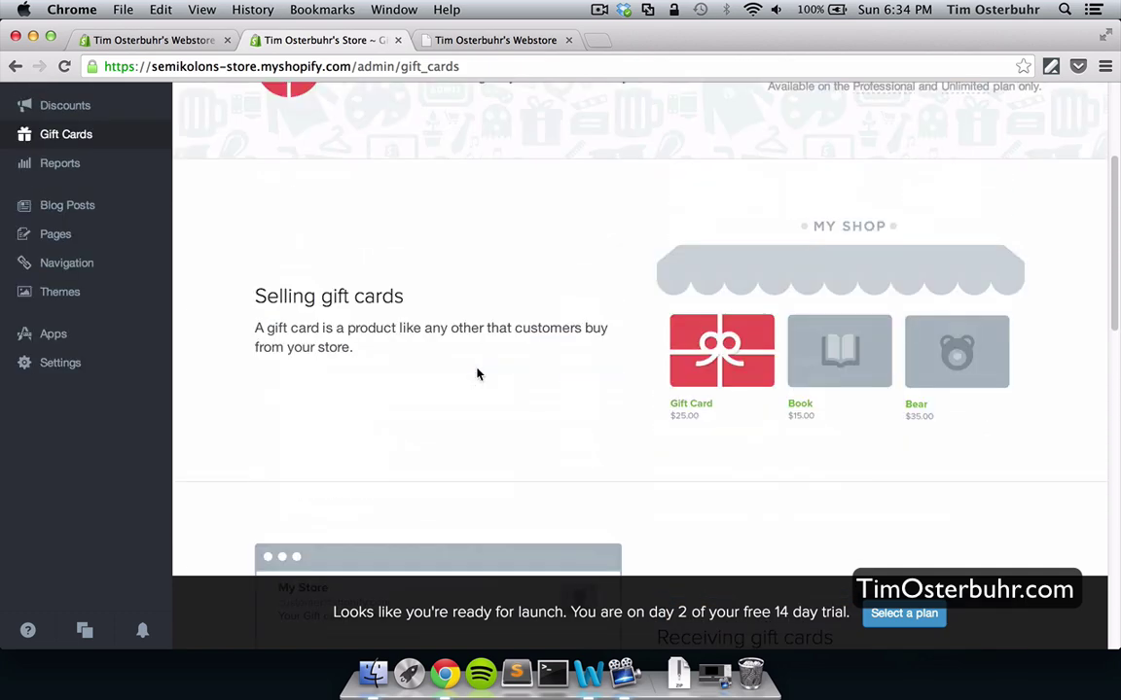
pyautogui.scroll(2, 477, 373)
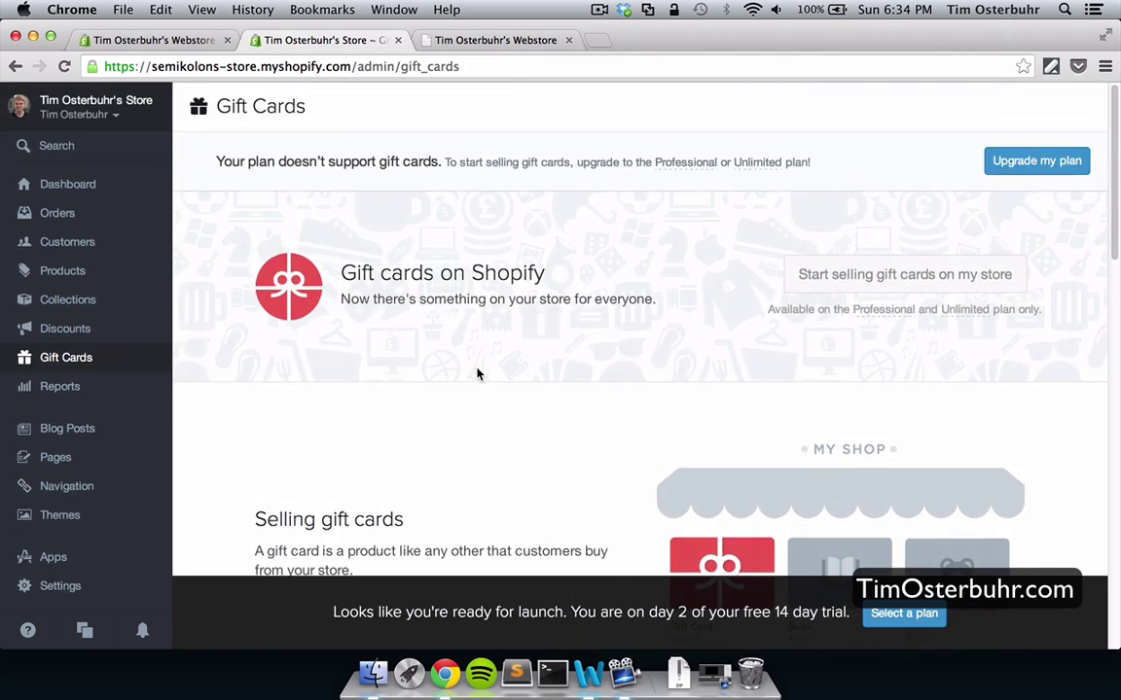
# - Examine the available product, order, payment, tax, traffic and insight reports, and open the Cart Analysis report
pyautogui.click(59, 389)
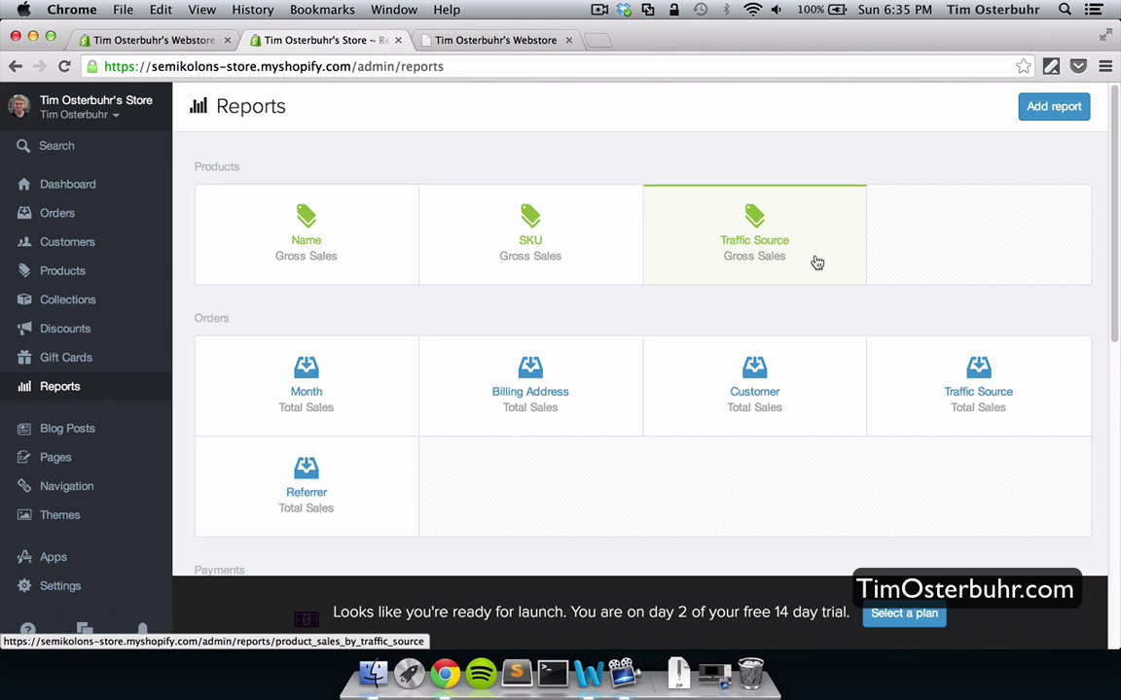
pyautogui.scroll(-2, 780, 311)
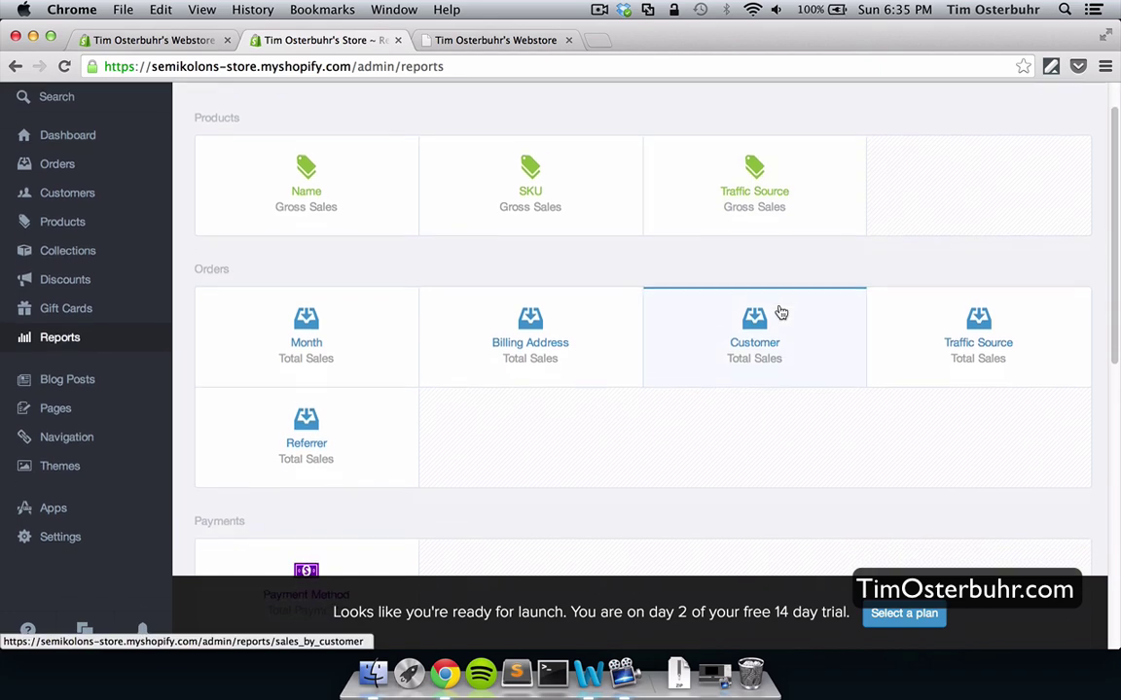
pyautogui.scroll(-3, 780, 311)
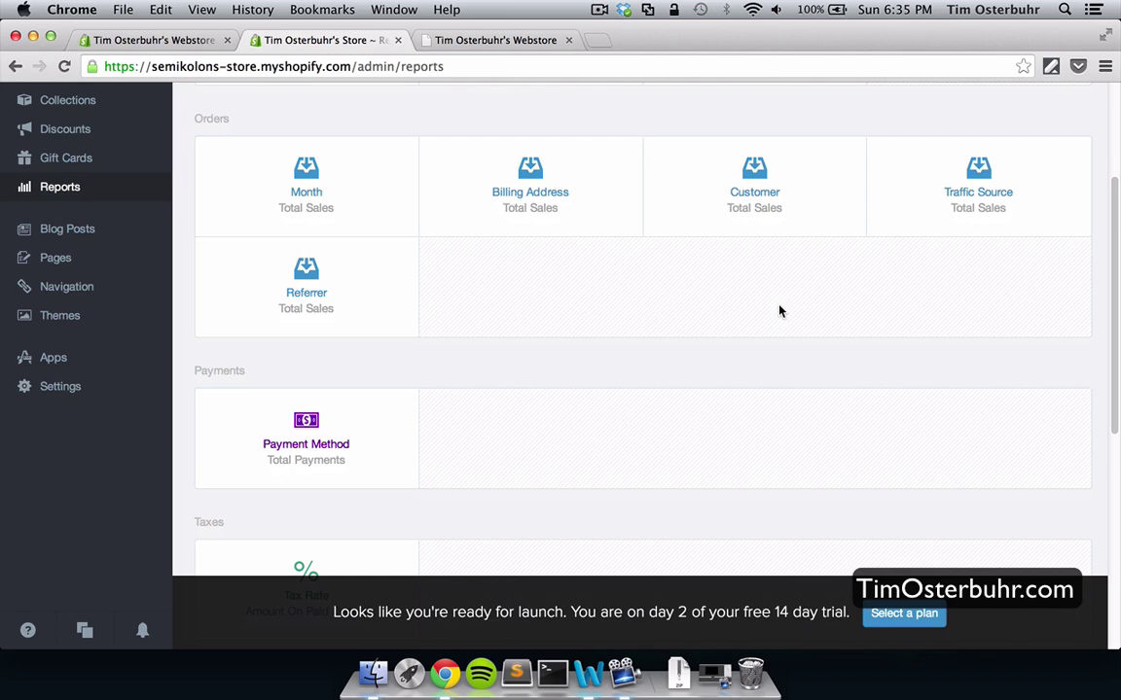
pyautogui.scroll(-3, 779, 311)
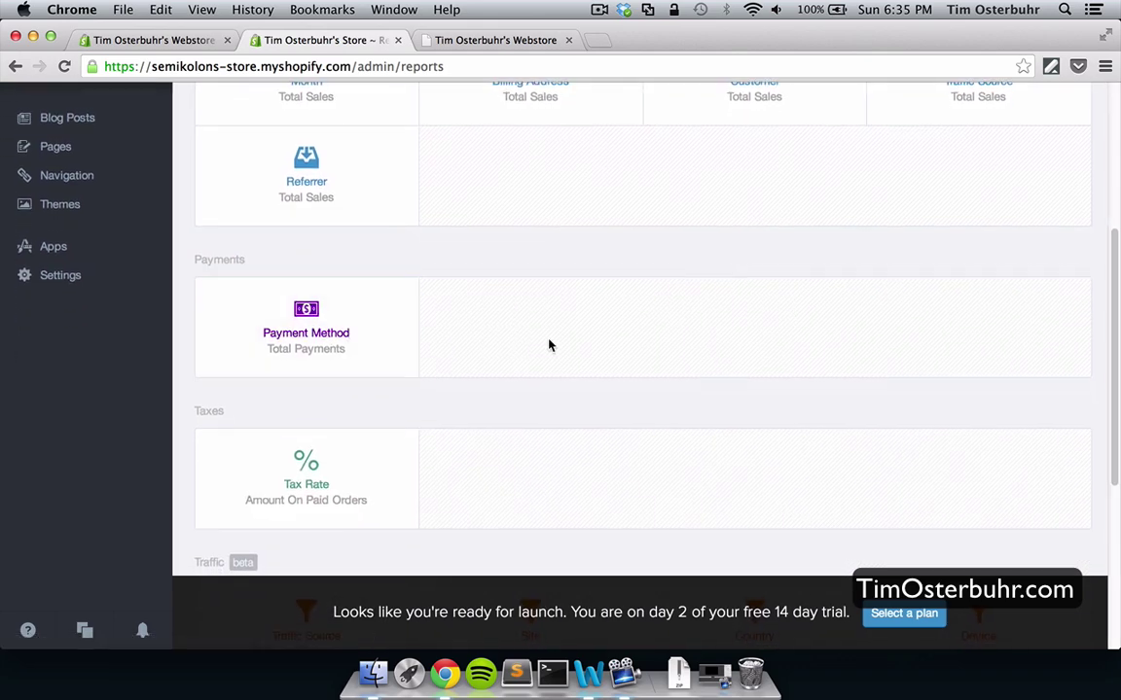
pyautogui.scroll(-1, 549, 345)
pyautogui.scroll(-5, 549, 346)
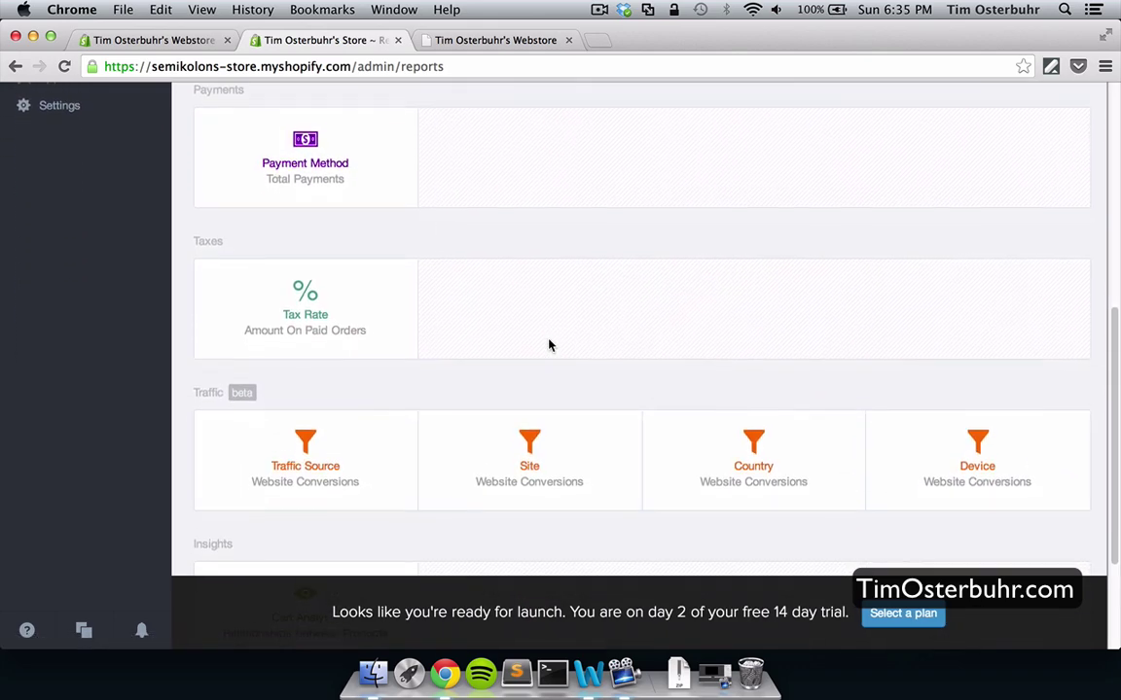
pyautogui.scroll(-2, 549, 345)
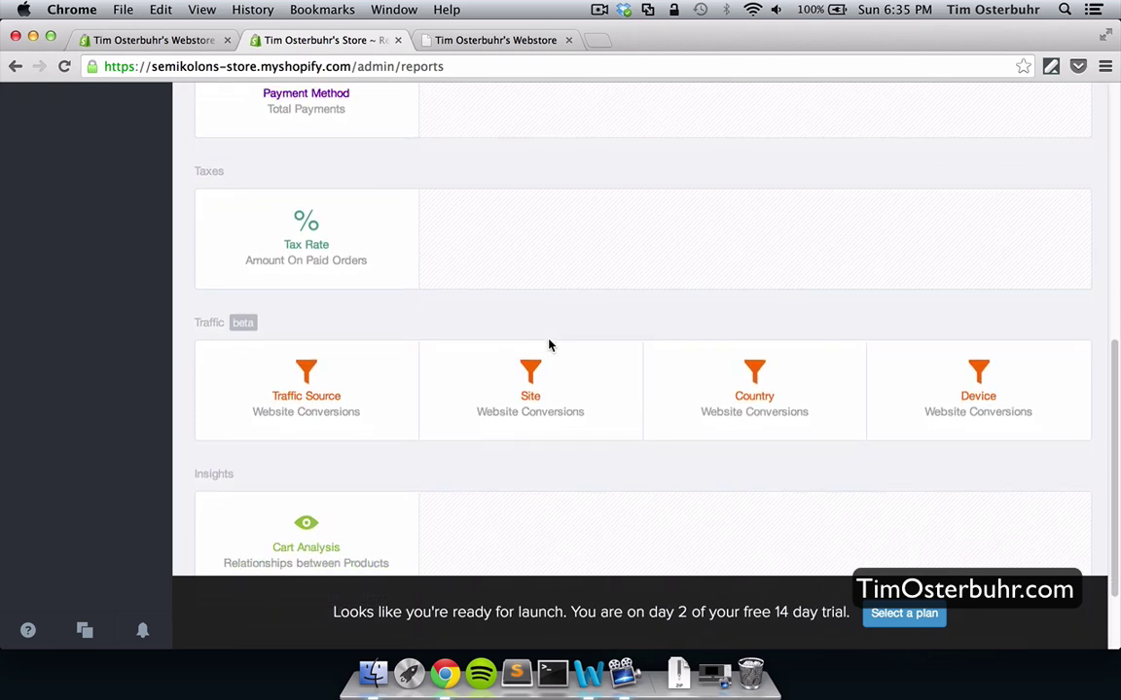
pyautogui.scroll(-2, 549, 345)
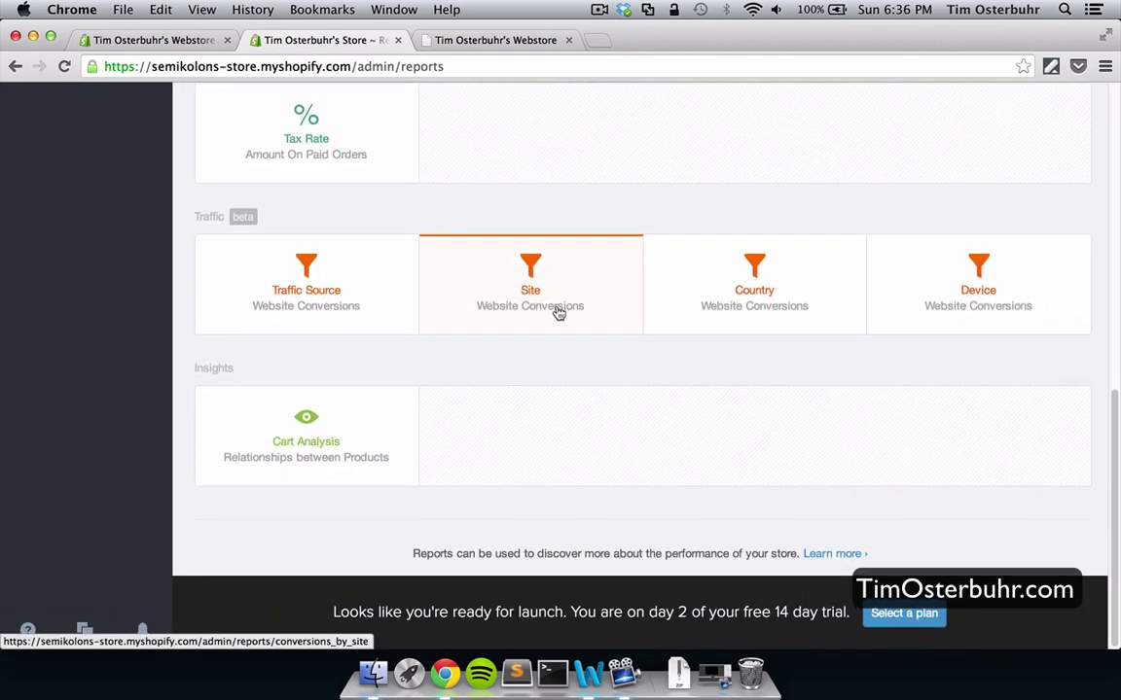
pyautogui.click(332, 437)
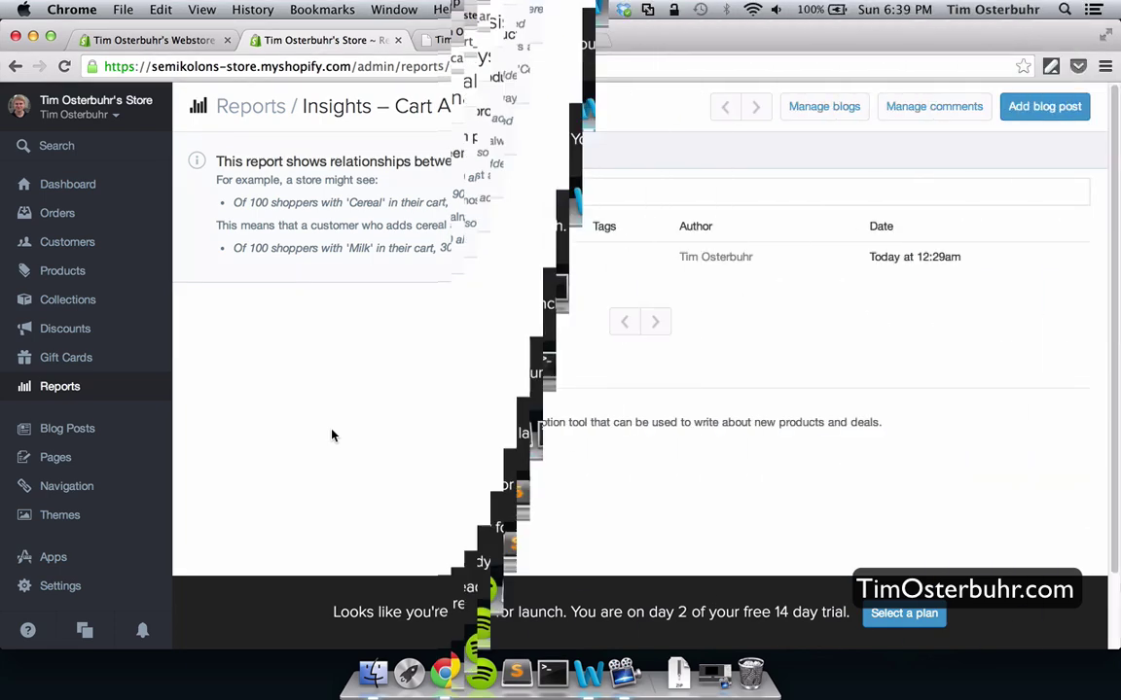
# - Open the blog posts and permanently delete the "Welcome to our Blog" post
pyautogui.click(61, 435)
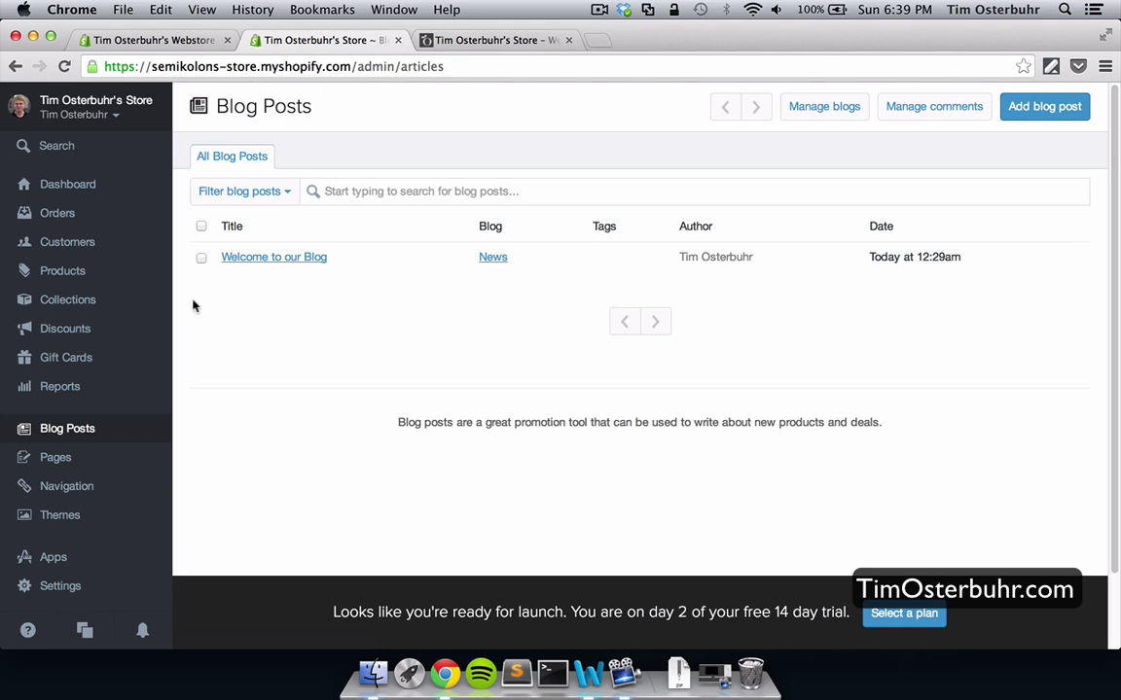
pyautogui.click(201, 258)
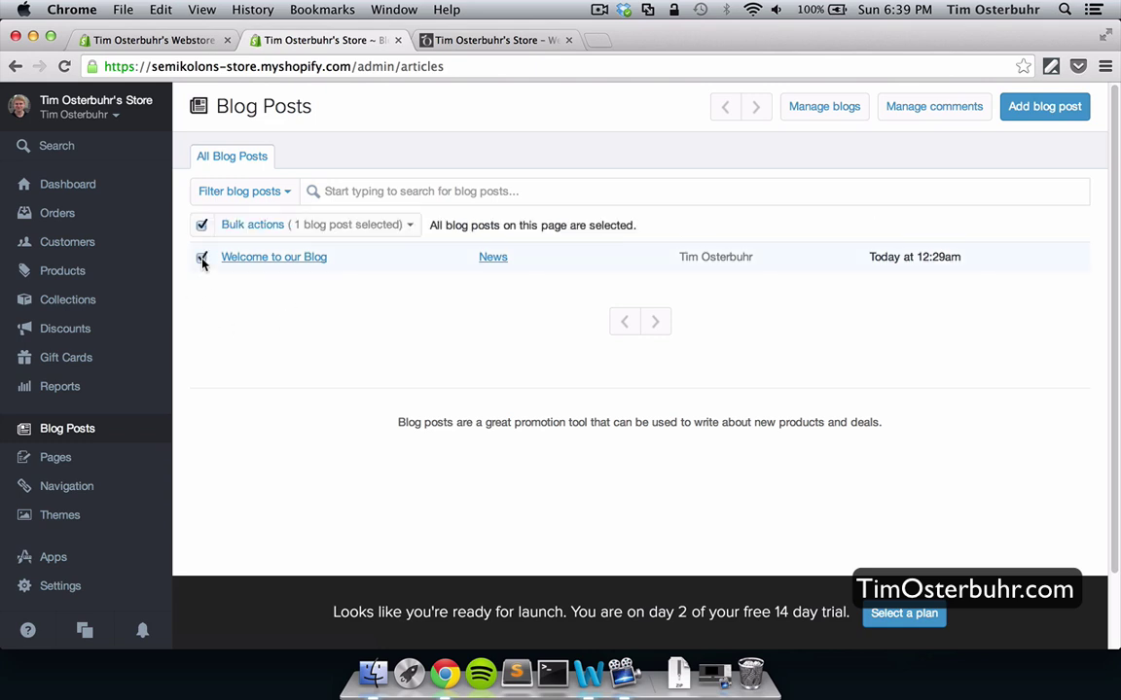
pyautogui.click(284, 226)
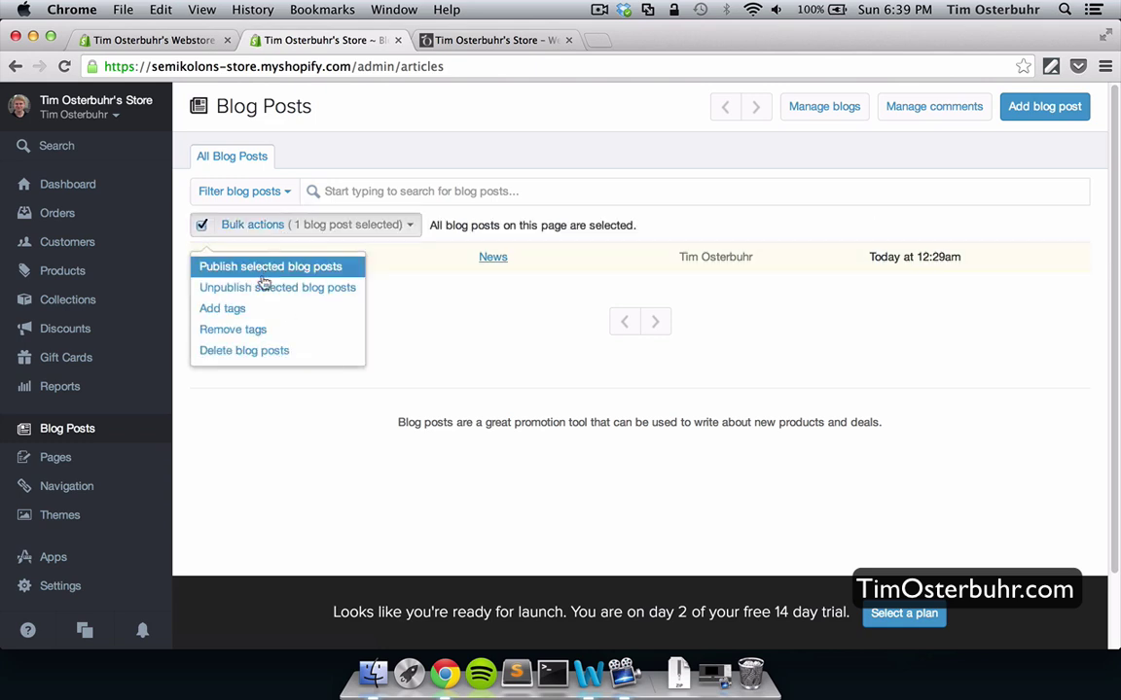
pyautogui.click(234, 352)
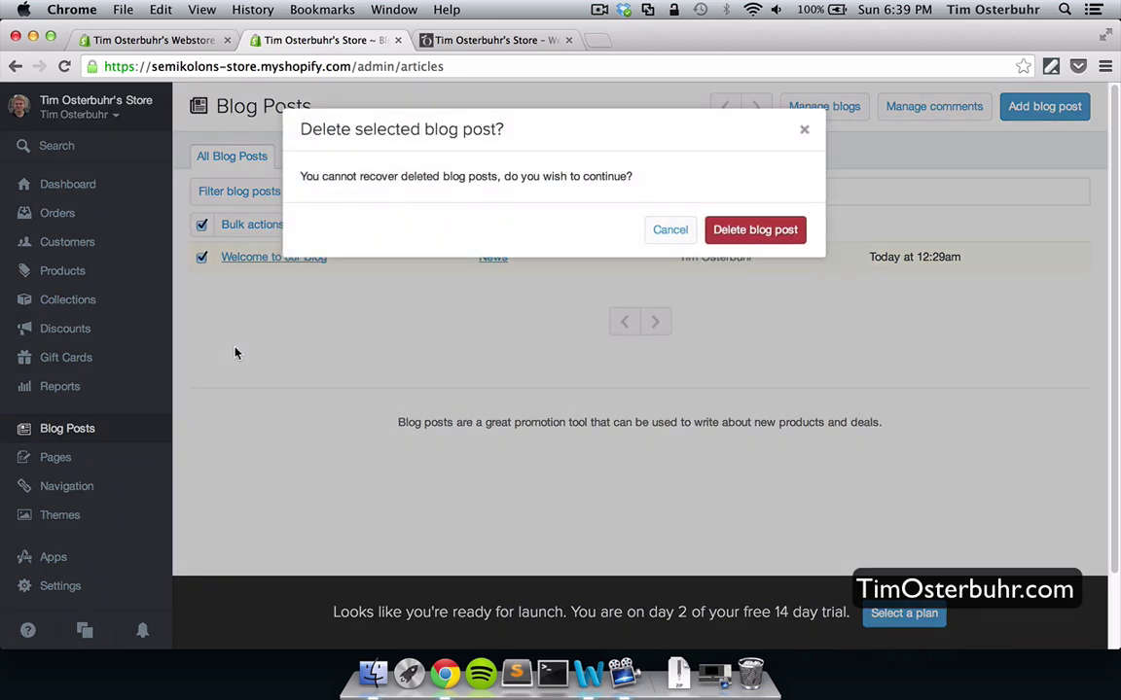
pyautogui.click(765, 231)
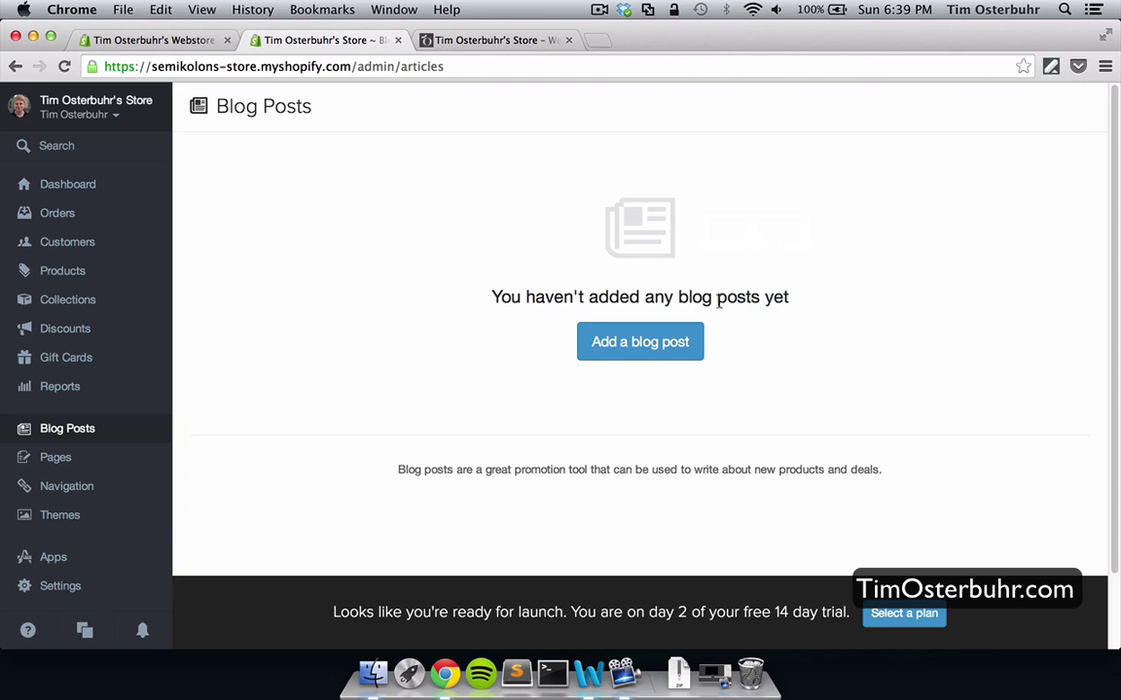
# - Add a new blog post titled "Welcome to my Blog" with the content "Thanks for visiting us."
pyautogui.click(659, 350)
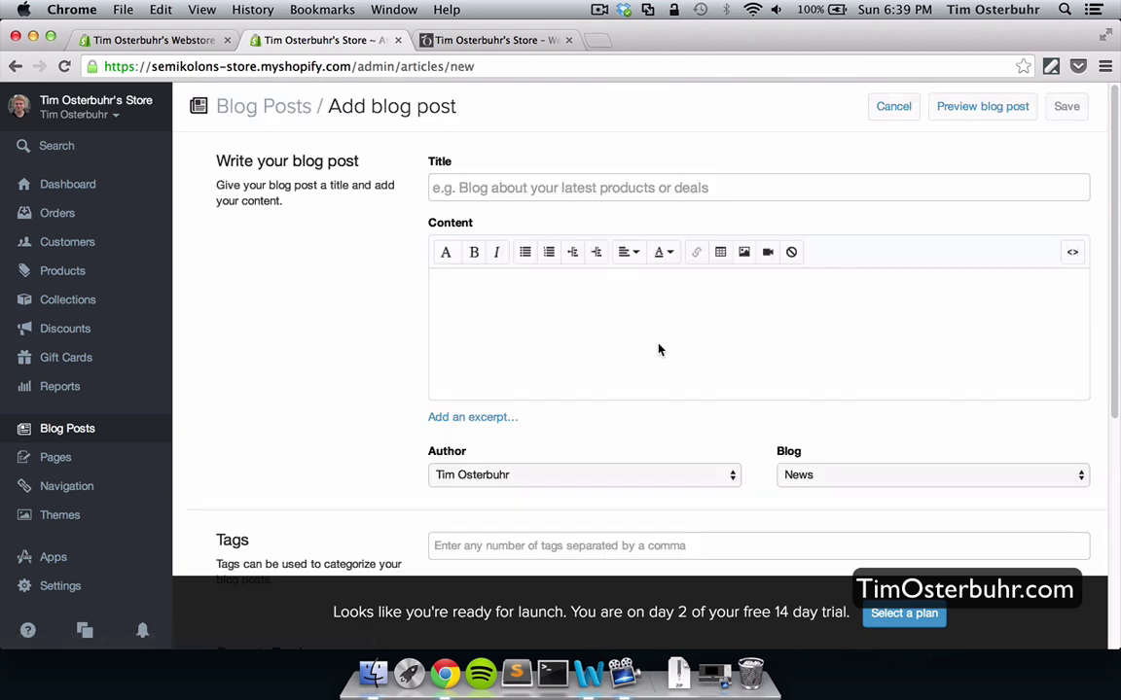
pyautogui.click(538, 182)
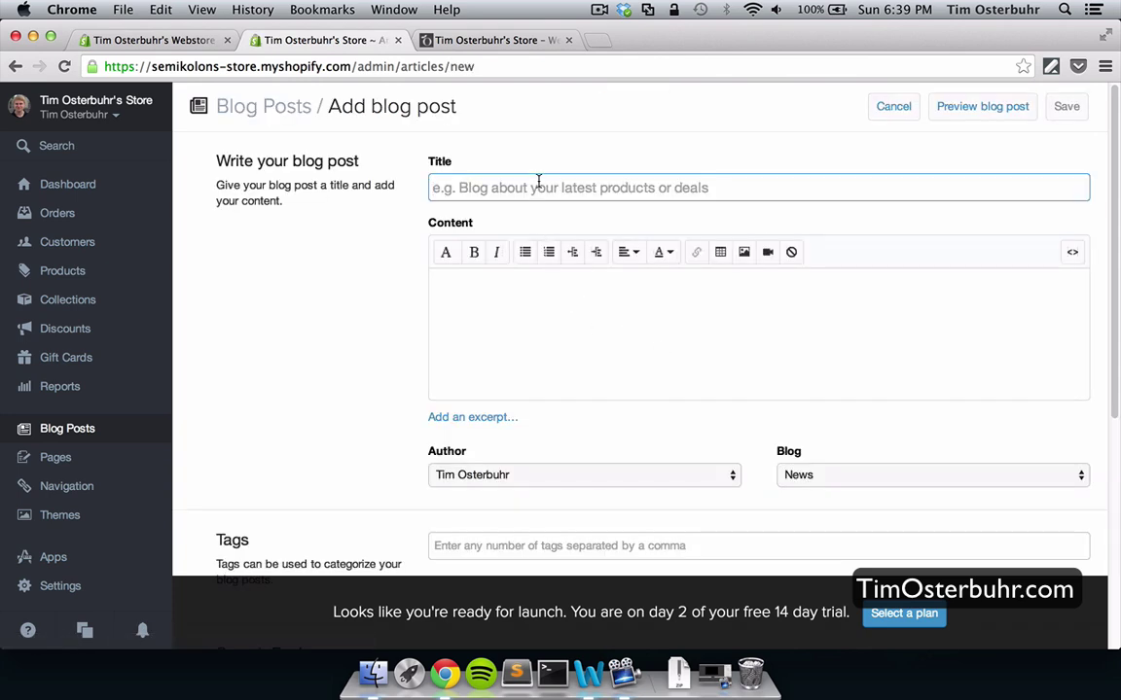
pyautogui.write('W')
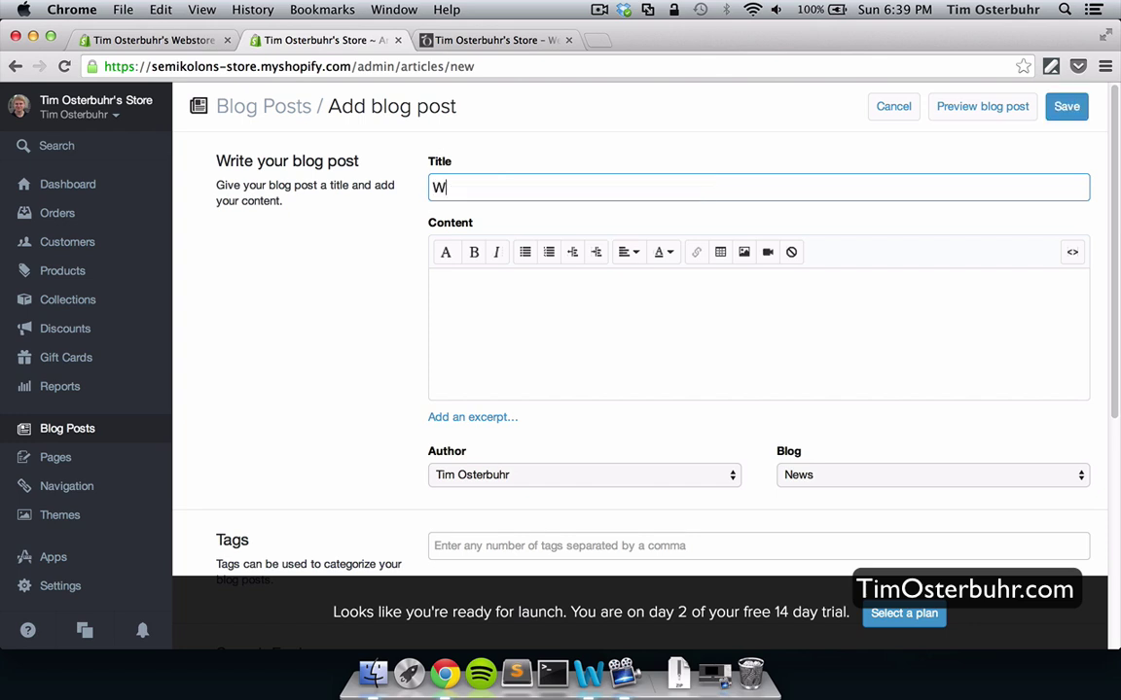
pyautogui.write('elcome to my Blog')
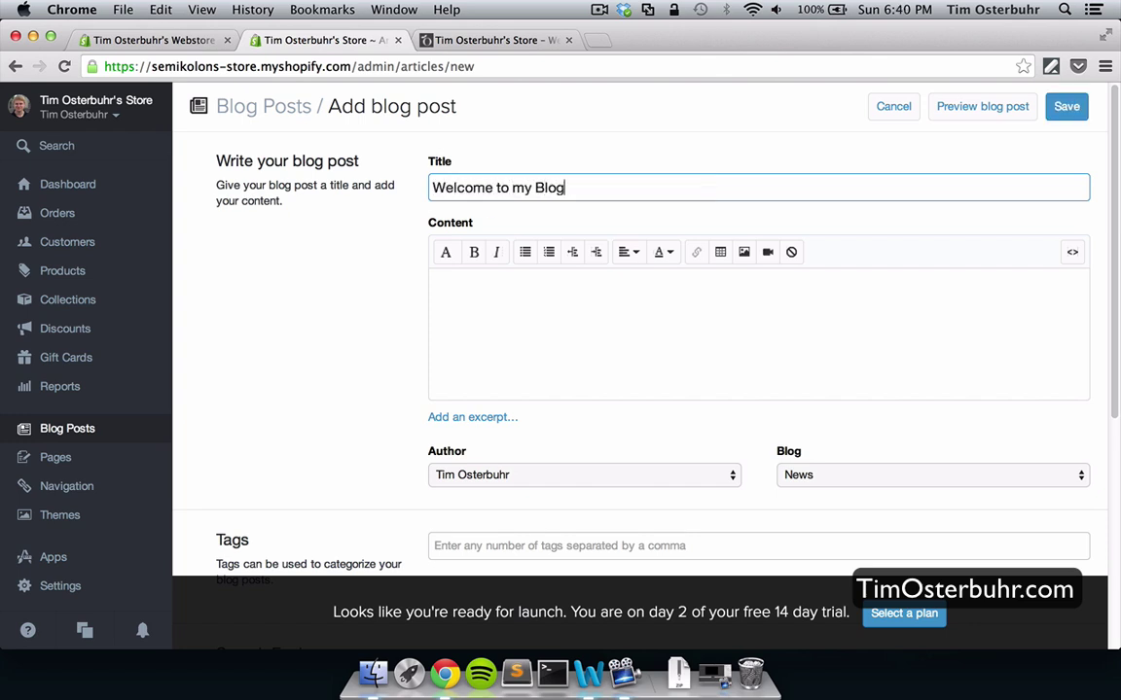
pyautogui.click(500, 297)
pyautogui.write('Than')
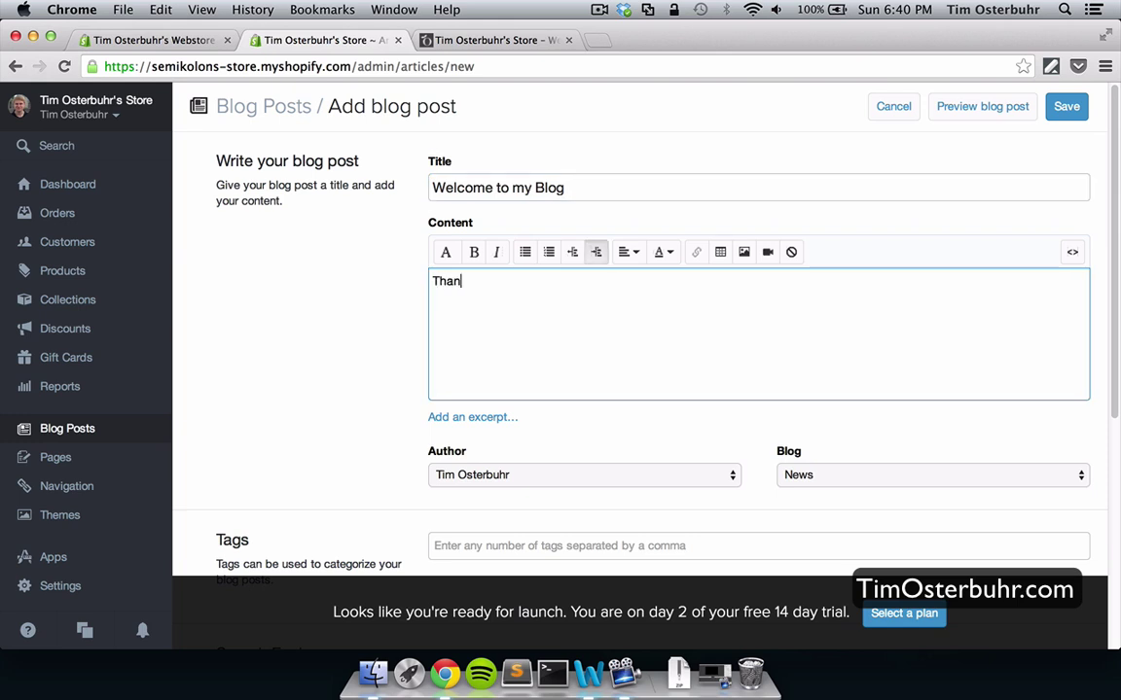
pyautogui.write('ks for visiting us.')
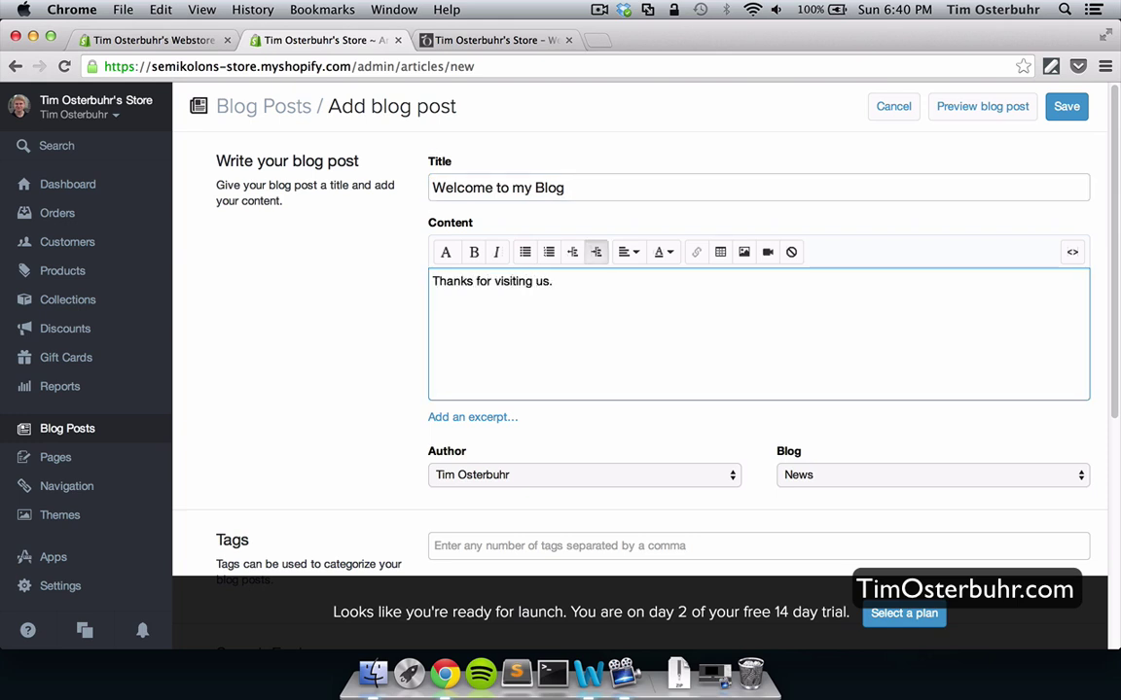
# - Check the author choices and add the tag "welcome" to the blog post
pyautogui.scroll(-2, 583, 340)
pyautogui.scroll(-1, 583, 341)
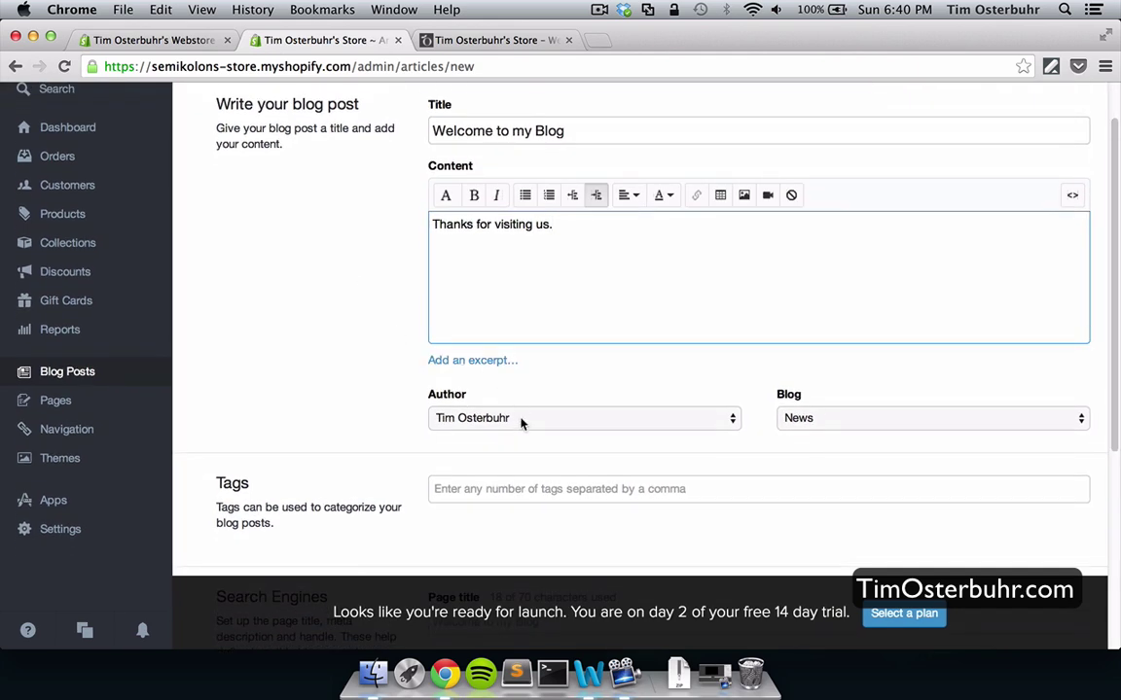
pyautogui.click(521, 421)
pyautogui.click(522, 420)
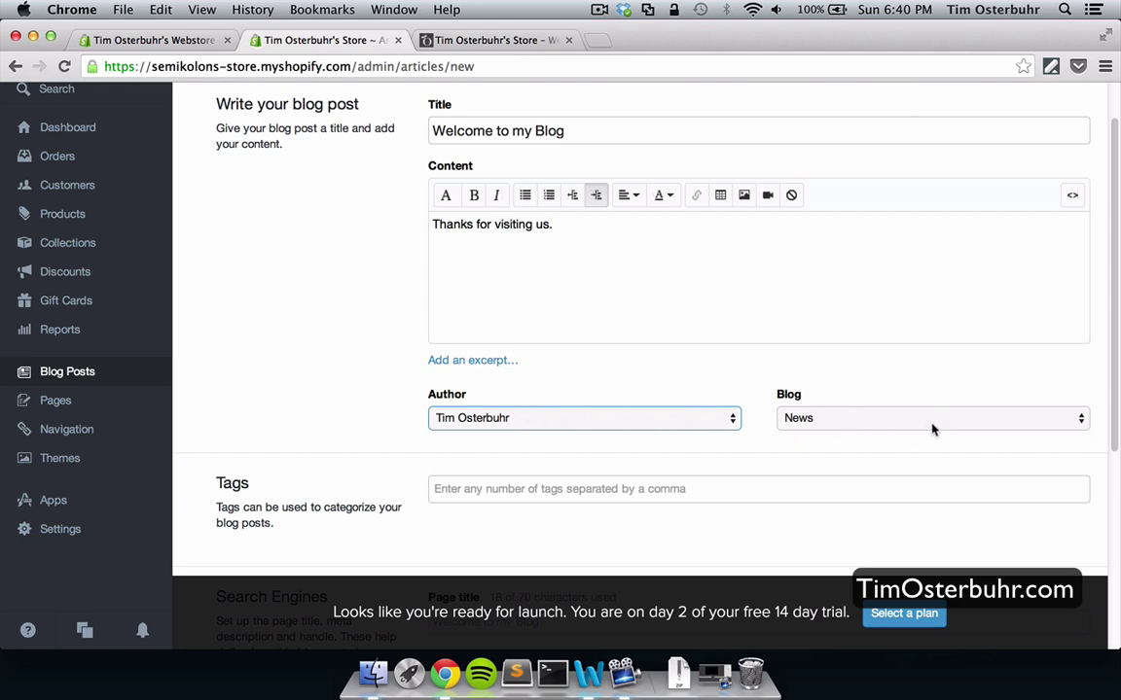
pyautogui.scroll(-3, 841, 406)
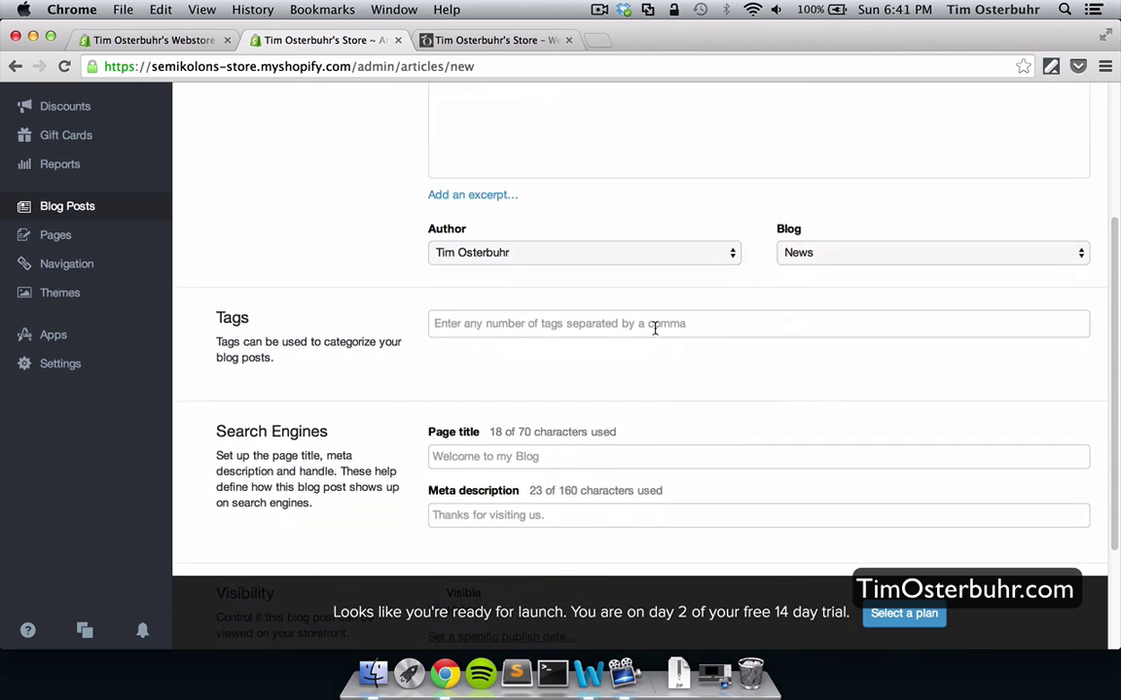
pyautogui.click(655, 329)
pyautogui.write('w')
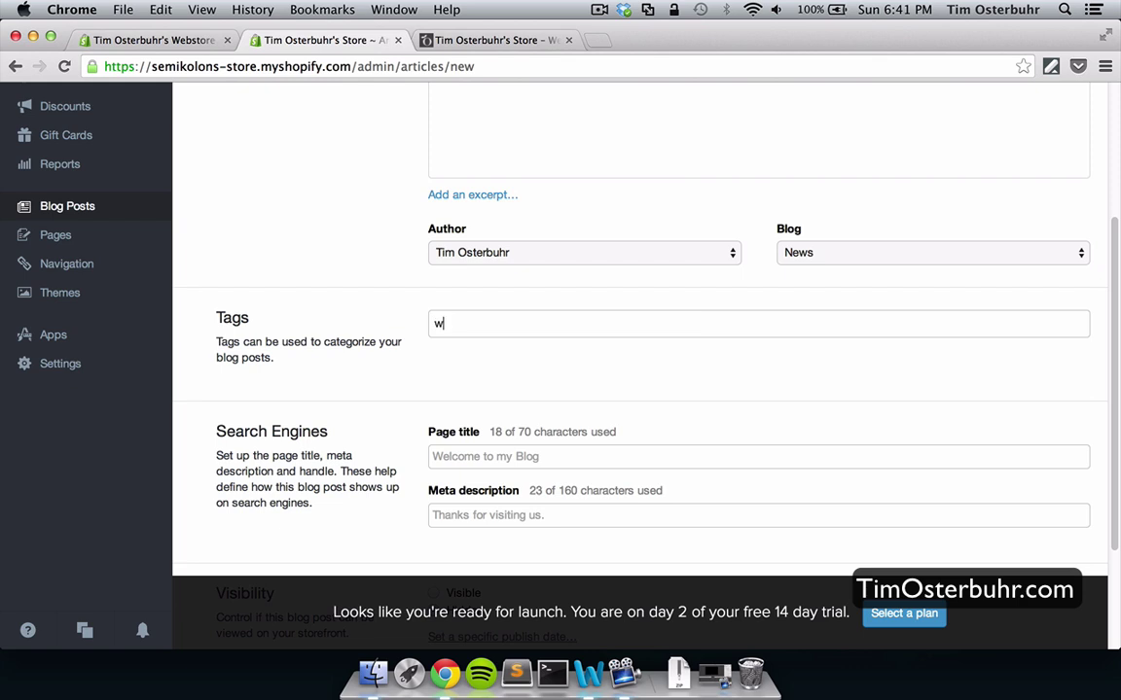
pyautogui.write('elcome')
pyautogui.press('Return')
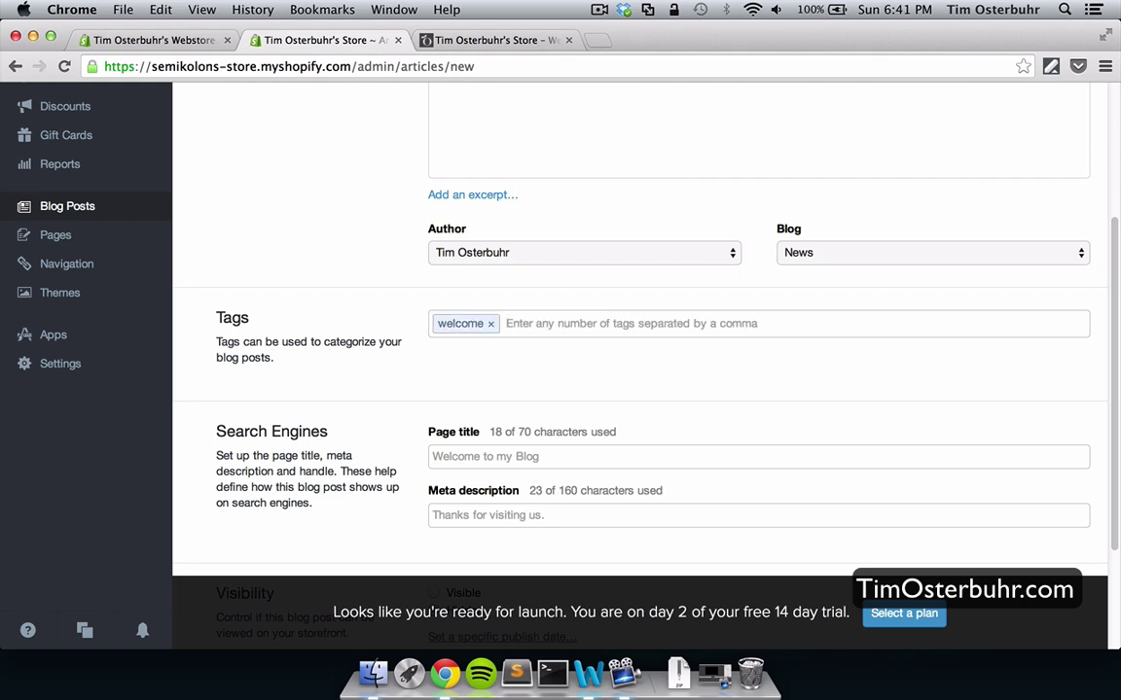
# - Check the search engine page title, make the blog post visible on the storefront and save it
pyautogui.scroll(-3, 640, 330)
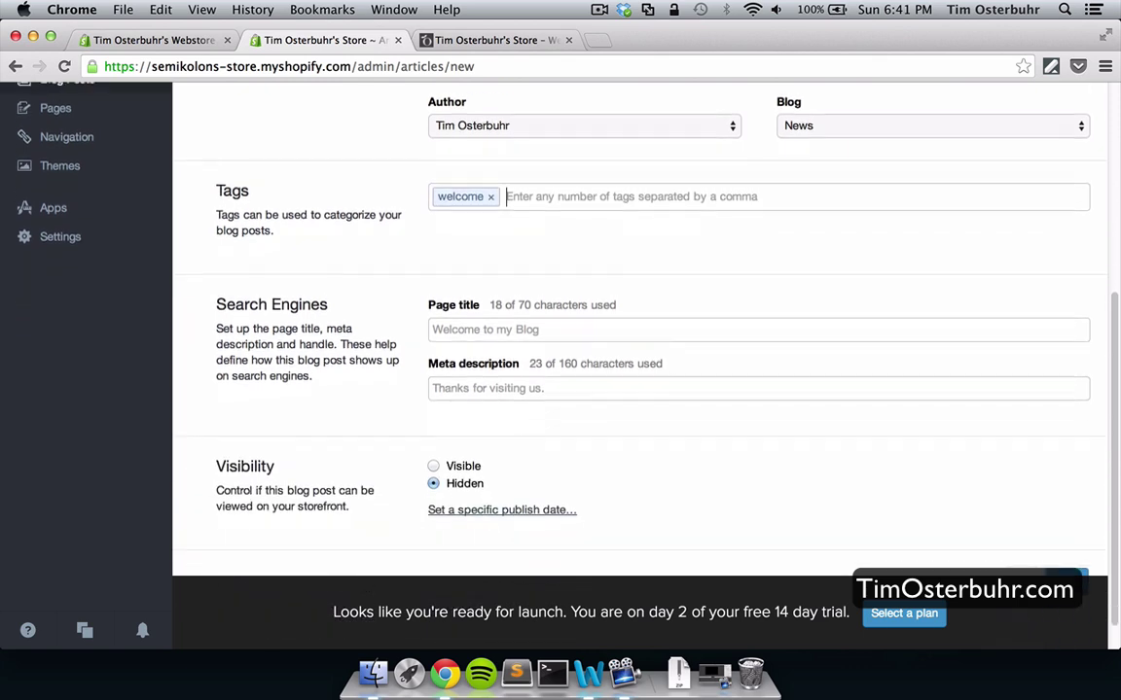
pyautogui.scroll(-1, 569, 301)
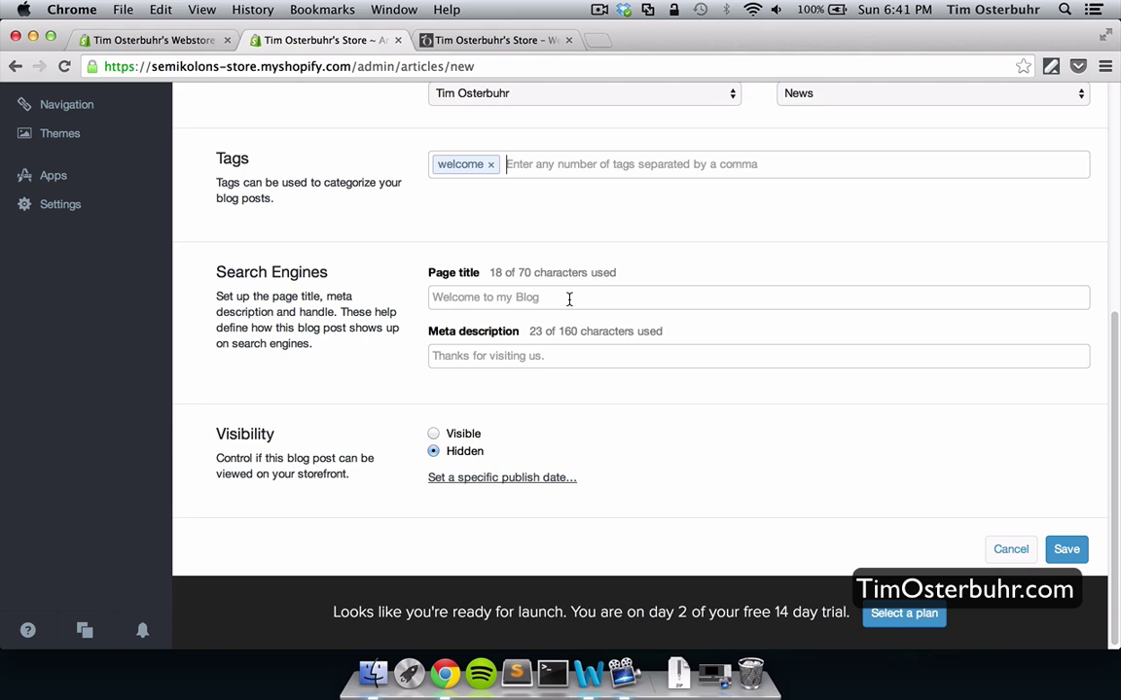
pyautogui.click(569, 299)
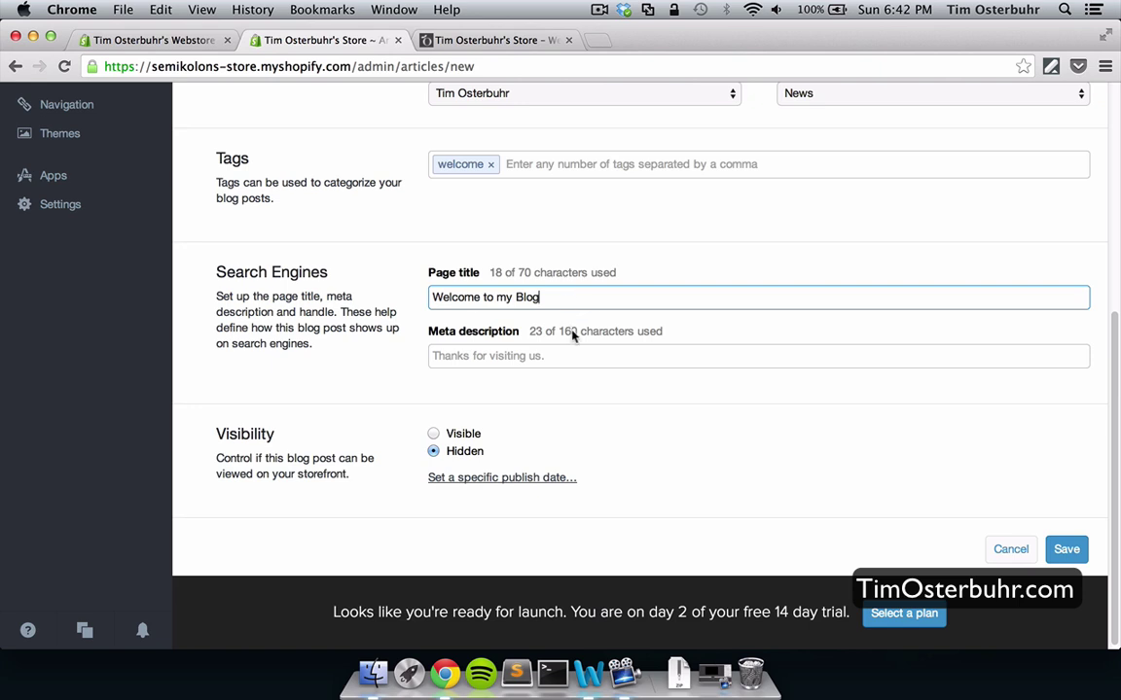
pyautogui.click(432, 435)
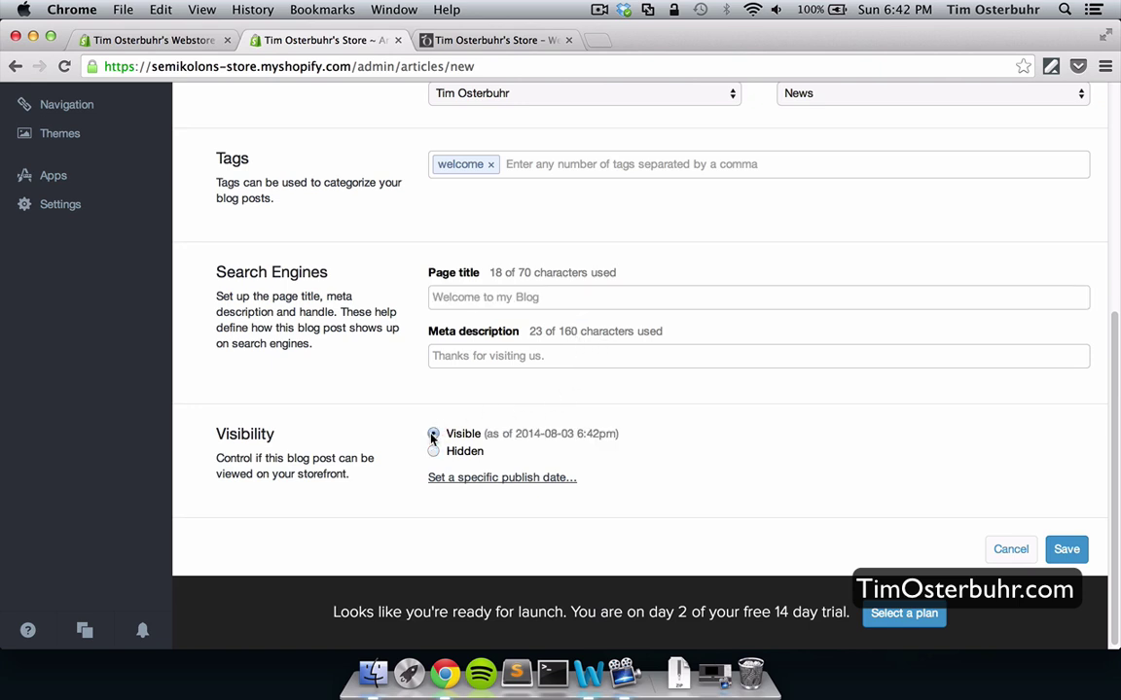
pyautogui.click(1064, 550)
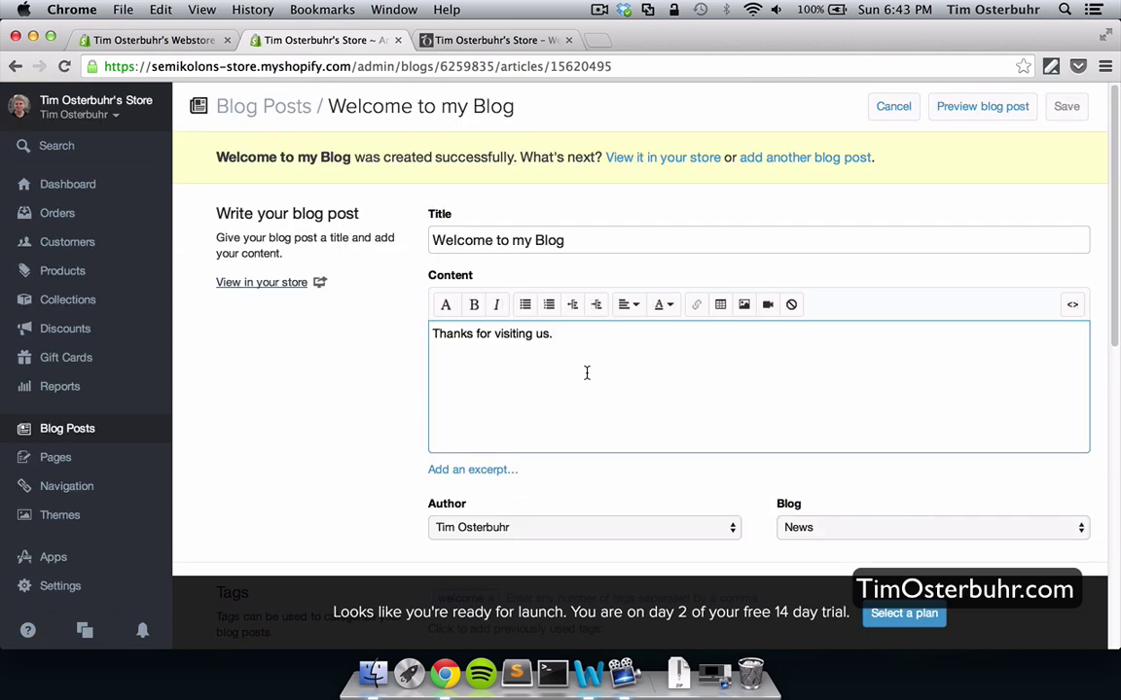
# - Switch to the storefront and review the new post, its tag and the recent posts on the Blog page
pyautogui.click(503, 39)
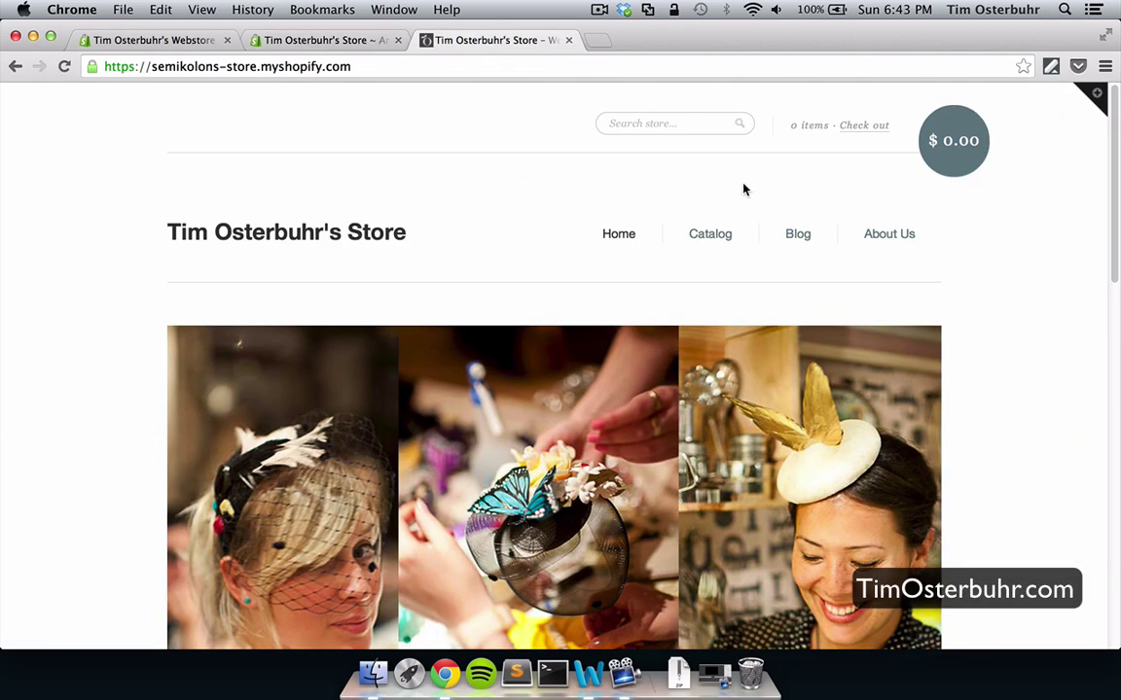
pyautogui.click(799, 243)
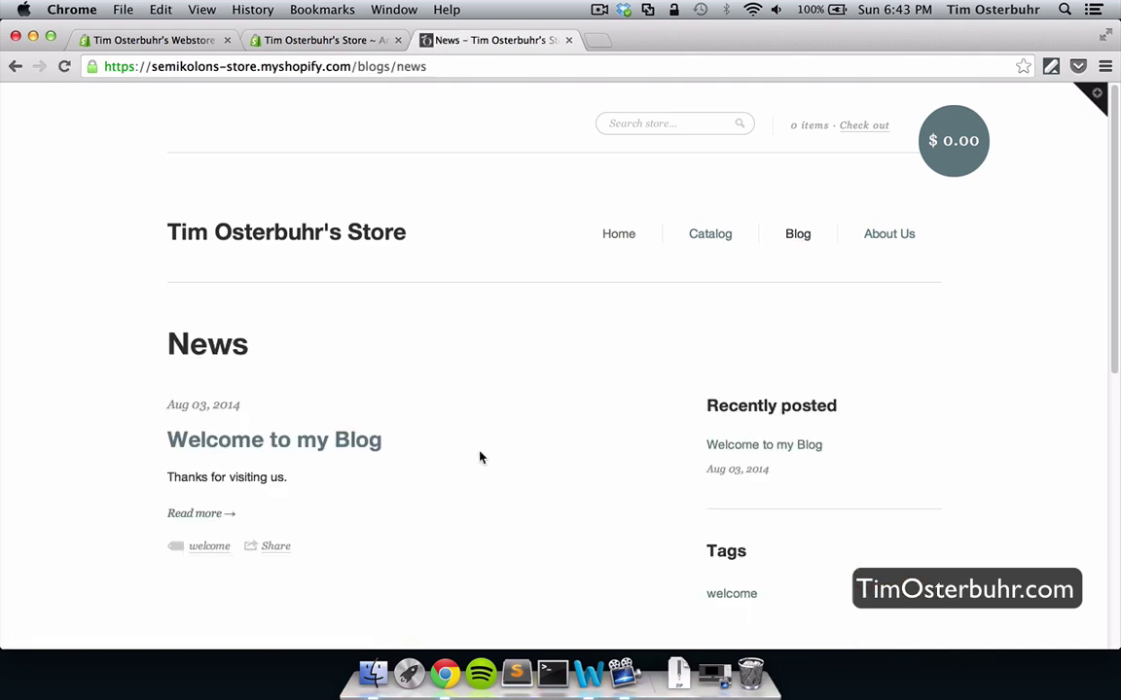
pyautogui.scroll(-3, 480, 457)
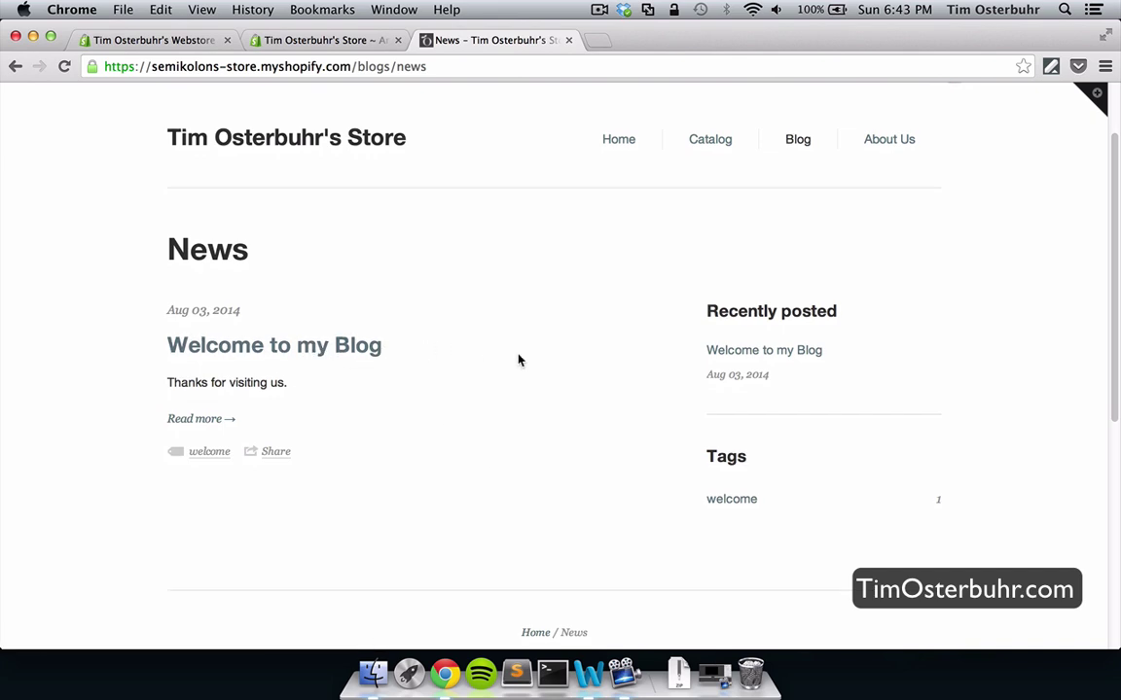
pyautogui.scroll(-1, 410, 373)
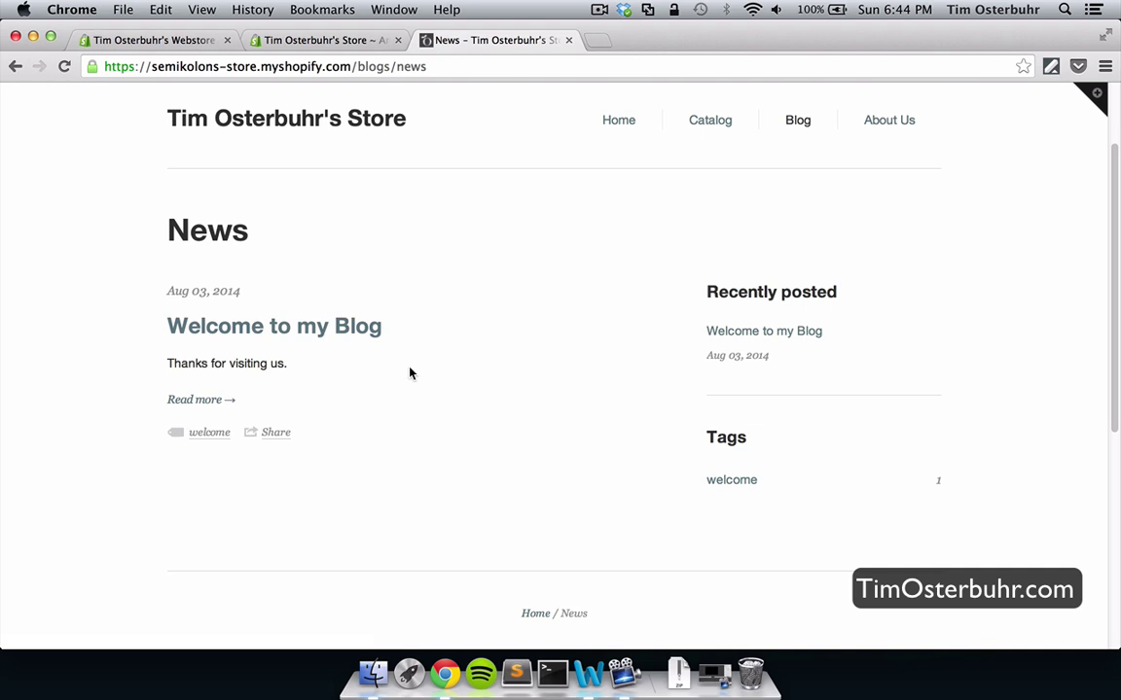
# - Return to the store admin's Pages section and start a new page titled "FAQs"
pyautogui.click(300, 43)
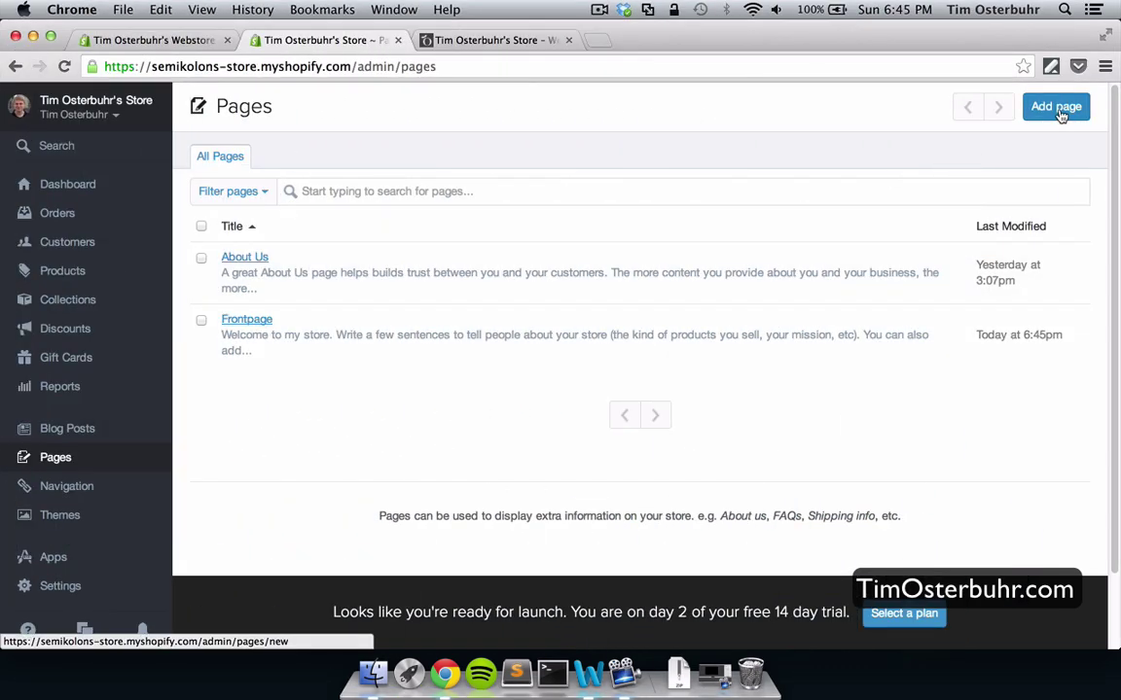
pyautogui.click(1060, 112)
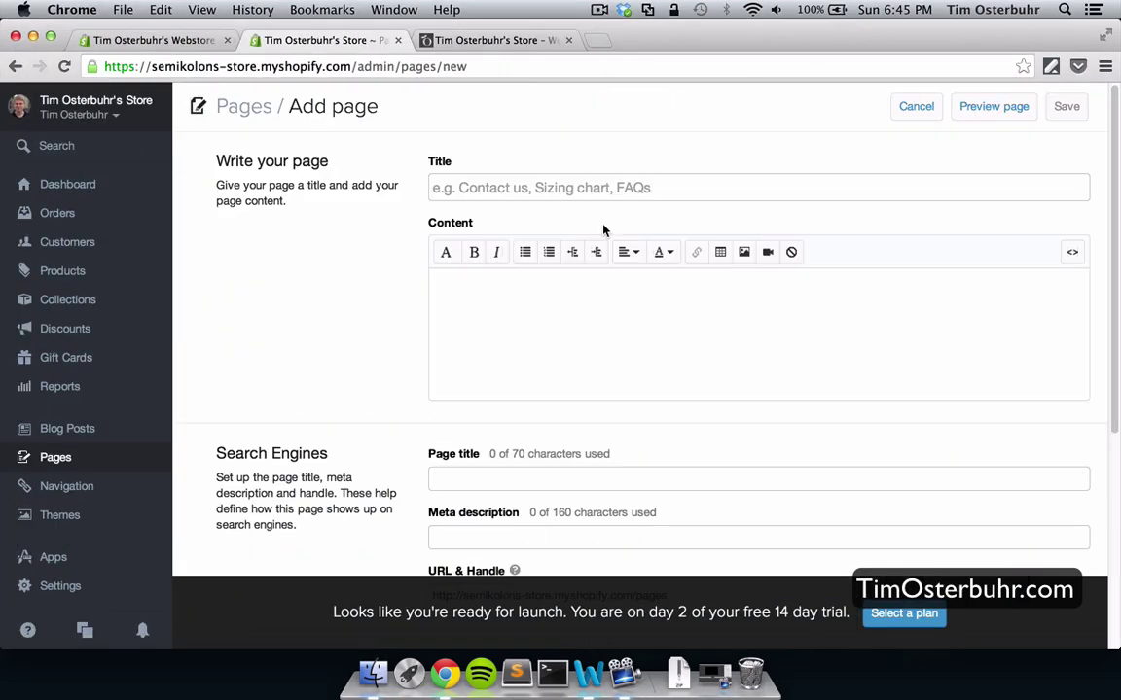
pyautogui.click(538, 187)
pyautogui.write('F')
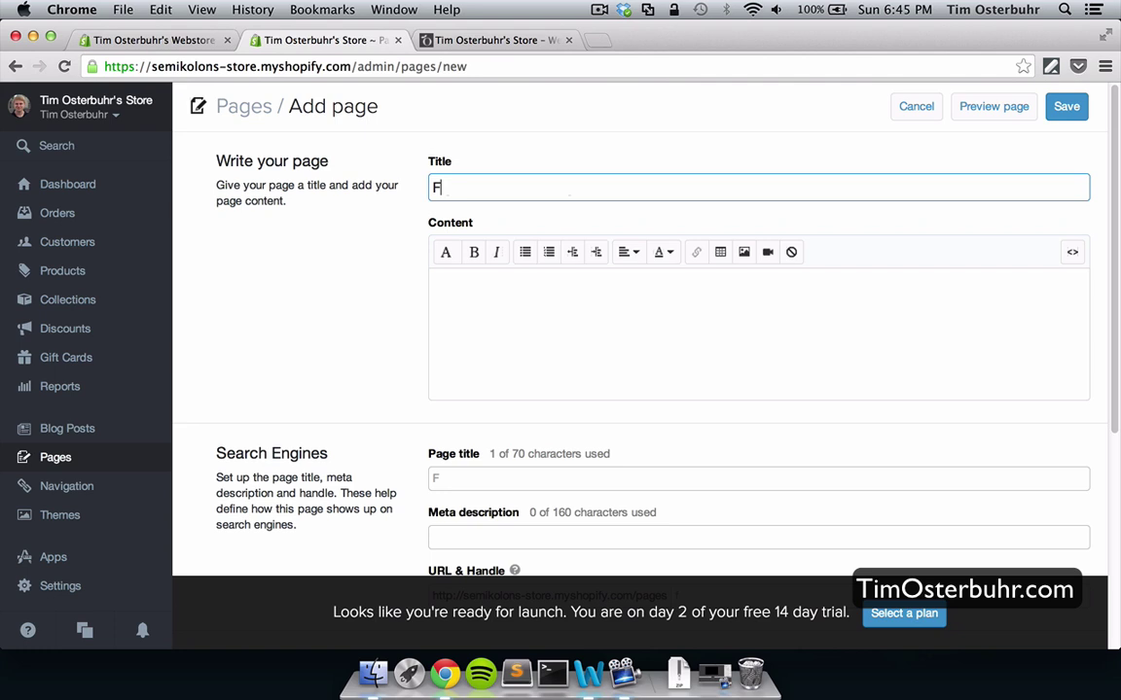
pyautogui.write('AQs')
# - Enter the FAQ content "Do you also ship outside the US?" followed by the line "Yes, we ship to the following locations:"
pyautogui.click(521, 348)
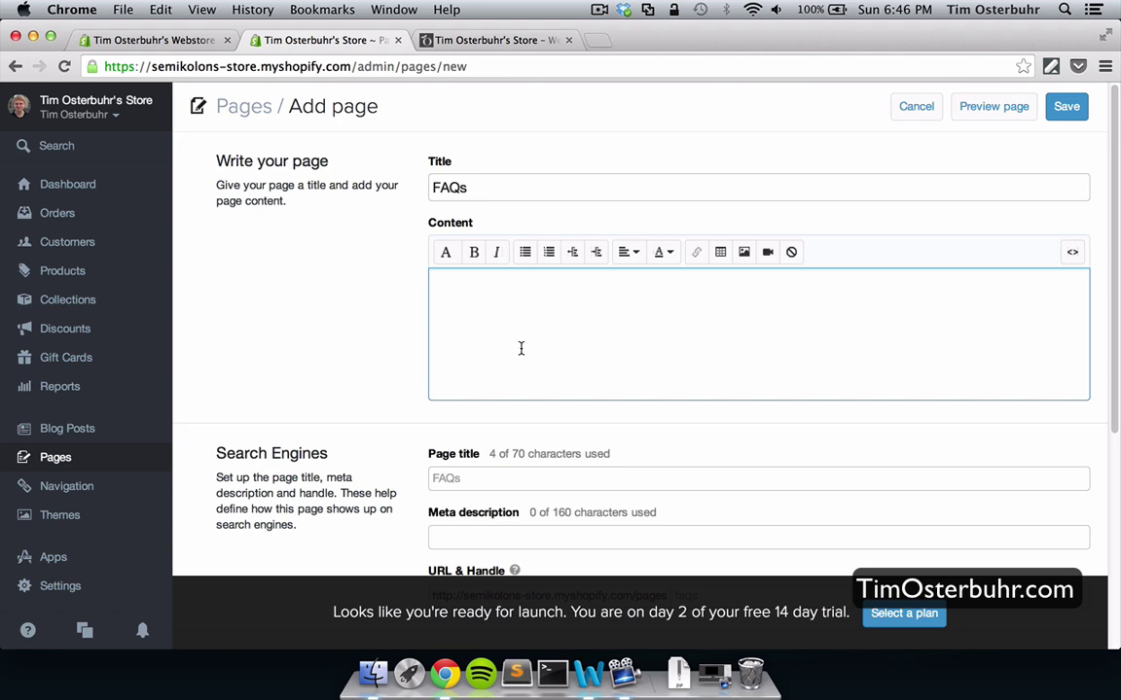
pyautogui.write('Do you also ship ou')
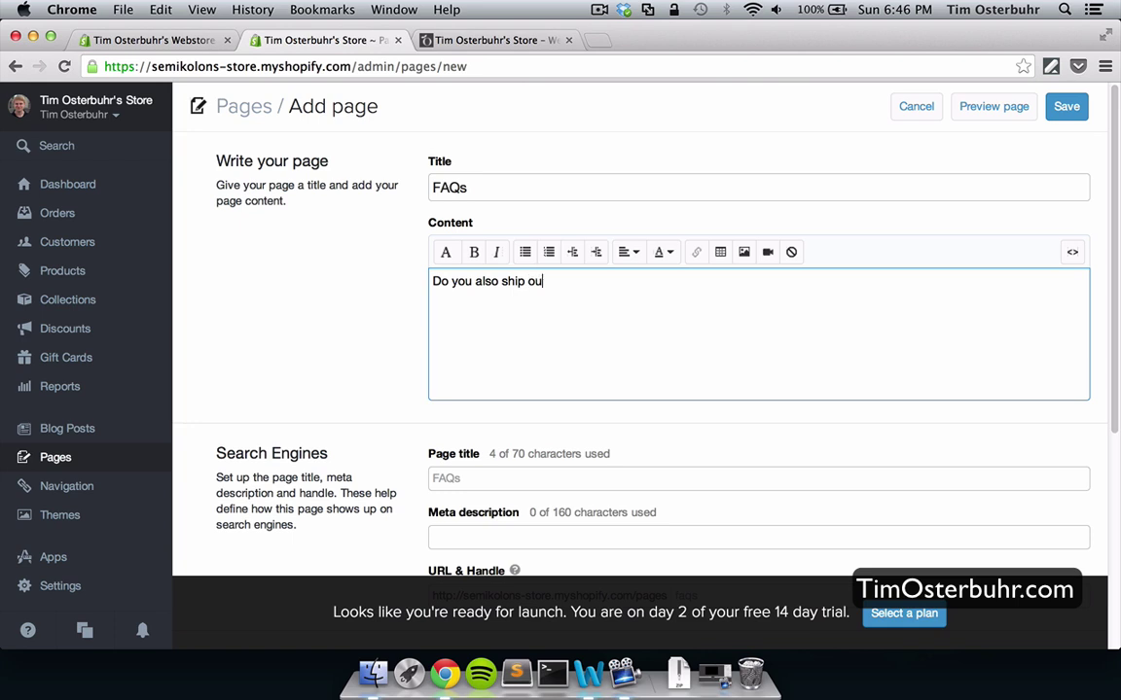
pyautogui.write('tside the US?')
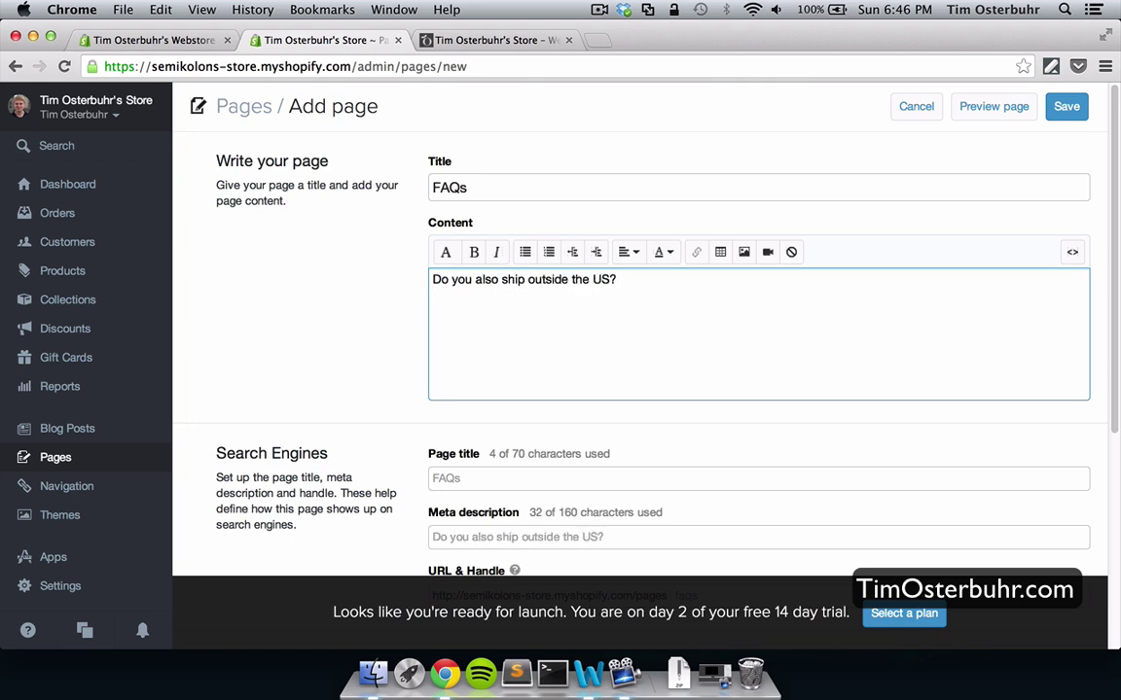
pyautogui.press('Return')
pyautogui.write('Yes, we ship to the followin')
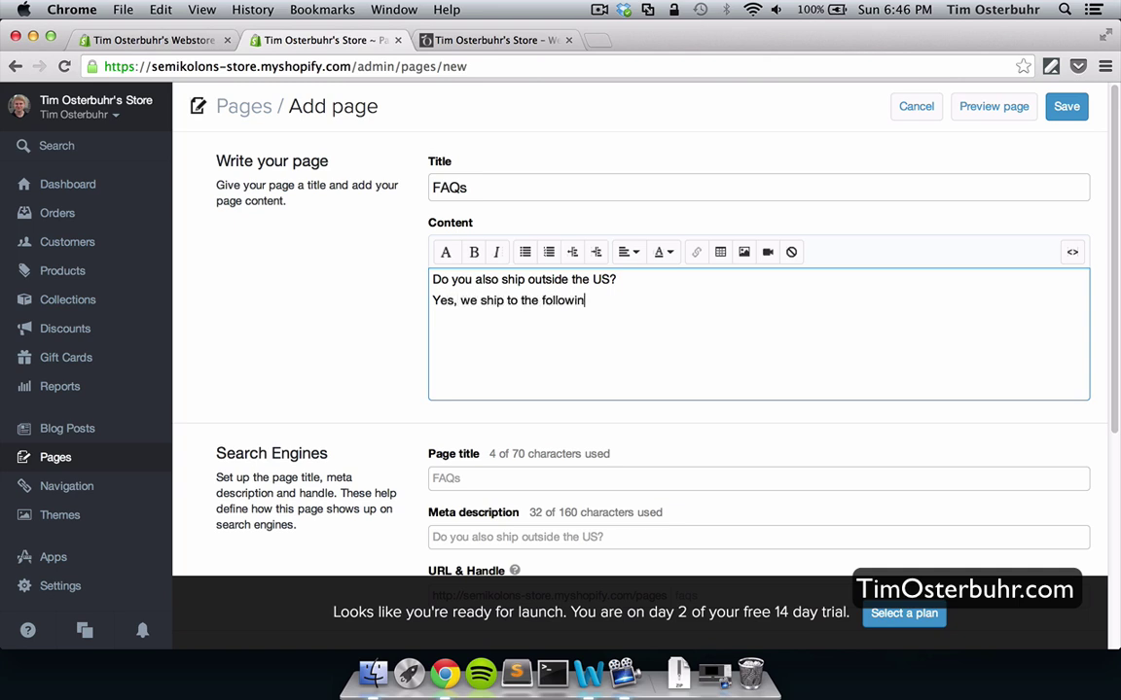
pyautogui.write('g locatiosn')
pyautogui.press('BackSpace')
pyautogui.press('BackSpace')
pyautogui.write('ns:')
# - List "- Canada" and "- Germany" on separate lines below the shipping answer
pyautogui.press('Return')
pyautogui.write('- Canada')
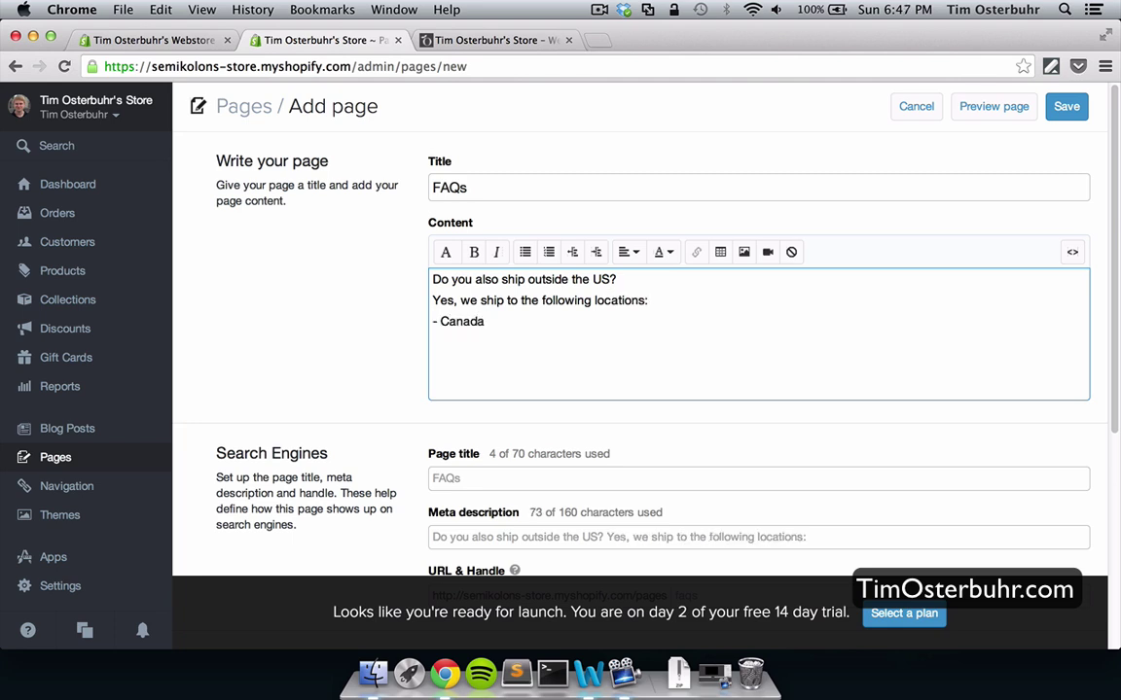
pyautogui.press('Return')
pyautogui.write('- Germany')
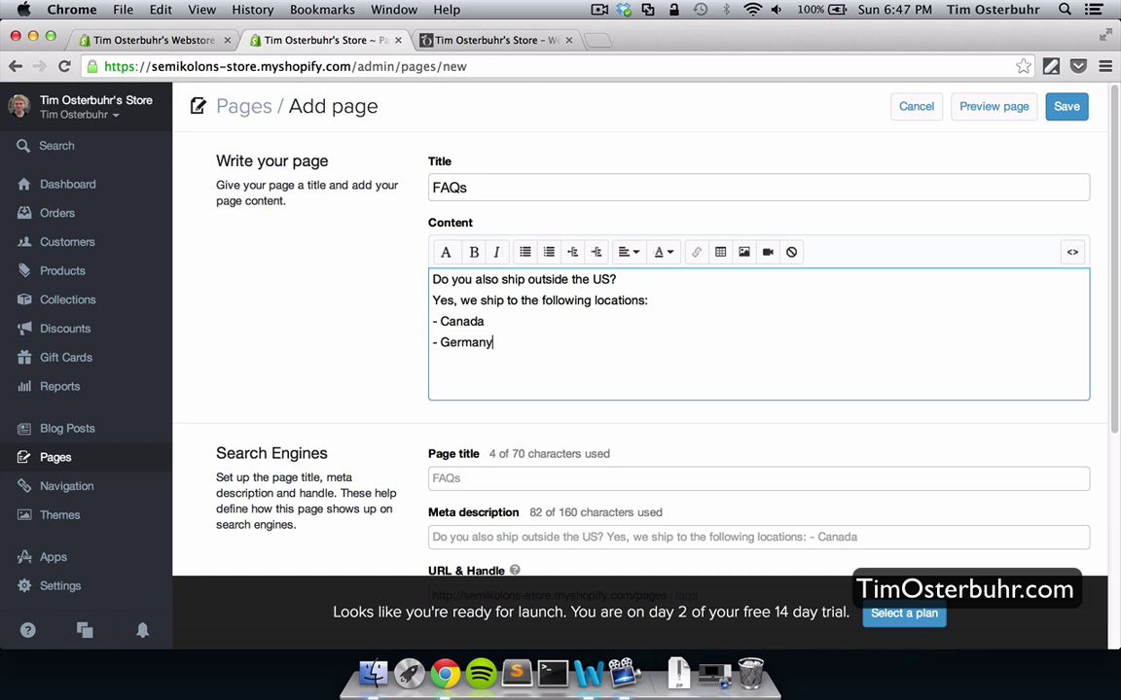
pyautogui.scroll(-5, 521, 350)
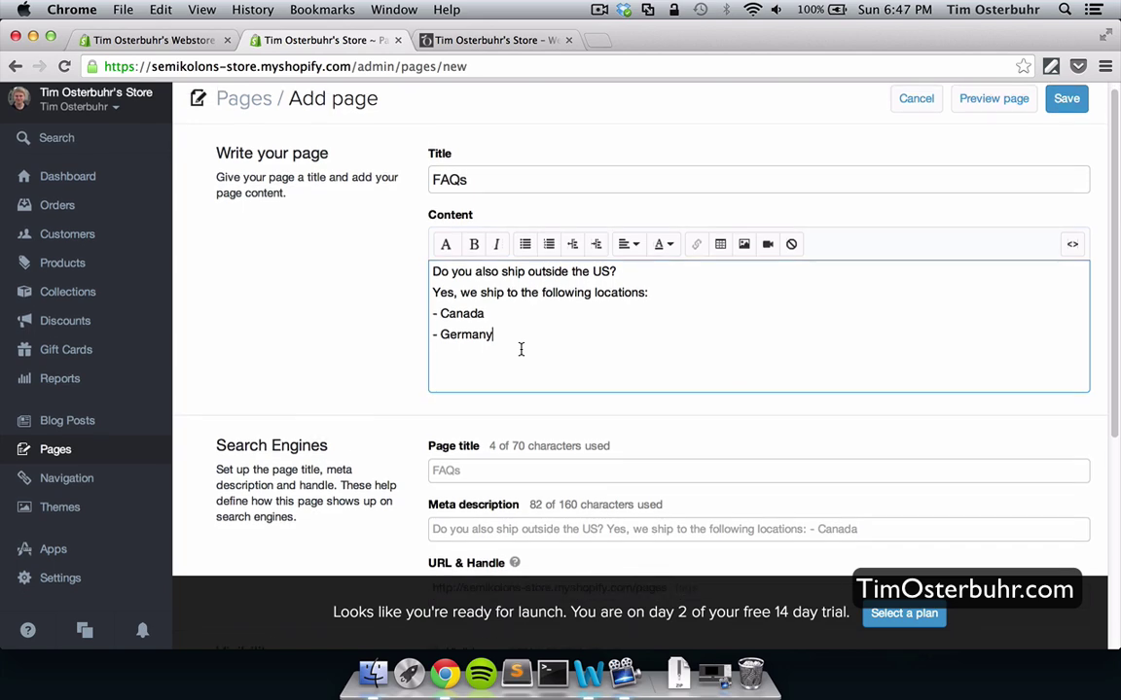
# - Check the FAQs page's search engine, visibility and template settings, and save the page
pyautogui.scroll(-7, 520, 355)
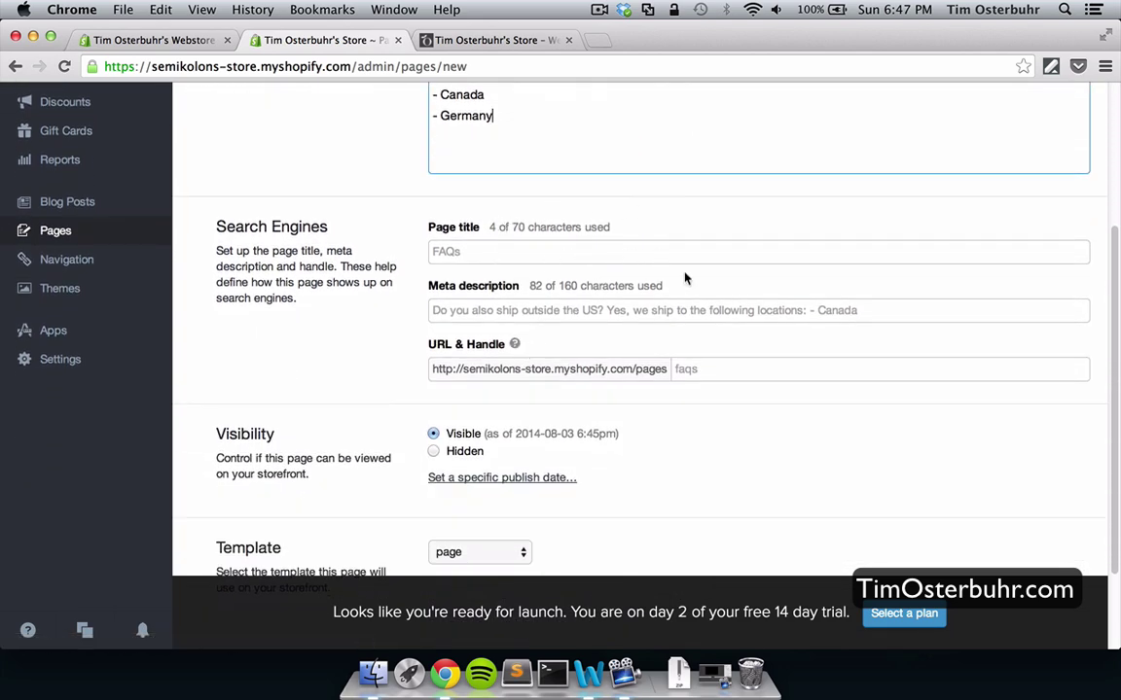
pyautogui.scroll(-4, 769, 358)
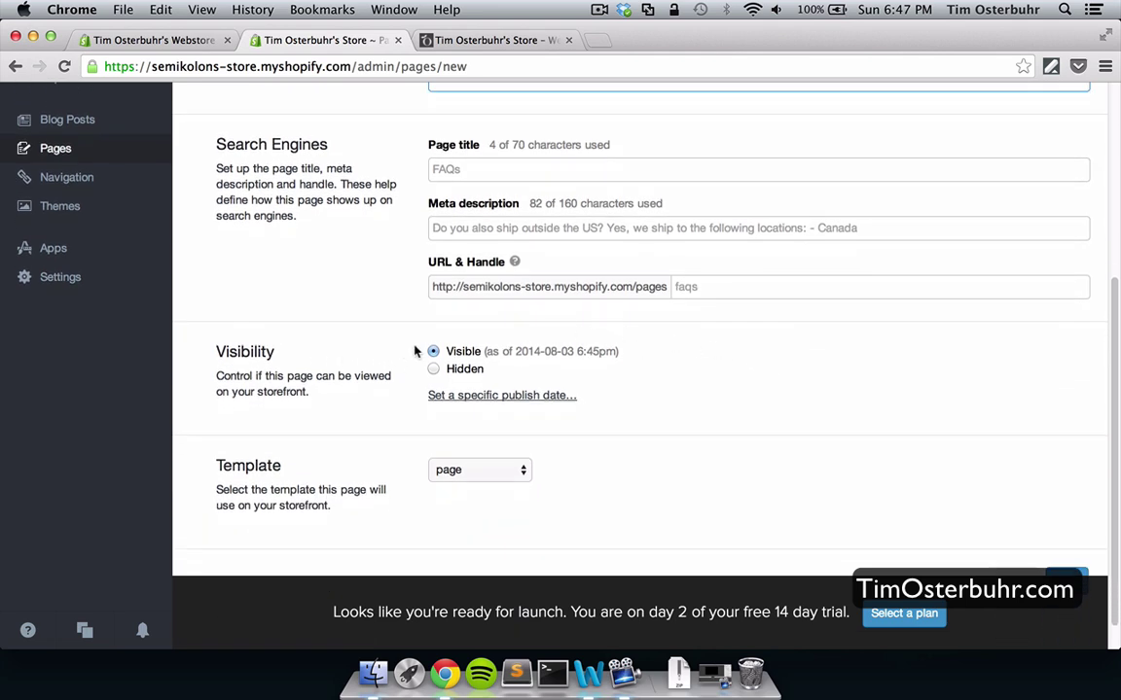
pyautogui.scroll(-2, 691, 349)
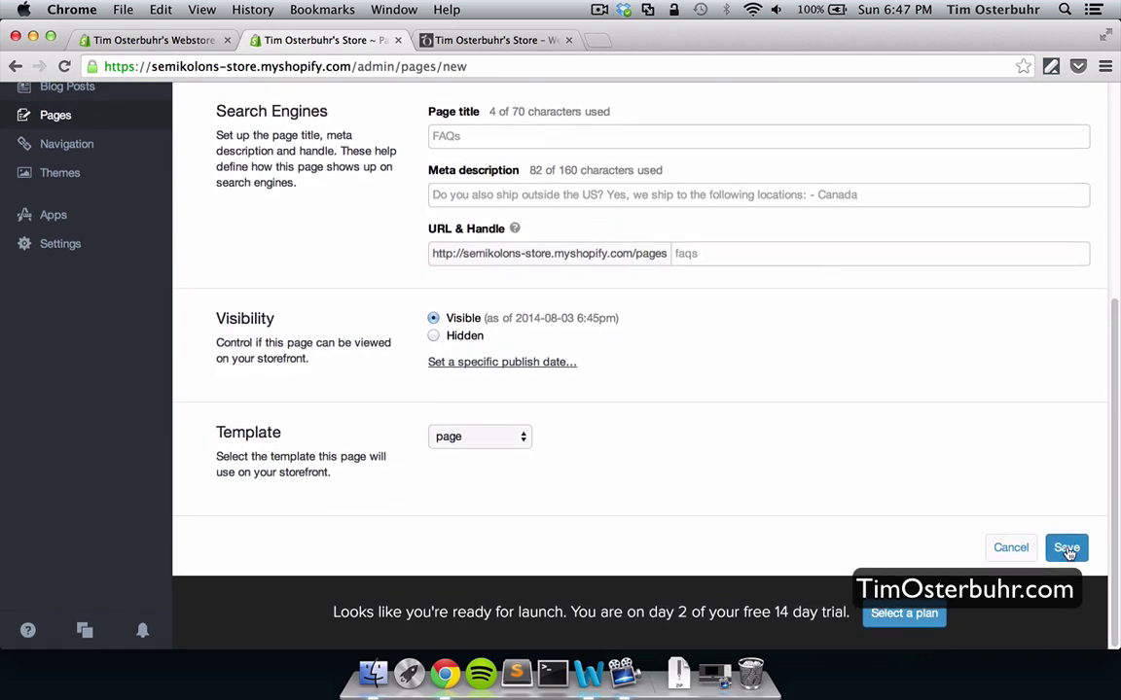
pyautogui.click(1066, 548)
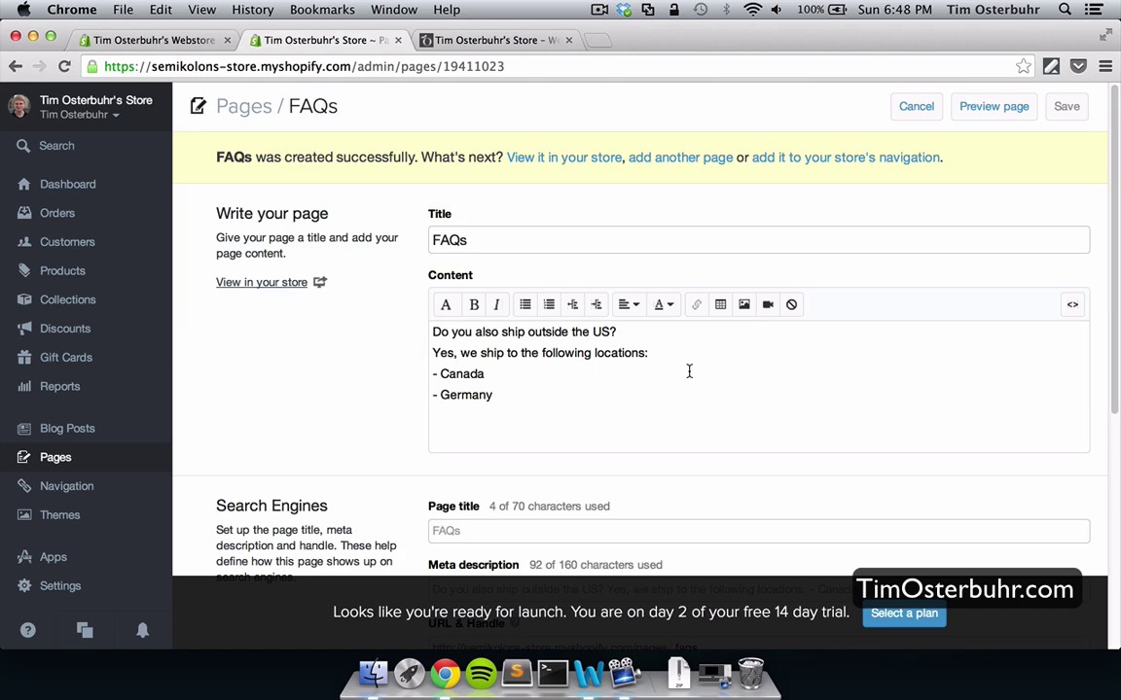
# - Open the Main Menu link list in the store's navigation and add a link named "FAQs"
pyautogui.click(80, 492)
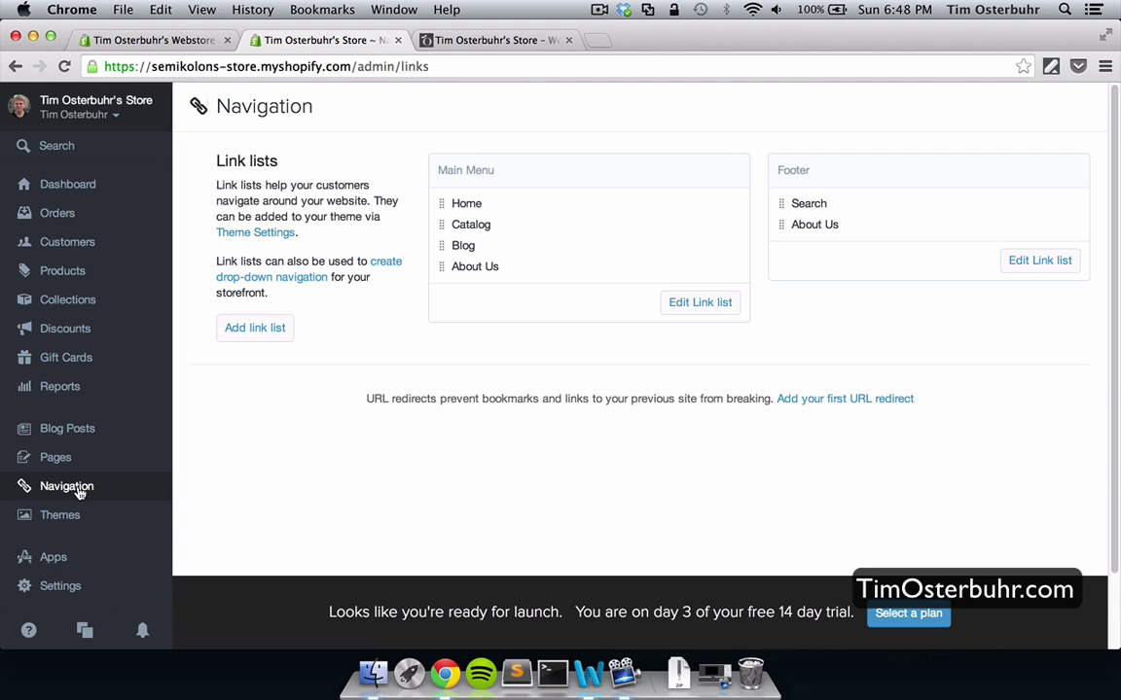
pyautogui.click(699, 303)
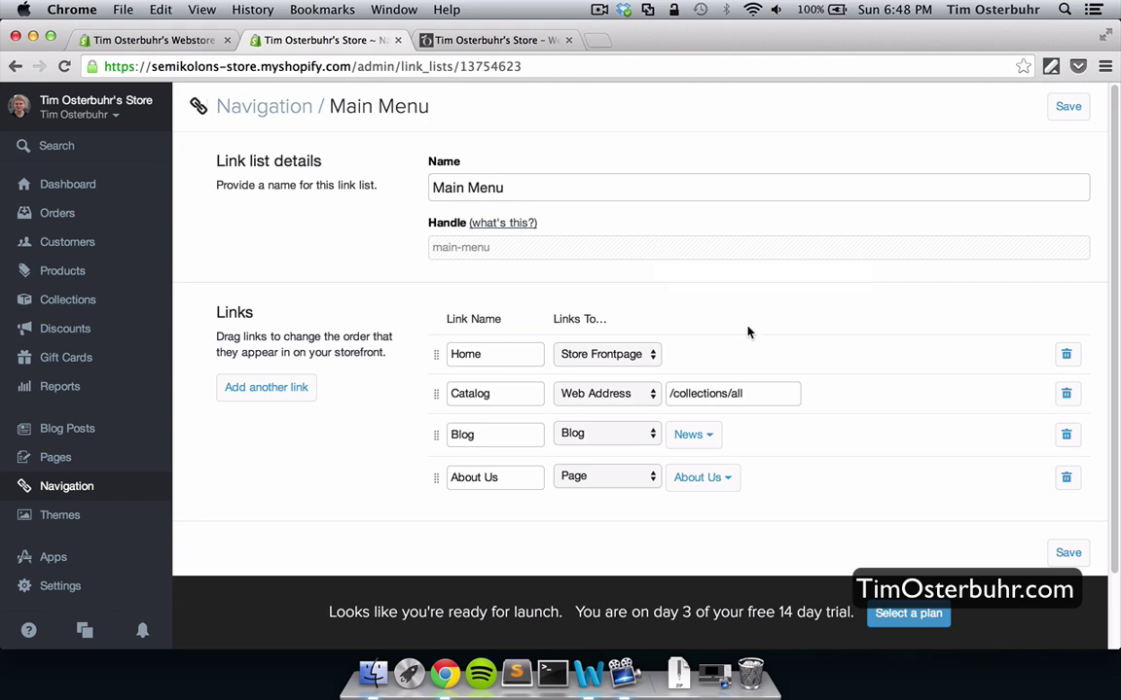
pyautogui.scroll(-3, 745, 328)
pyautogui.click(266, 319)
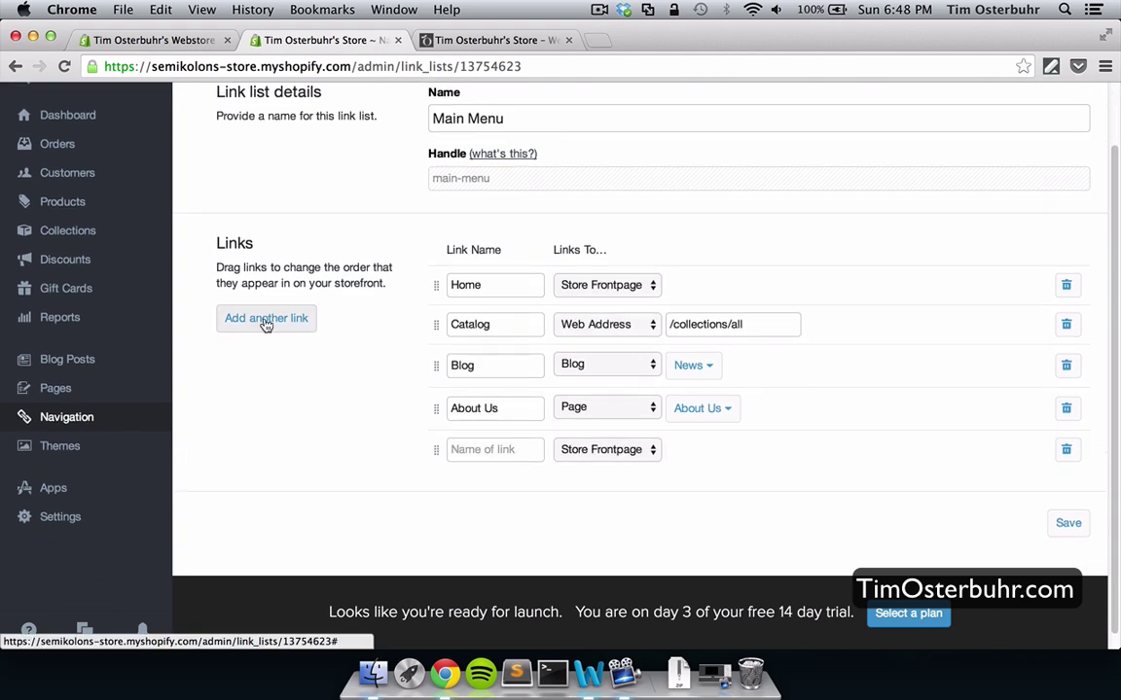
pyautogui.click(475, 453)
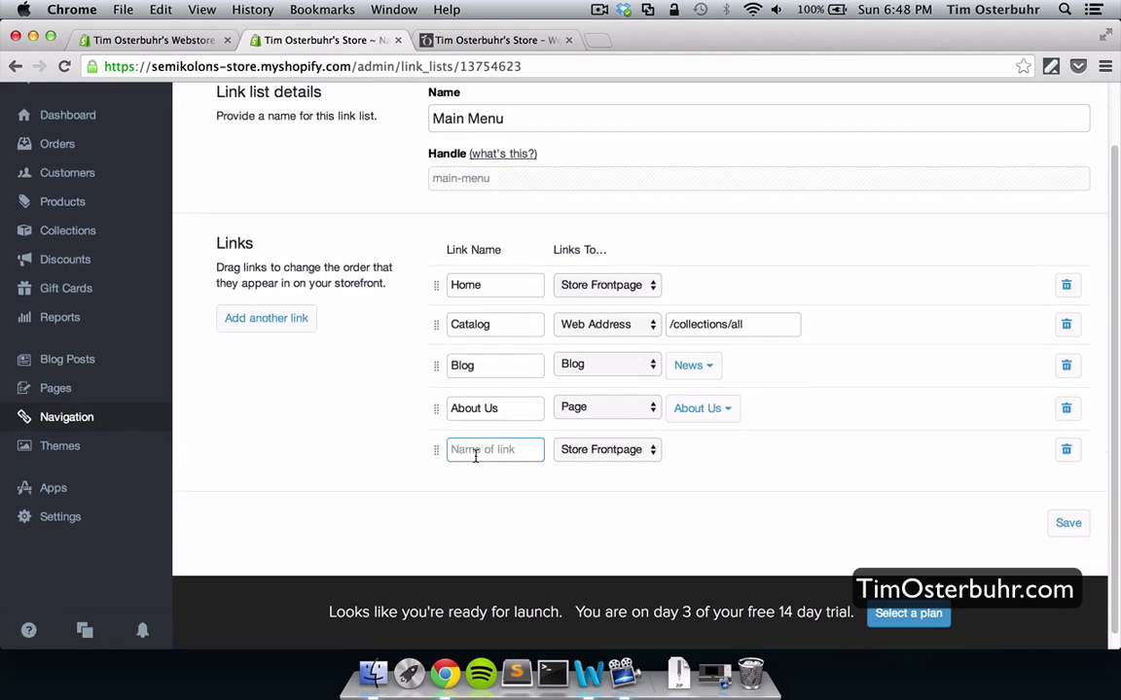
pyautogui.write('FAQs')
# - Point the FAQs link to the FAQs page and save the Main Menu link list
pyautogui.click(633, 457)
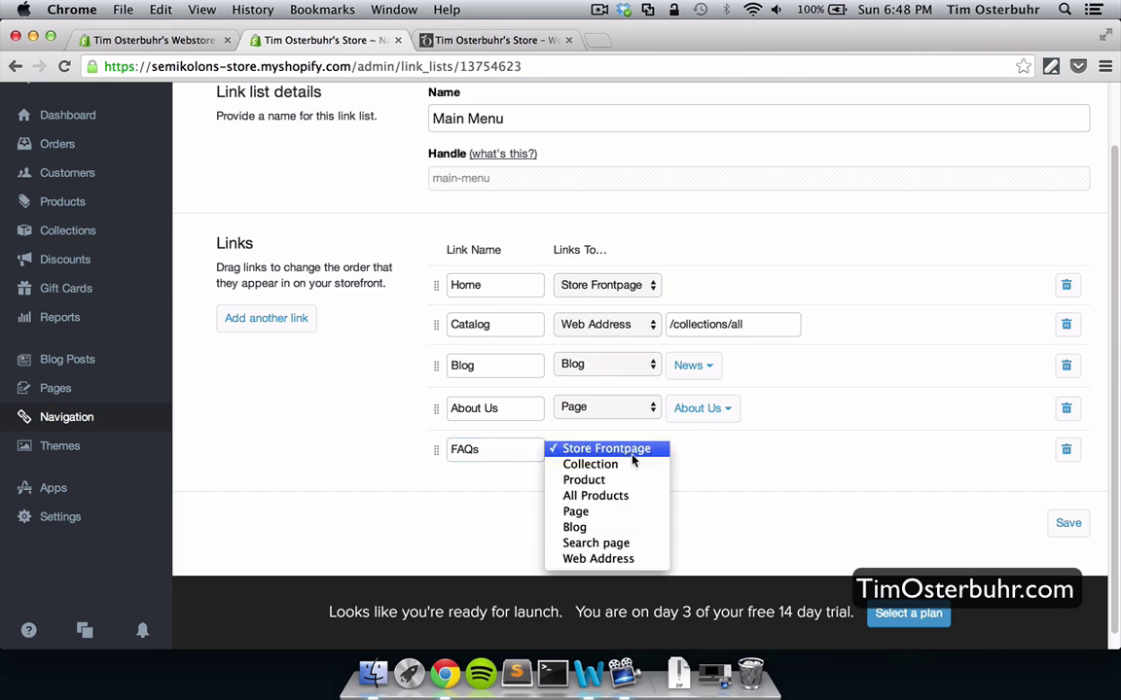
pyautogui.click(587, 512)
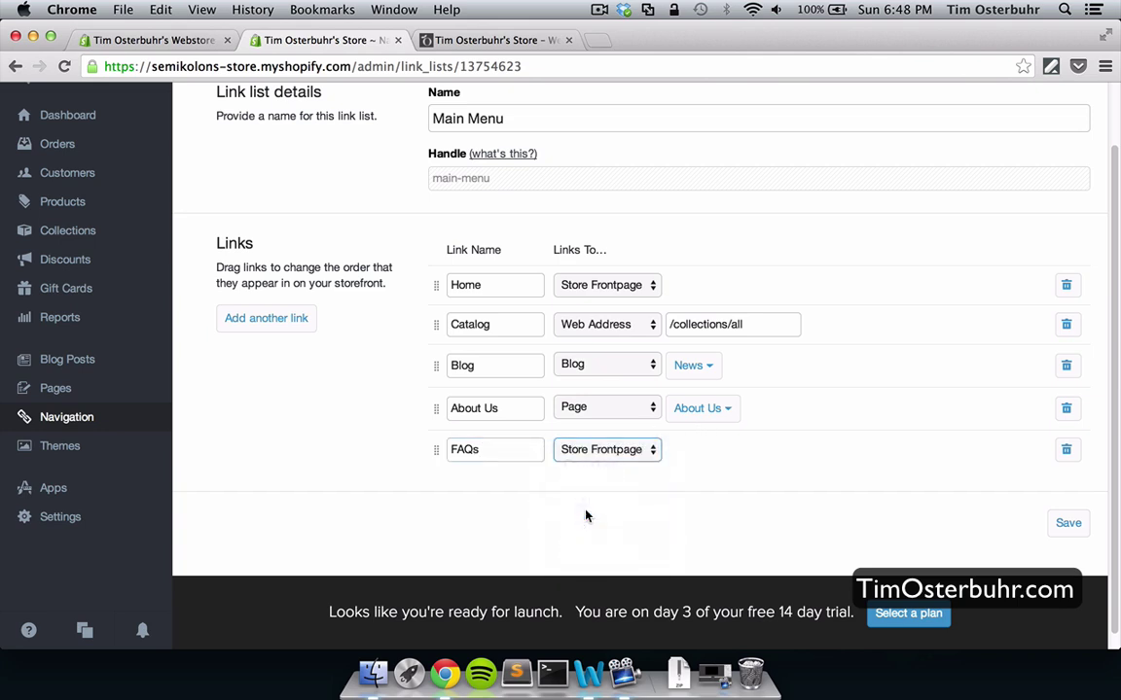
pyautogui.click(717, 453)
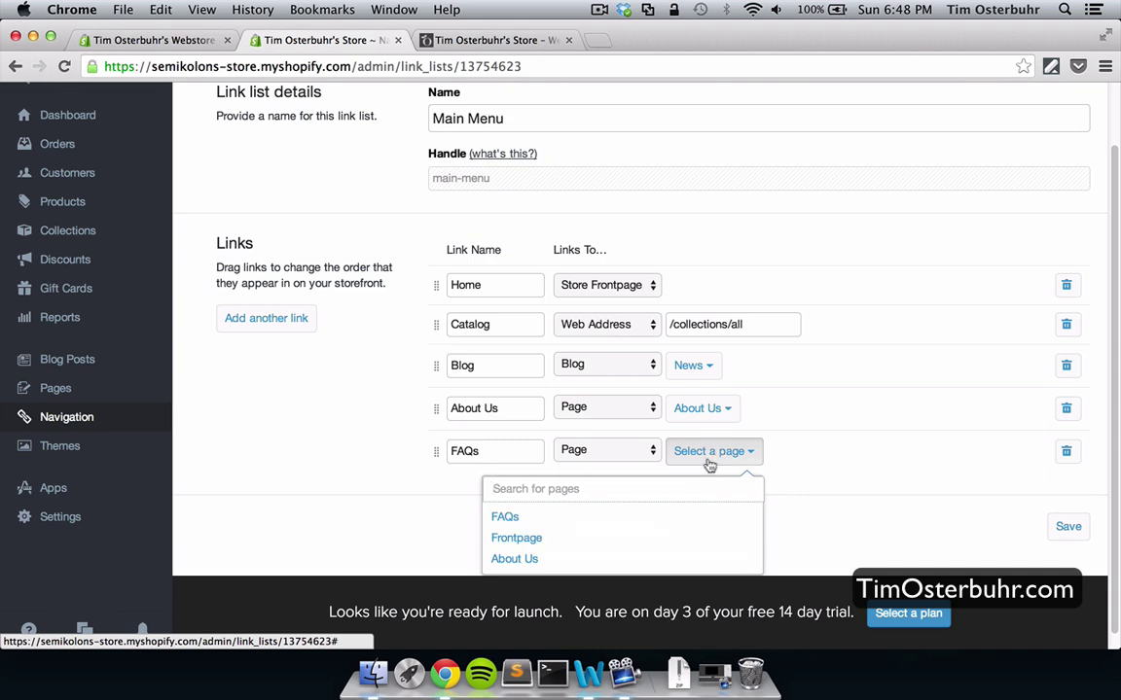
pyautogui.click(525, 518)
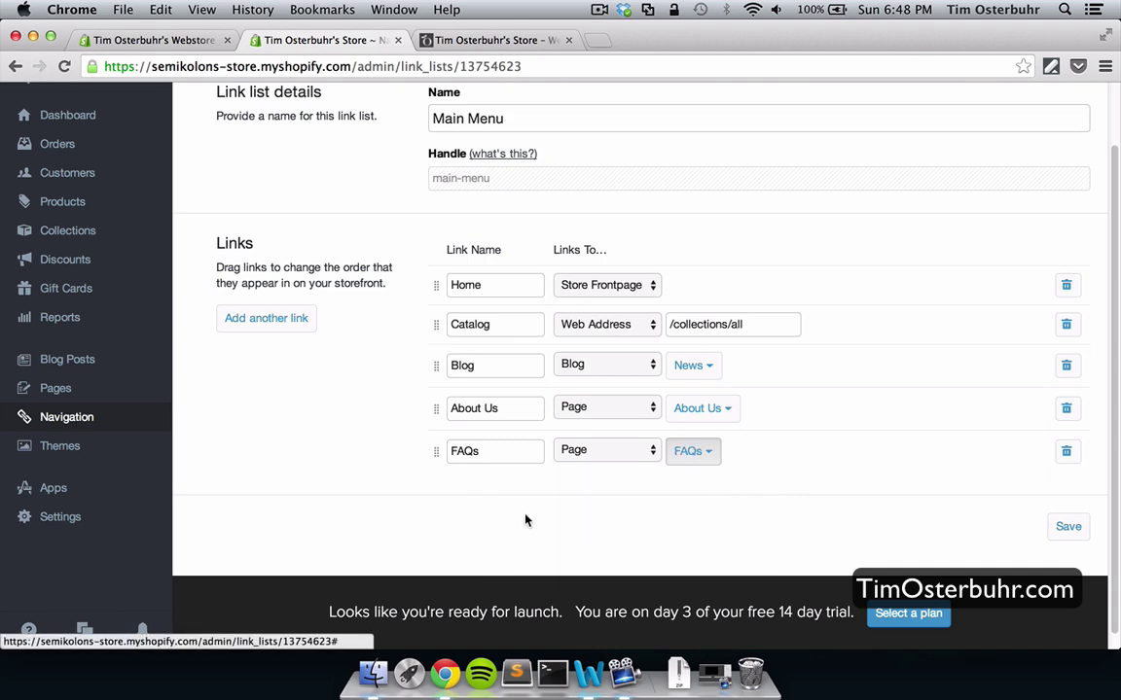
pyautogui.click(1068, 526)
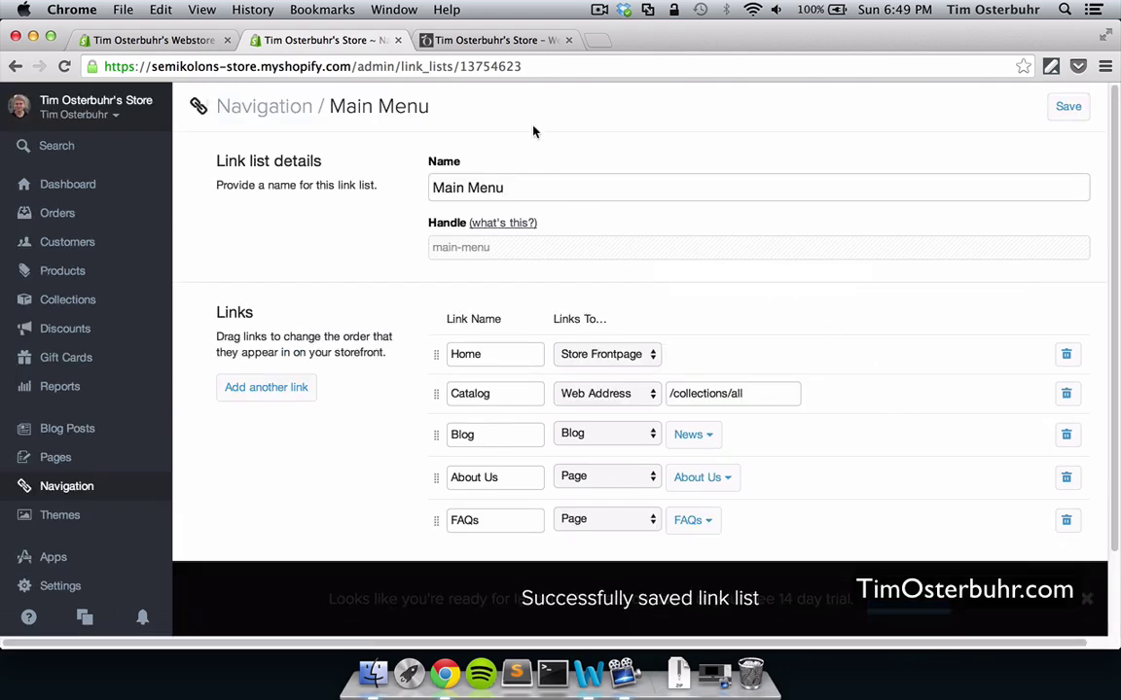
# - Reload the storefront and view the FAQs page through its new menu link
pyautogui.click(476, 40)
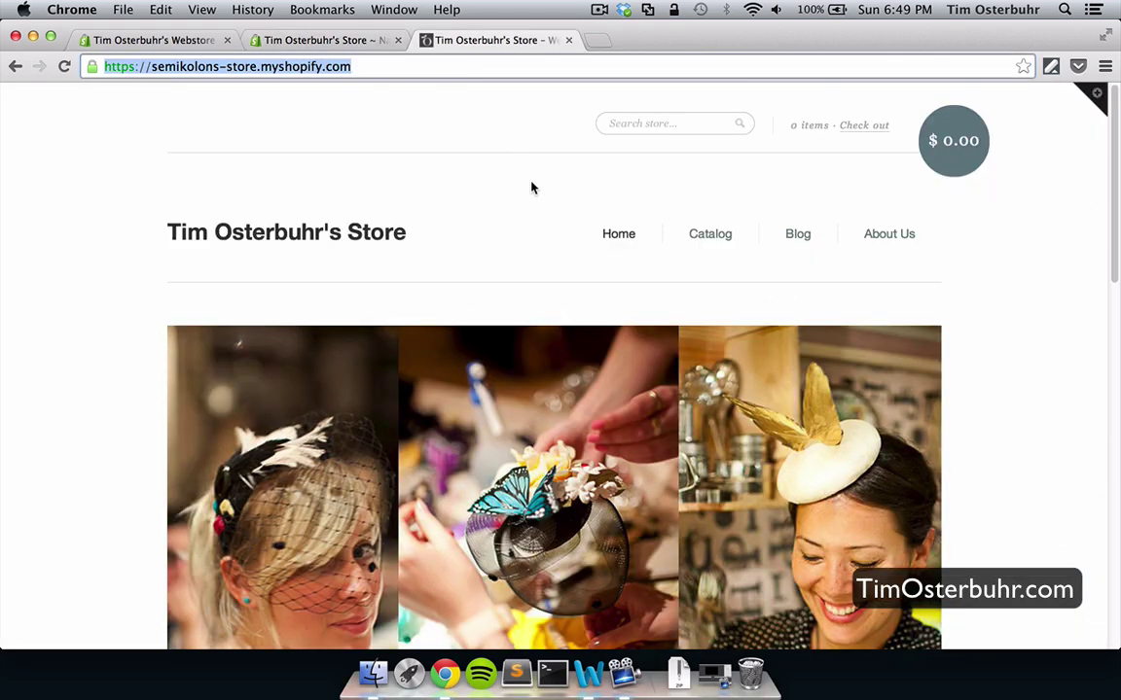
pyautogui.rightClick(530, 199)
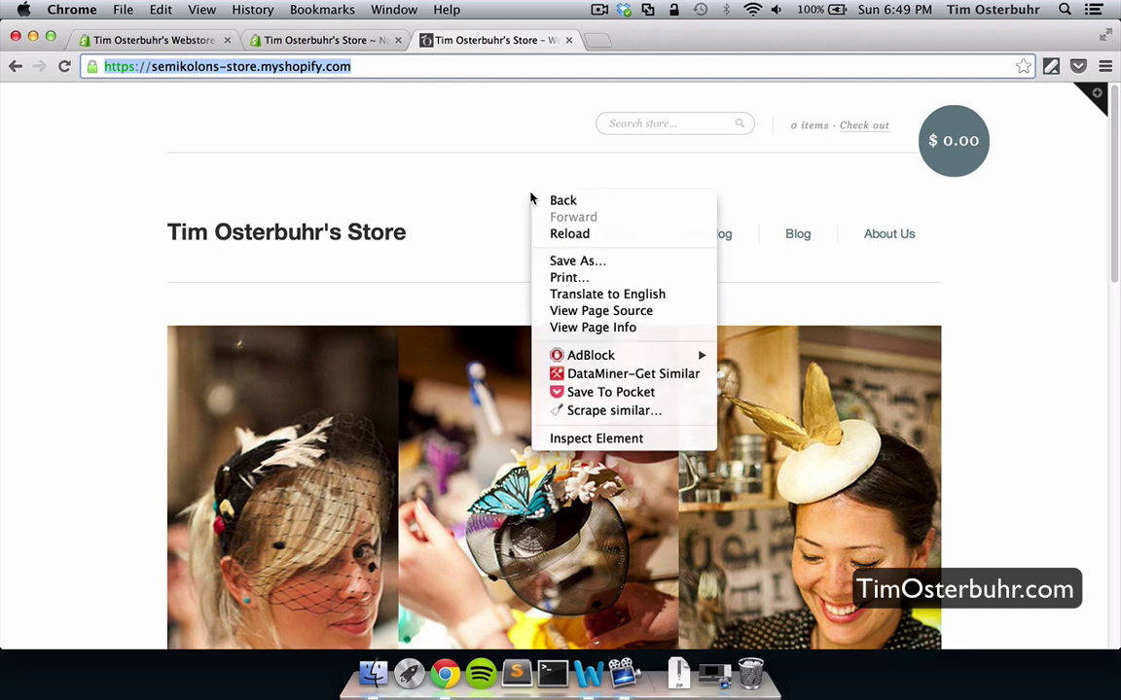
pyautogui.click(589, 236)
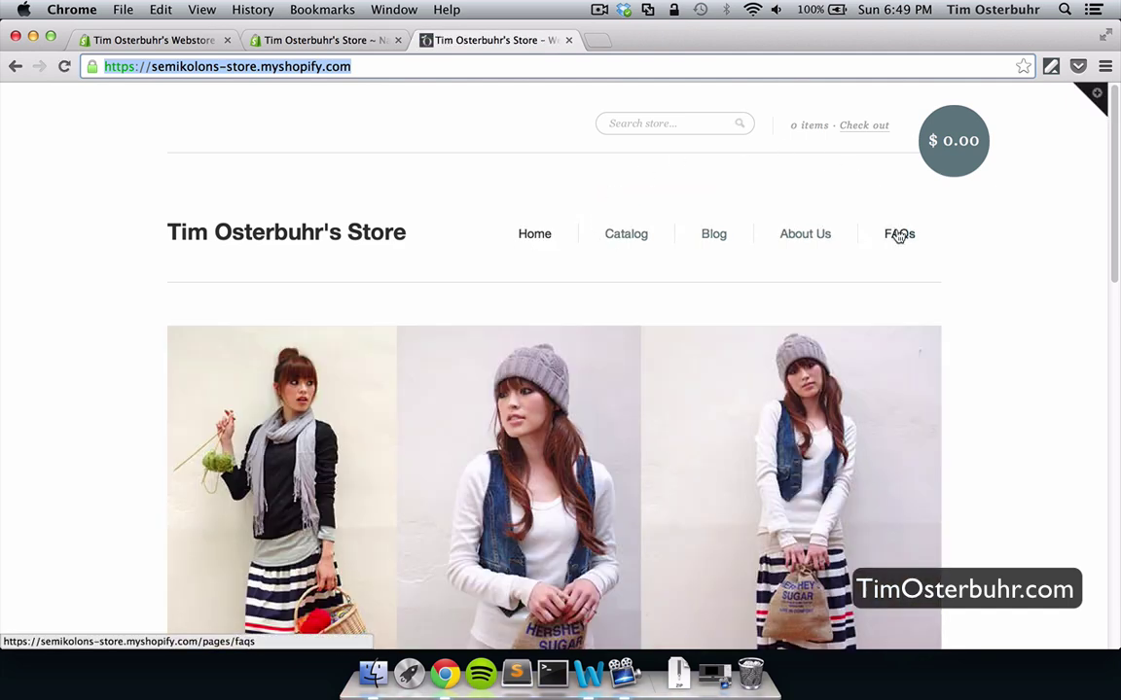
pyautogui.click(899, 235)
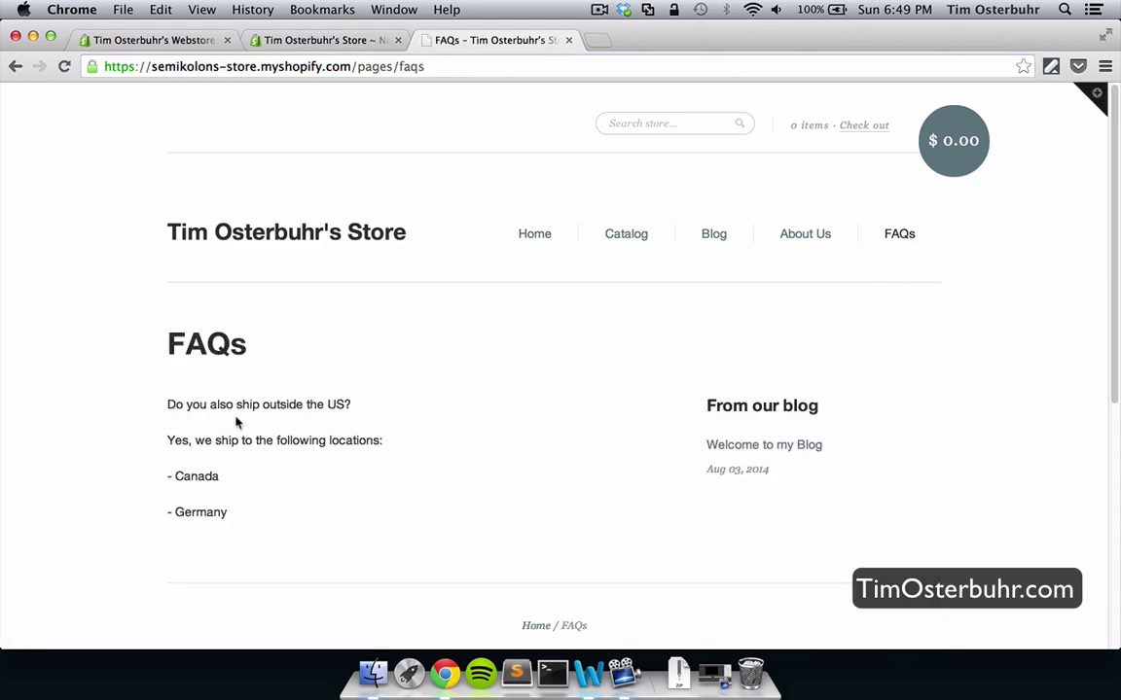
# - Return to the store admin's Pages section and start a new page titled "Contact Us"
pyautogui.click(305, 44)
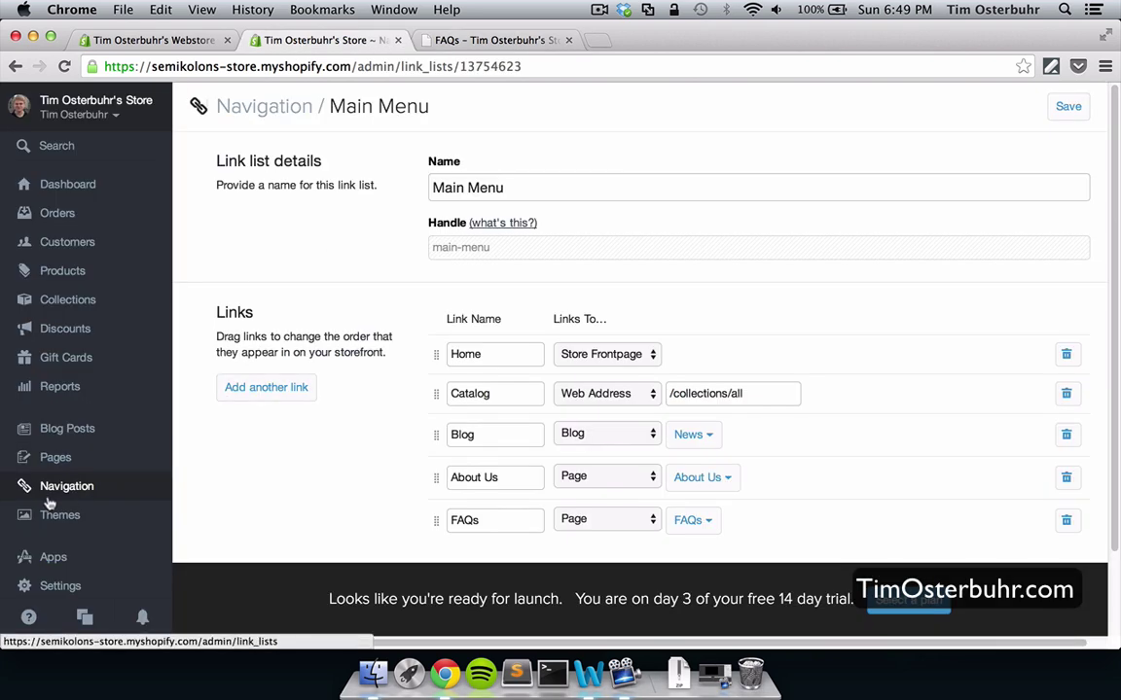
pyautogui.click(56, 462)
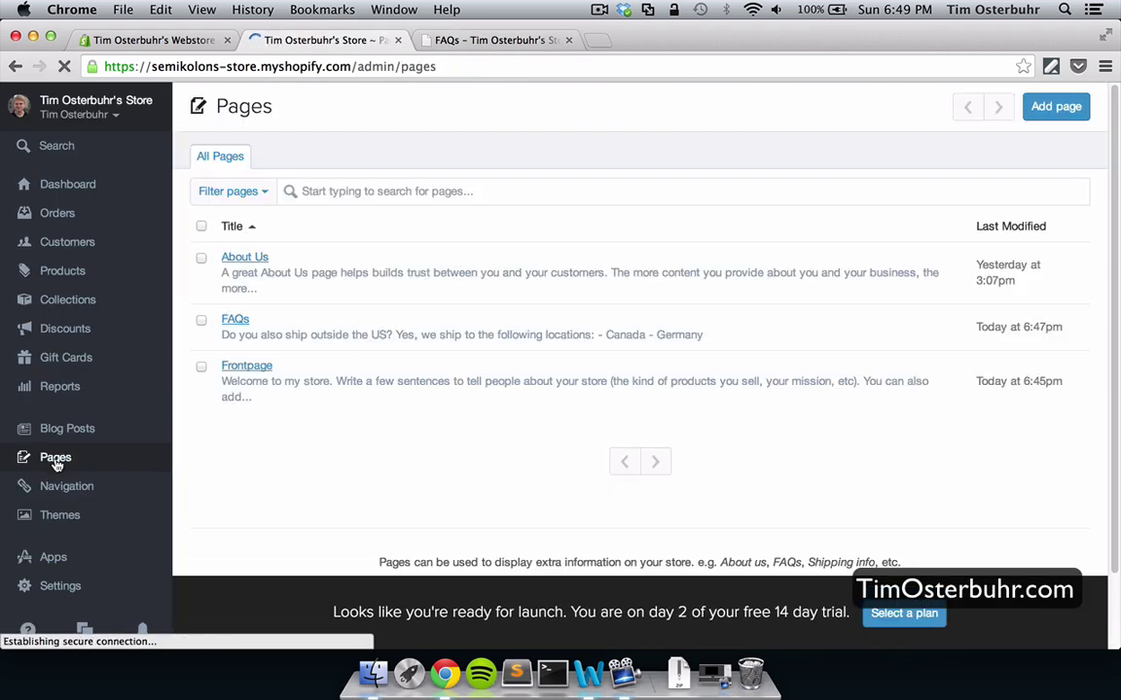
pyautogui.click(1076, 105)
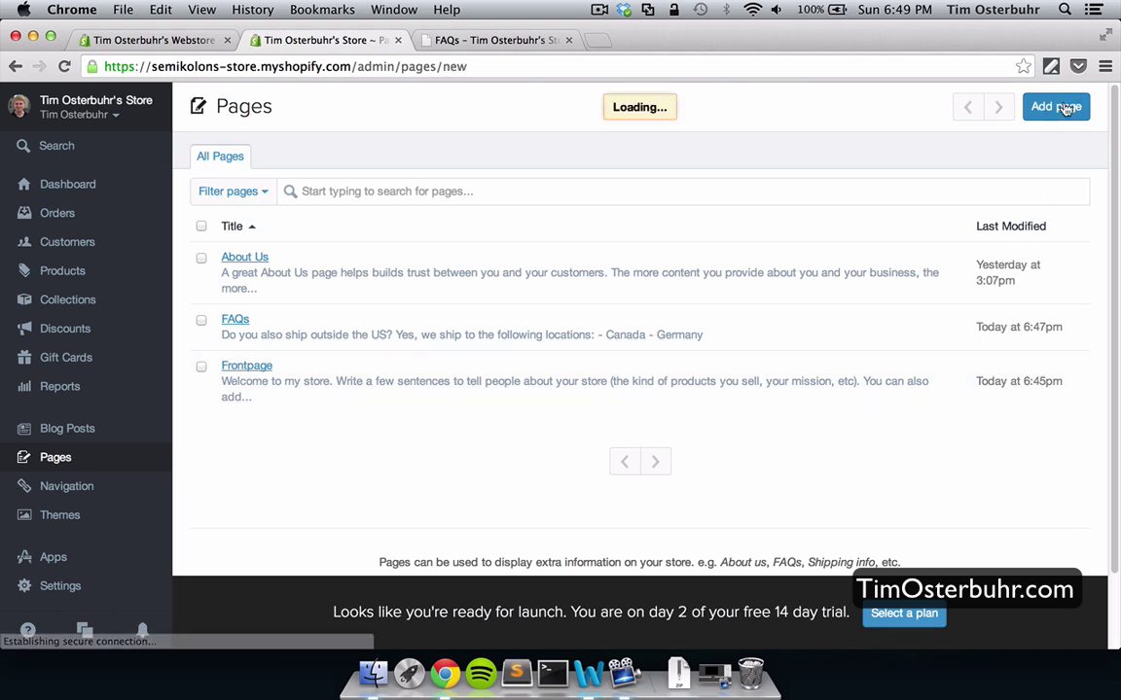
pyautogui.click(542, 187)
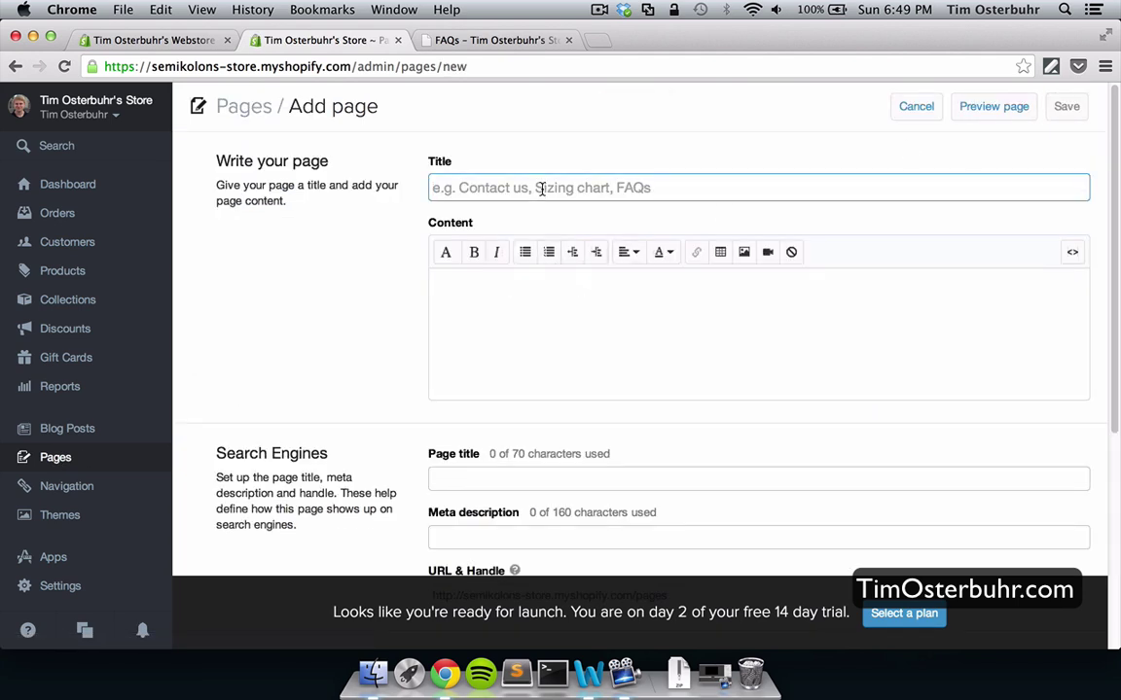
pyautogui.write('Contact ')
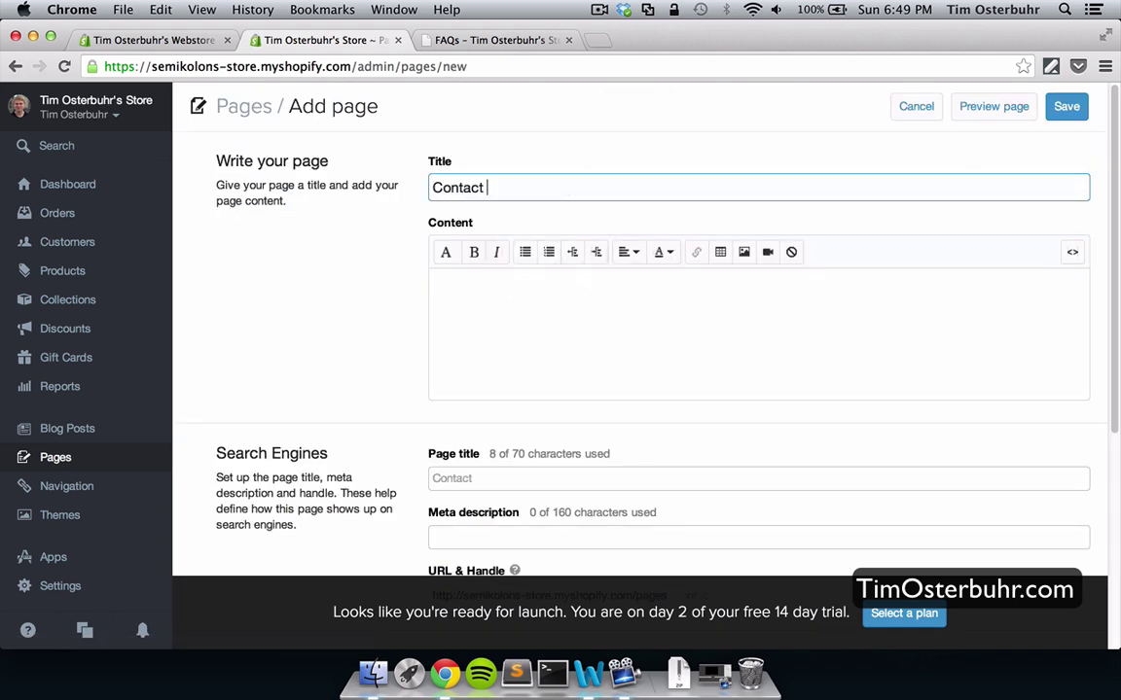
pyautogui.write('Us')
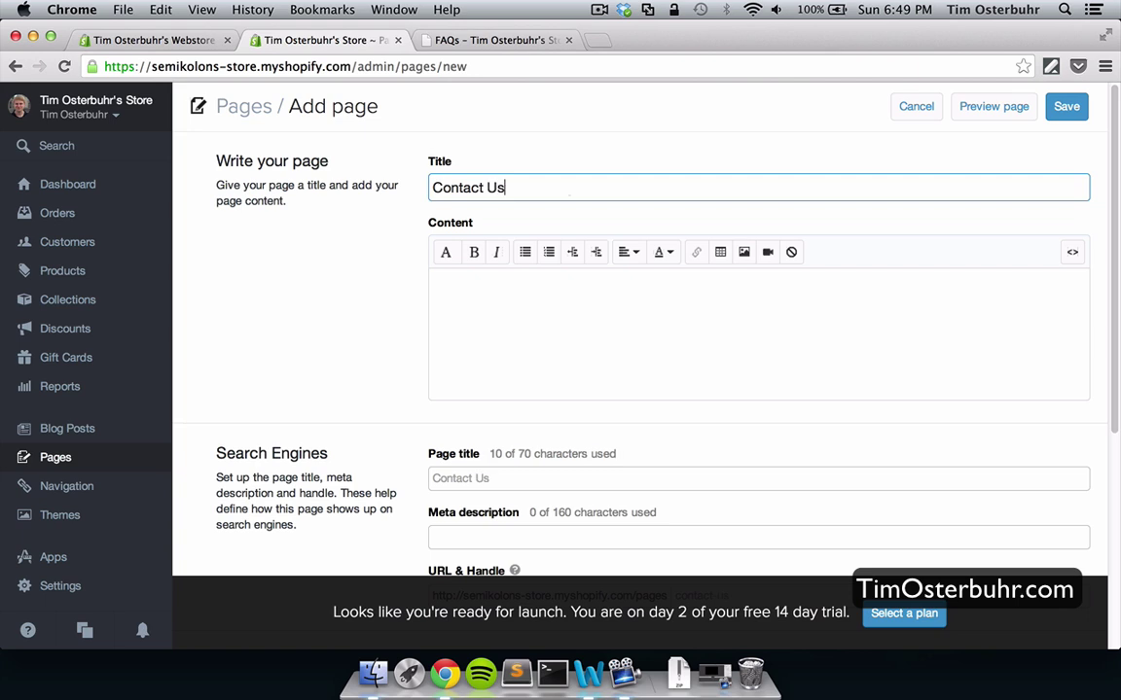
# - Leave the Contact Us page's content empty, assign it the page.contact template and save the page
pyautogui.click(475, 321)
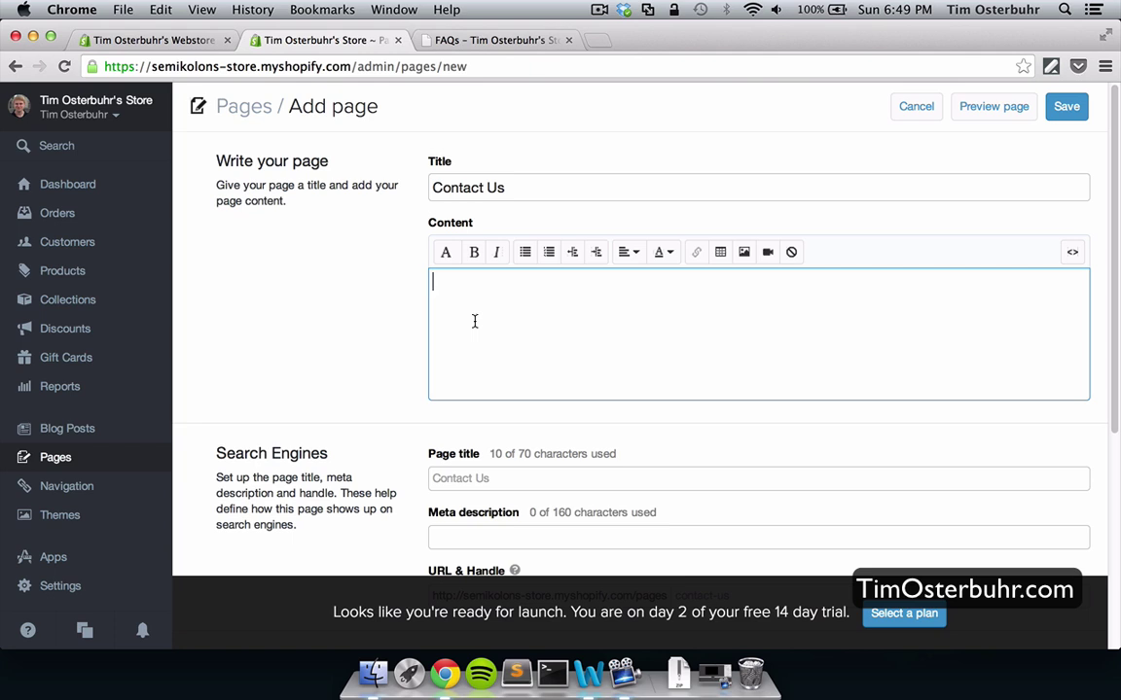
pyautogui.scroll(-2, 475, 321)
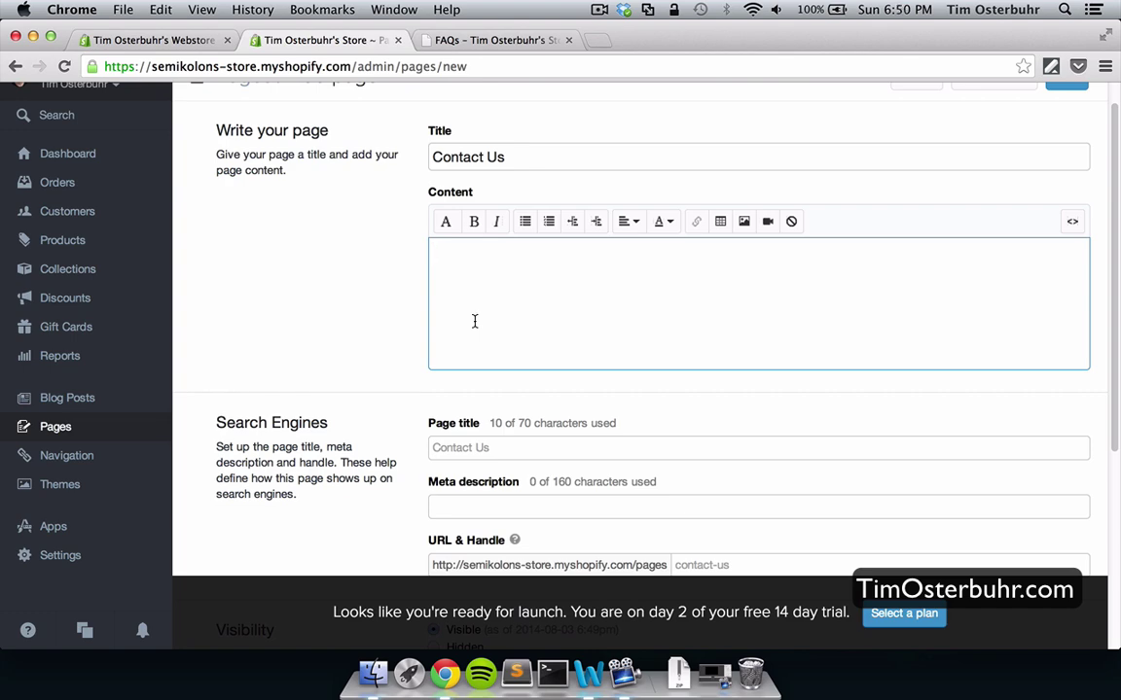
pyautogui.scroll(-10, 475, 321)
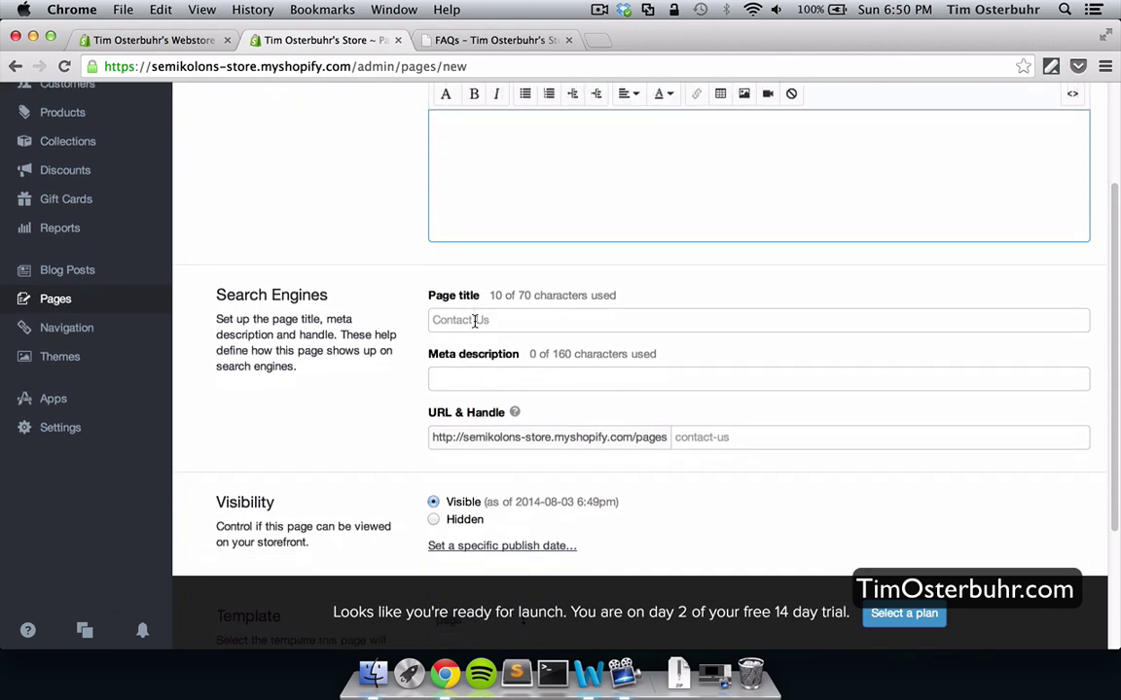
pyautogui.scroll(-6, 474, 321)
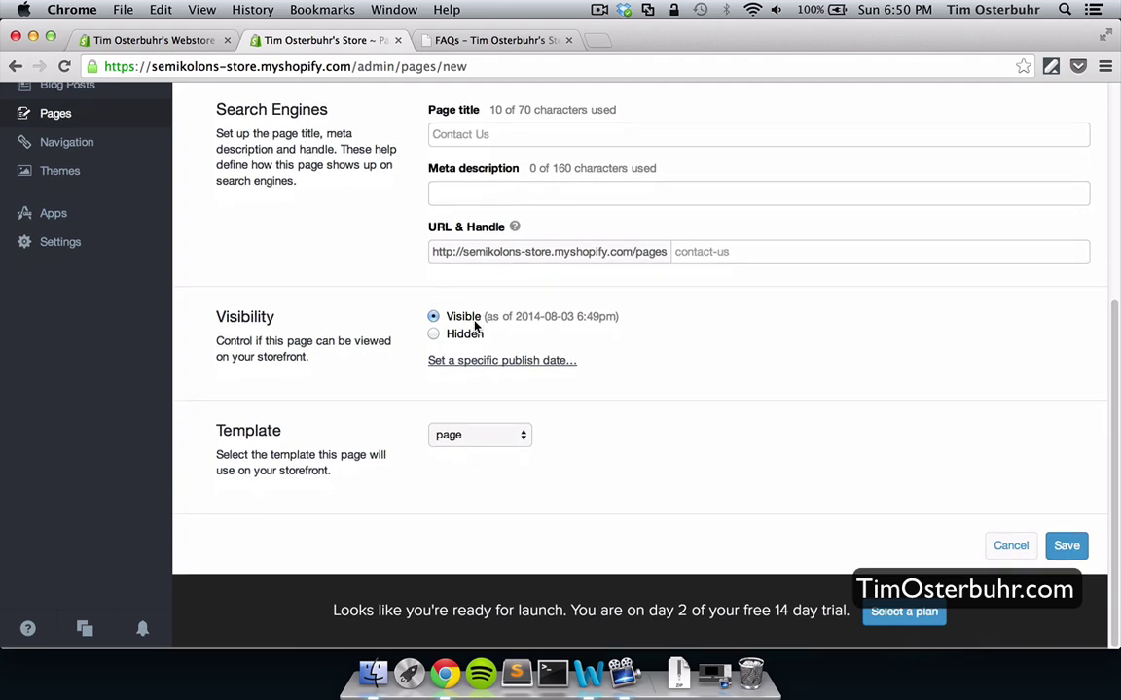
pyautogui.click(491, 436)
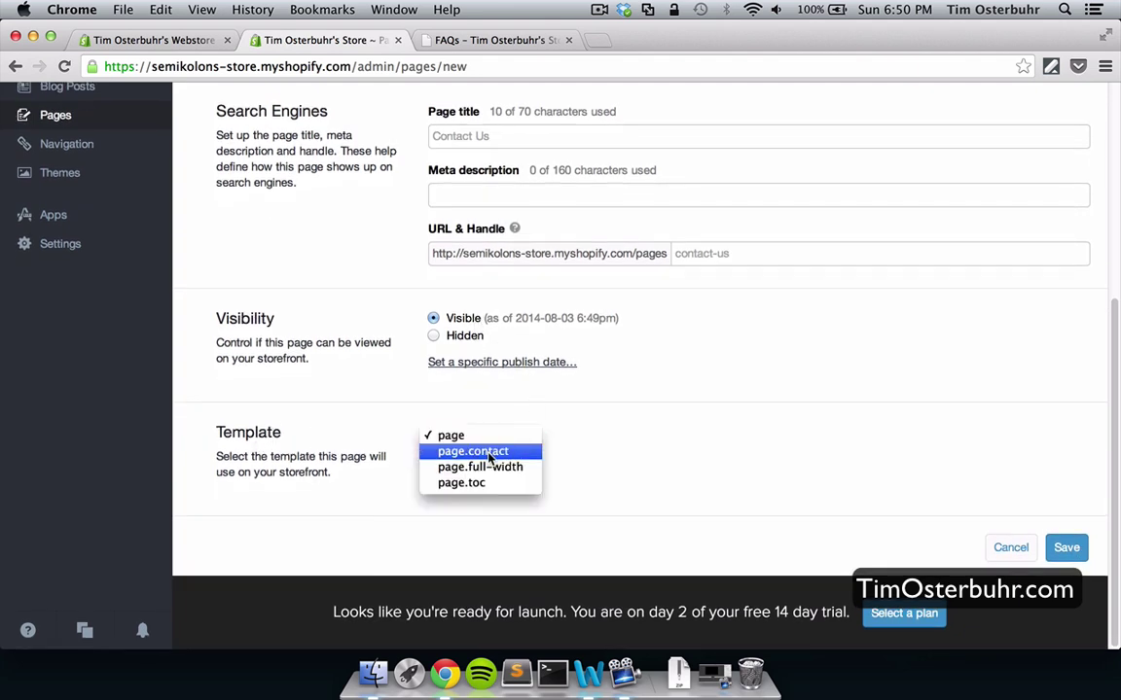
pyautogui.click(491, 452)
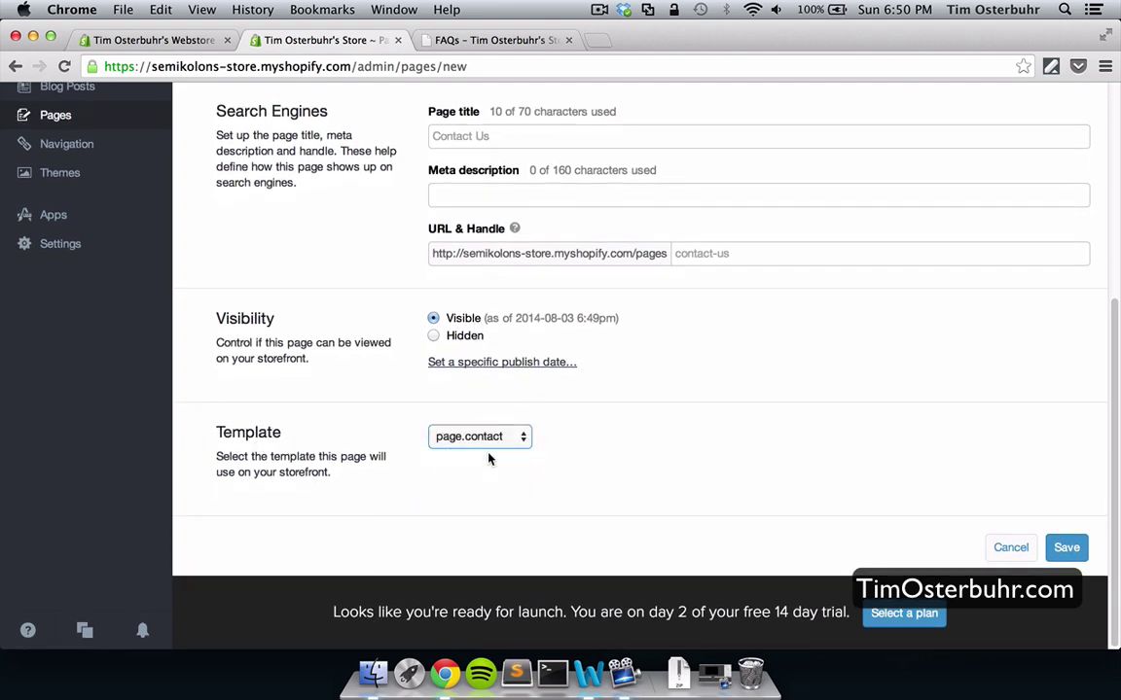
pyautogui.click(1067, 549)
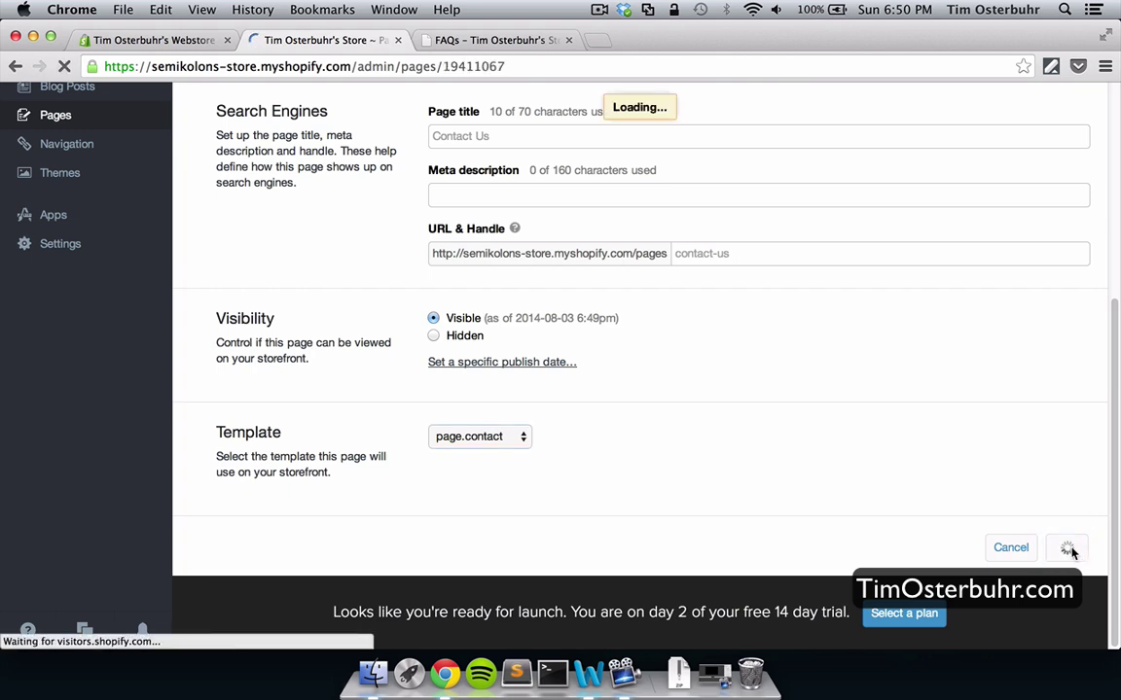
# - Open the Main Menu link list in the Navigation section and add another link named "Contact Us"
pyautogui.click(66, 406)
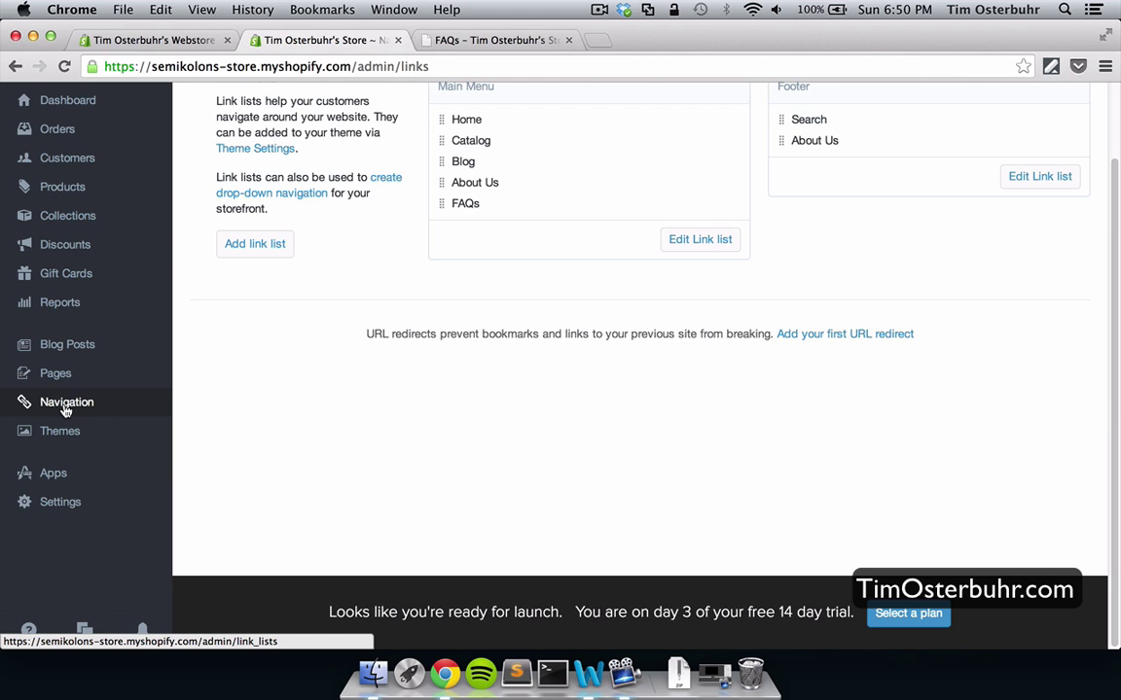
pyautogui.scroll(2, 503, 365)
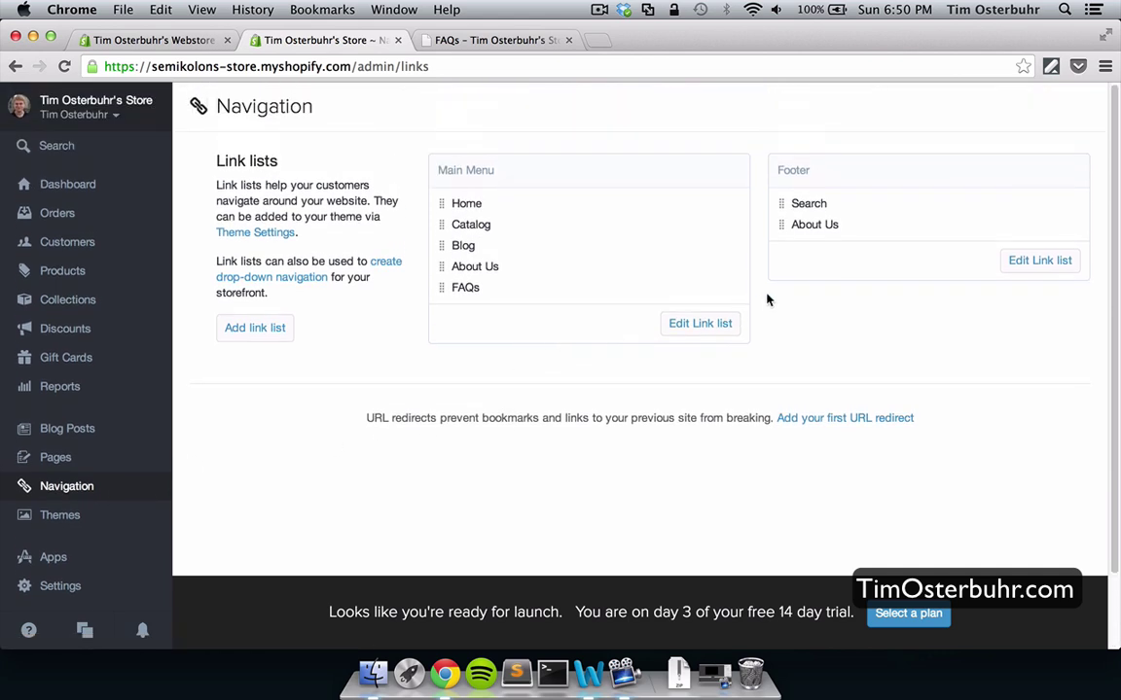
pyautogui.click(701, 324)
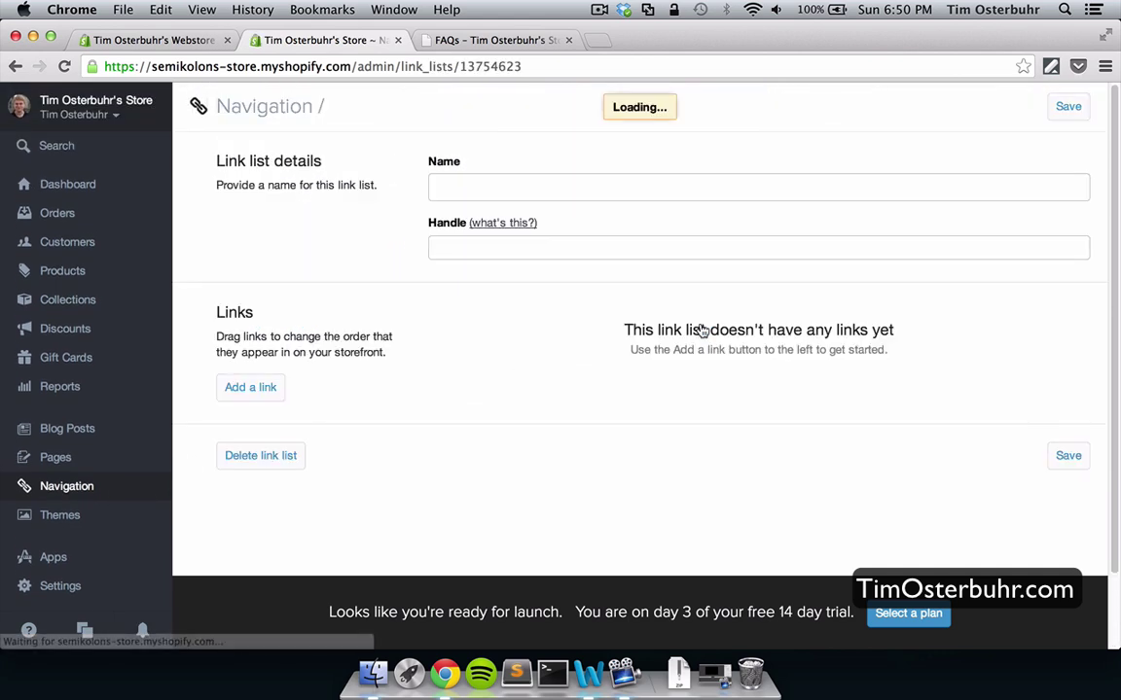
pyautogui.scroll(-2, 701, 329)
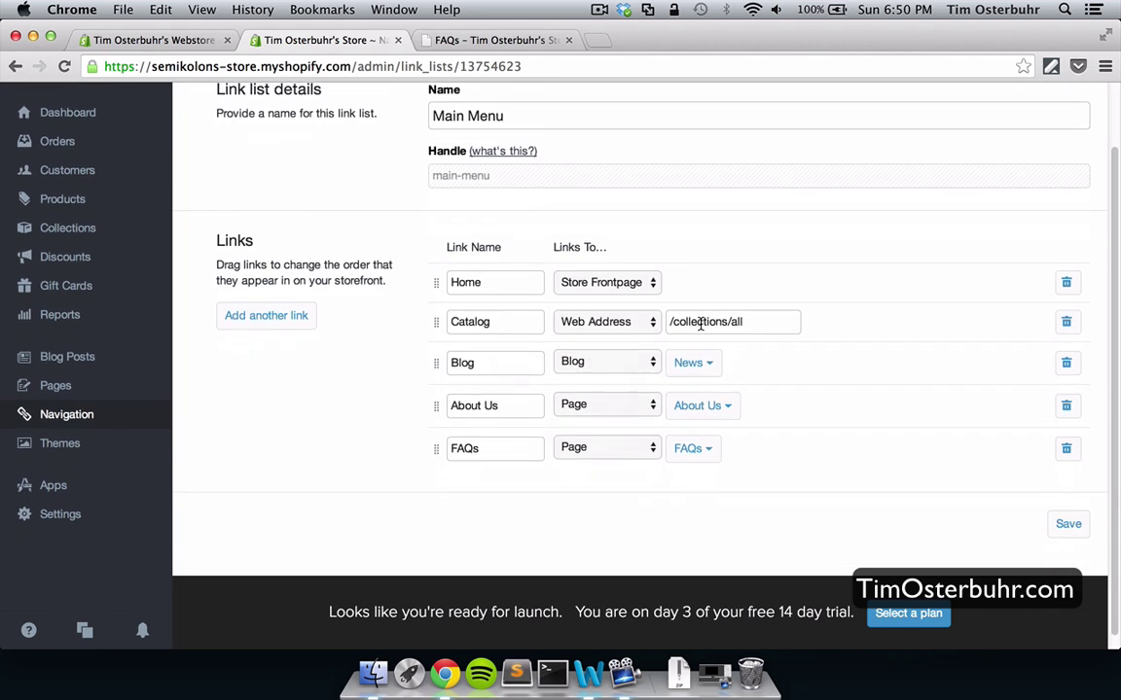
pyautogui.click(251, 305)
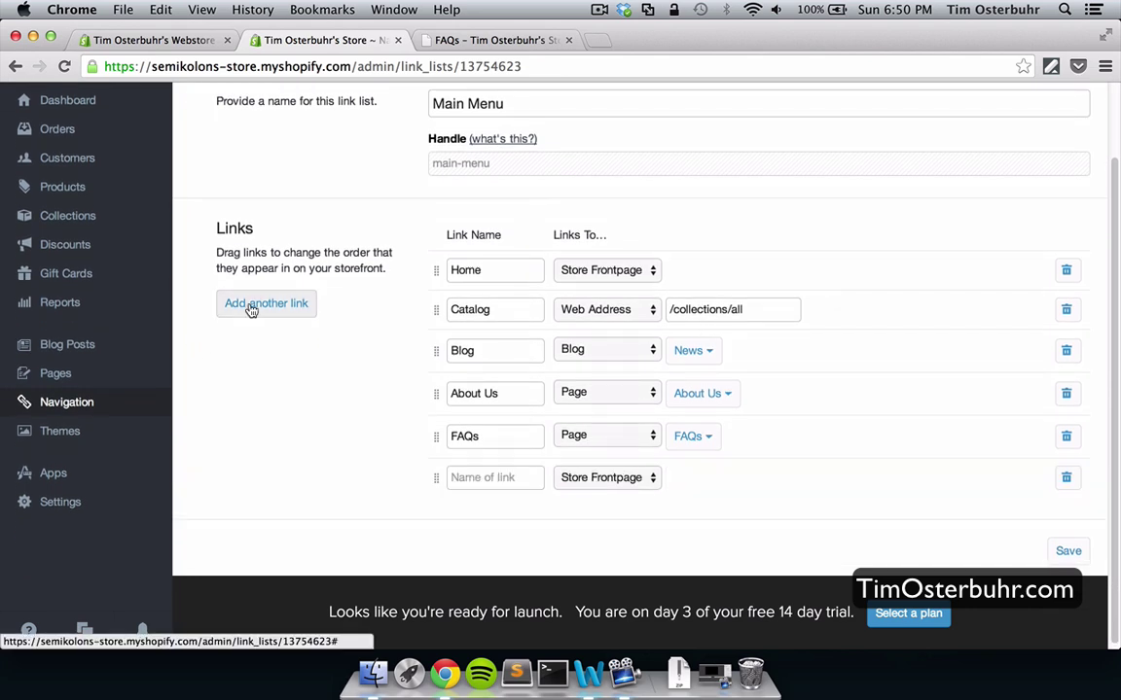
pyautogui.click(512, 478)
pyautogui.write('C')
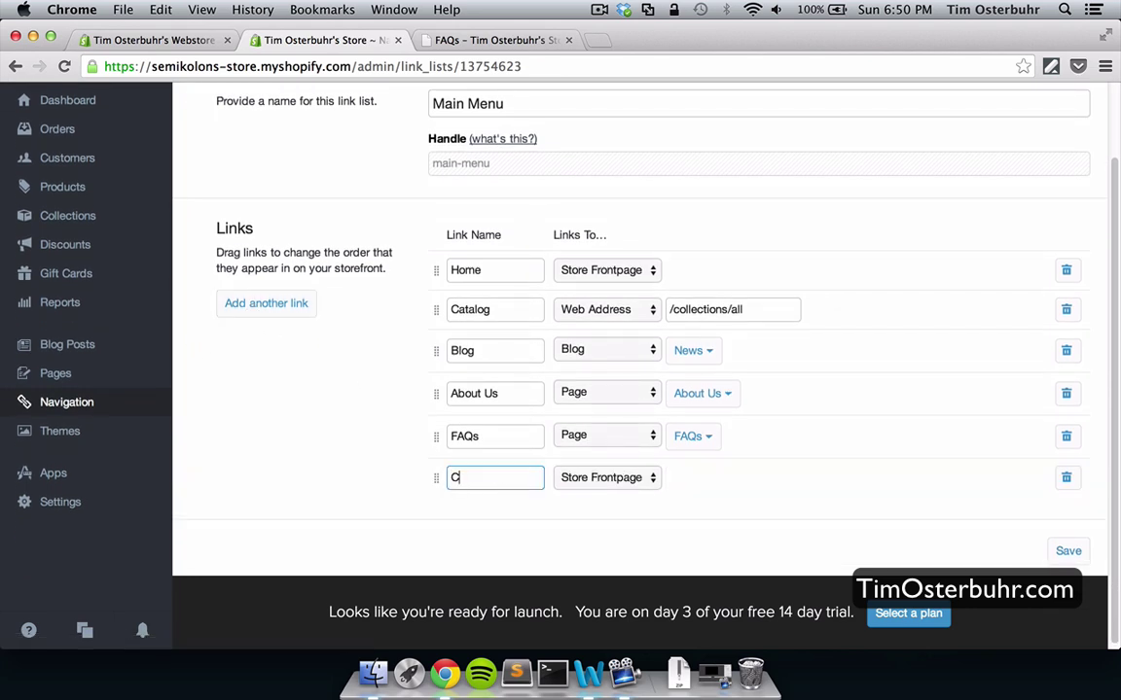
pyautogui.write('ontact Us')
# - Point the Contact Us link to the Contact Us page and save the Main Menu link list
pyautogui.click(610, 478)
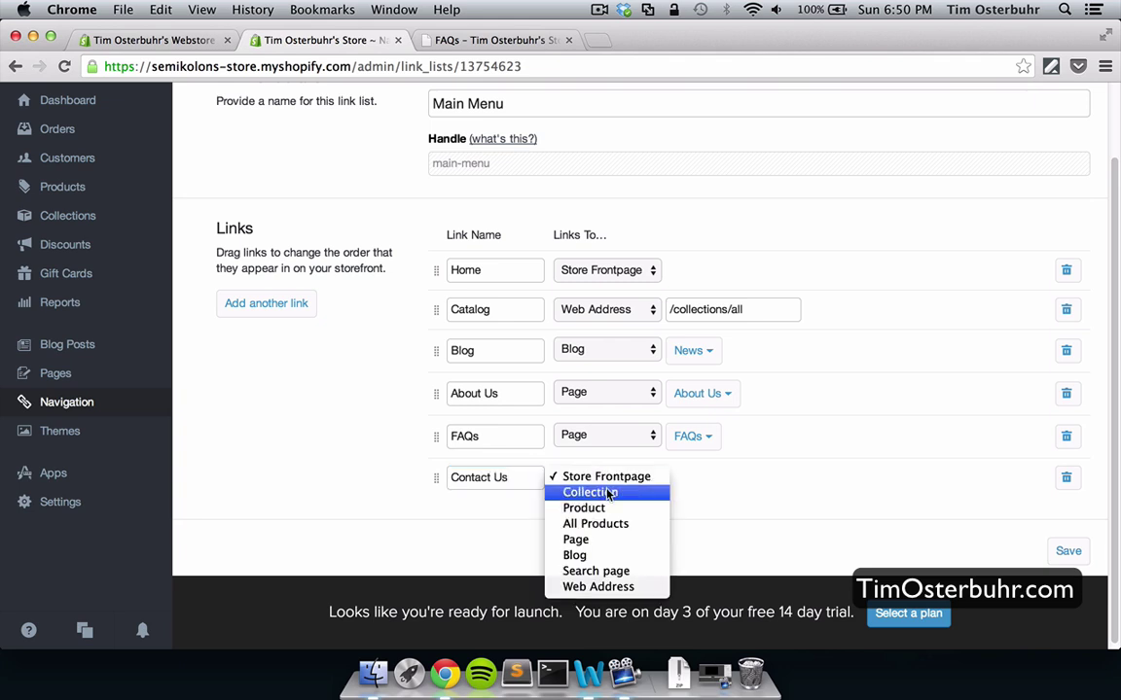
pyautogui.click(588, 541)
pyautogui.click(724, 480)
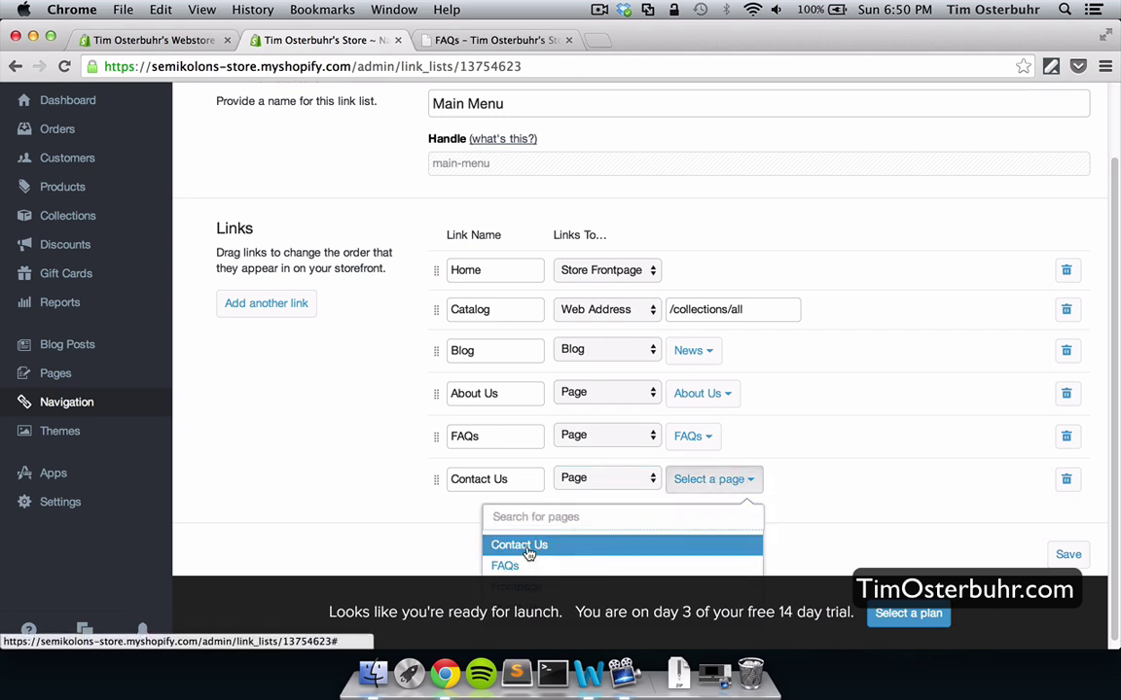
pyautogui.click(531, 547)
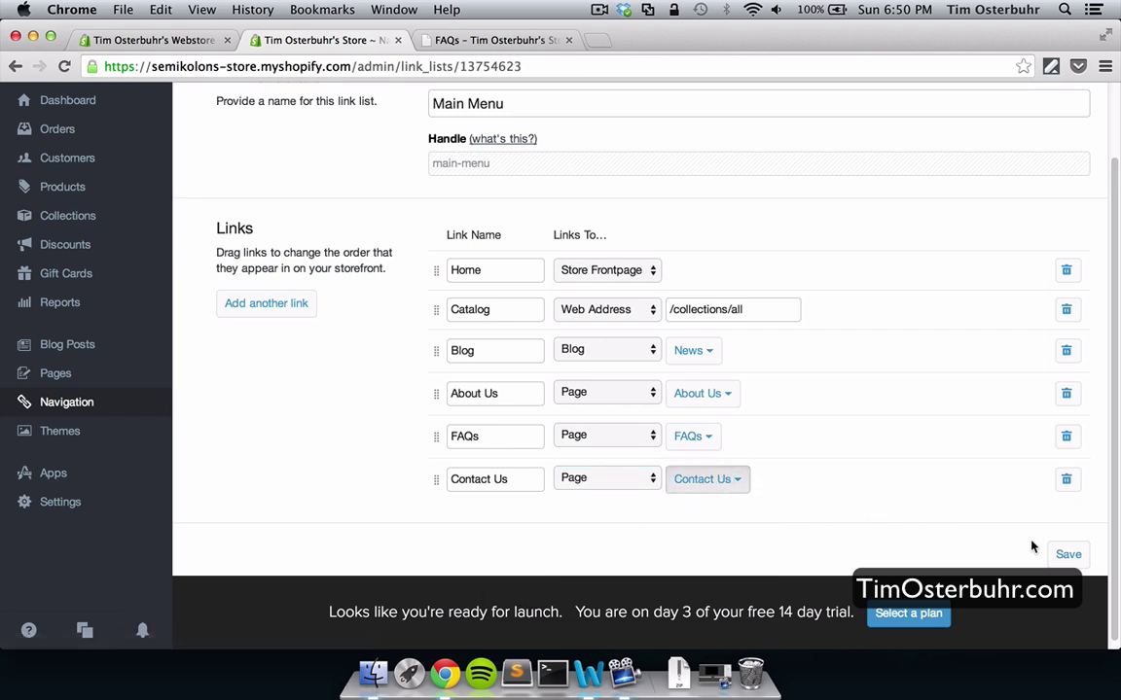
pyautogui.click(1073, 555)
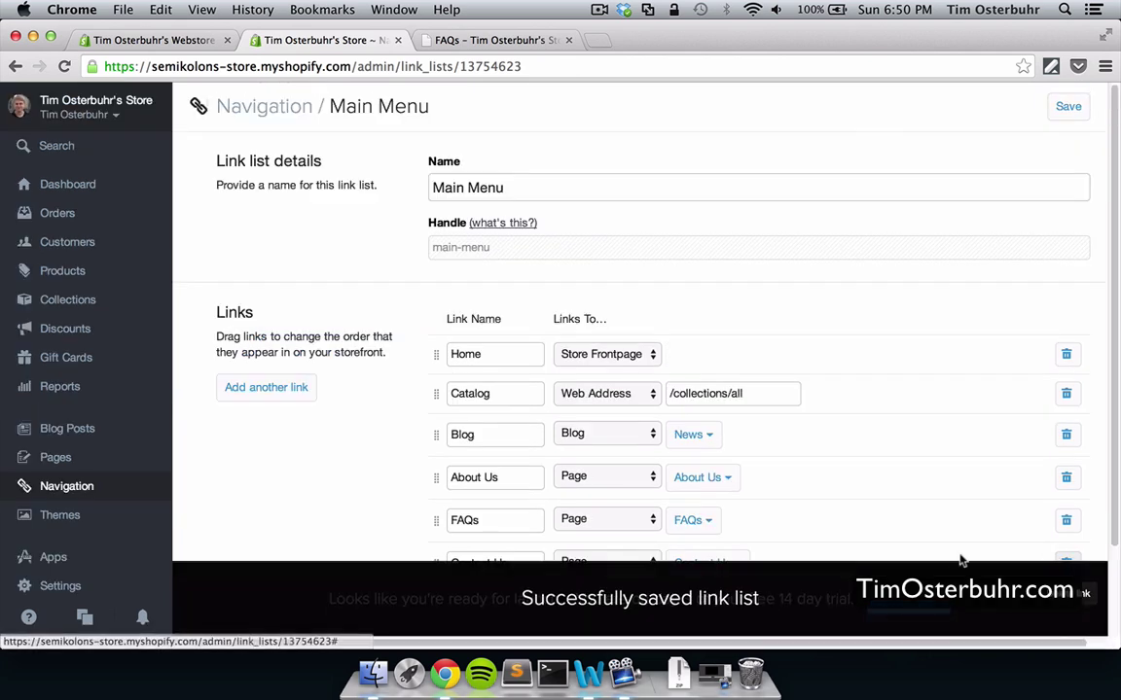
# - Reload the storefront from its home page and examine the contact form through the new Contact Us menu link
pyautogui.click(428, 40)
pyautogui.click(461, 65)
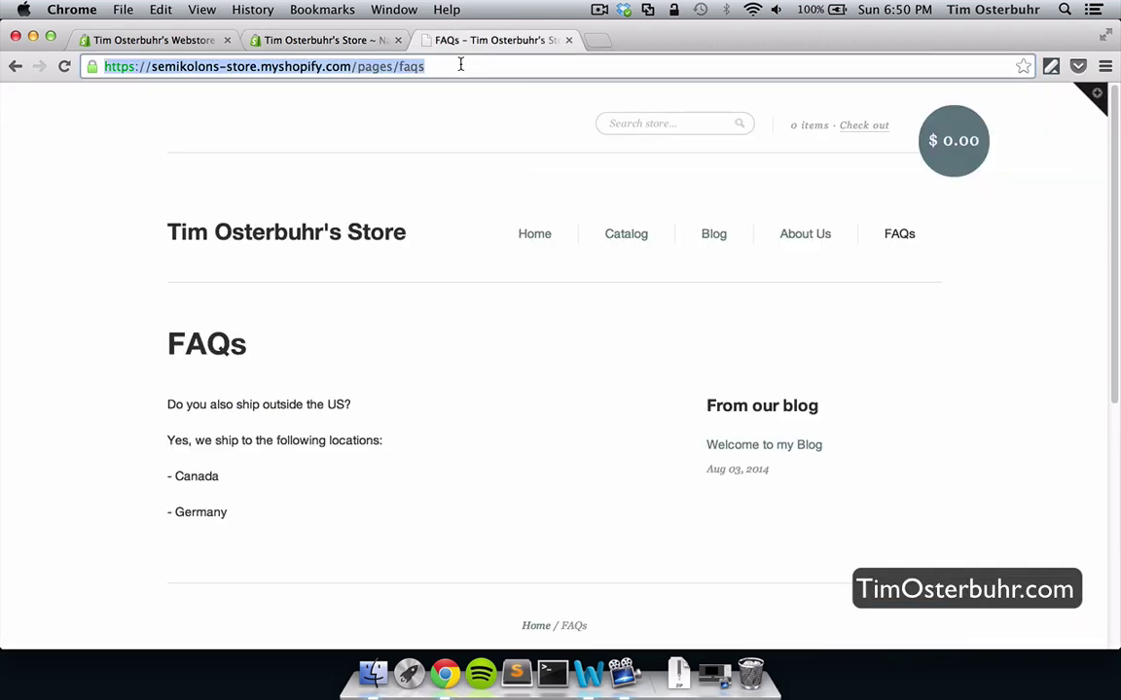
pyautogui.click(534, 235)
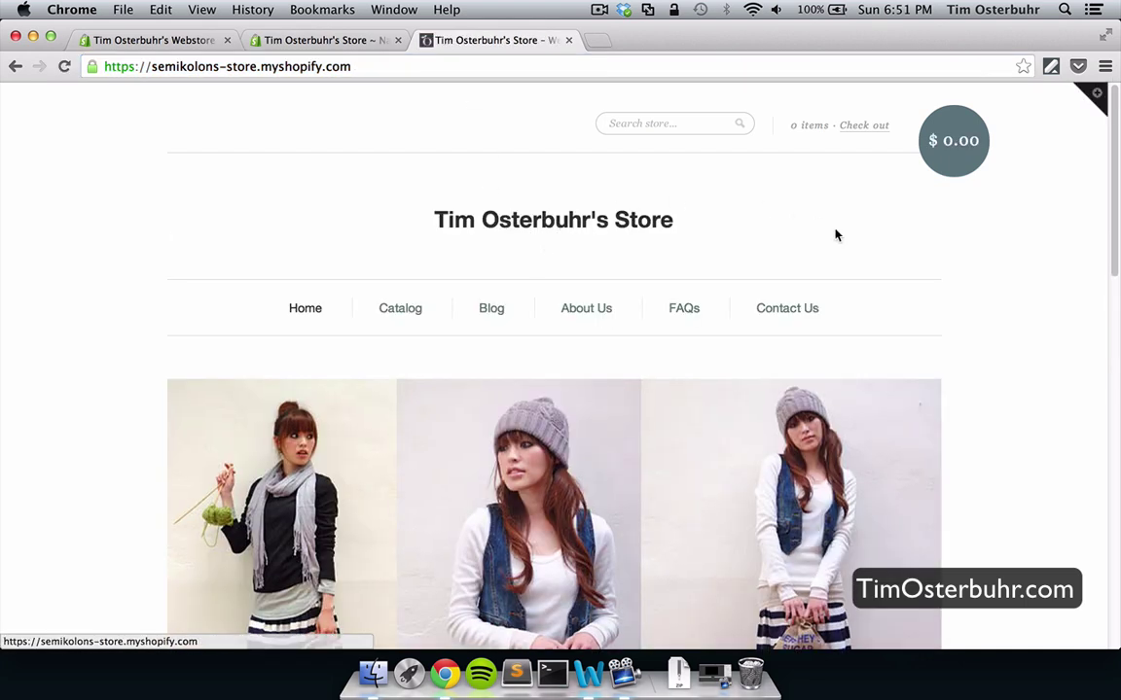
pyautogui.click(794, 311)
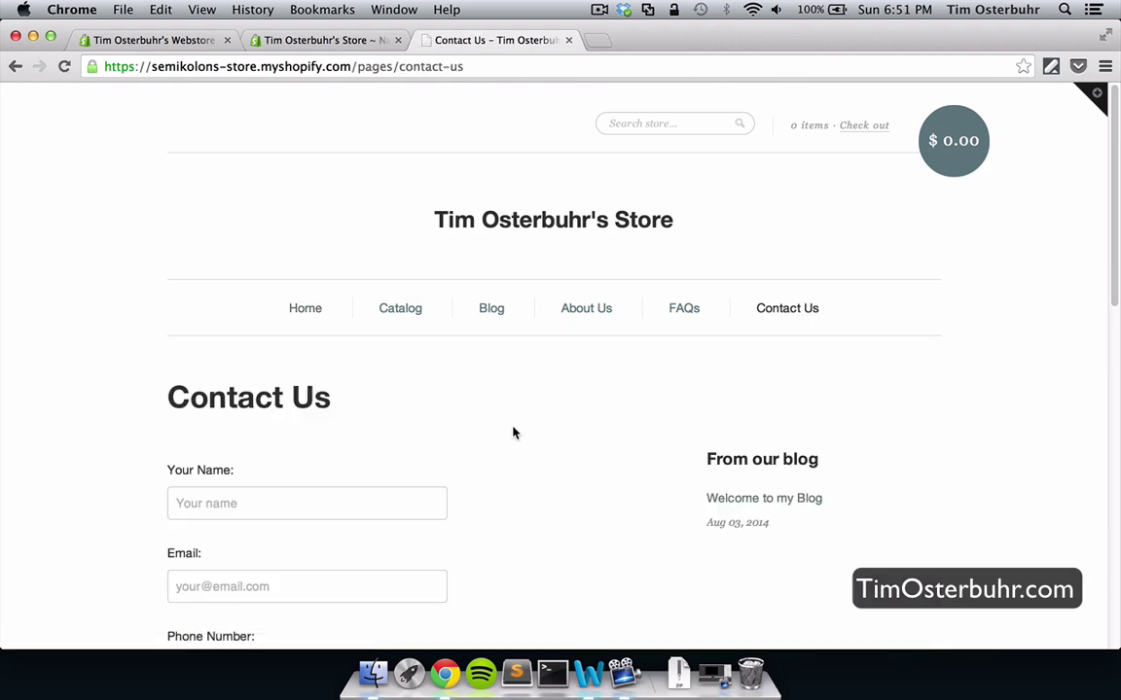
pyautogui.scroll(-6, 514, 433)
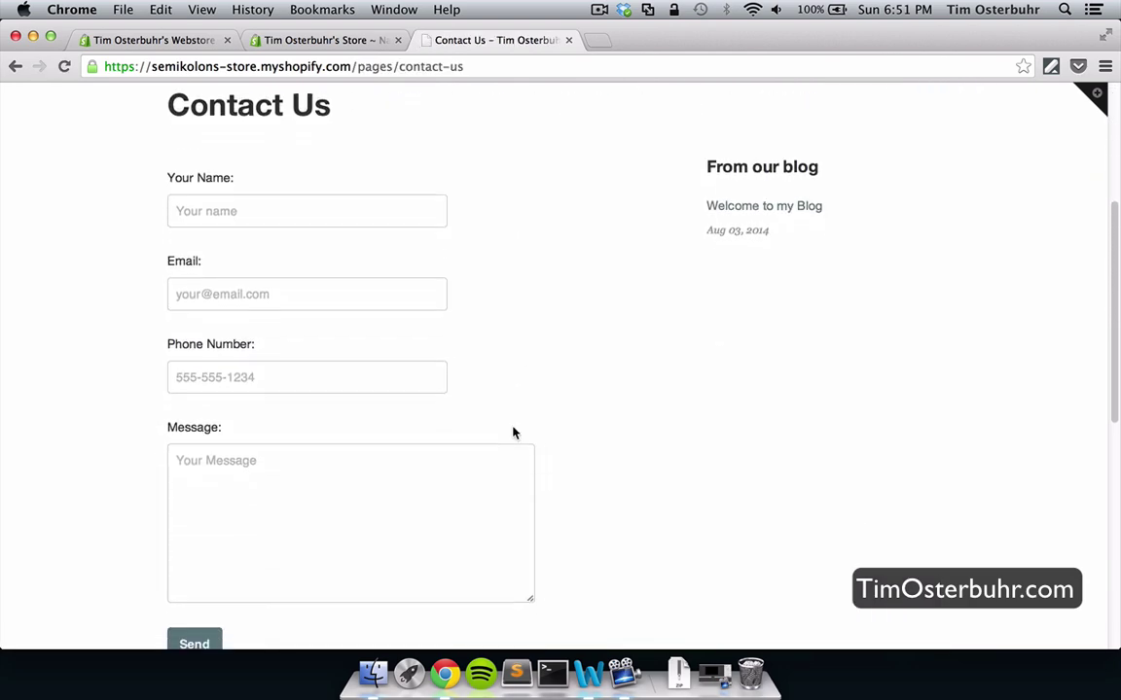
pyautogui.scroll(-1, 514, 432)
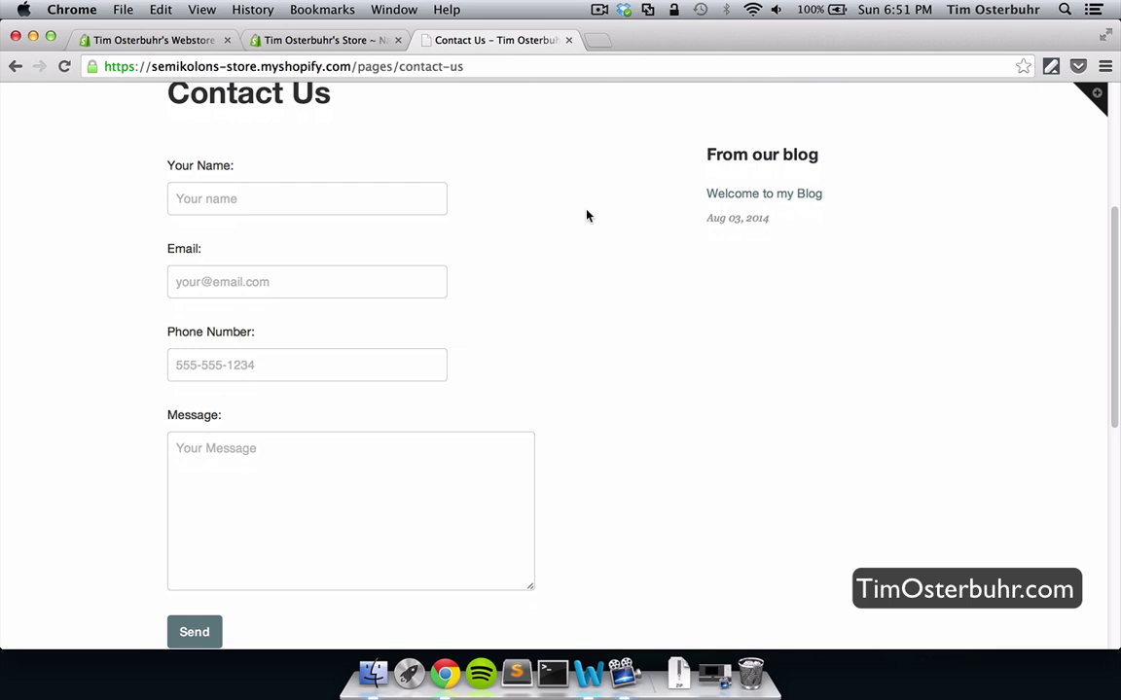
pyautogui.scroll(5, 587, 216)
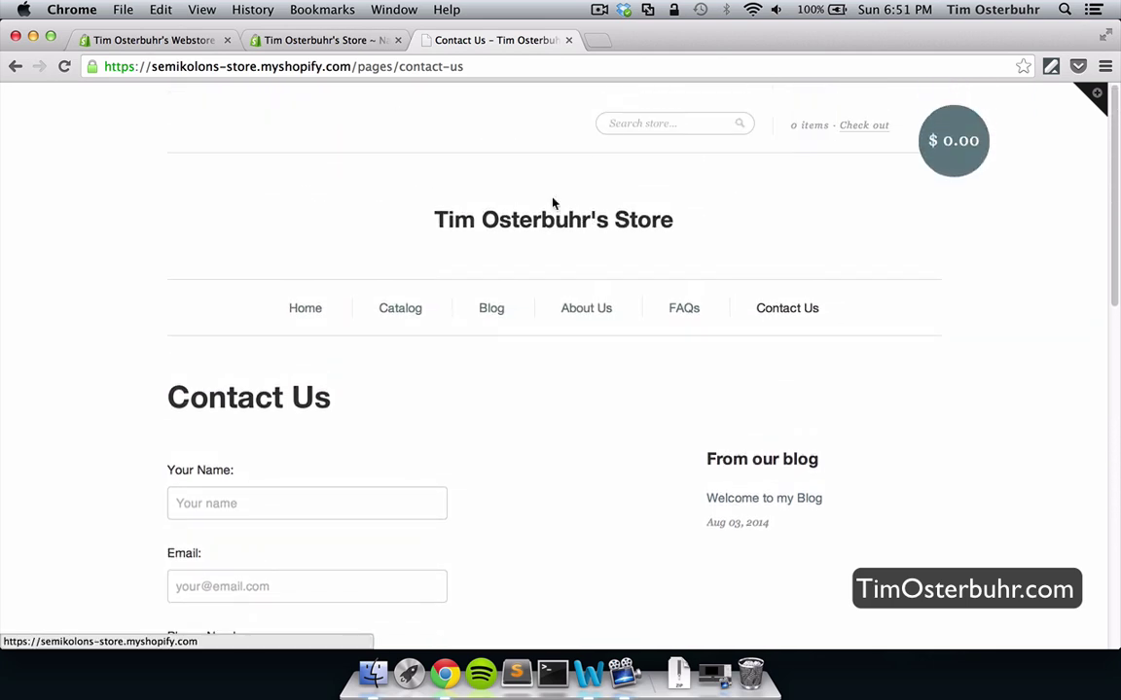
# - Return to the store admin and look over the published and unpublished themes in the Themes section
pyautogui.click(341, 40)
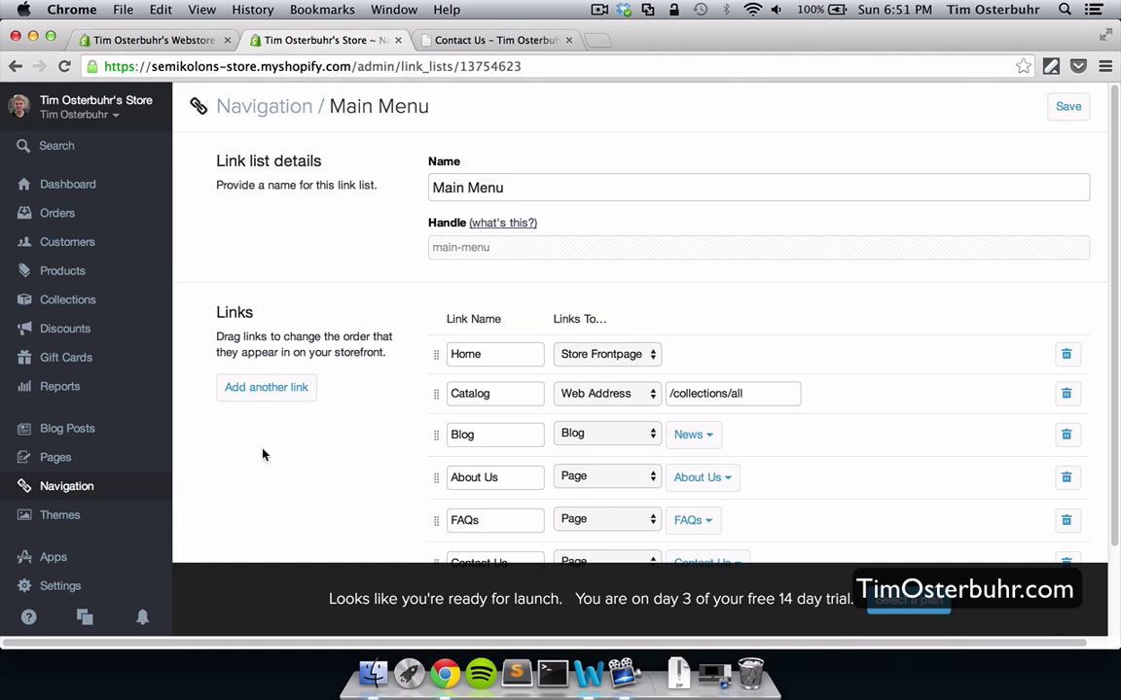
pyautogui.click(63, 524)
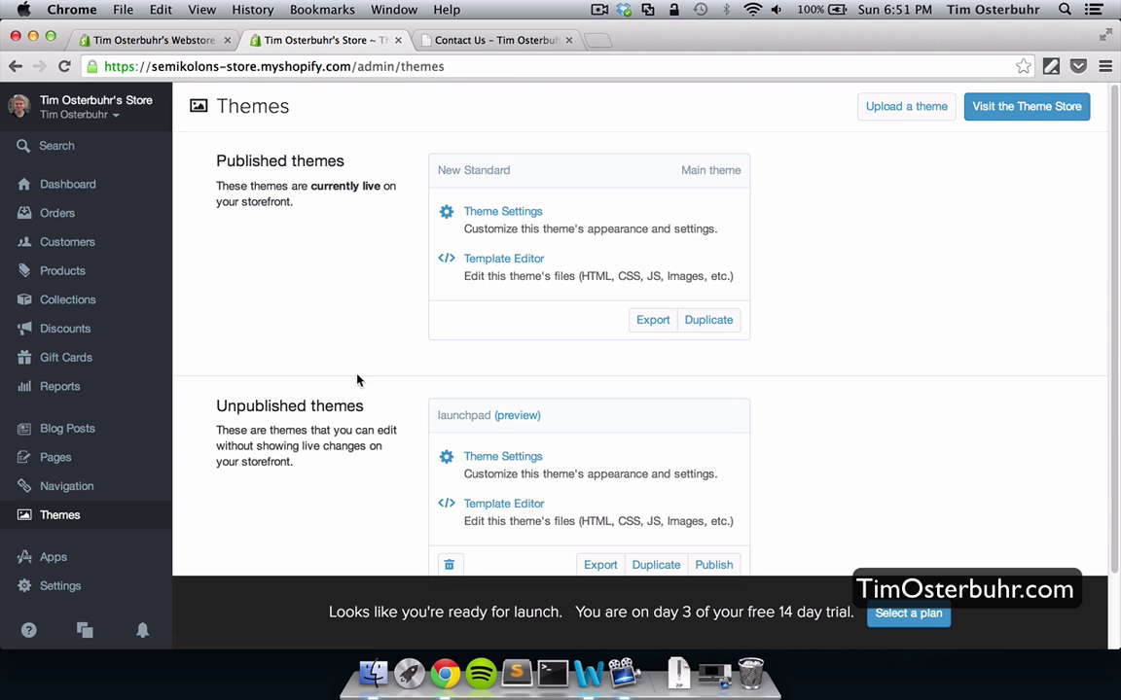
pyautogui.scroll(-2, 357, 380)
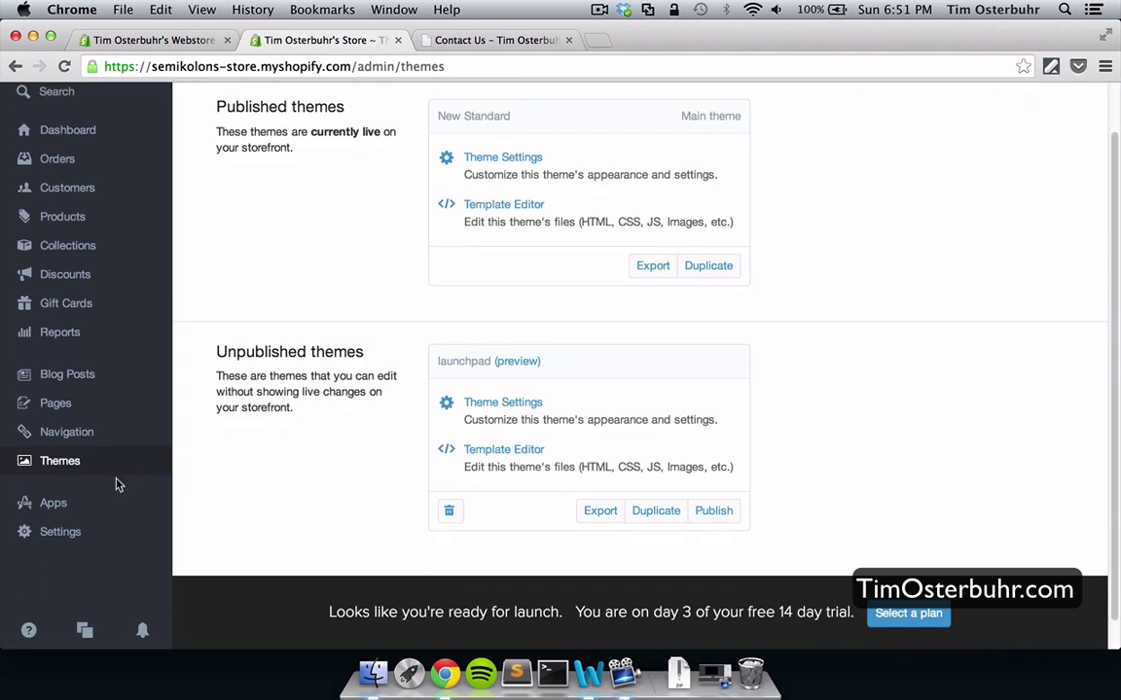
# - Open the Apps section, review the suggested Product Reviews app's listing and close that listing without installing it
pyautogui.click(67, 505)
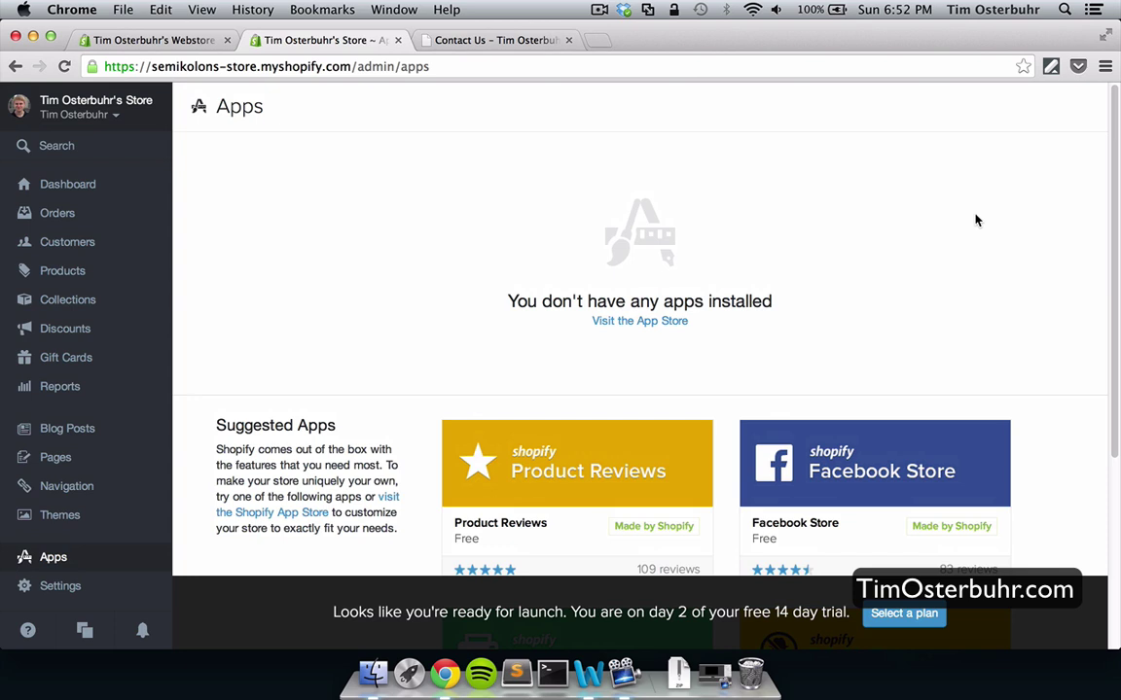
pyautogui.scroll(-3, 977, 220)
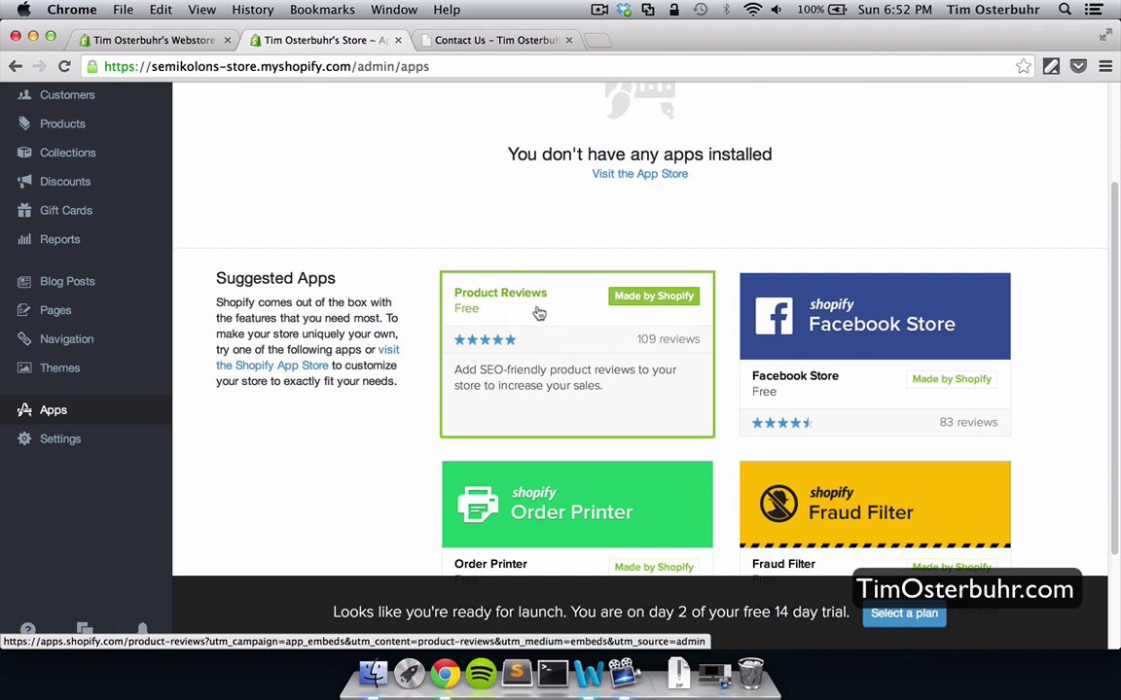
pyautogui.click(549, 321)
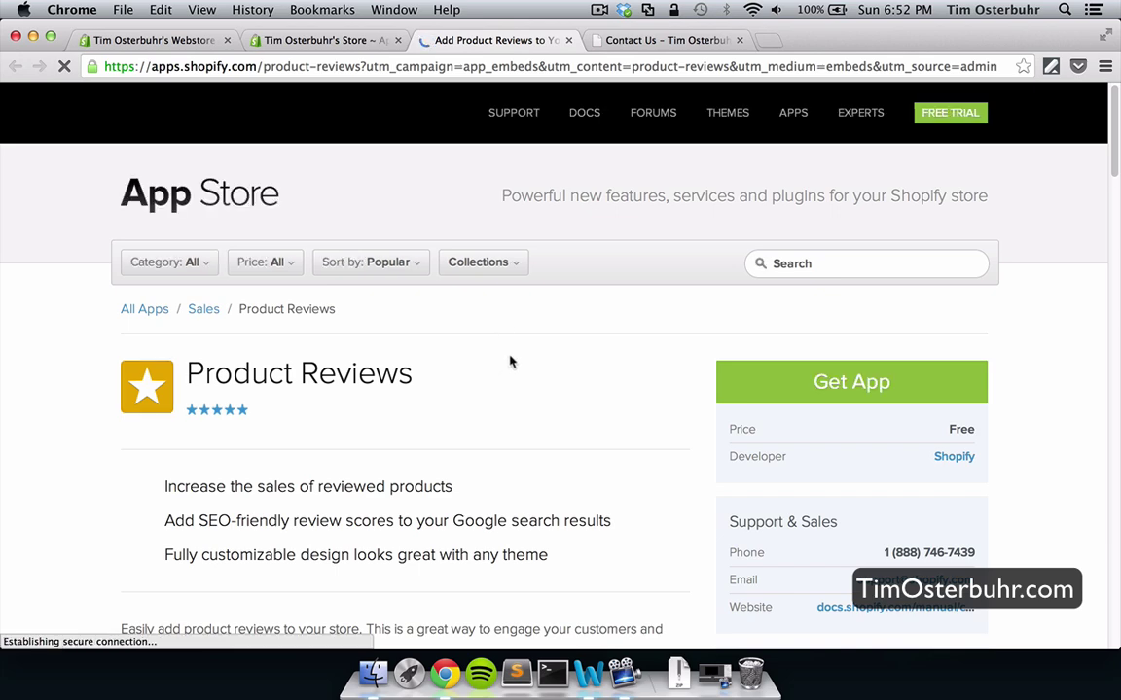
pyautogui.scroll(-2, 594, 350)
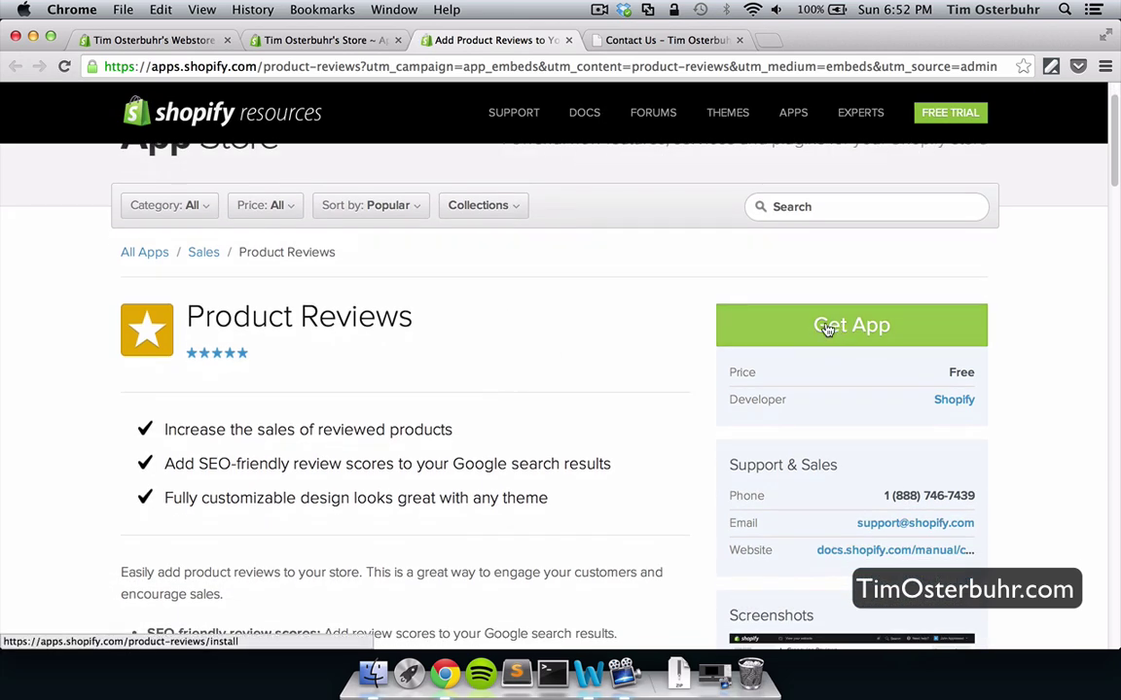
pyautogui.scroll(-2, 579, 321)
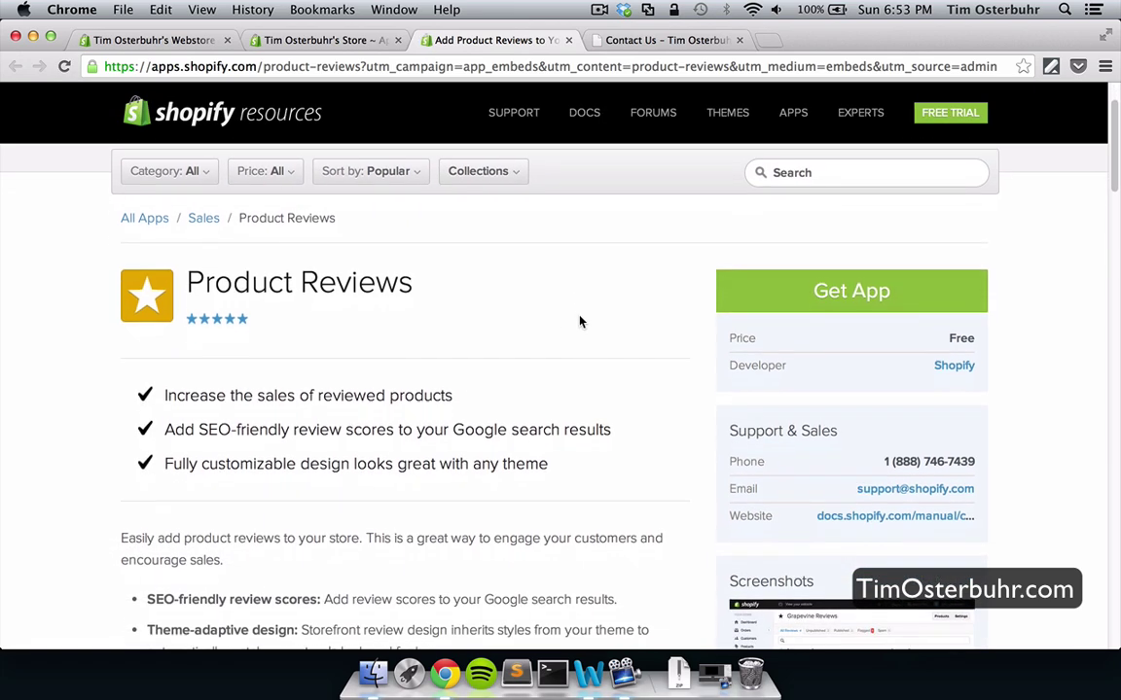
pyautogui.scroll(1, 579, 321)
pyautogui.scroll(3, 579, 321)
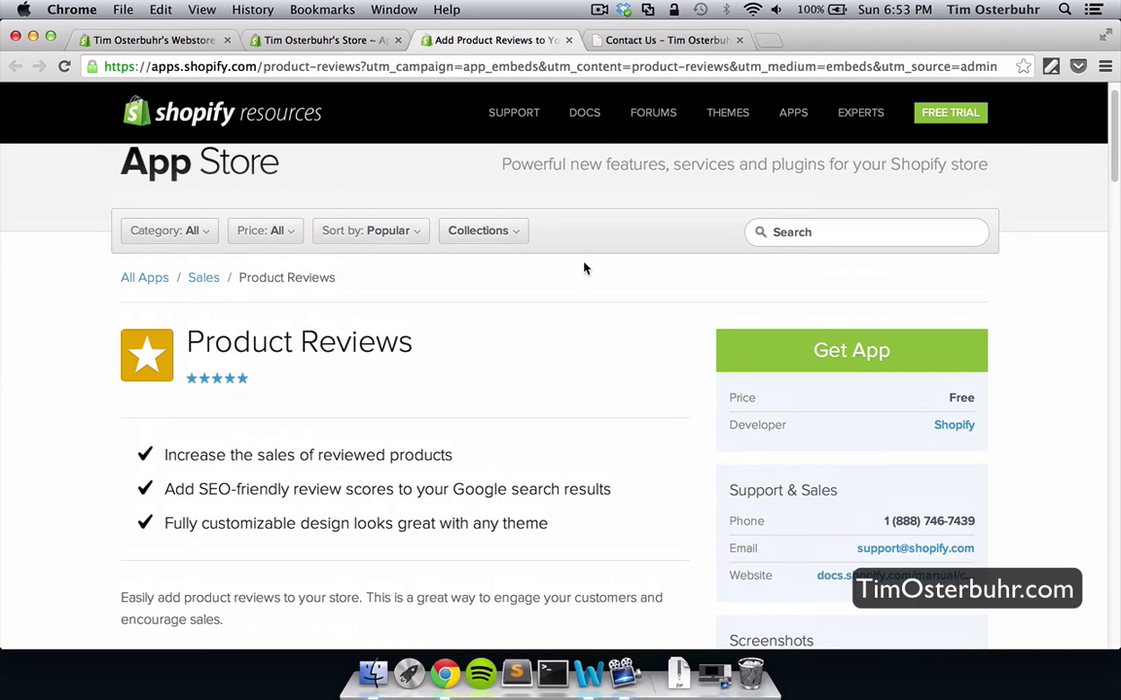
pyautogui.click(568, 39)
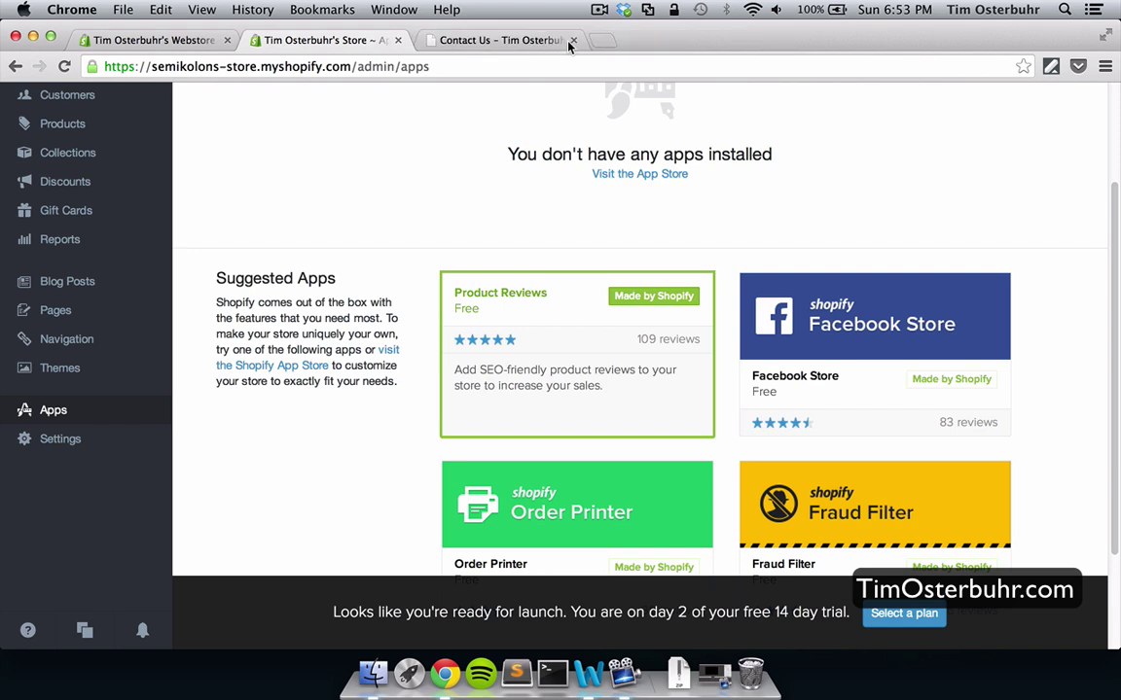
pyautogui.scroll(3, 399, 272)
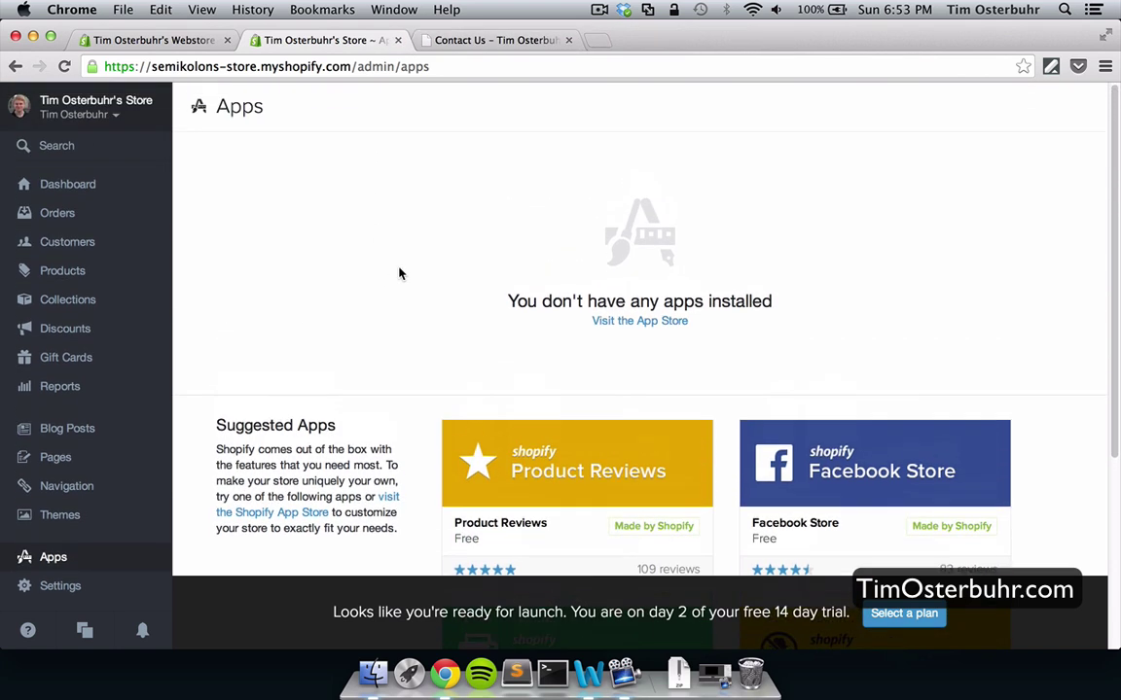
# - Visit the App Store, browse its Marketing, Sales and Social Media apps, and return to the store admin's Apps section
pyautogui.click(659, 322)
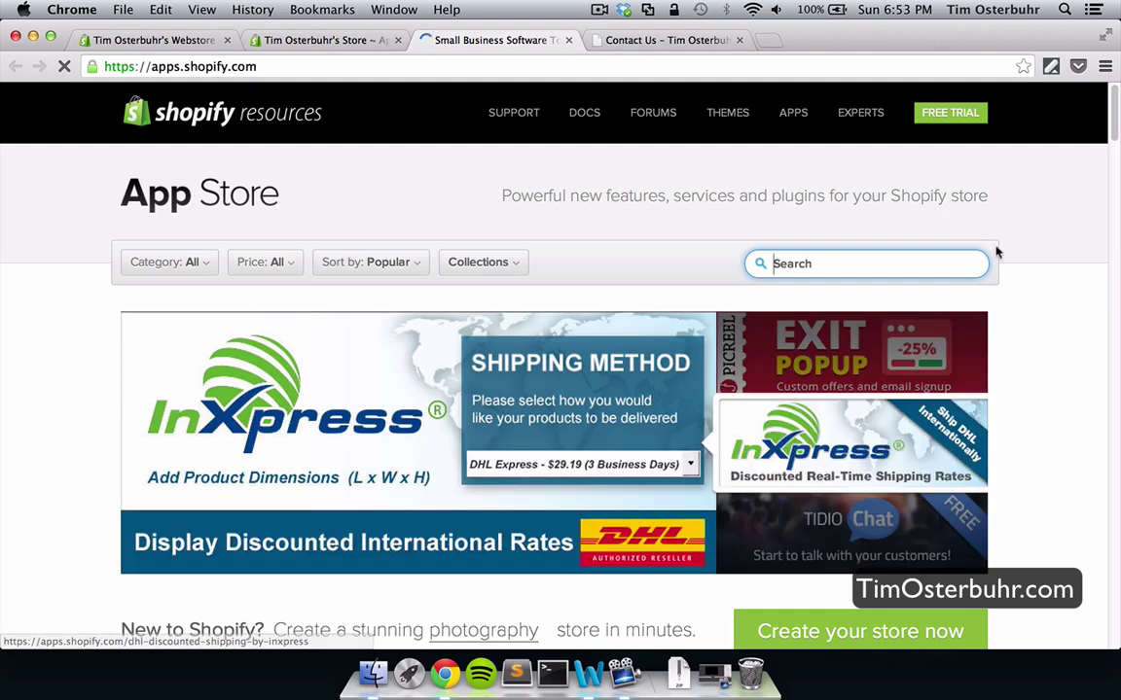
pyautogui.scroll(-5, 1033, 356)
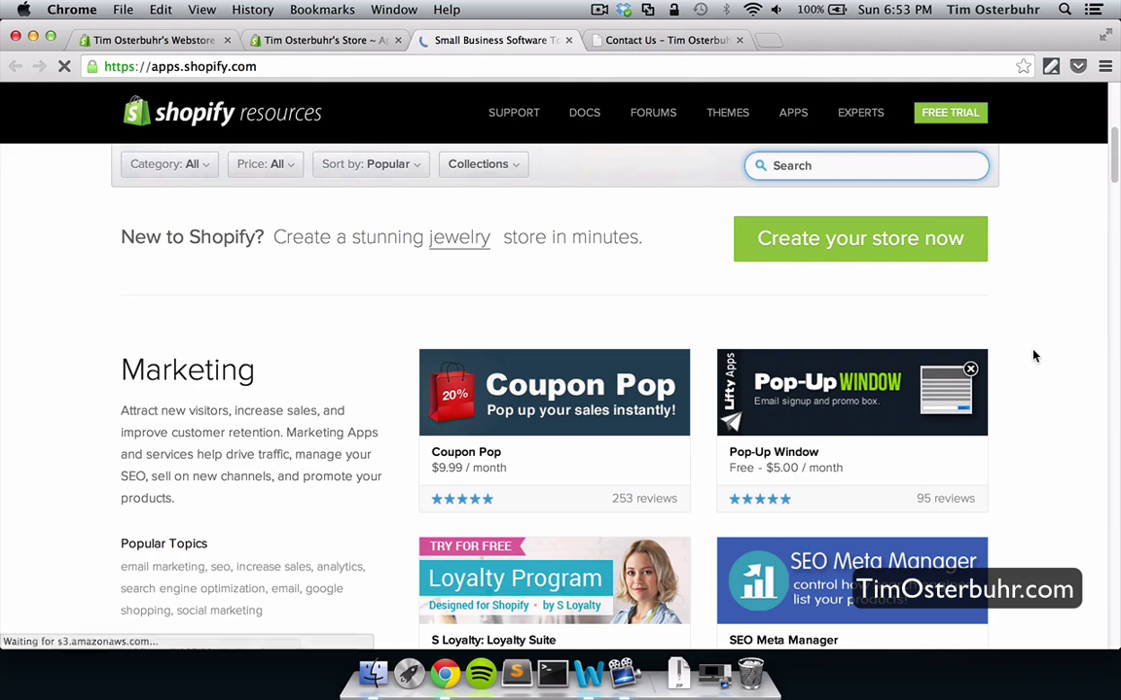
pyautogui.scroll(-6, 1034, 356)
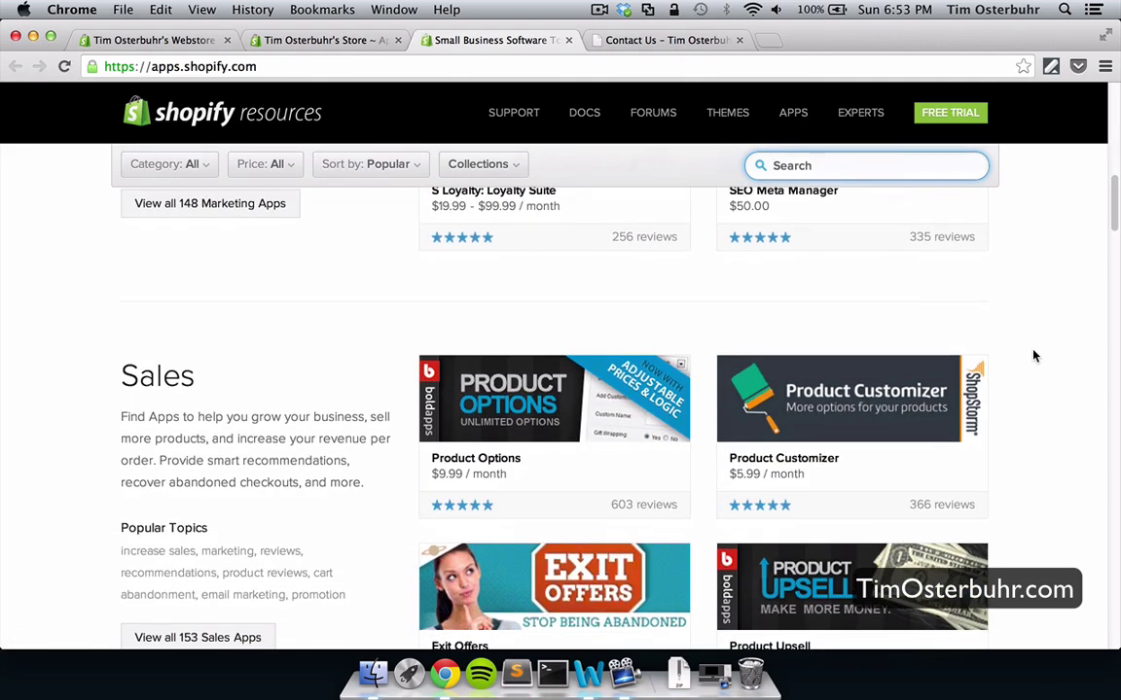
pyautogui.scroll(-5, 1034, 356)
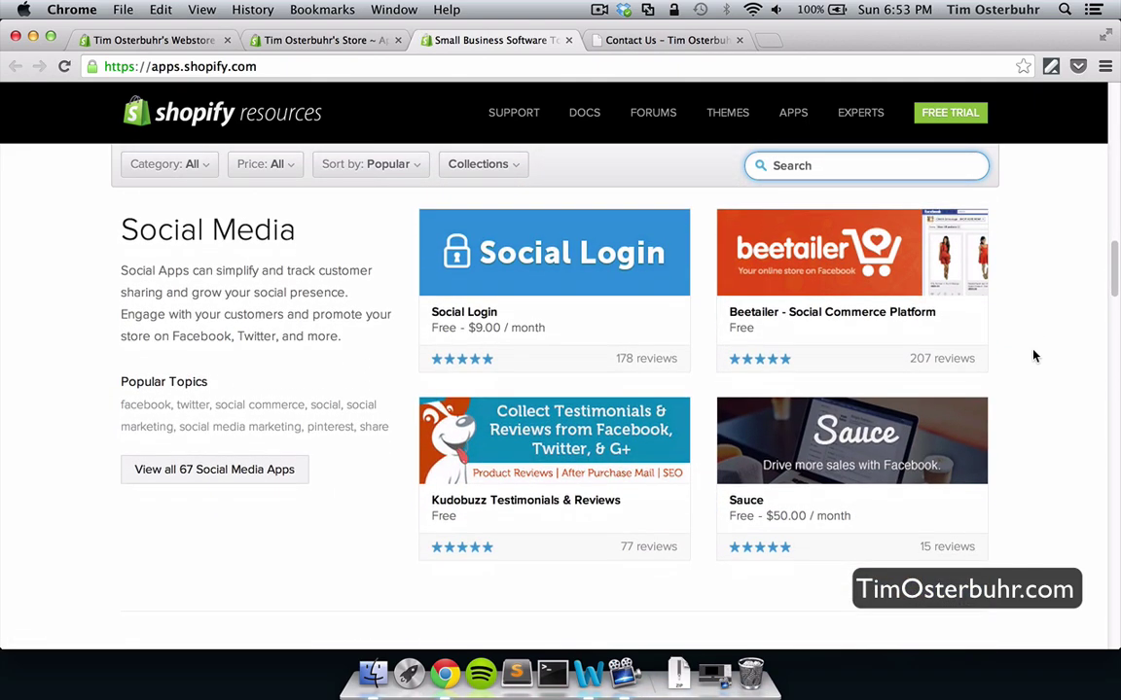
pyautogui.scroll(-1, 1034, 356)
pyautogui.moveTo(490, 341)
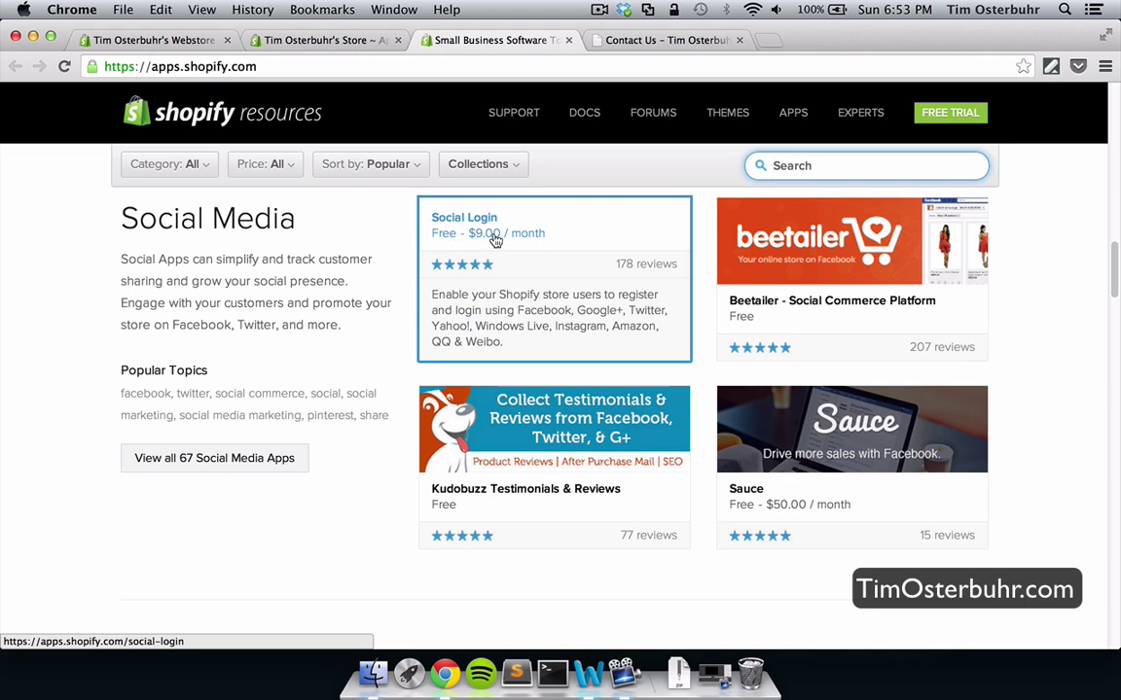
pyautogui.scroll(5, 1062, 281)
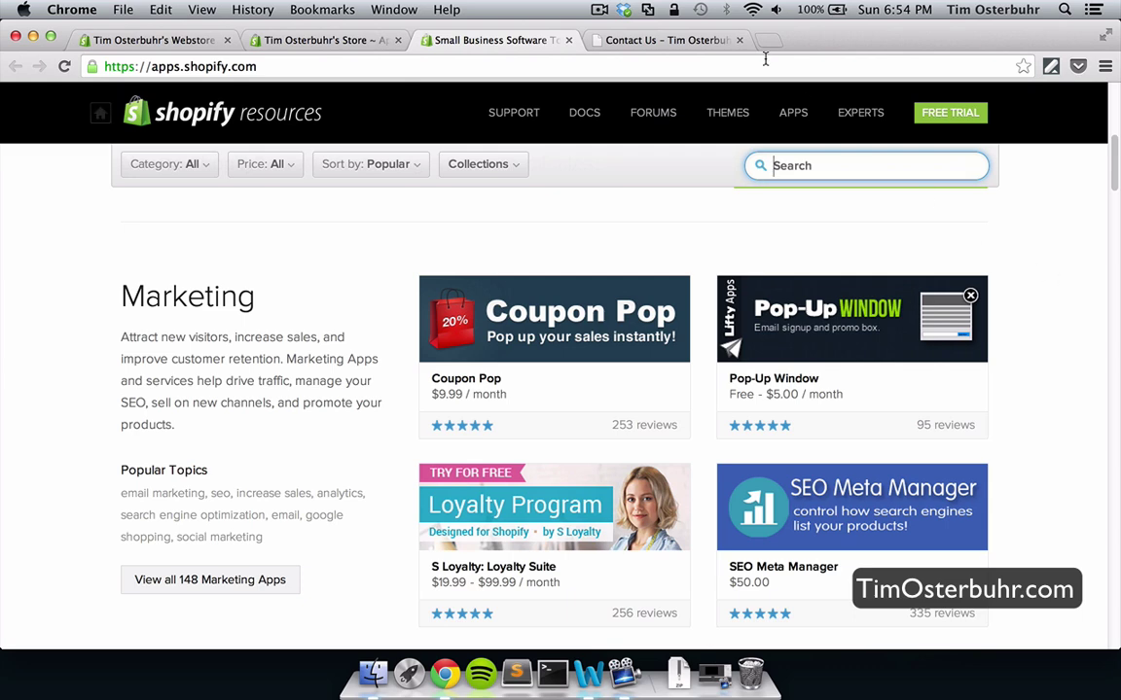
pyautogui.click(343, 44)
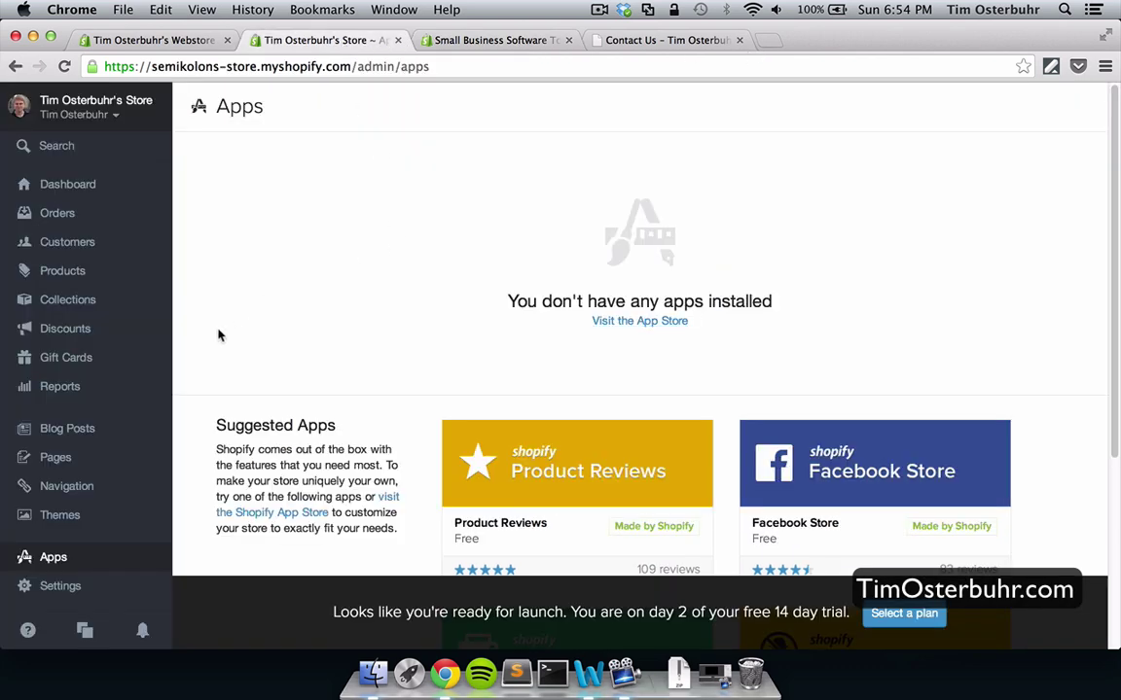
pyautogui.scroll(-5, 177, 488)
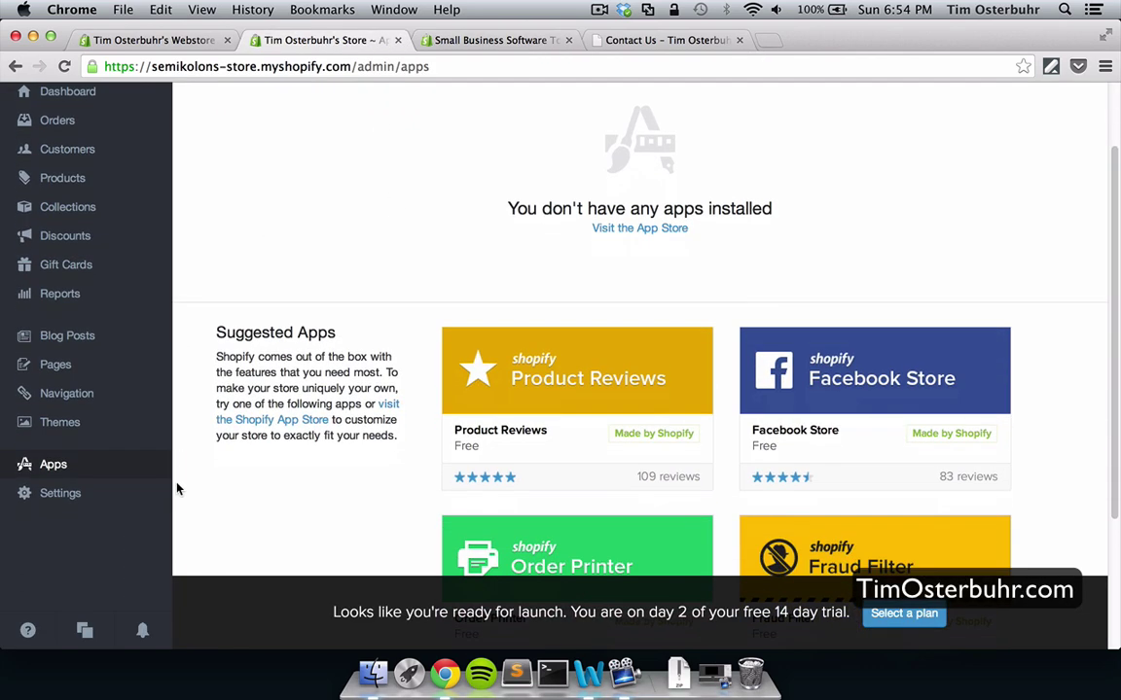
# - Open the store settings and look over the General, Checkout, Shipping and Taxes sections
pyautogui.click(53, 490)
pyautogui.scroll(2, 288, 293)
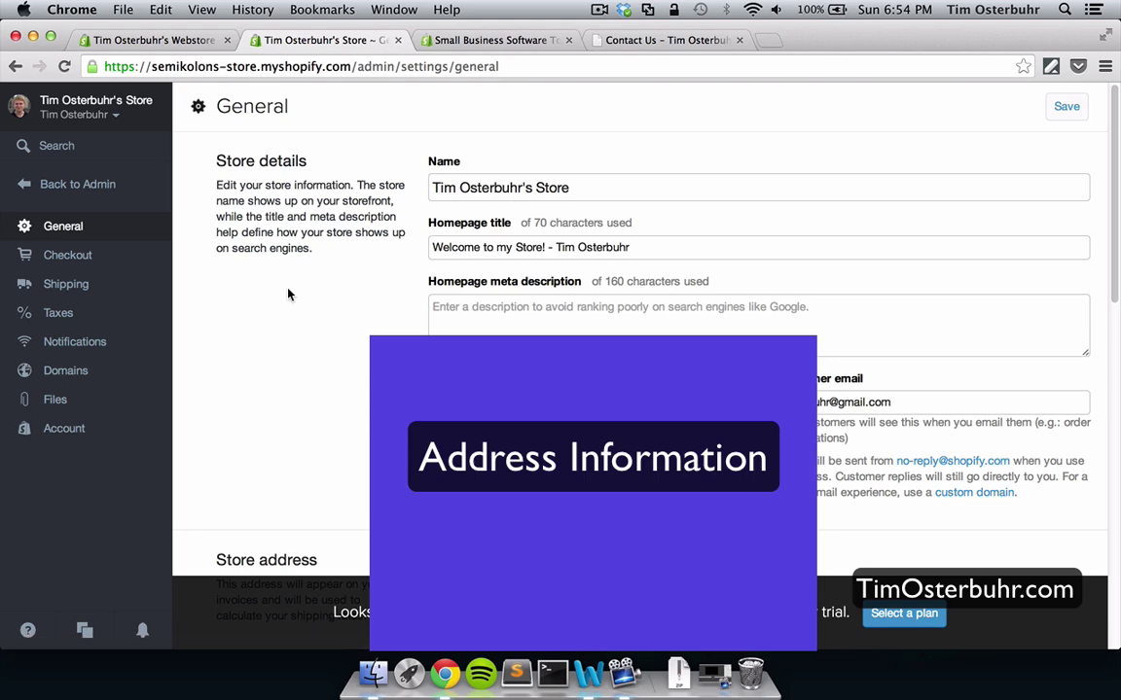
pyautogui.scroll(-5, 288, 295)
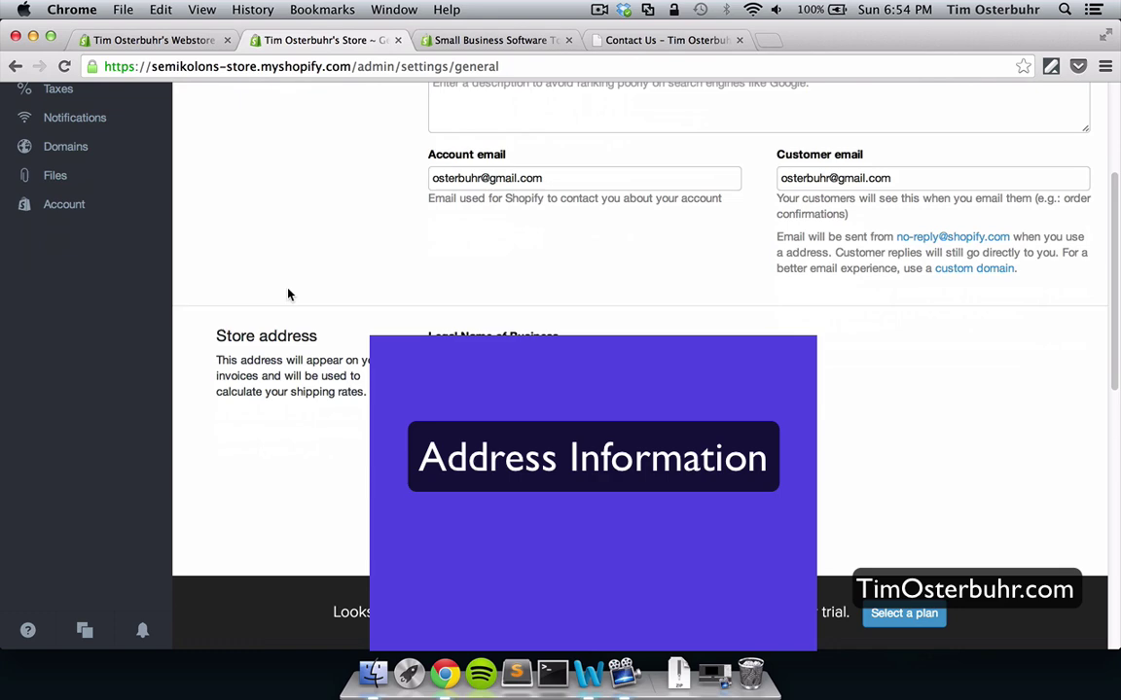
pyautogui.scroll(5, 288, 295)
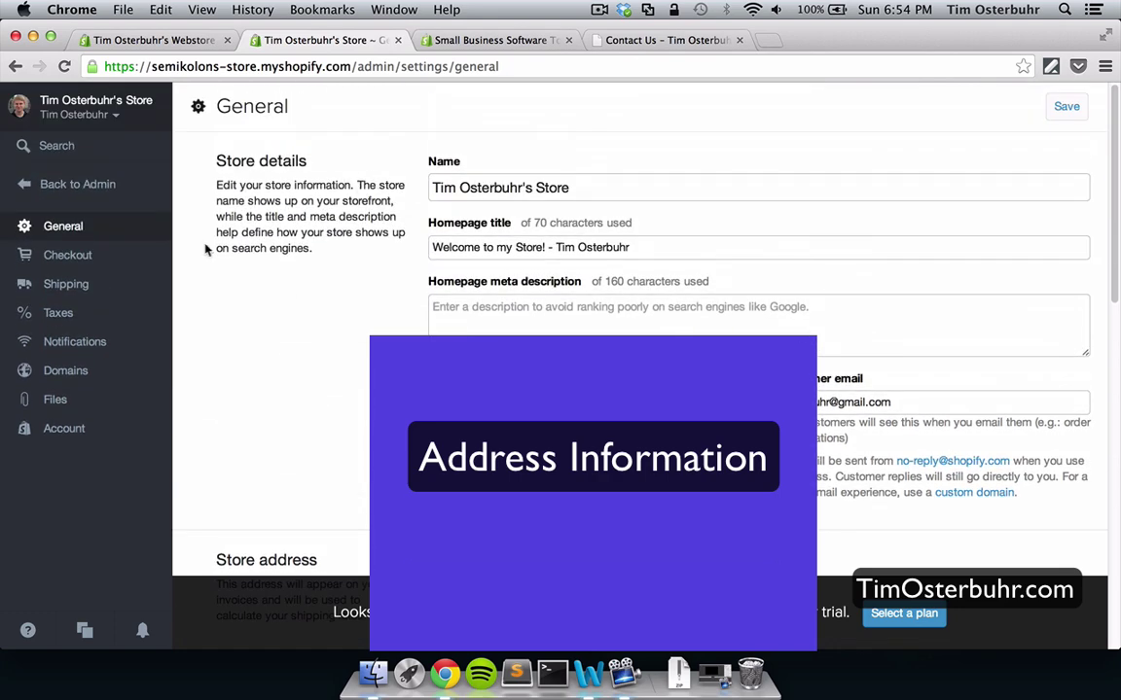
pyautogui.click(82, 259)
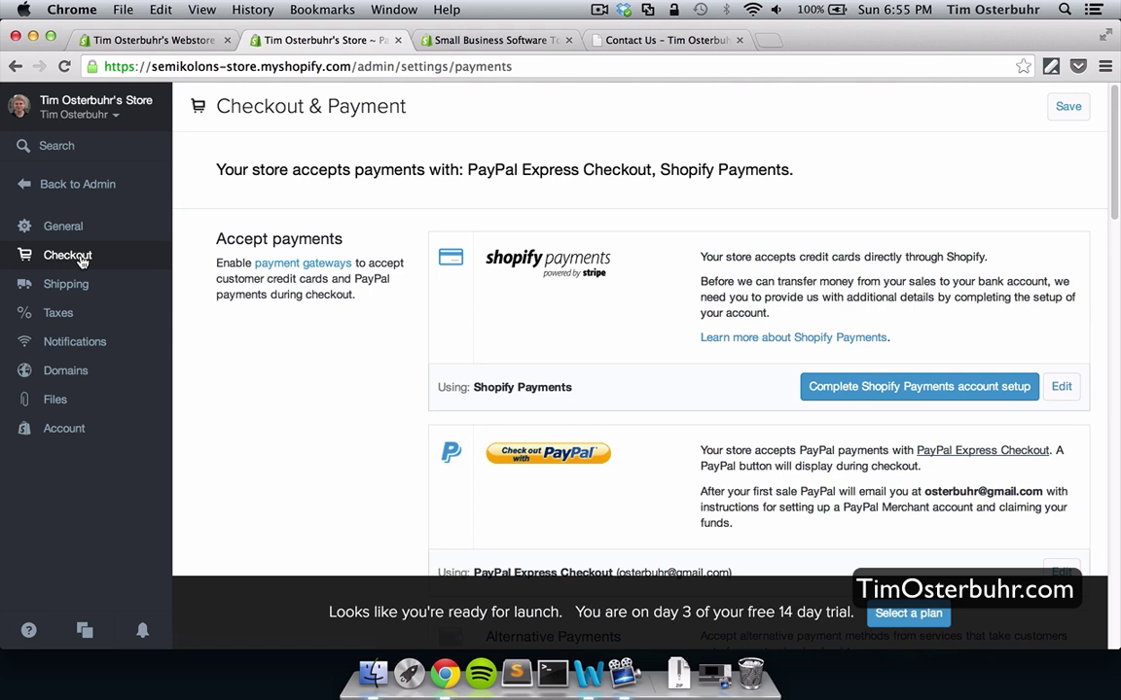
pyautogui.click(67, 286)
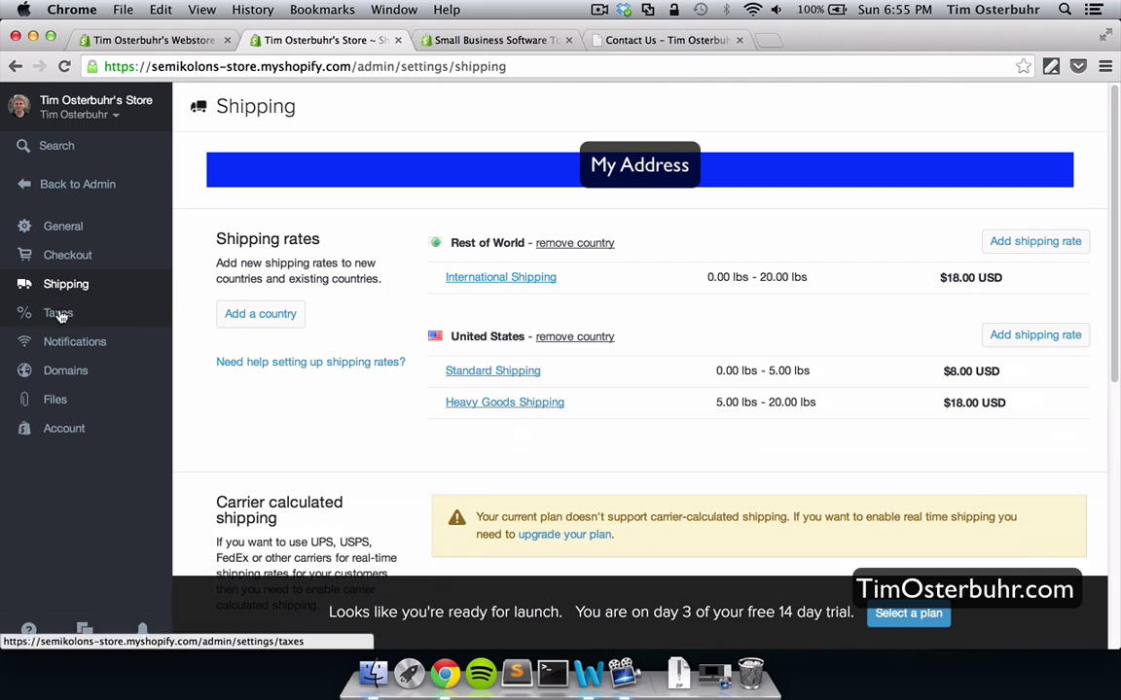
pyautogui.click(58, 313)
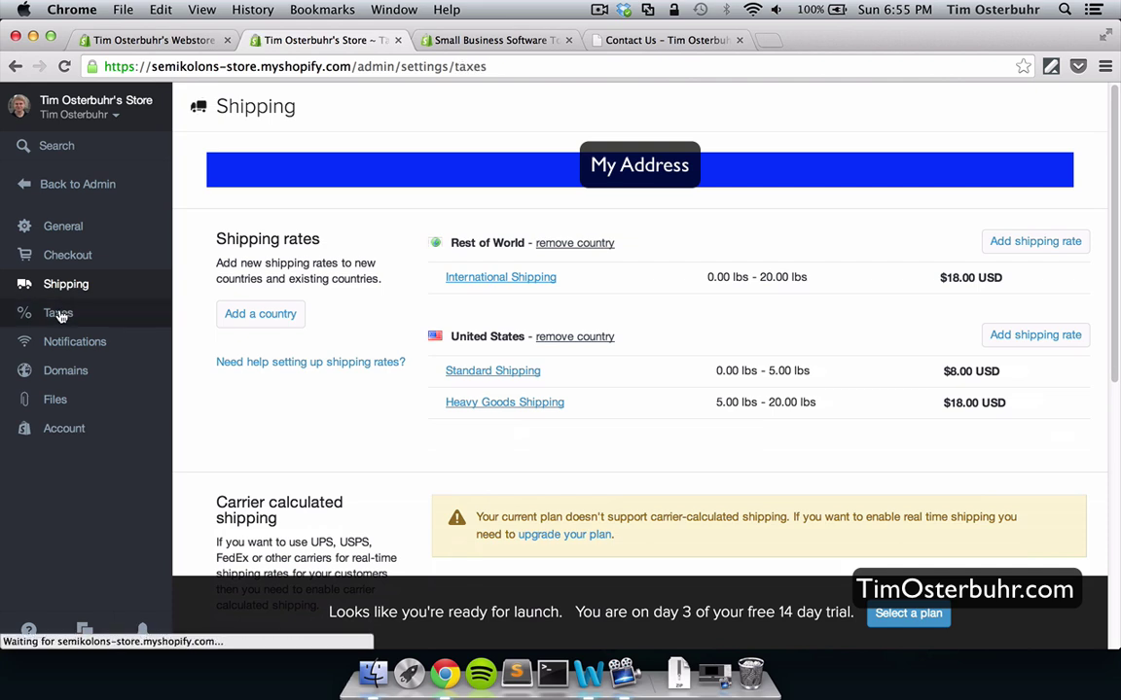
# - In the Order Confirmation notification template, add the greeting "Hi {{name}}," above the plain text message and save the template
pyautogui.click(65, 348)
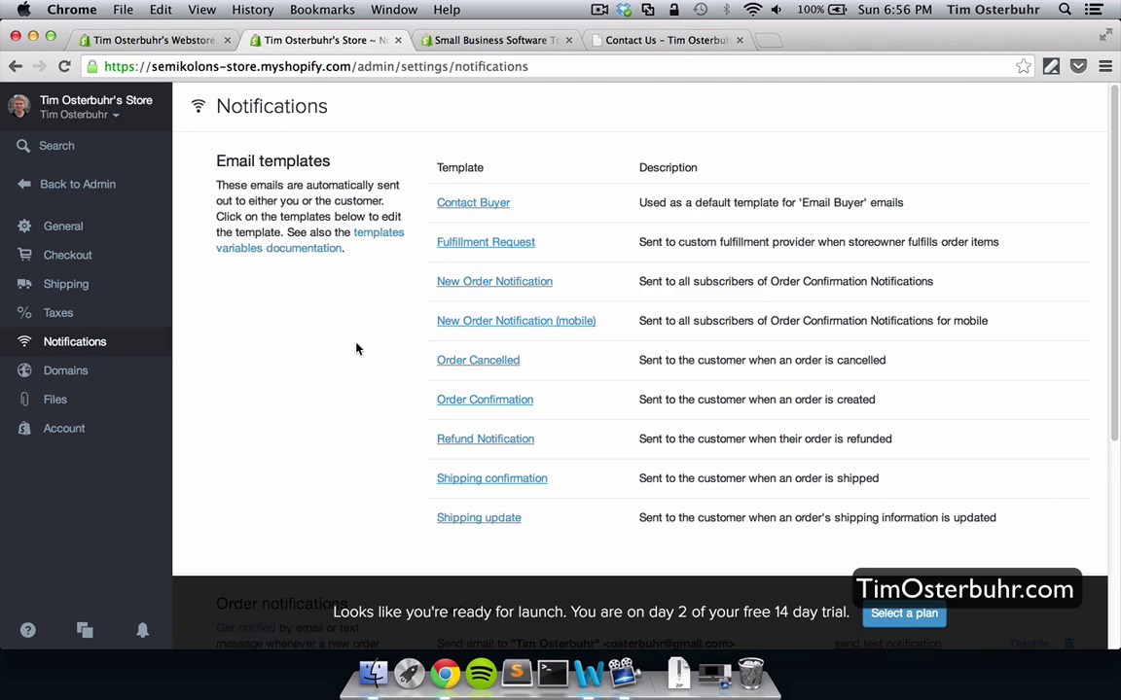
pyautogui.click(473, 400)
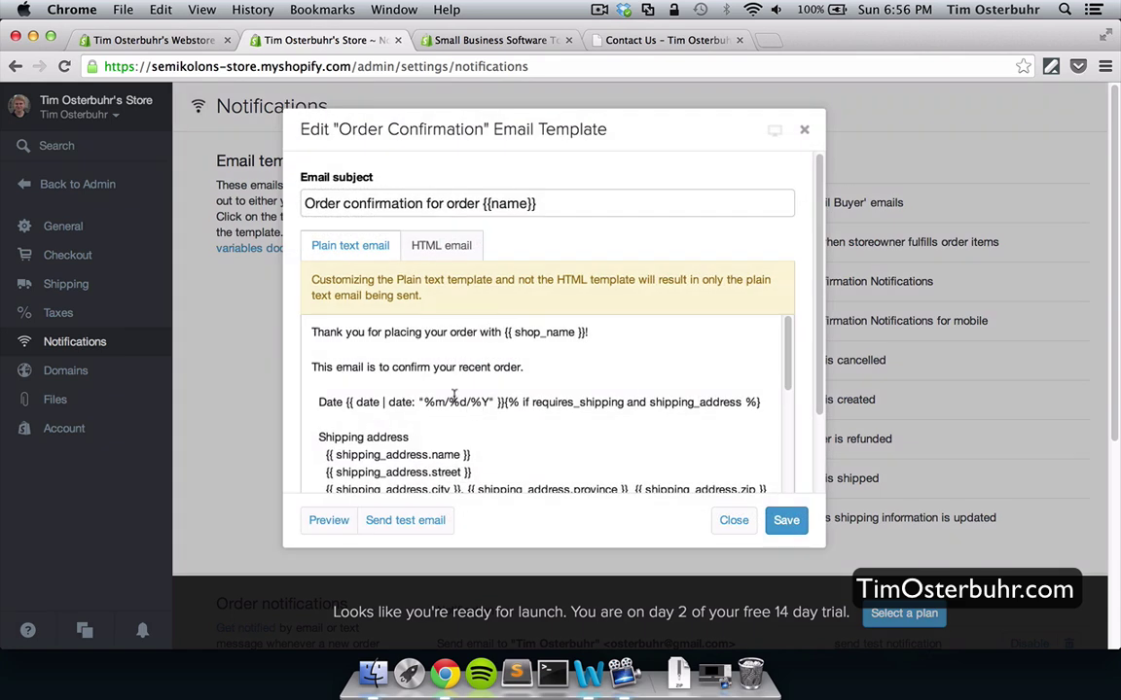
pyautogui.click(311, 332)
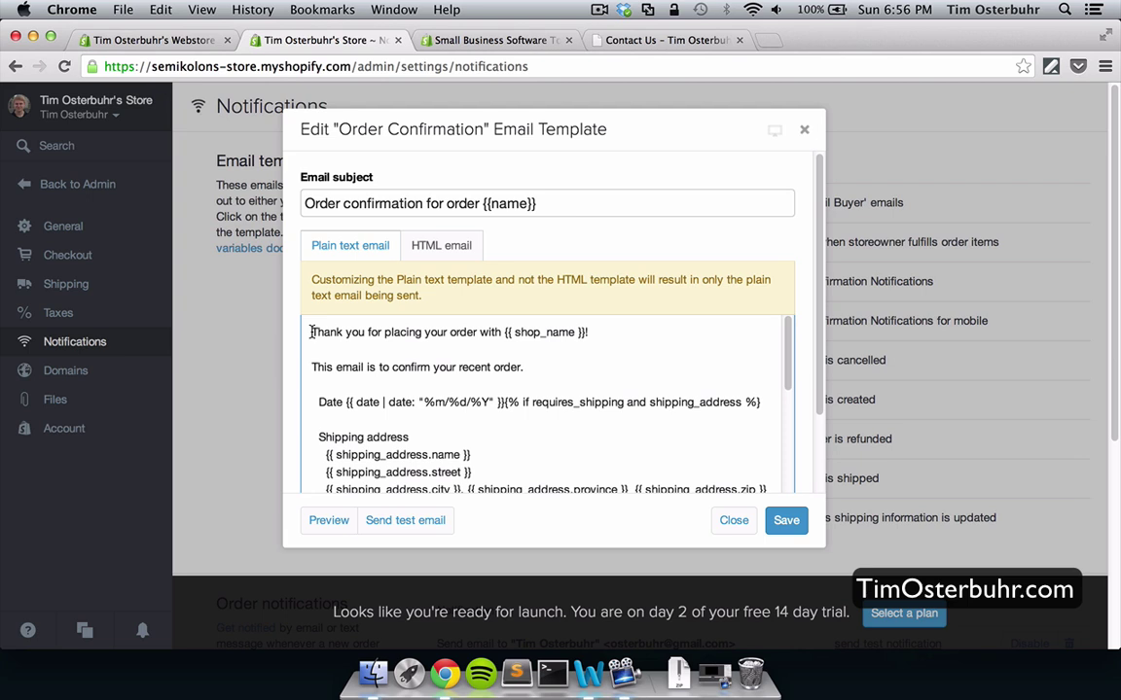
pyautogui.press('Return')
pyautogui.press('Return')
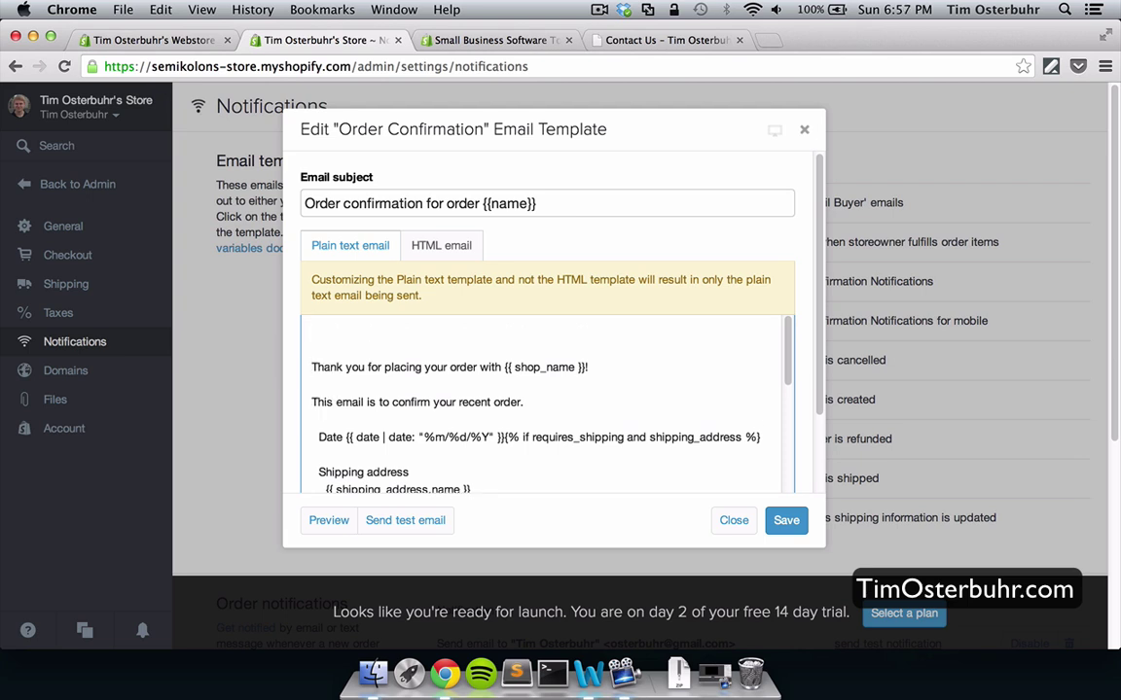
pyautogui.write('Hi {{name}},')
pyautogui.click(783, 521)
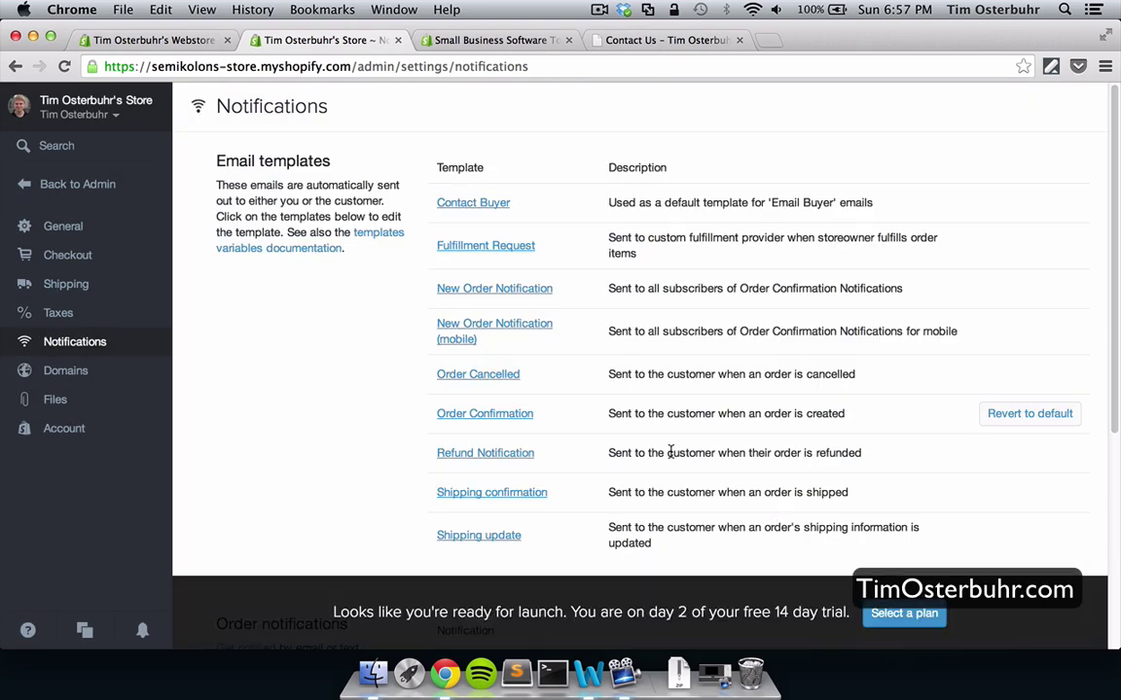
# - Examine the Mobile phone method and its provider choices for a new order notification, and close the form without adding a subscriber
pyautogui.scroll(-6, 670, 452)
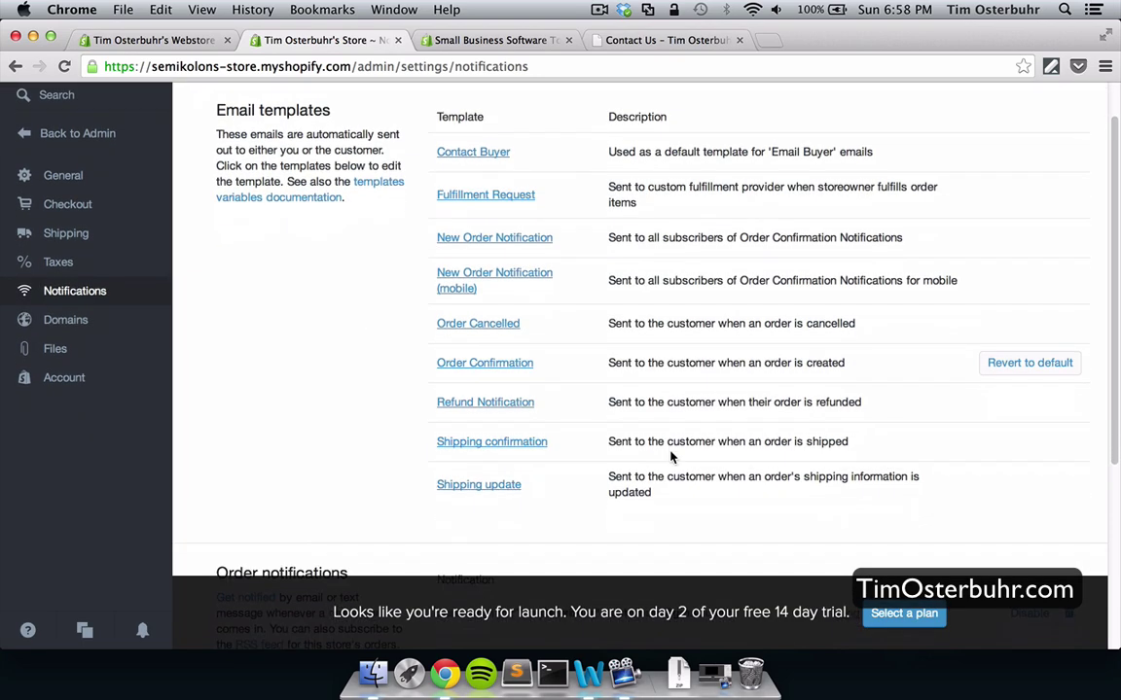
pyautogui.scroll(-1, 697, 428)
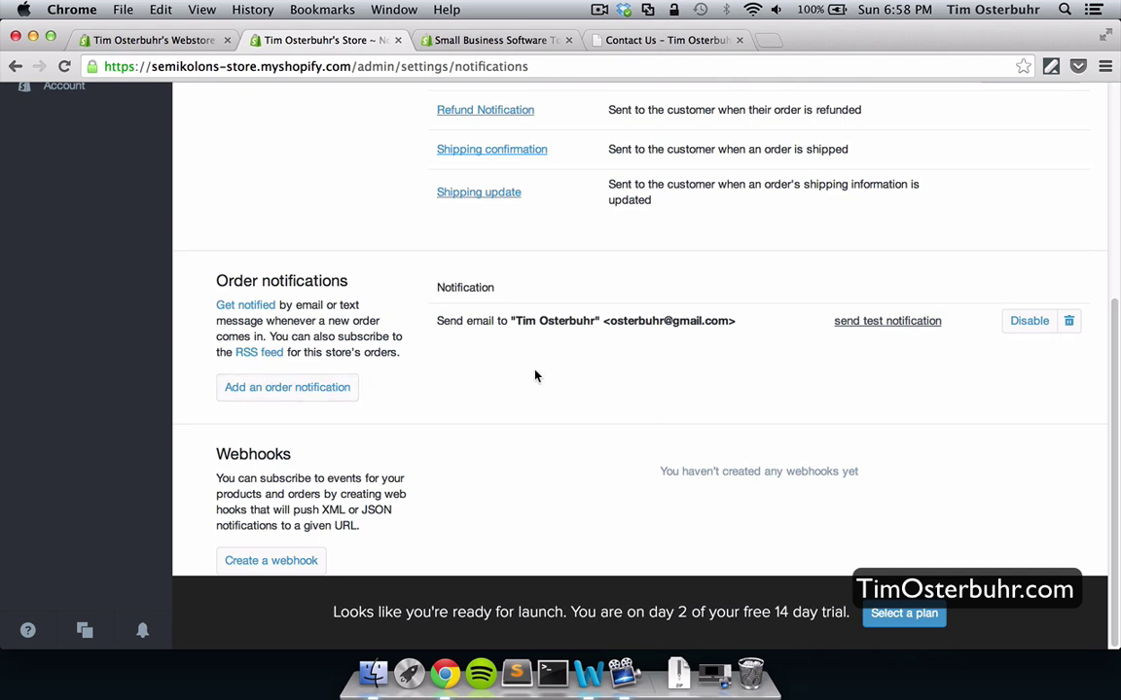
pyautogui.click(317, 389)
pyautogui.click(379, 202)
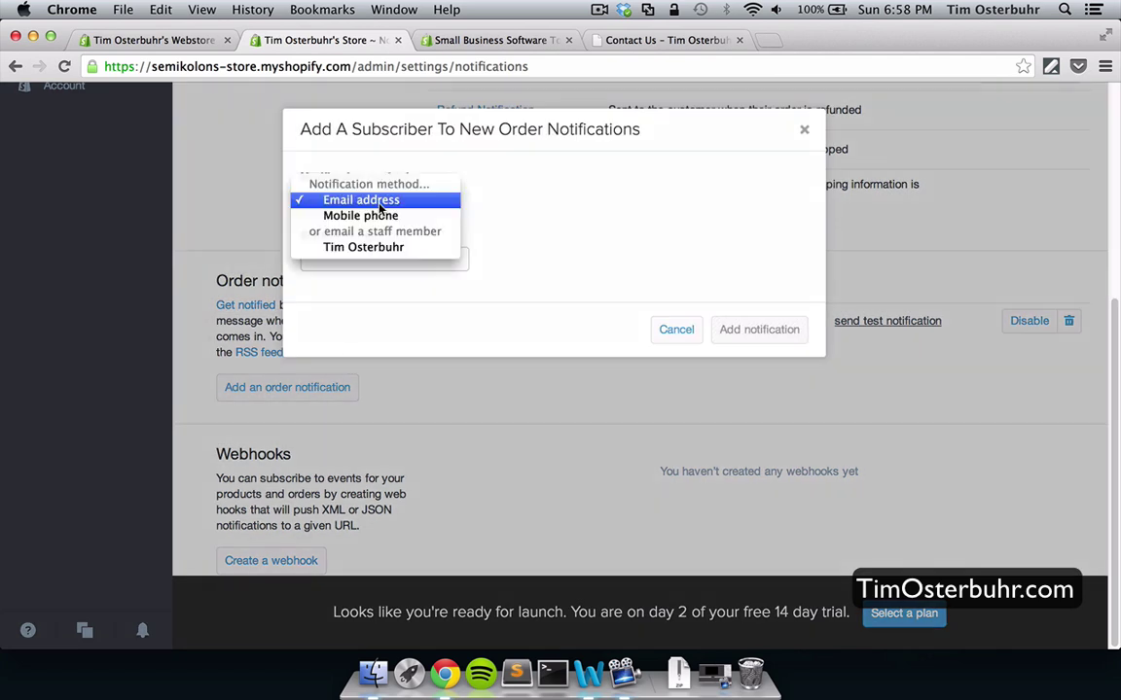
pyautogui.click(379, 217)
pyautogui.click(373, 255)
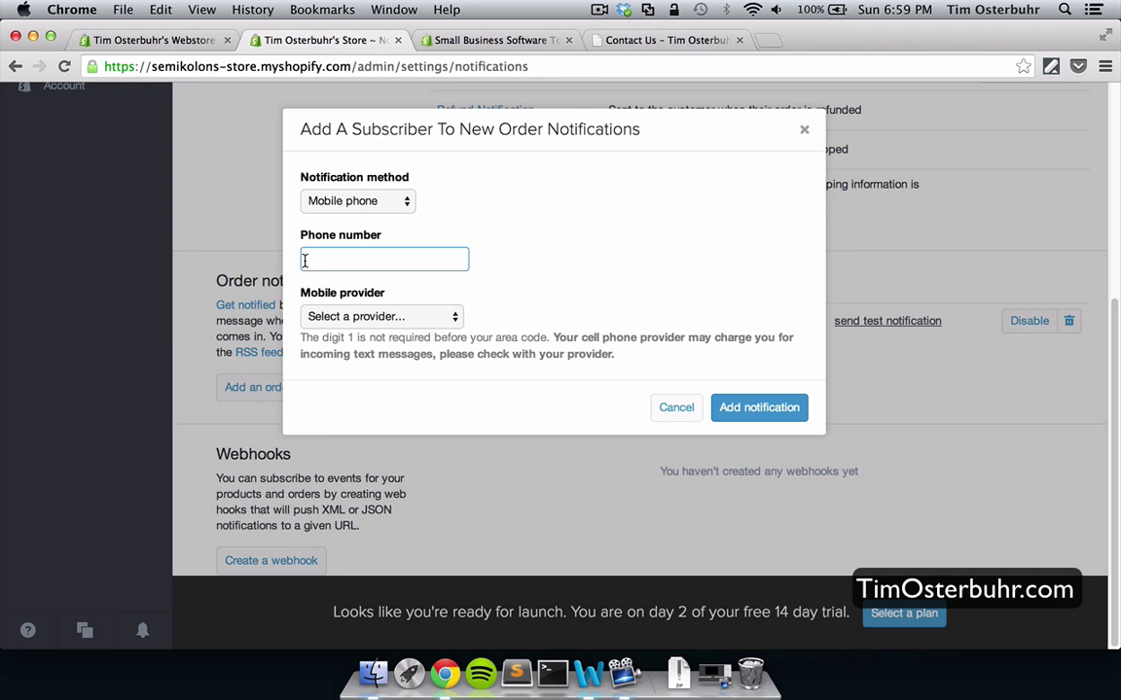
pyautogui.click(335, 313)
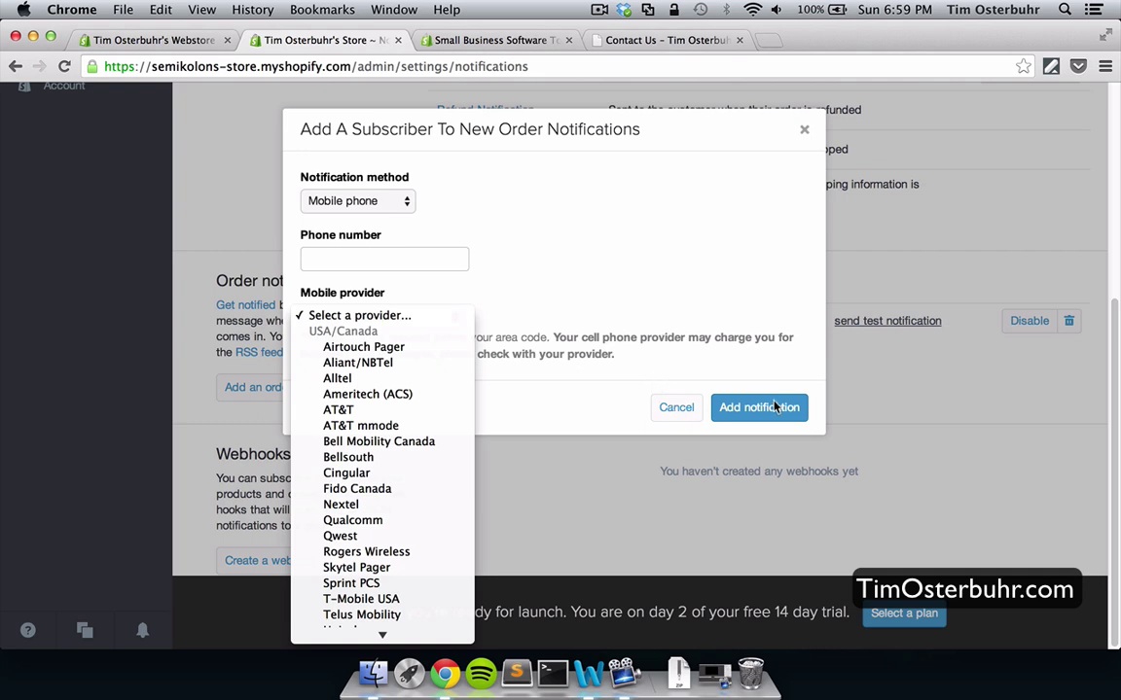
pyautogui.click(762, 357)
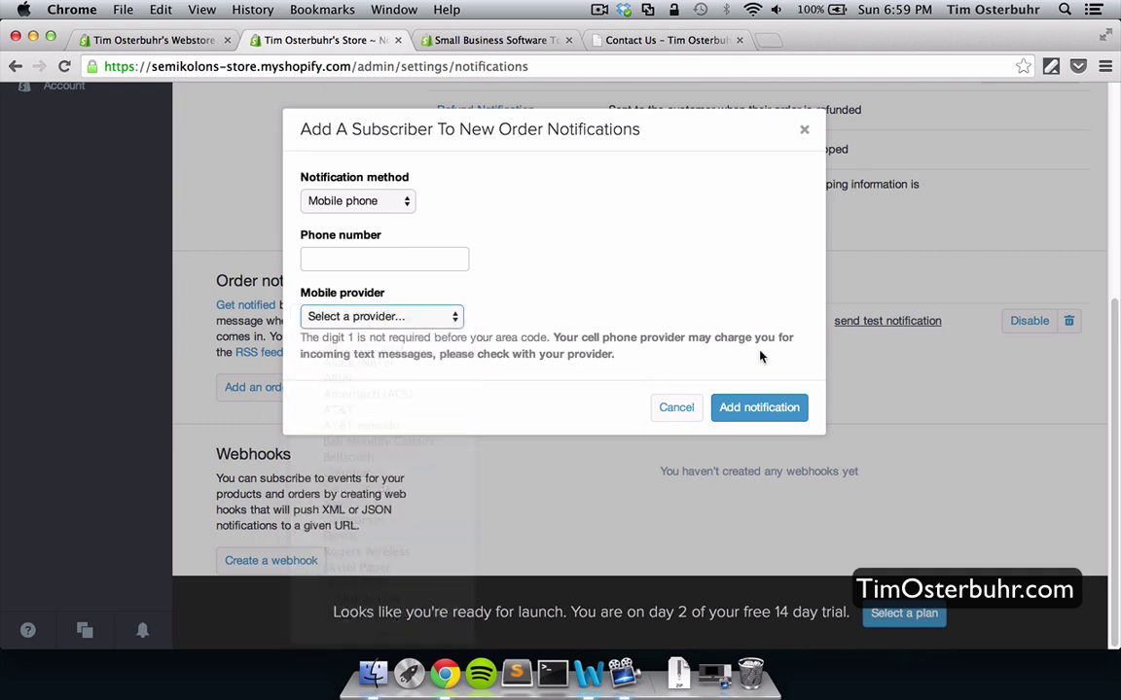
pyautogui.click(803, 129)
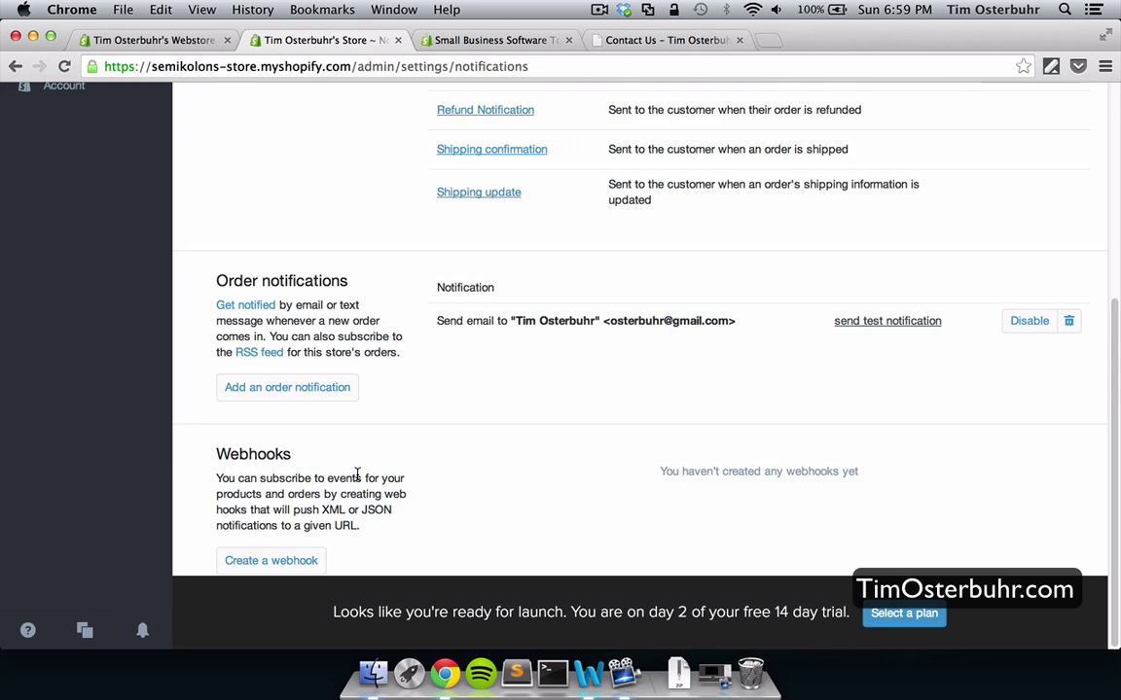
# - Look over the Domains and Files settings, and review the plan, billing, staff member and invoice details in the Account settings
pyautogui.scroll(5, 357, 477)
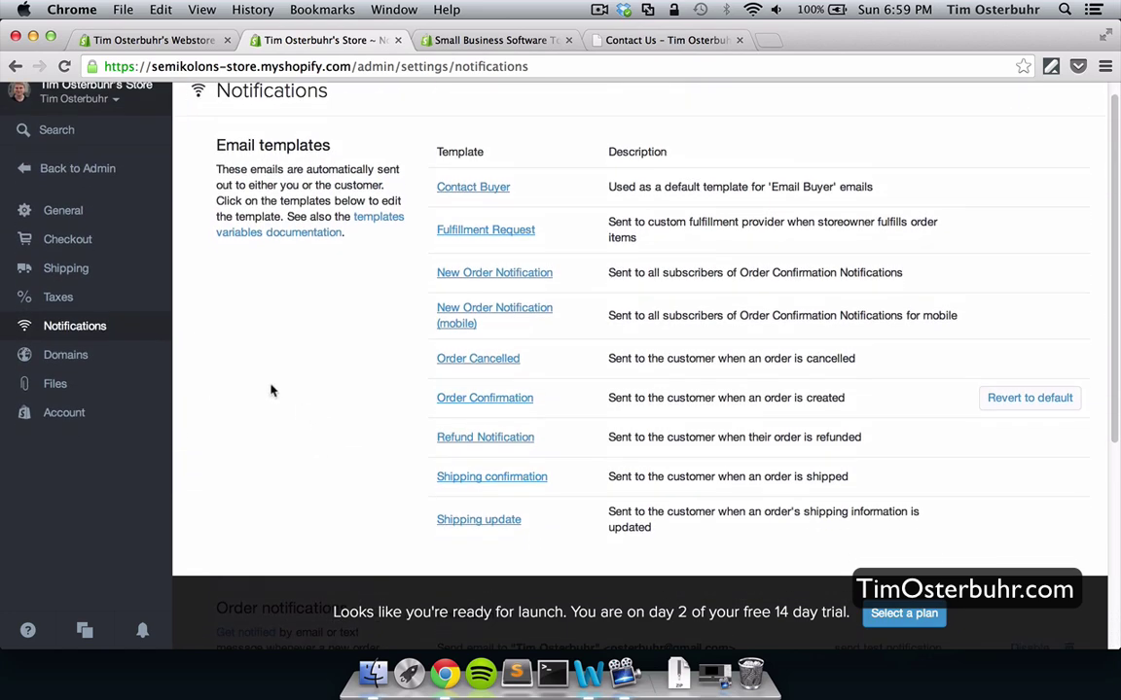
pyautogui.click(97, 358)
pyautogui.click(55, 402)
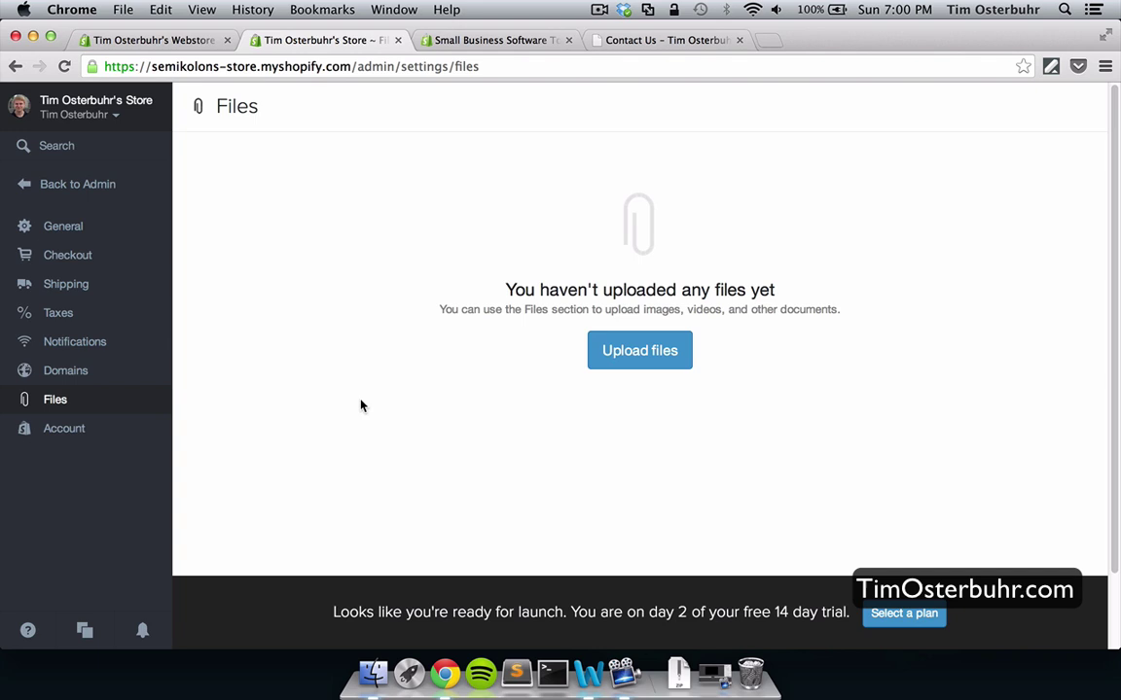
pyautogui.click(64, 429)
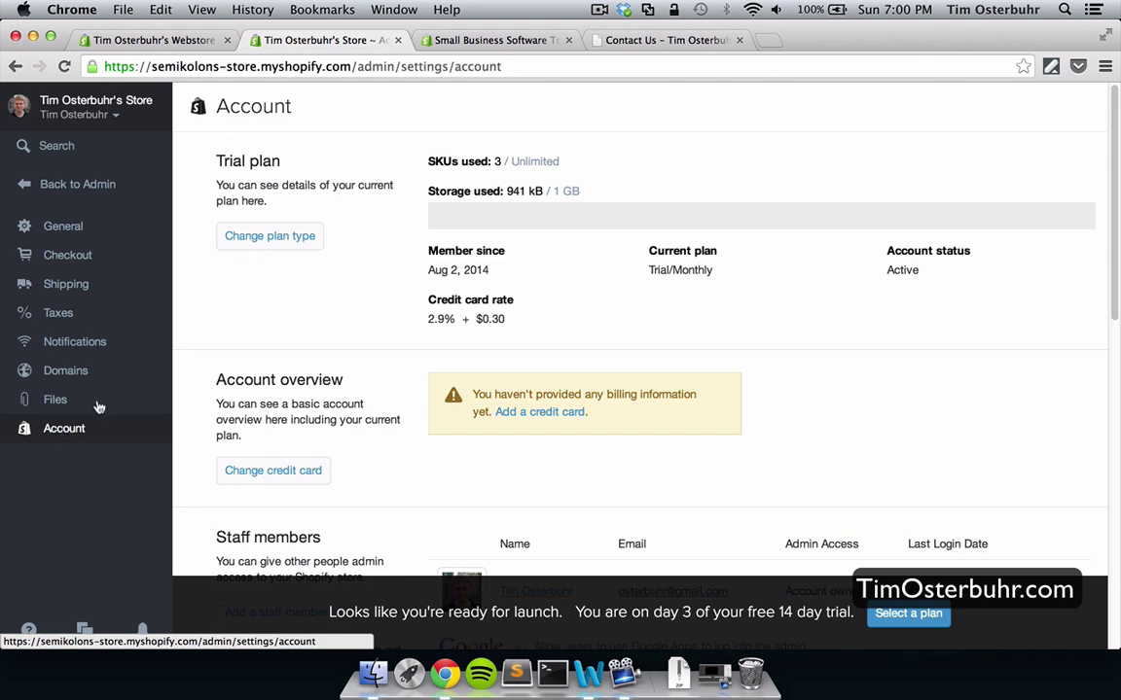
pyautogui.scroll(-3, 876, 294)
pyautogui.scroll(-3, 875, 294)
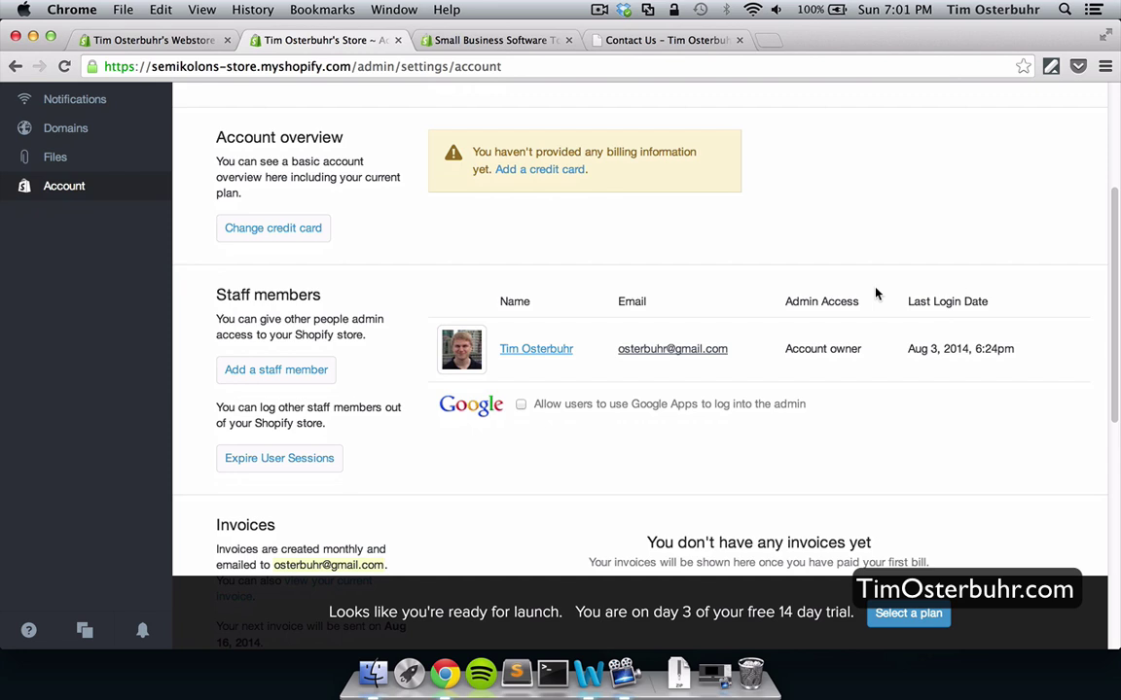
pyautogui.scroll(5, 875, 294)
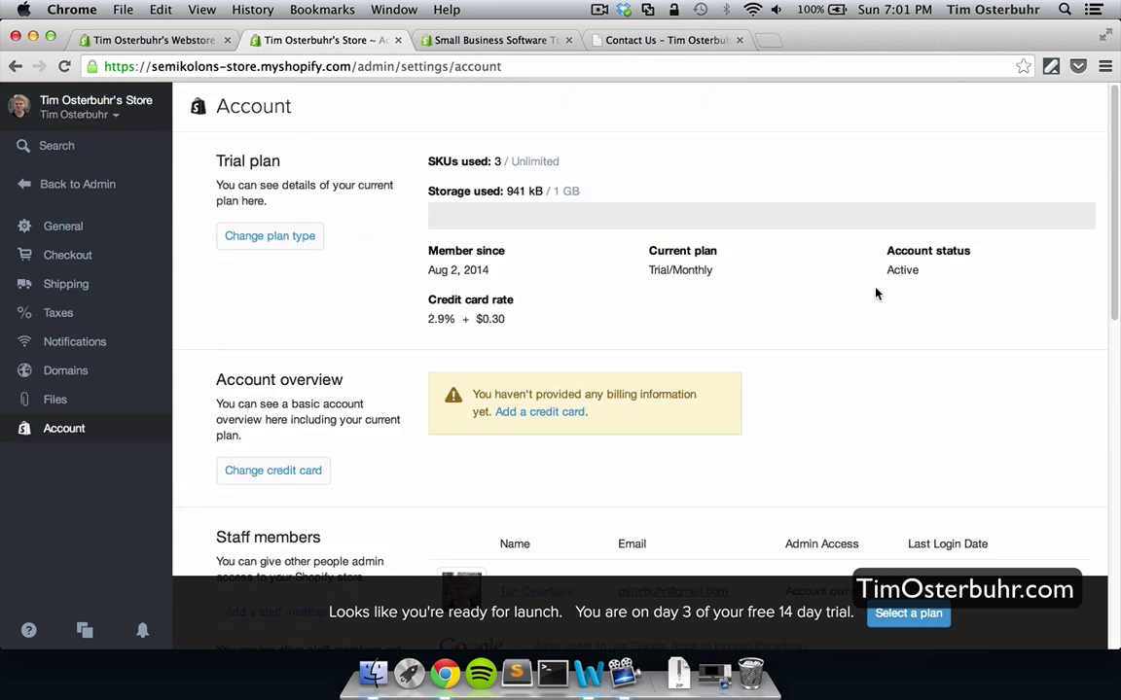